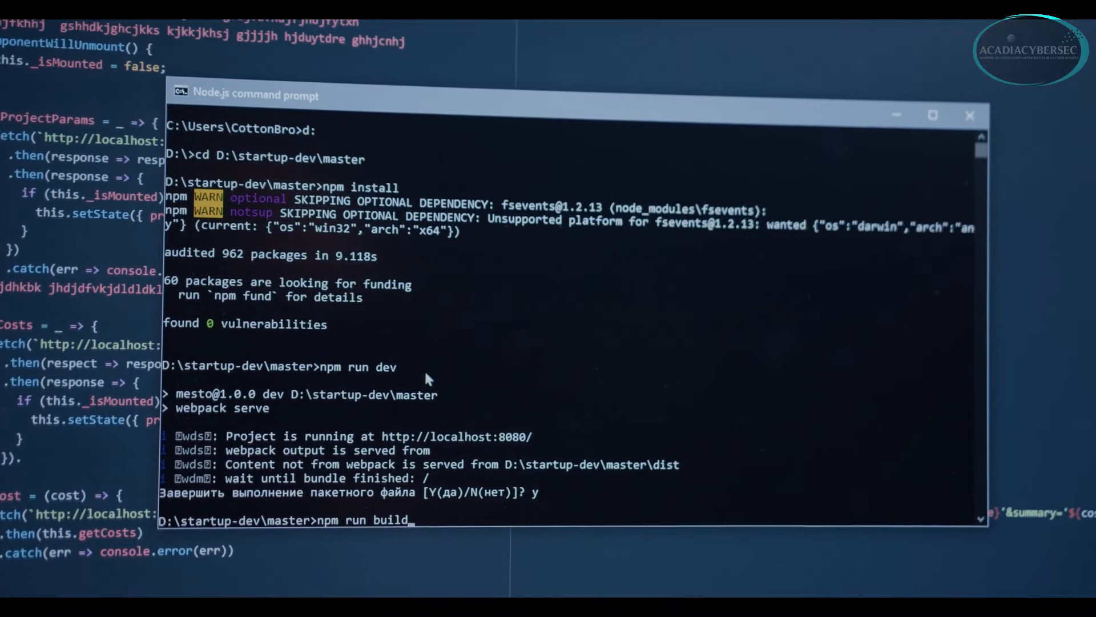
Open the Reconnaissance-Active-OPNsense-NEW project to show the OPNSense-Fw, VyOS-NK and PfSense-Fw topology.
{"action": "key", "text": "Return"}
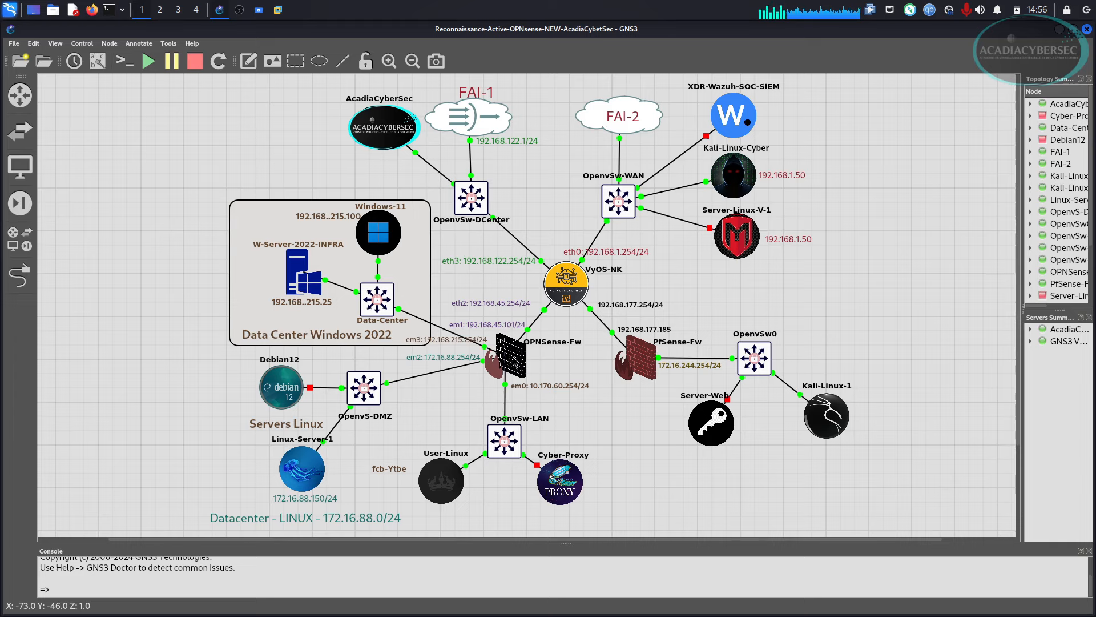
Leave the GNS3 topology and bring up the Kali-Linux VM desktop in VMware Workstation.
{"action": "mouse_move", "coordinate": [515, 363]}
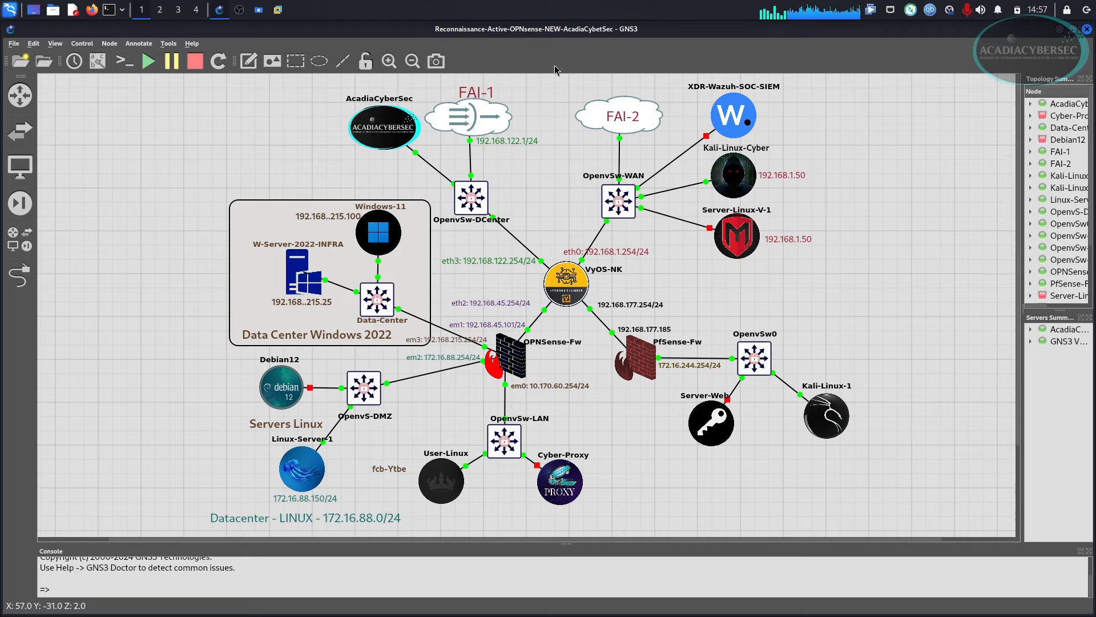
{"action": "left_click", "coordinate": [278, 10]}
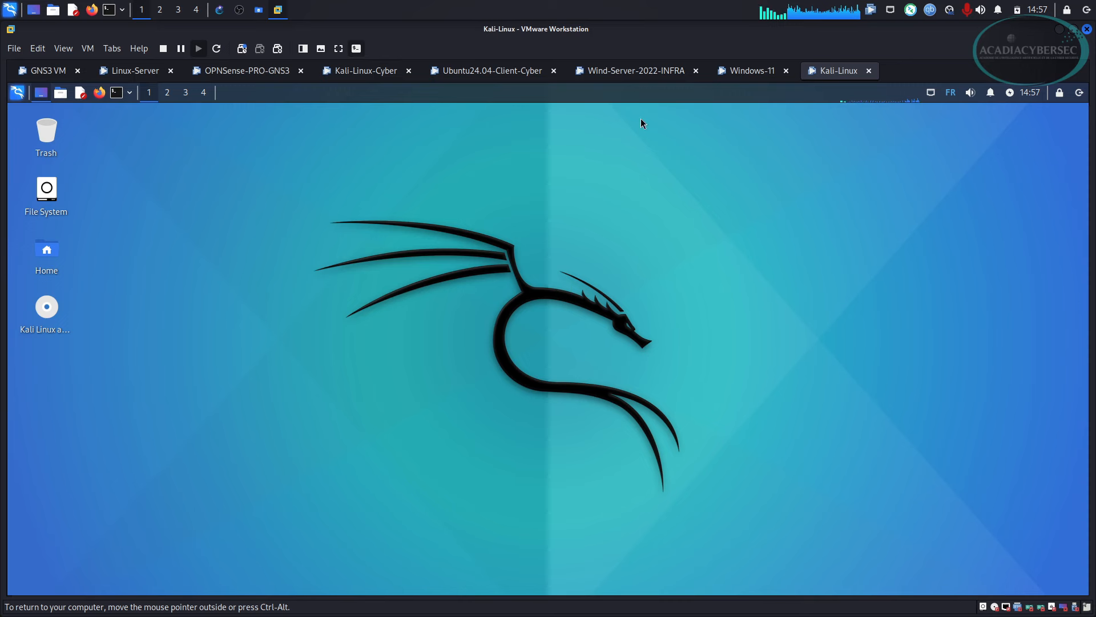
Set the Kali desktop wallpaper to the dark dragon image via Desktop Settings.
{"action": "right_click", "coordinate": [526, 176]}
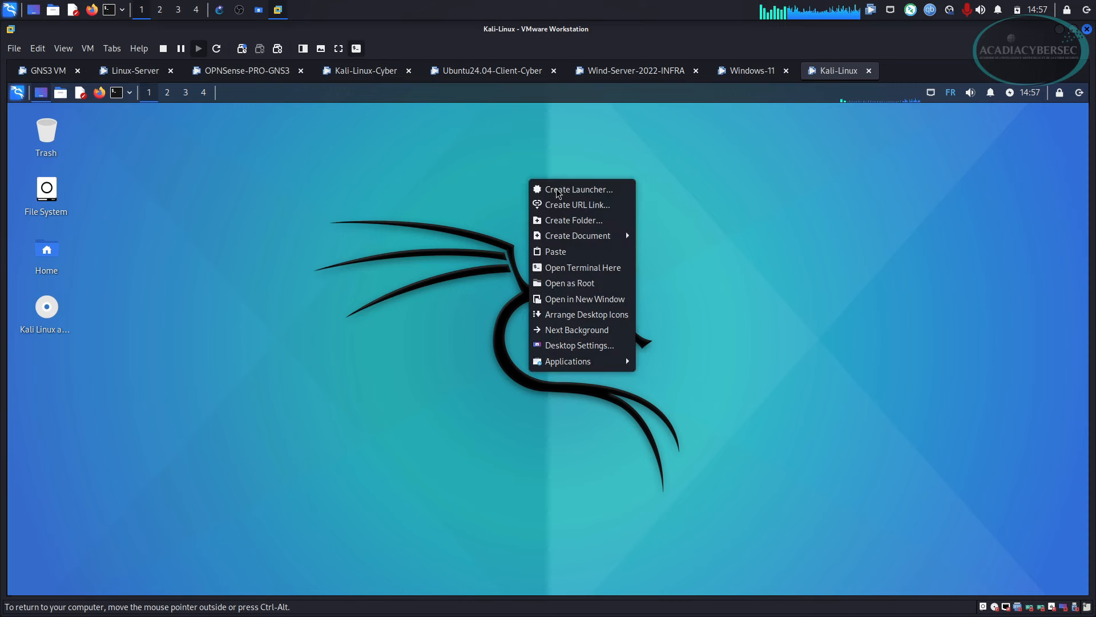
{"action": "left_click", "coordinate": [576, 345]}
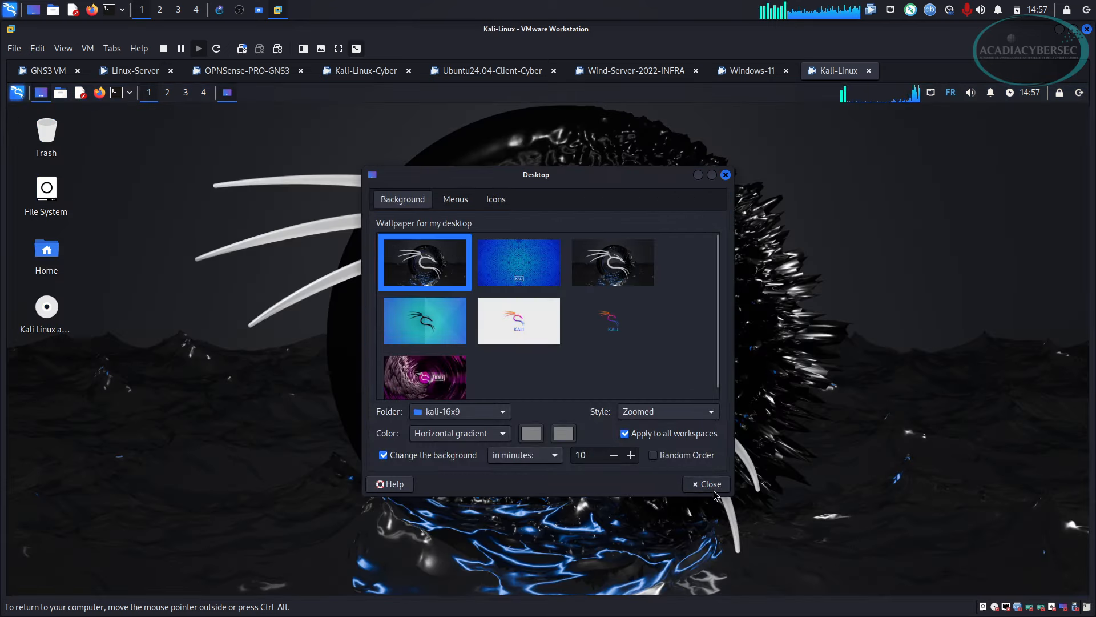
{"action": "left_click", "coordinate": [712, 484]}
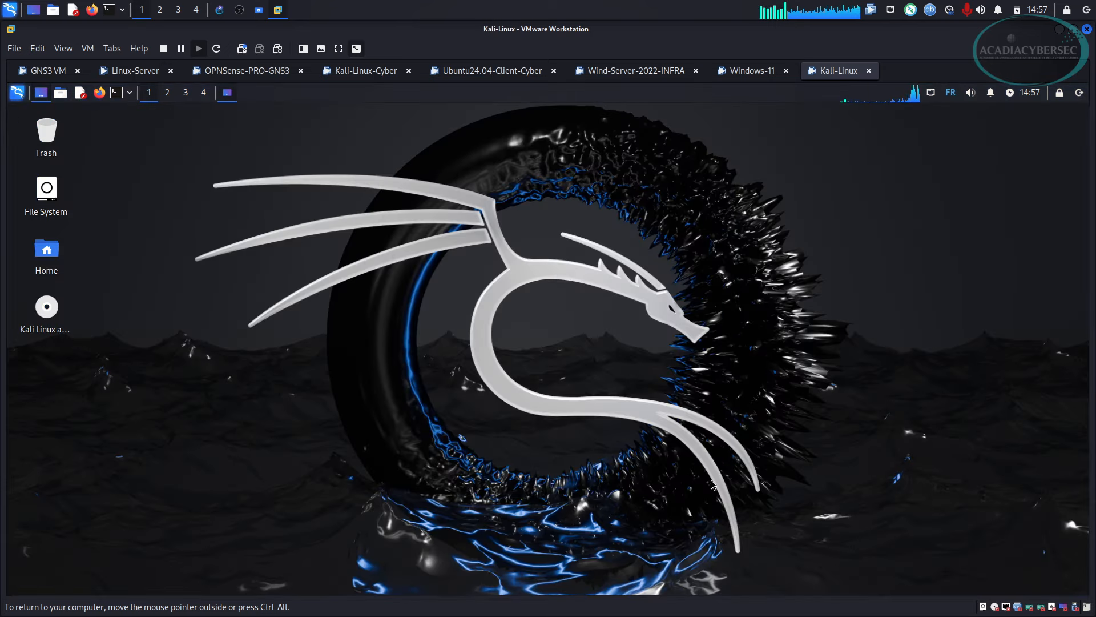
{"action": "left_click", "coordinate": [220, 10]}
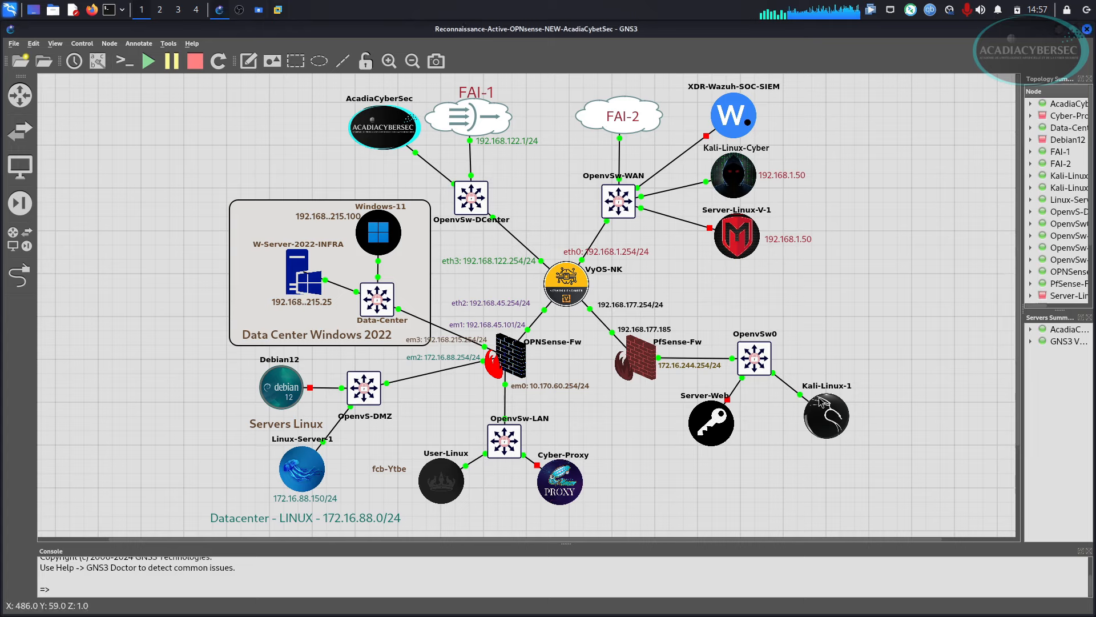
{"action": "key", "text": "alt+Tab"}
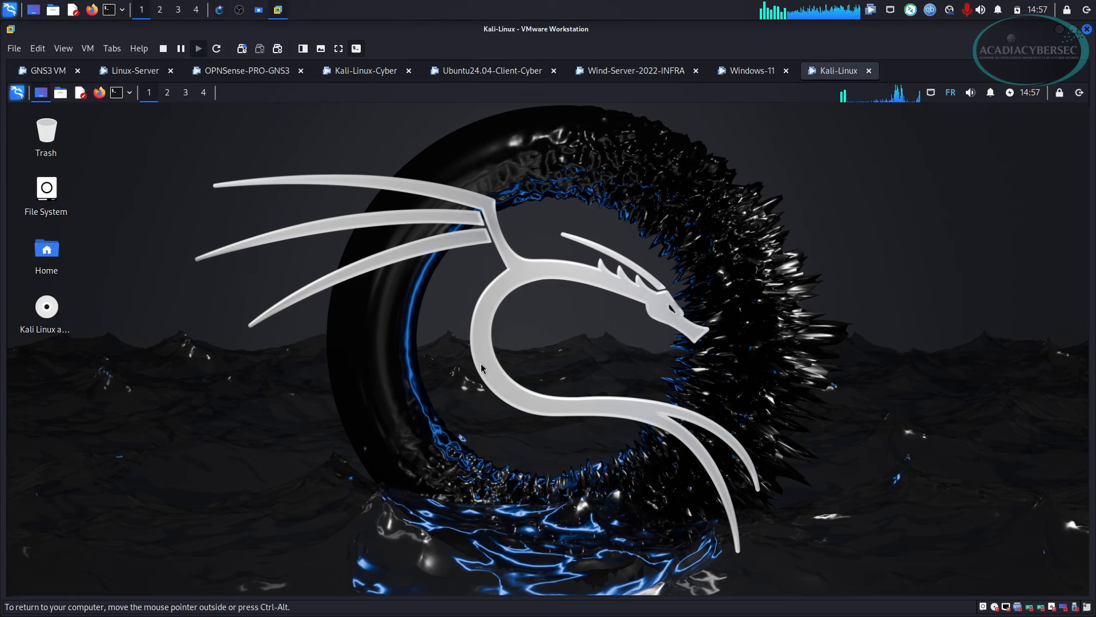
Run ip -c a in an enlarged Kali terminal, noting eth0 at 172.16.244.181, then return to GNS3.
{"action": "key", "text": "ctrl+alt+t"}
{"action": "key", "text": "ctrl+plus"}
{"action": "key", "text": "ctrl+plus"}
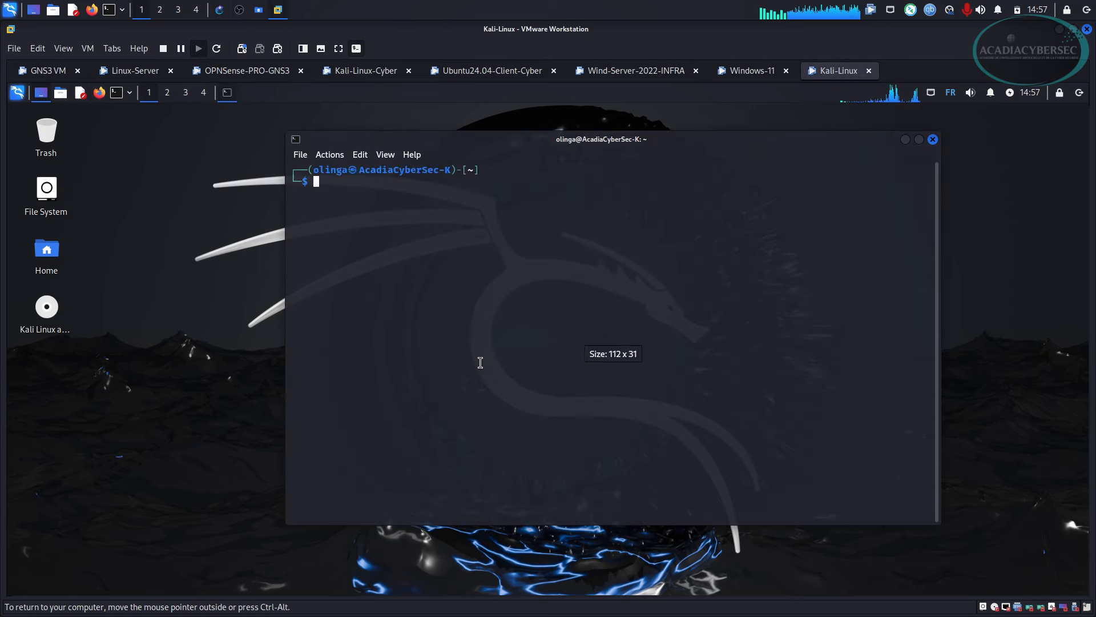
{"action": "type", "text": "ip -c a"}
{"action": "key", "text": "Return"}
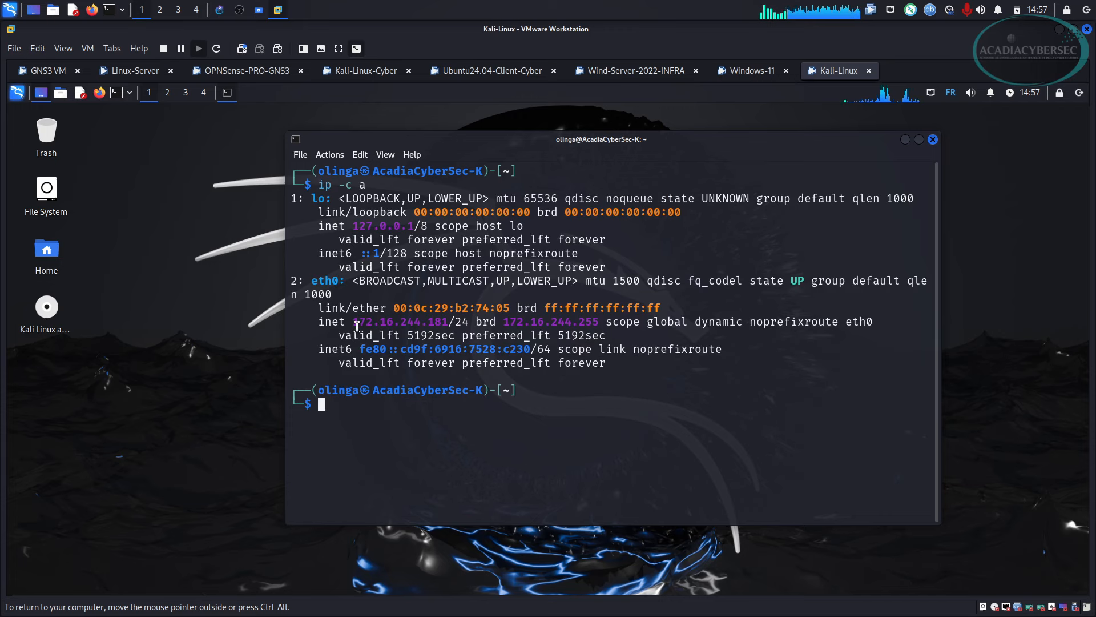
{"action": "left_click_drag", "start_coordinate": [352, 321], "coordinate": [445, 318]}
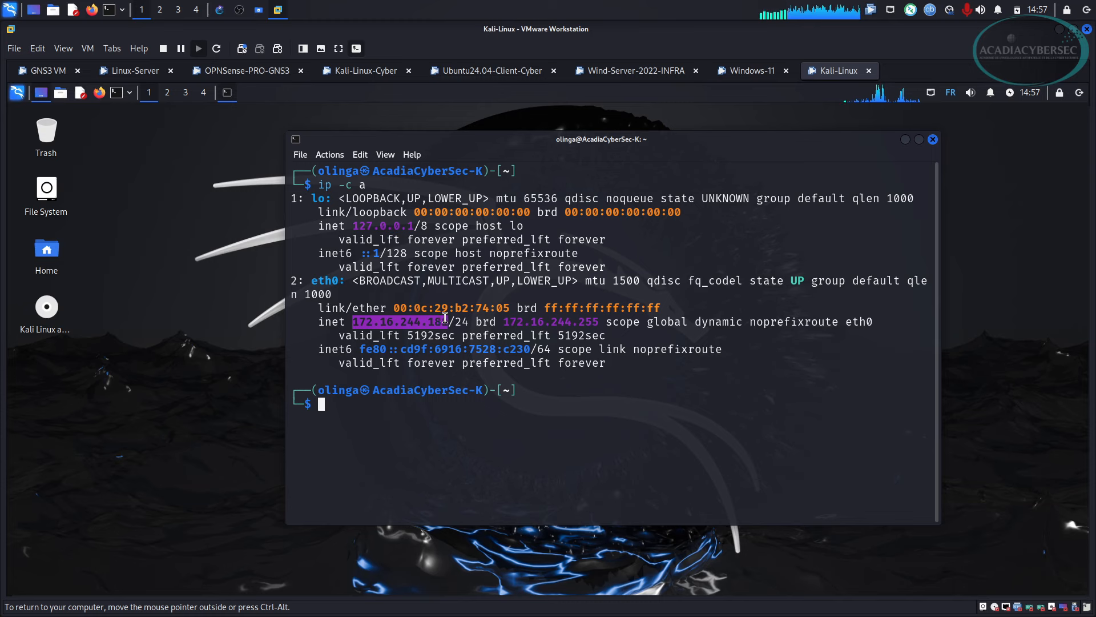
{"action": "left_click_drag", "start_coordinate": [353, 322], "coordinate": [434, 318]}
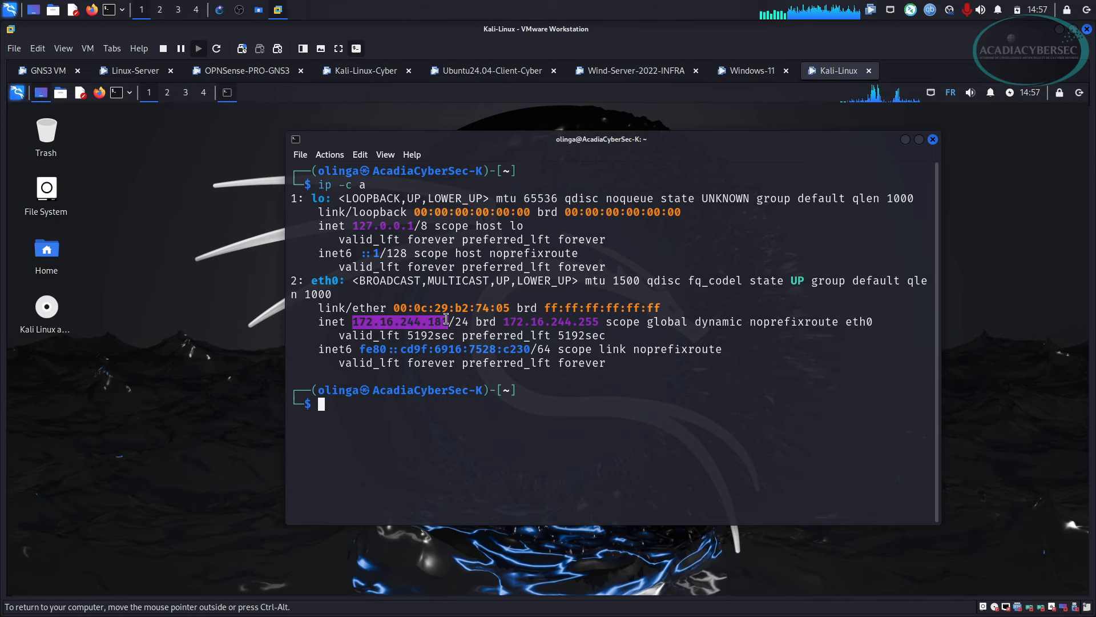
{"action": "left_click", "coordinate": [906, 142]}
{"action": "left_click", "coordinate": [221, 15]}
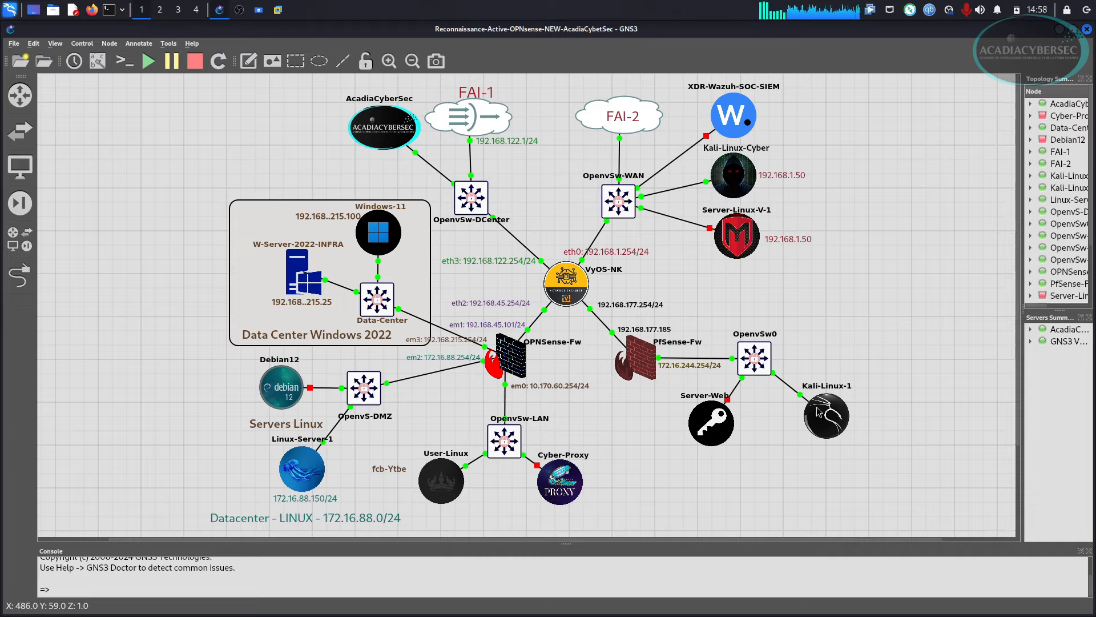
Ping acadiacybersec.net from the Kali terminal, getting two replies with 0% loss, then return to GNS3.
{"action": "key", "text": "alt+Tab"}
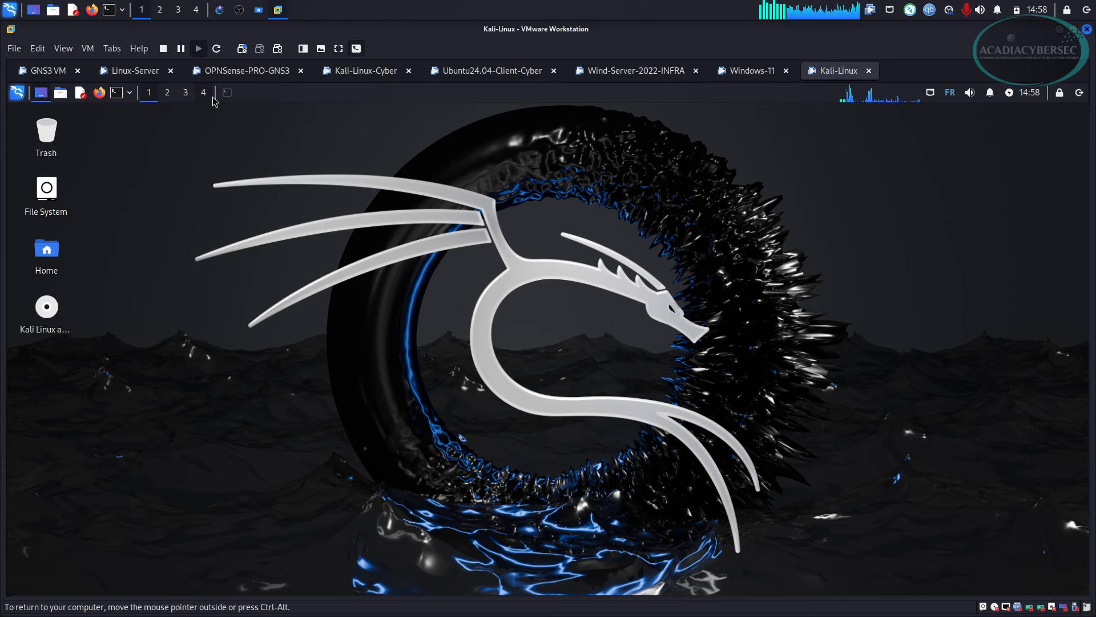
{"action": "left_click", "coordinate": [227, 93]}
{"action": "type", "text": "p"}
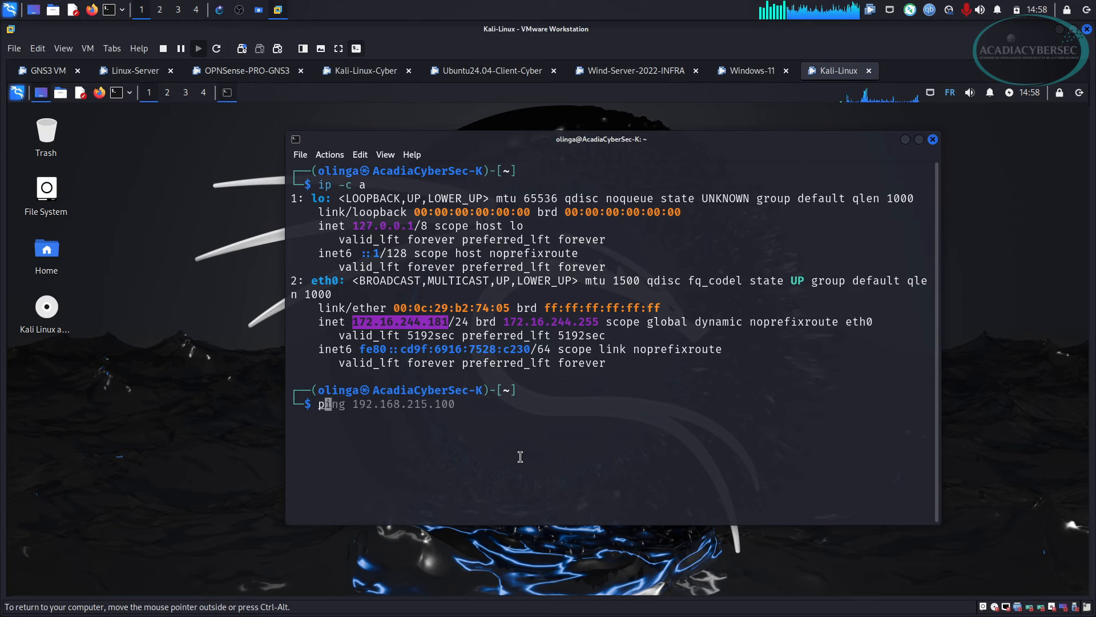
{"action": "type", "text": "ing"}
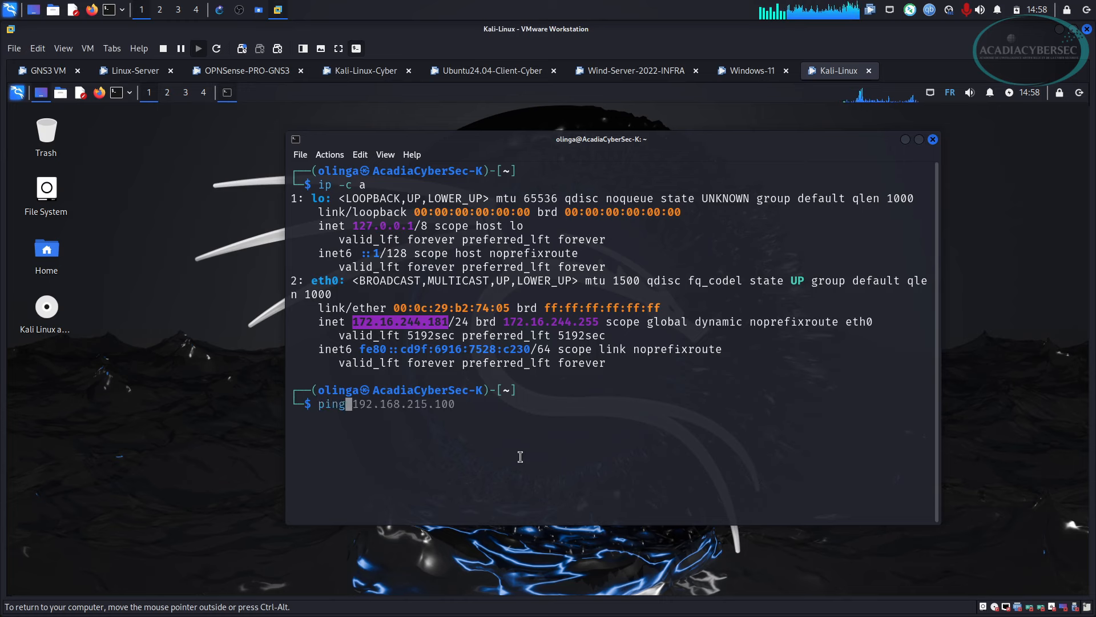
{"action": "type", "text": " aca"}
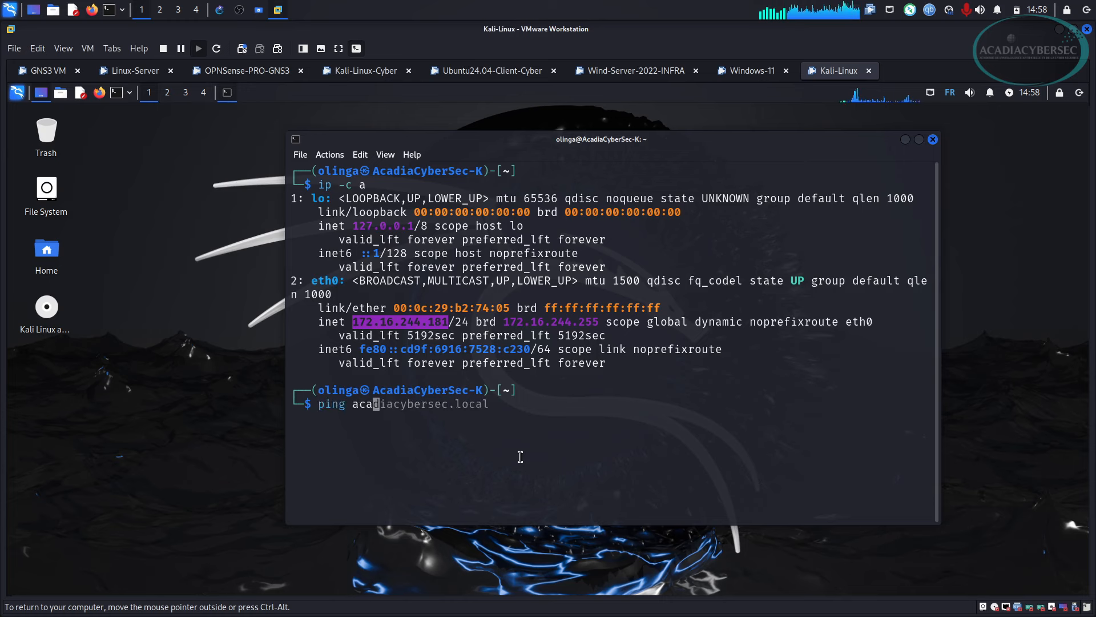
{"action": "key", "text": "Right"}
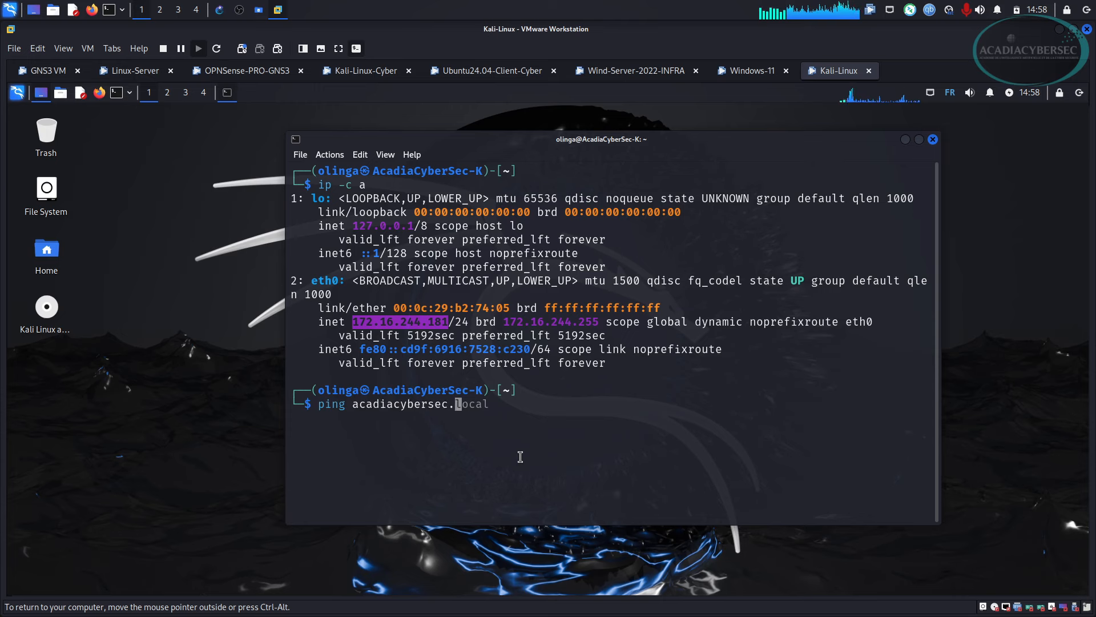
{"action": "type", "text": "net"}
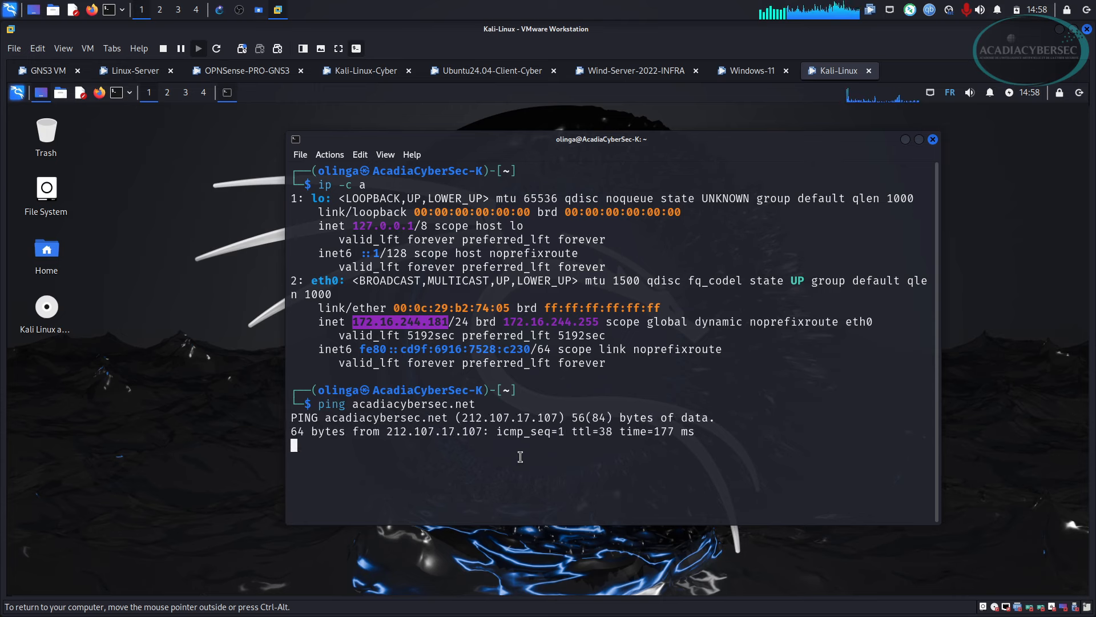
{"action": "key", "text": "ctrl+c"}
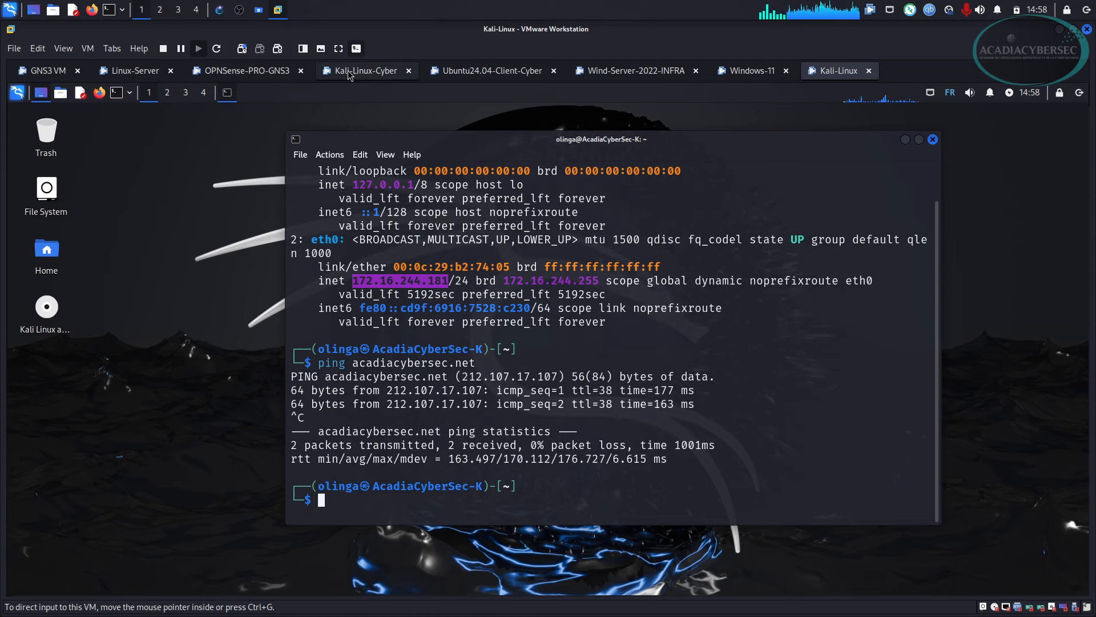
{"action": "left_click", "coordinate": [220, 9]}
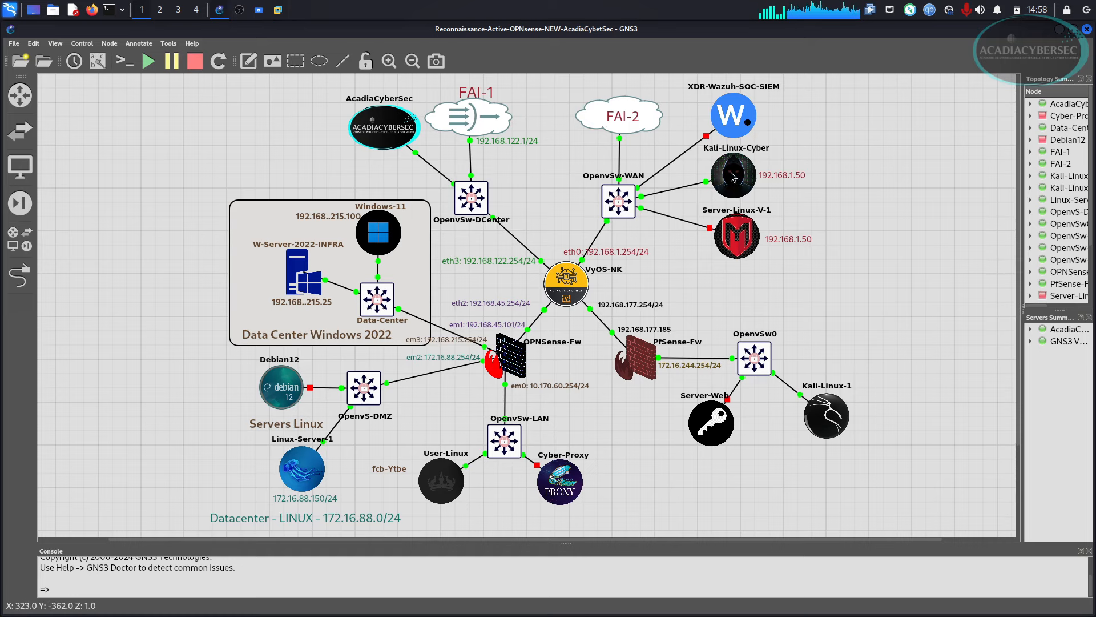
Switch to the Kali-Linux-Cyber VM showing the OPNsense Lobby dashboard at 192.168.215.254:8443.
{"action": "mouse_move", "coordinate": [733, 176]}
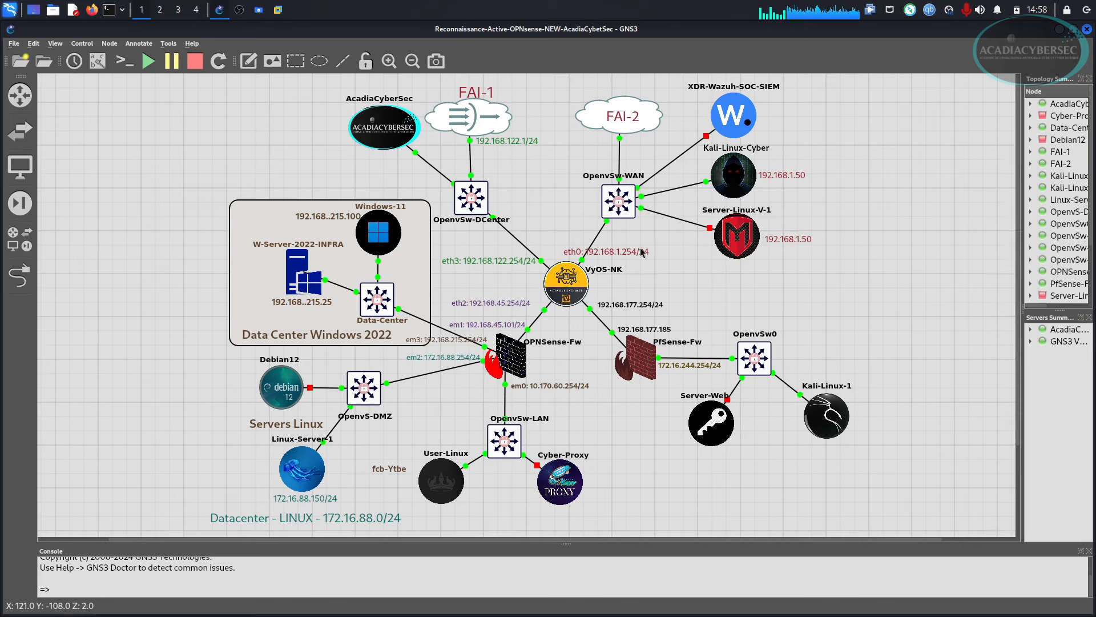
{"action": "left_click", "coordinate": [279, 10]}
{"action": "left_click", "coordinate": [366, 70]}
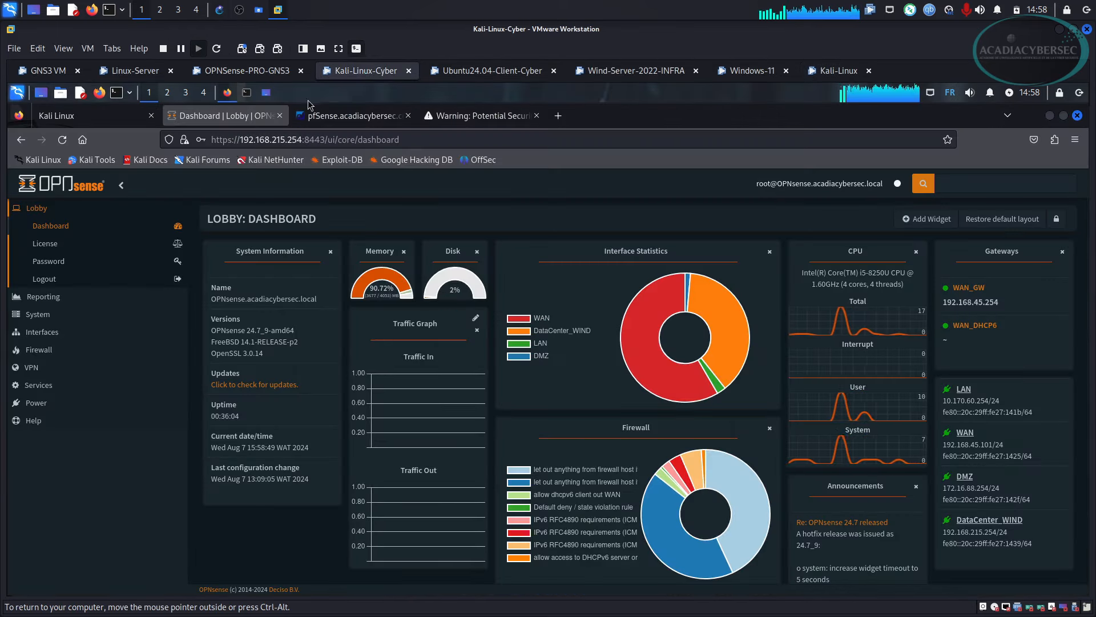
In a new enlarged terminal tab, run ip -c a to confirm eth0 is 192.168.1.50/24.
{"action": "left_click", "coordinate": [247, 92]}
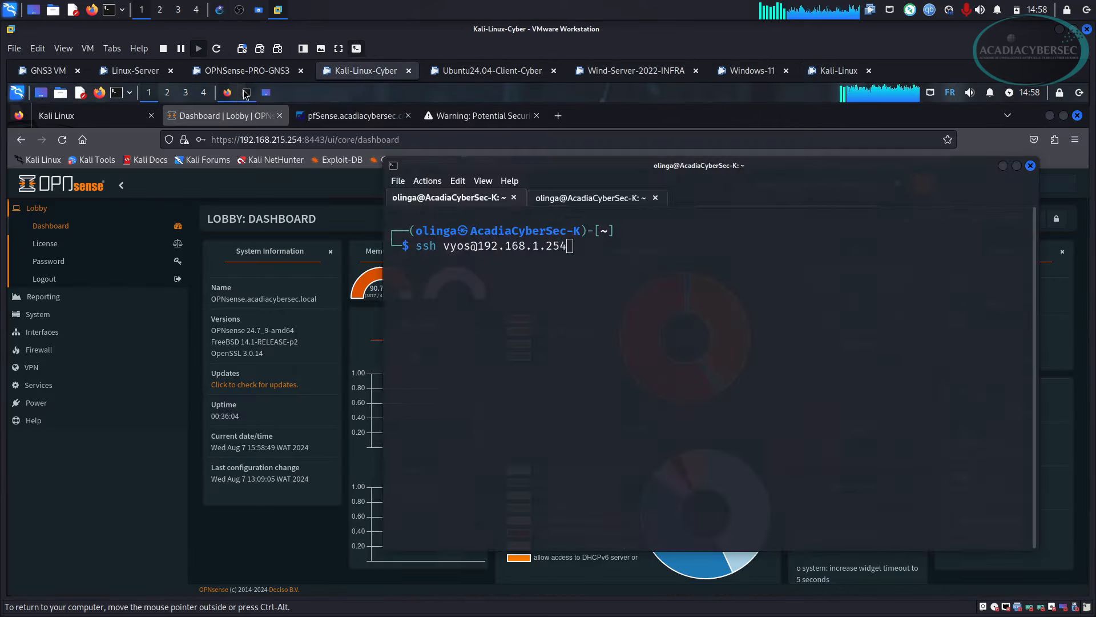
{"action": "left_click", "coordinate": [587, 197]}
{"action": "left_click", "coordinate": [398, 181]}
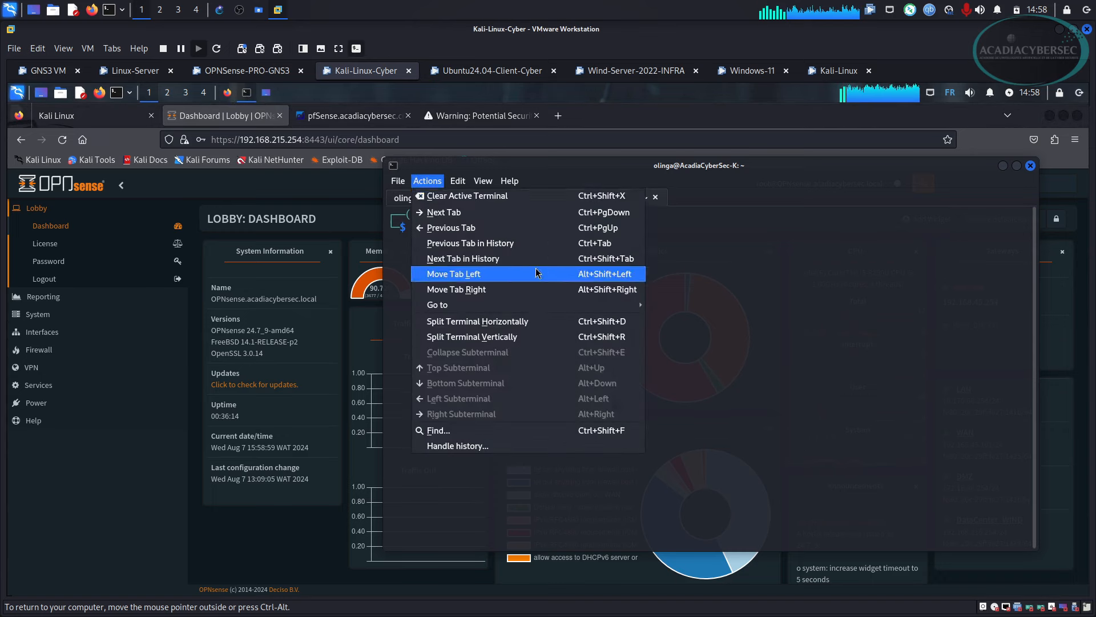
{"action": "left_click", "coordinate": [416, 193]}
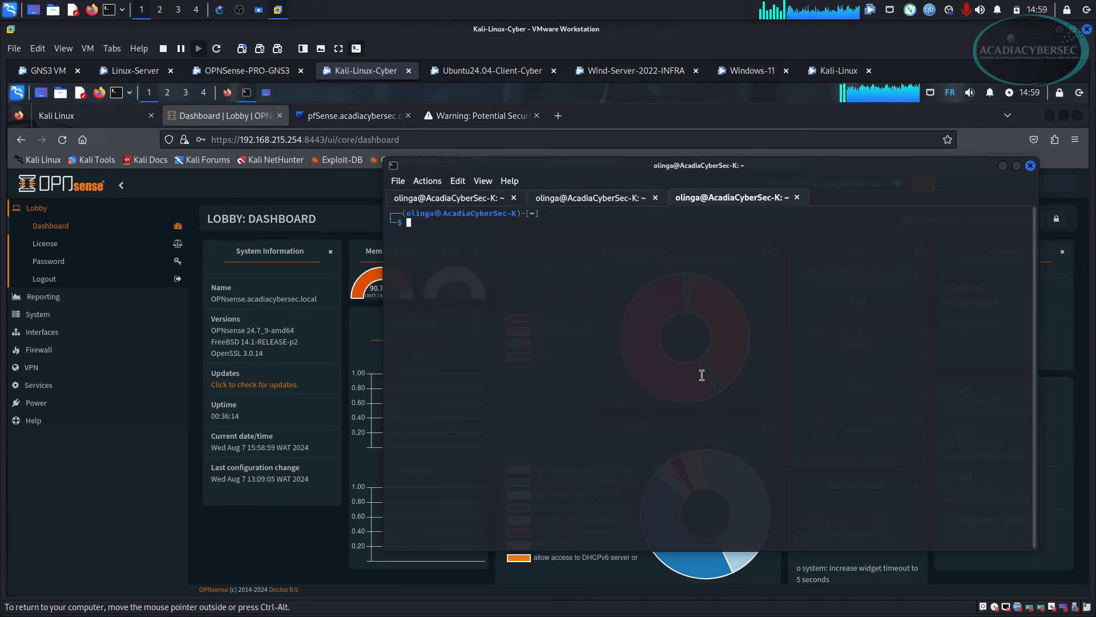
{"action": "key", "text": "ctrl+plus"}
{"action": "key", "text": "ctrl+plus"}
{"action": "key", "text": "ctrl+plus"}
{"action": "key", "text": "ctrl+plus"}
{"action": "key", "text": "ctrl+plus"}
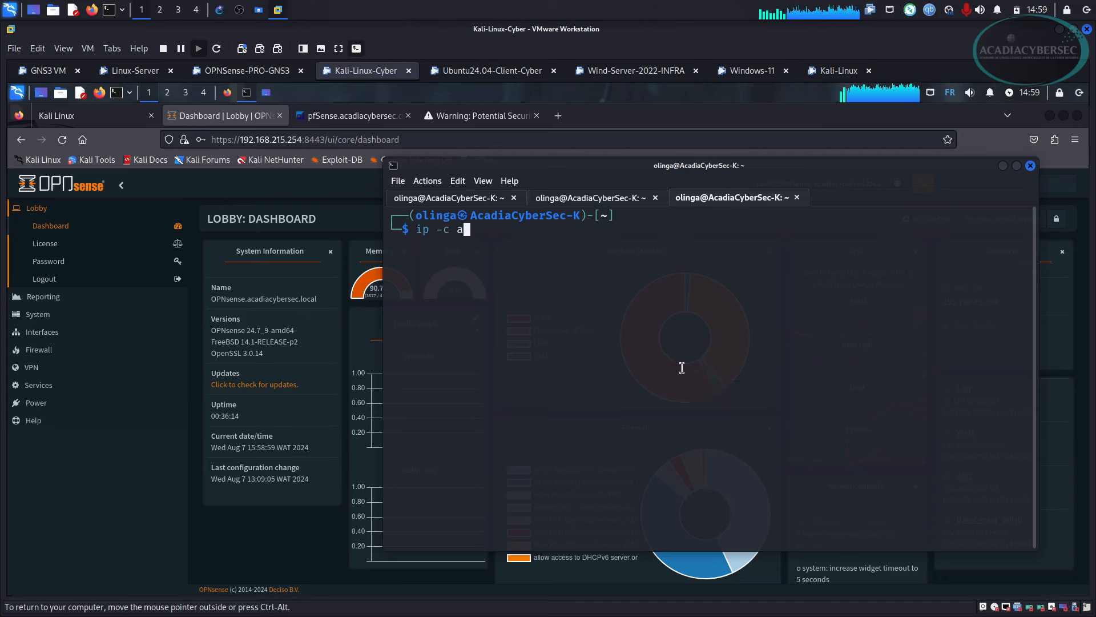
{"action": "key", "text": "Return"}
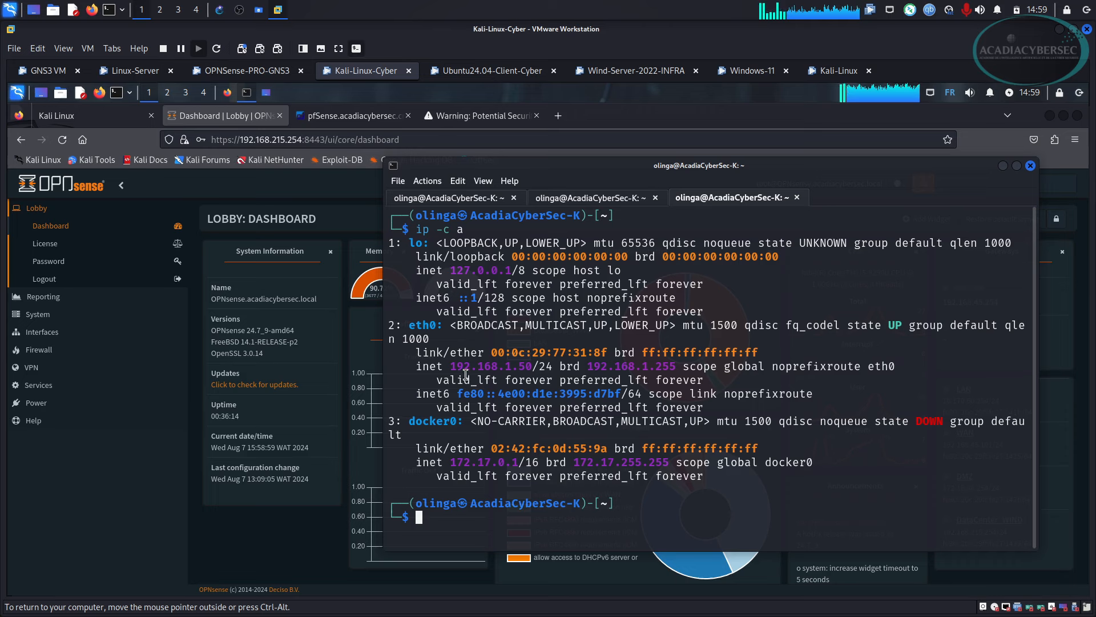
{"action": "left_click_drag", "start_coordinate": [453, 366], "coordinate": [532, 367]}
{"action": "left_click", "coordinate": [503, 370]}
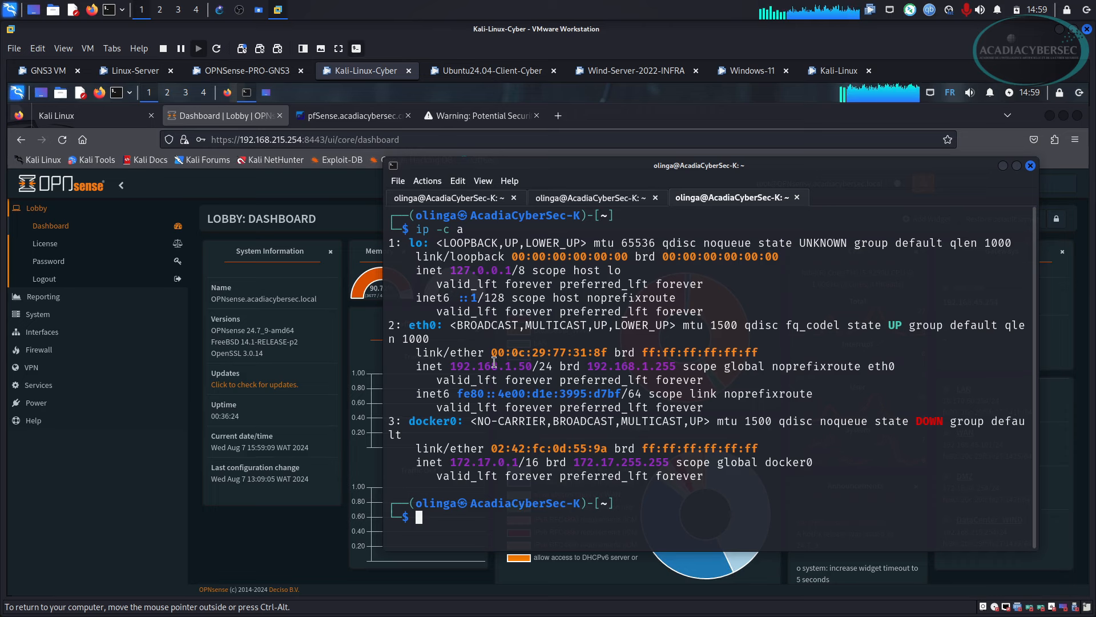
{"action": "left_click", "coordinate": [1003, 166]}
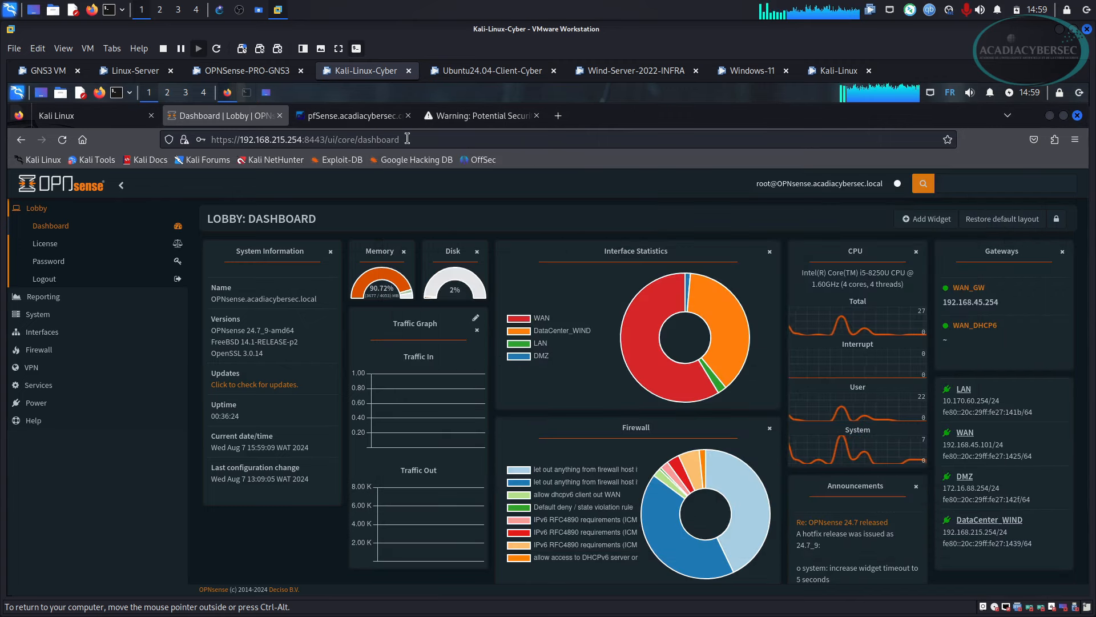
Reload the OPNsense dashboard page in Firefox on Kali-Linux-Cyber.
{"action": "left_click", "coordinate": [360, 139]}
{"action": "key", "text": "Return"}
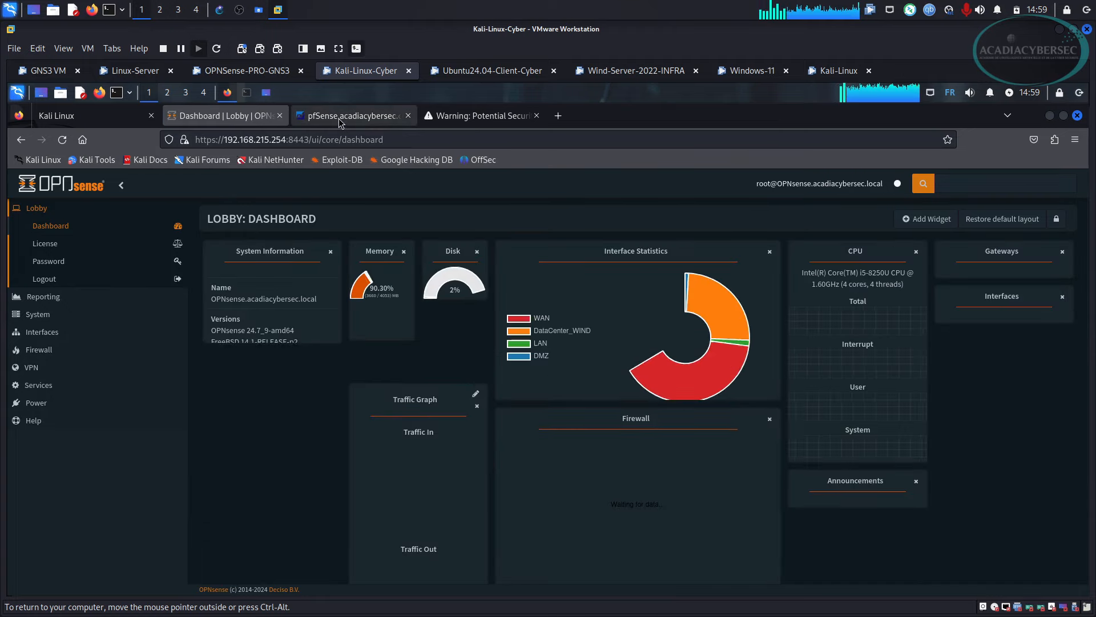
{"action": "left_click_drag", "start_coordinate": [221, 139], "coordinate": [286, 139]}
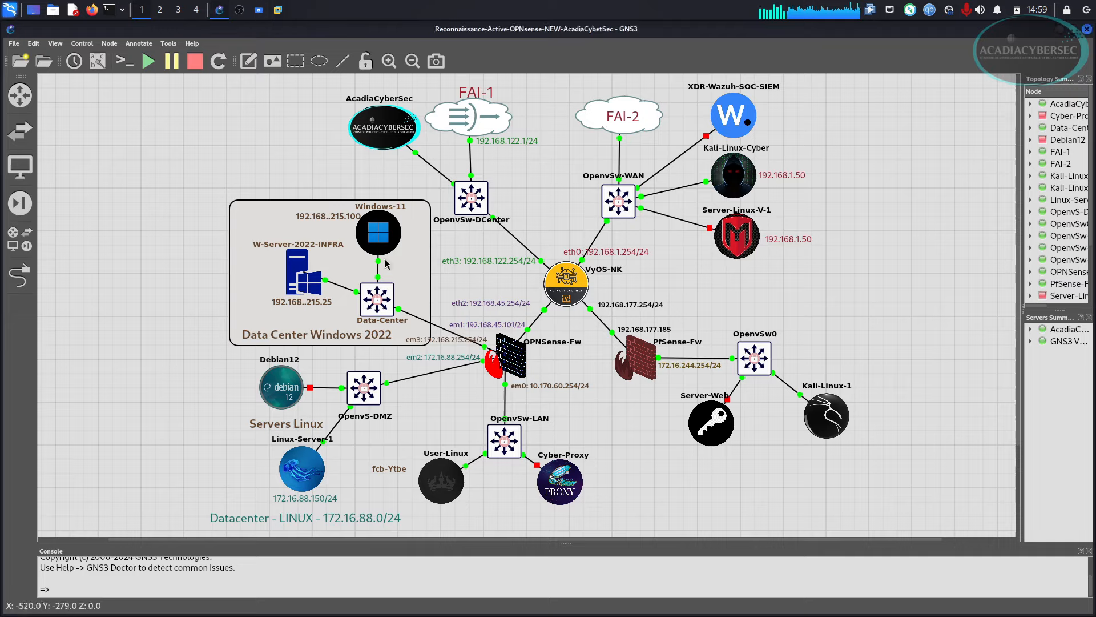
{"action": "left_click", "coordinate": [219, 10]}
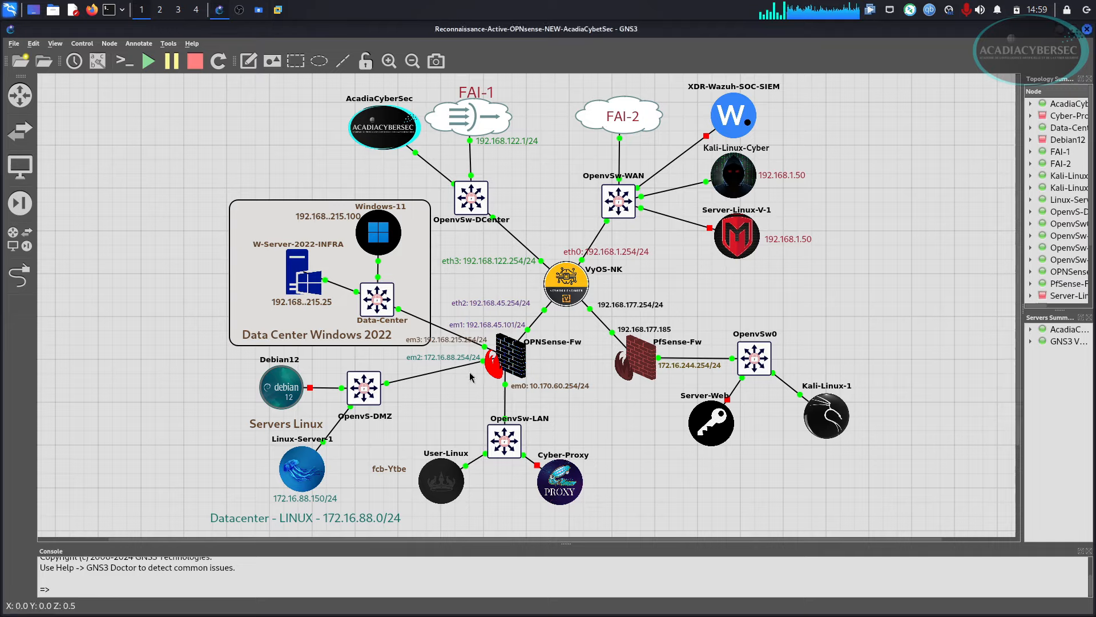
{"action": "key", "text": "alt+Tab"}
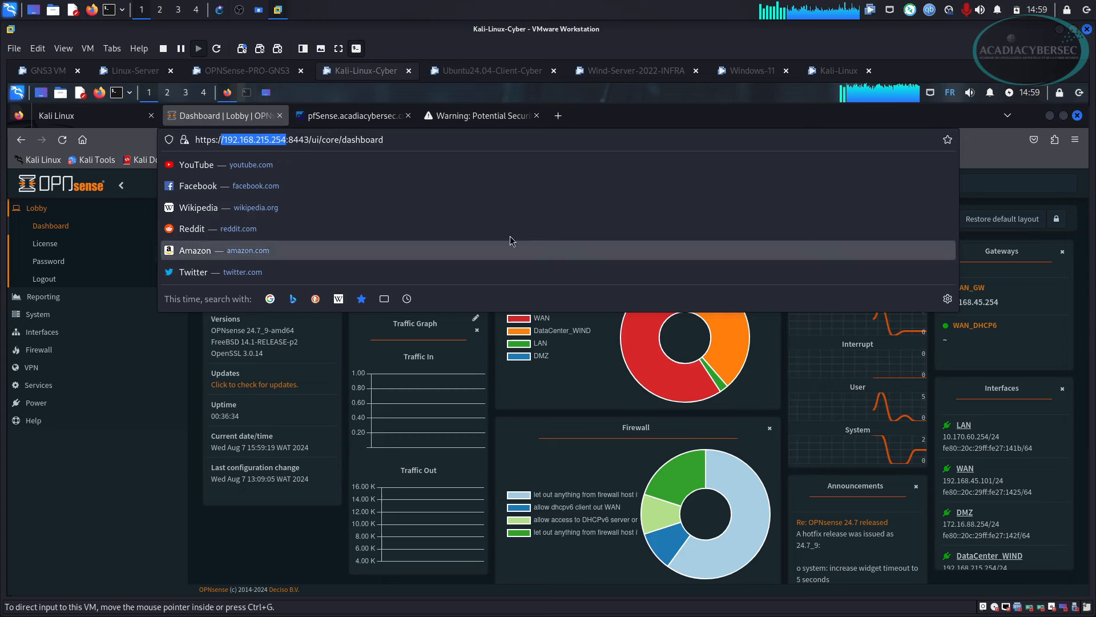
Reload the pfSense dashboard tab, then return to the GNS3 lab topology.
{"action": "left_click", "coordinate": [351, 117]}
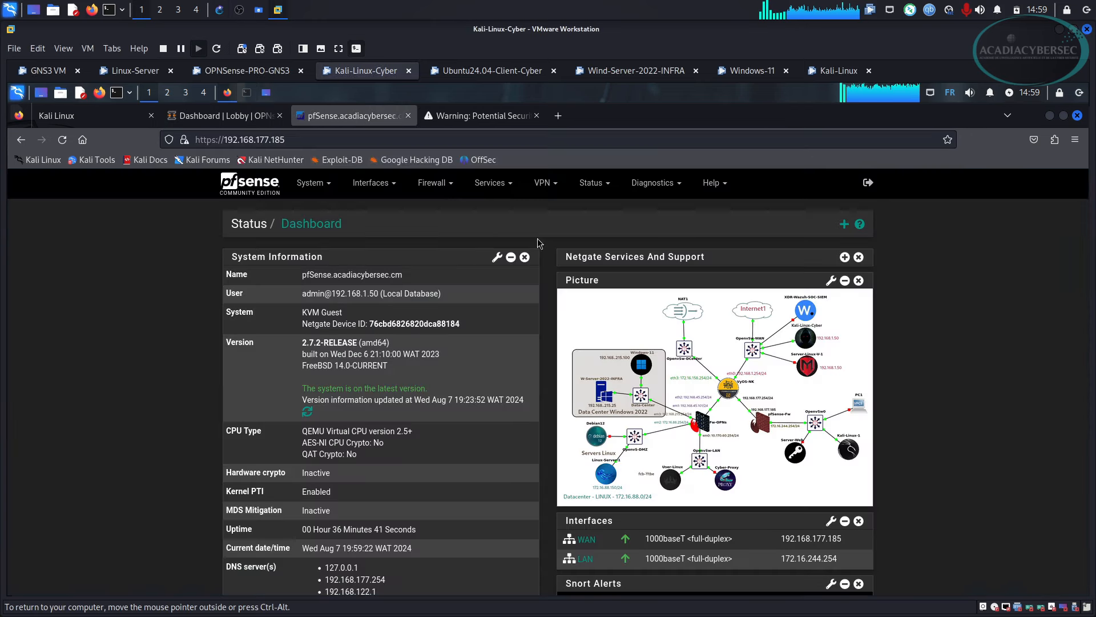
{"action": "left_click", "coordinate": [360, 139]}
{"action": "key", "text": "Return"}
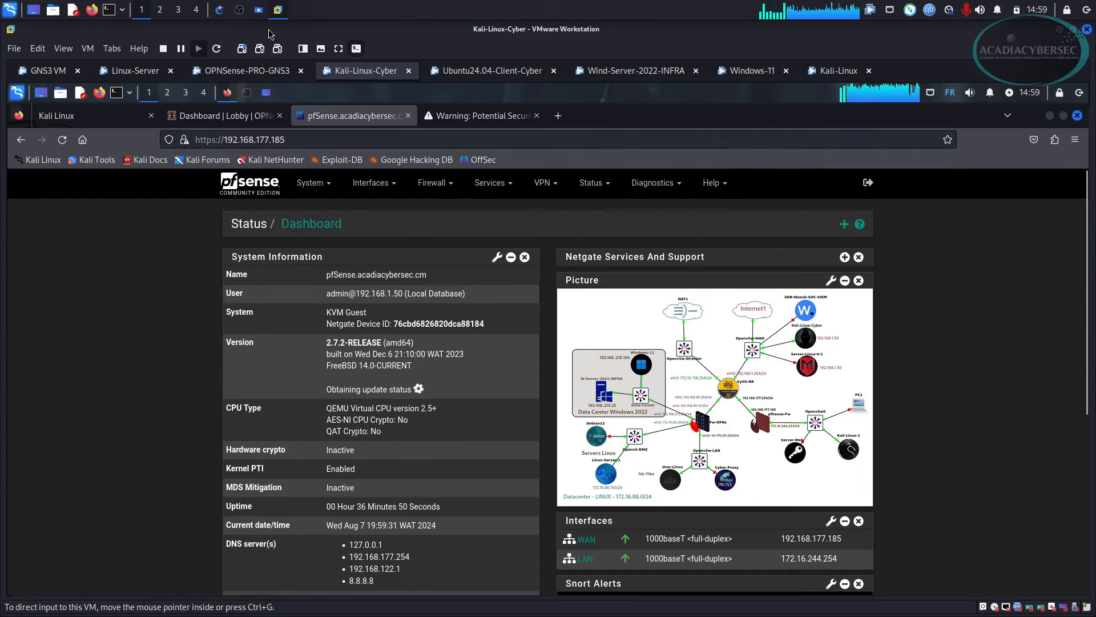
{"action": "left_click", "coordinate": [218, 10]}
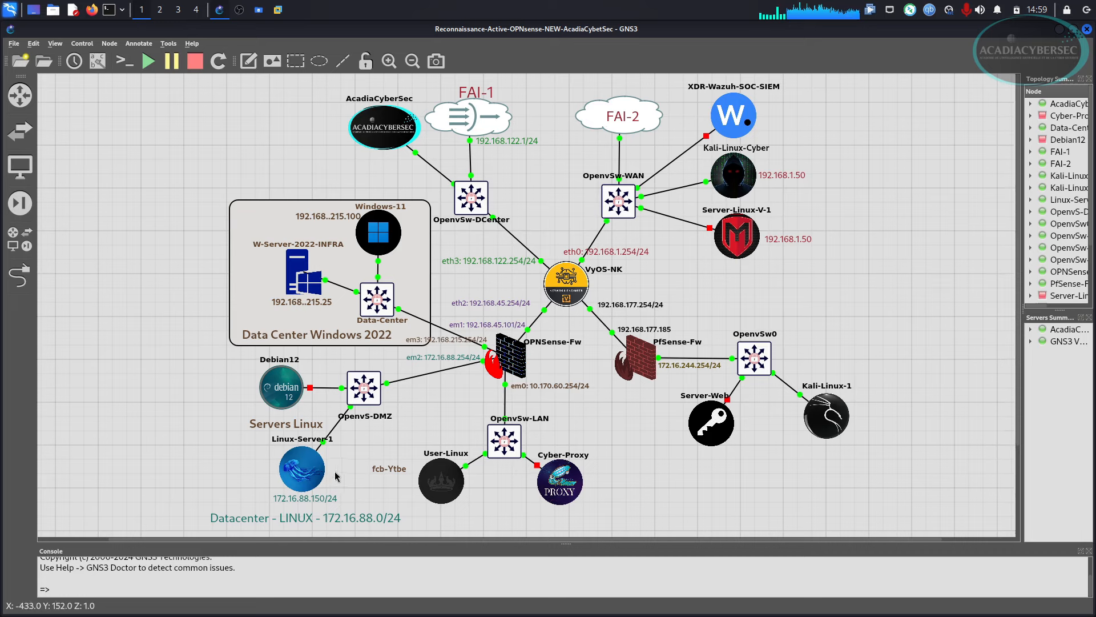
Load the Apache2 default page at 192.168.45.101, accepting the certificate risk.
{"action": "left_click", "coordinate": [277, 11]}
{"action": "left_click", "coordinate": [483, 115]}
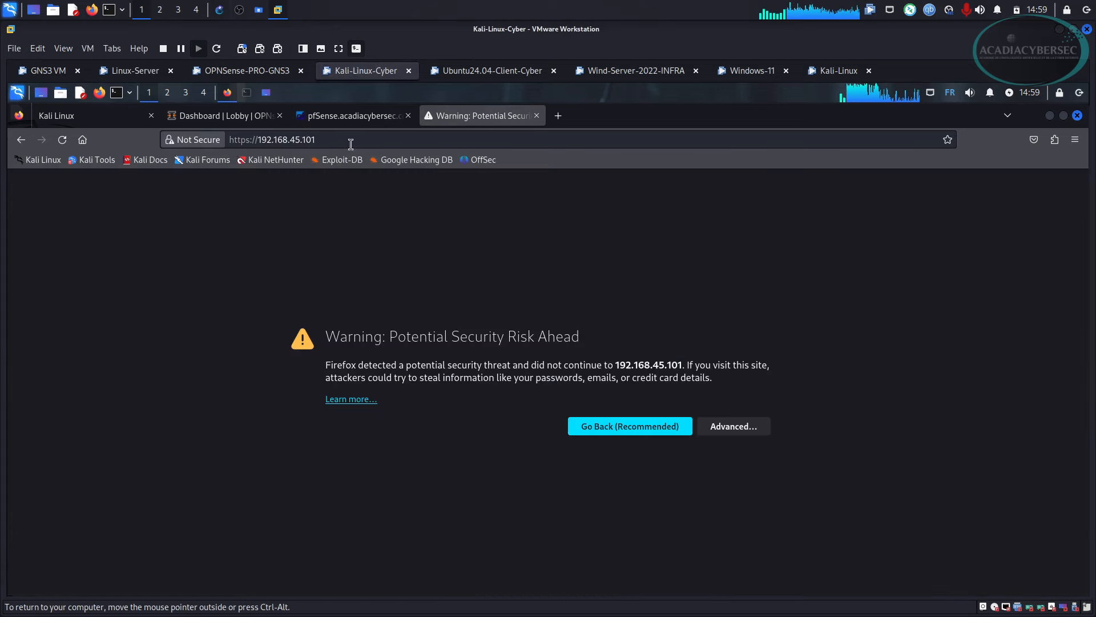
{"action": "left_click", "coordinate": [354, 142]}
{"action": "key", "text": "Return"}
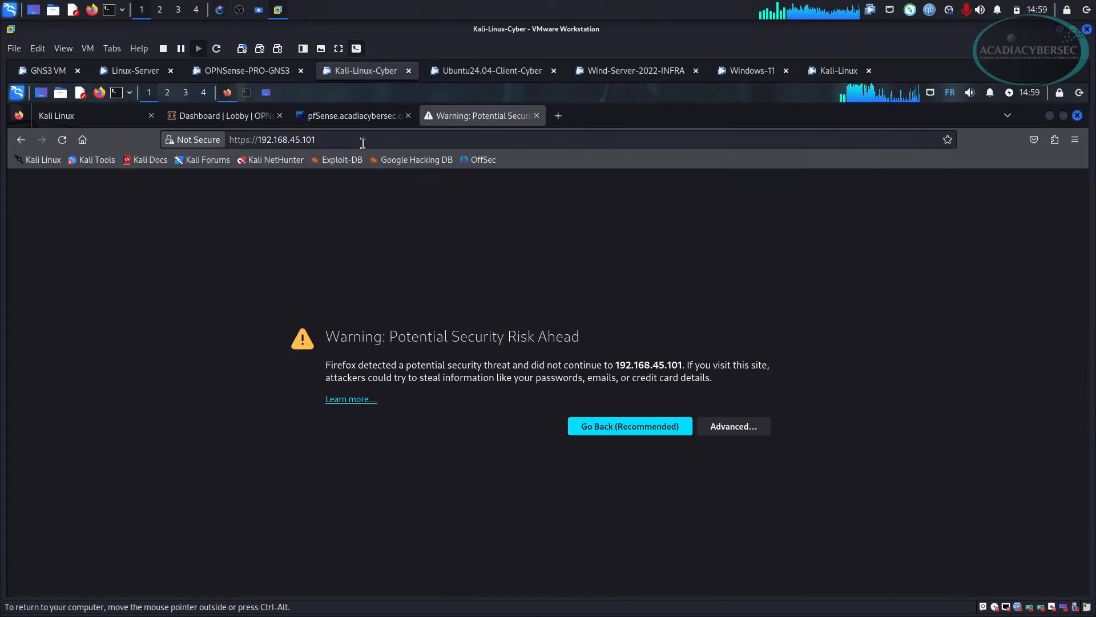
{"action": "left_click", "coordinate": [724, 420]}
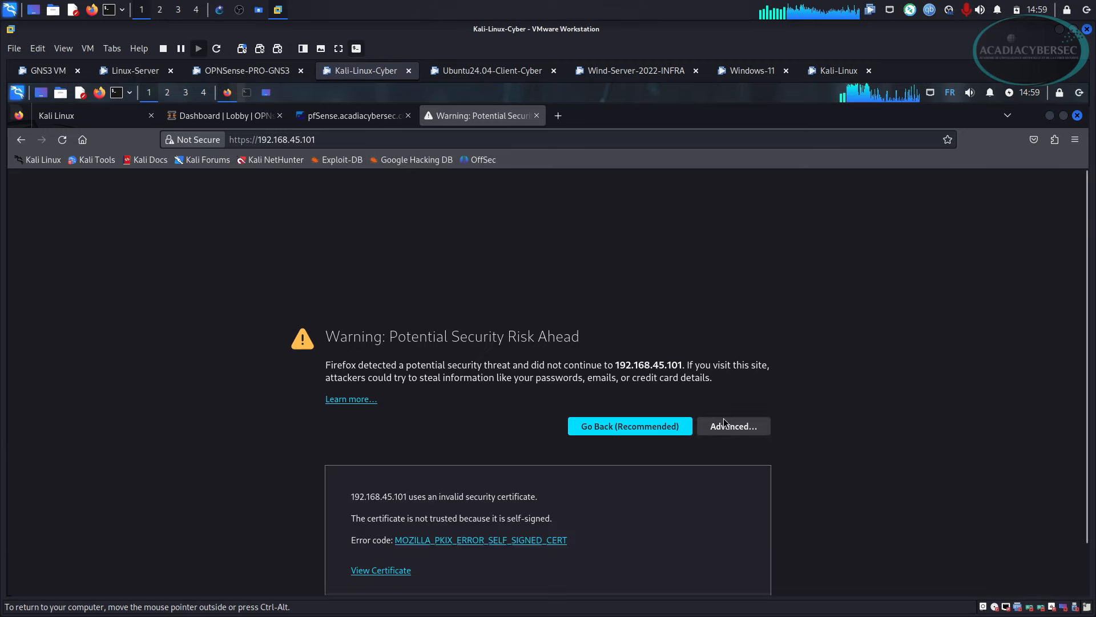
{"action": "scroll", "coordinate": [785, 559], "scroll_direction": "down", "scroll_amount": 2}
{"action": "left_click", "coordinate": [729, 552]}
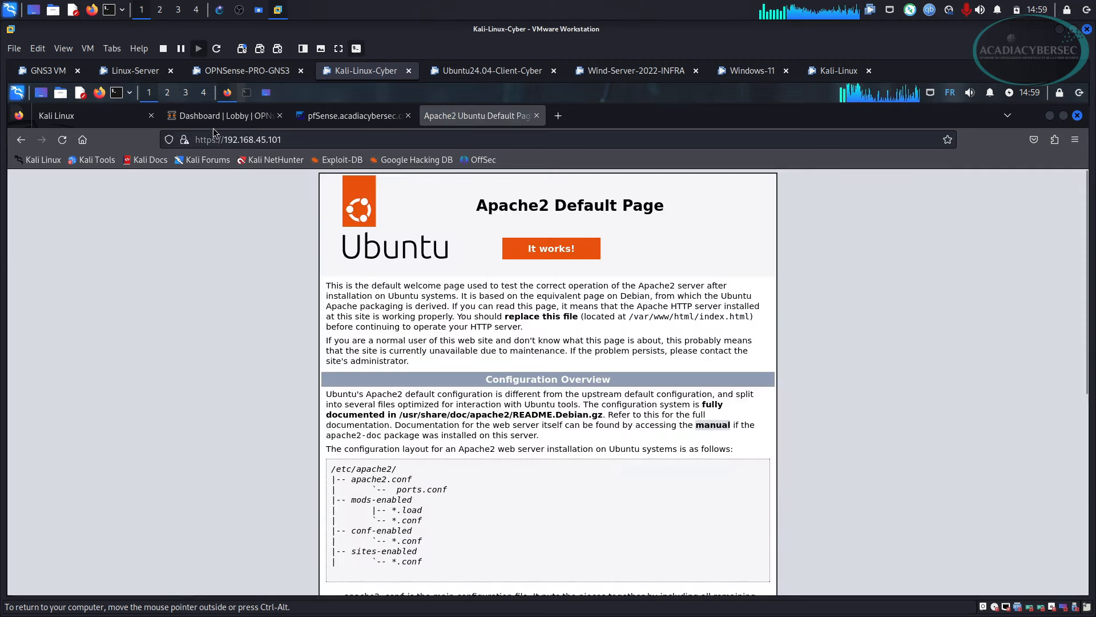
Open OPNsense's Firewall > Rules page in a new Firefox tab.
{"action": "left_click", "coordinate": [235, 115]}
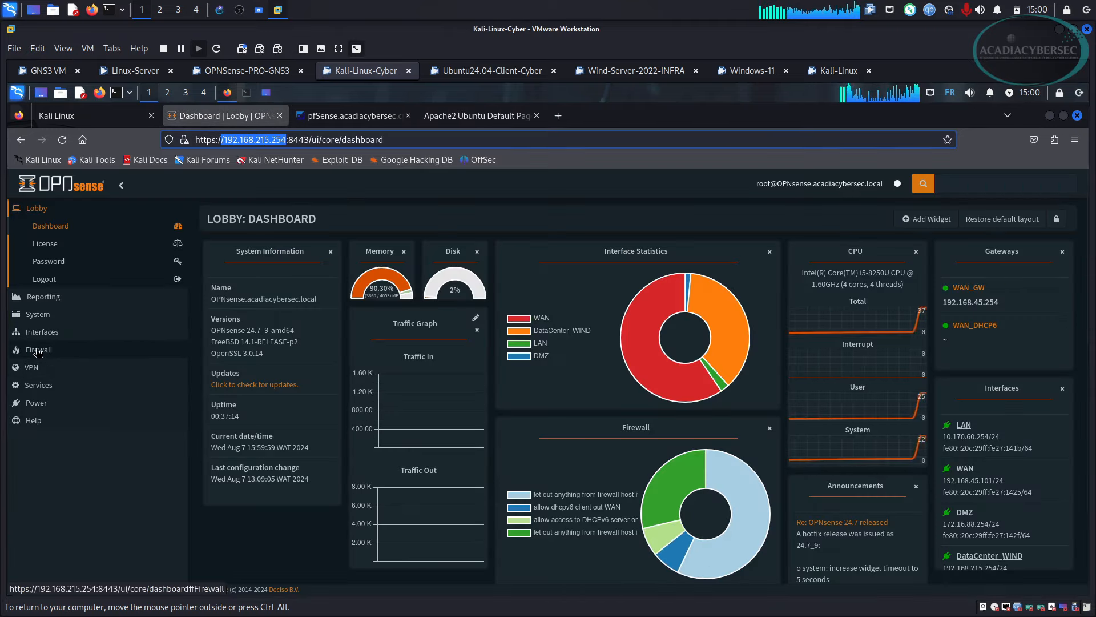
{"action": "right_click", "coordinate": [37, 349]}
{"action": "left_click", "coordinate": [37, 350]}
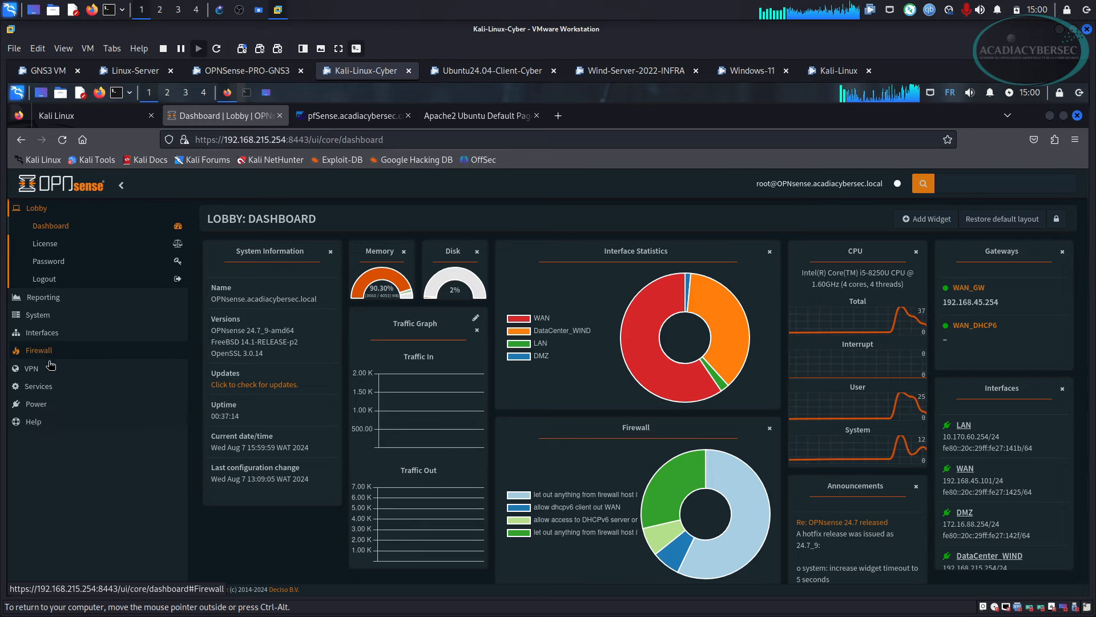
{"action": "left_click", "coordinate": [38, 350]}
{"action": "right_click", "coordinate": [47, 388]}
{"action": "left_click", "coordinate": [74, 393]}
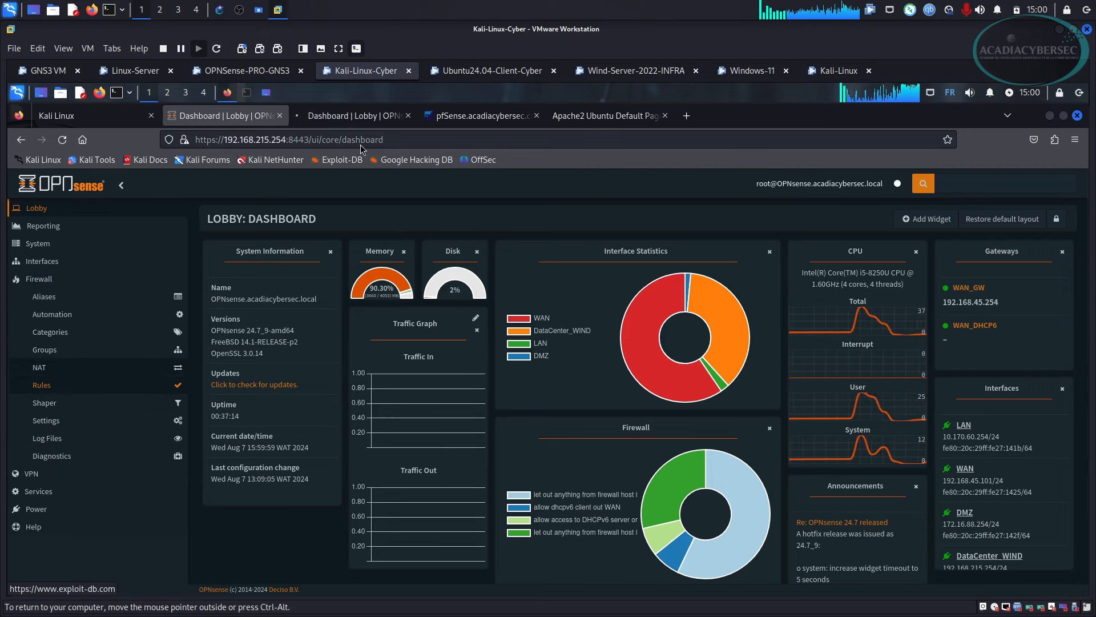
{"action": "left_click", "coordinate": [354, 115]}
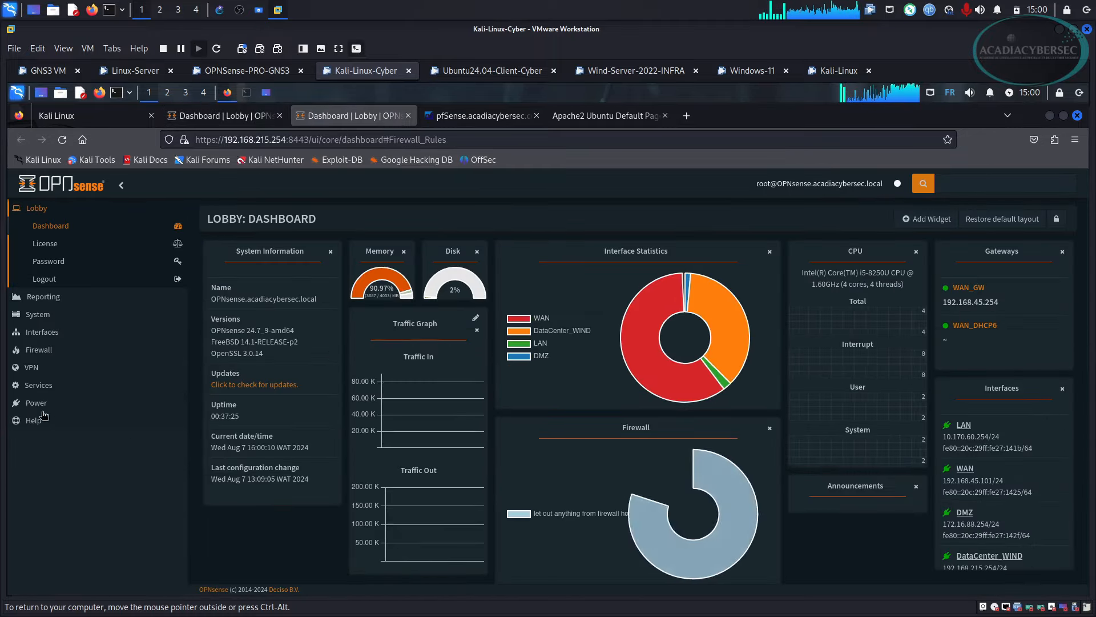
Display the WAN firewall rules under Firewall > Rules.
{"action": "left_click", "coordinate": [41, 350]}
{"action": "left_click", "coordinate": [41, 385]}
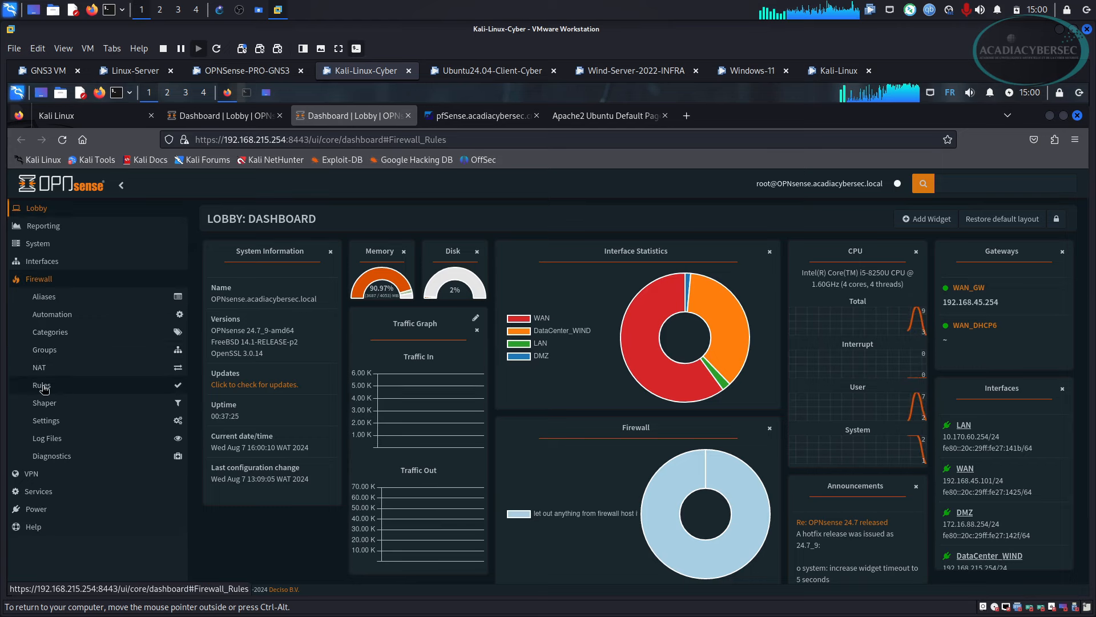
{"action": "left_click", "coordinate": [45, 485]}
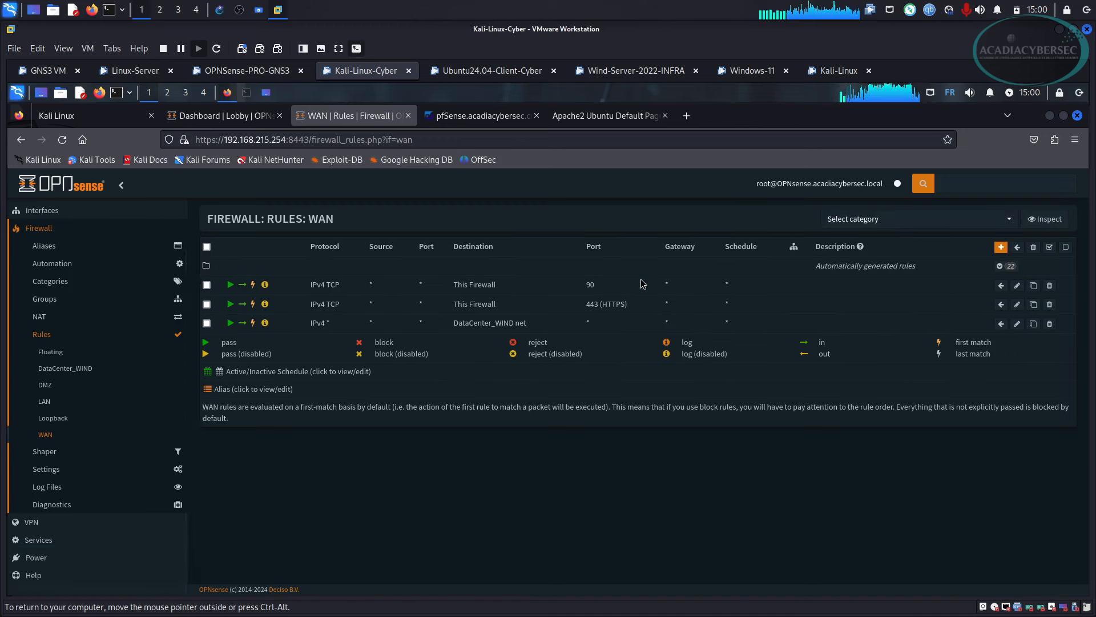
Expand the Services list on the OPNsense dashboard, then return to the GNS3 topology.
{"action": "left_click", "coordinate": [228, 116]}
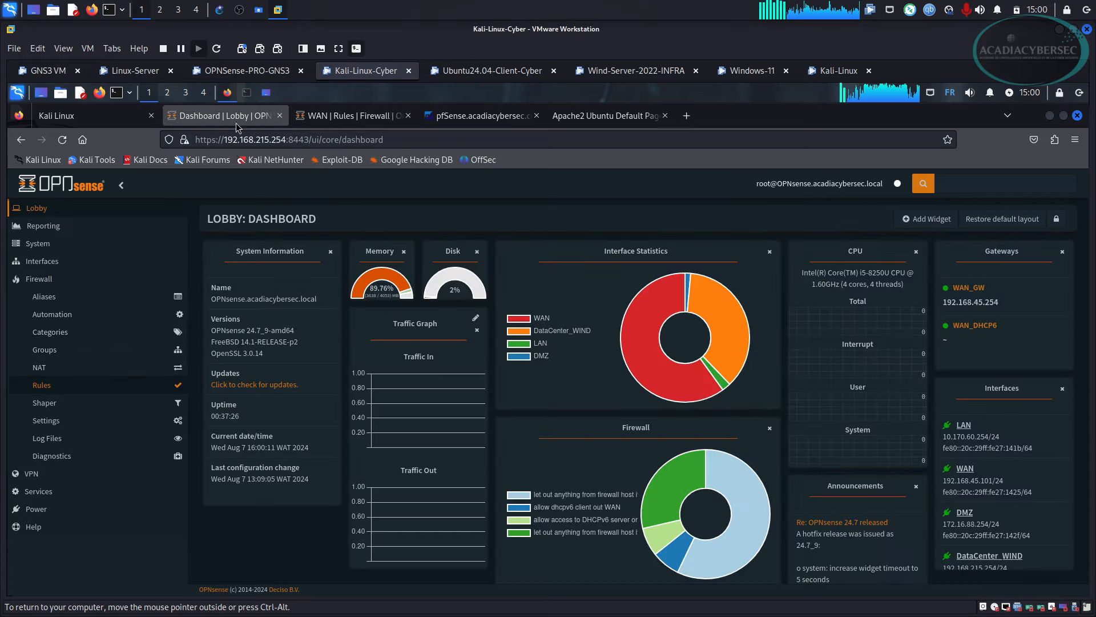
{"action": "left_click", "coordinate": [37, 491]}
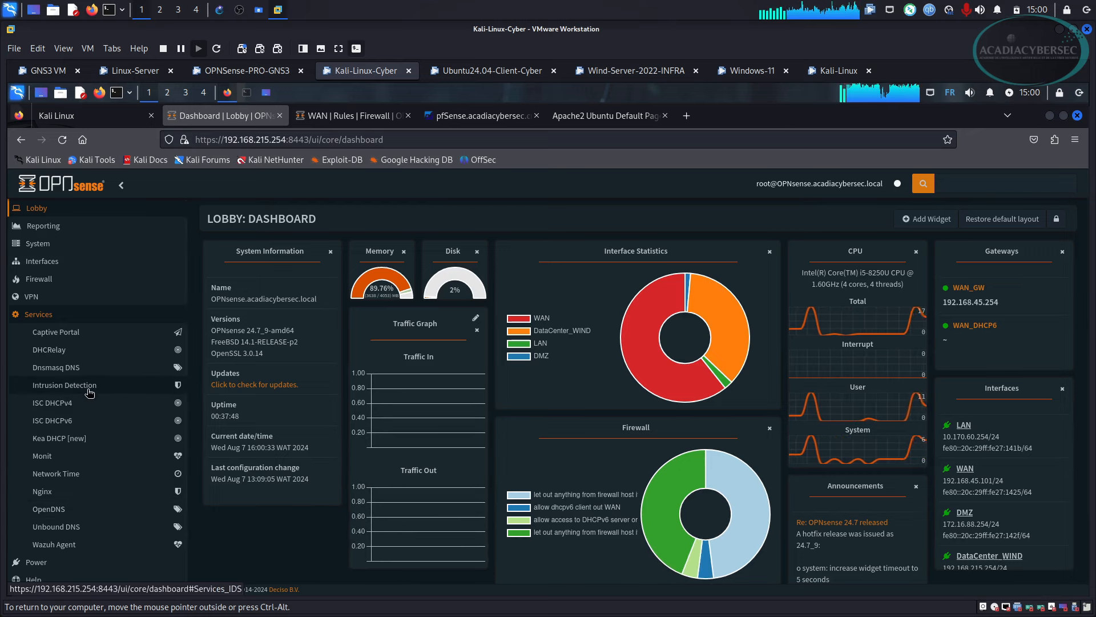
{"action": "left_click", "coordinate": [221, 11]}
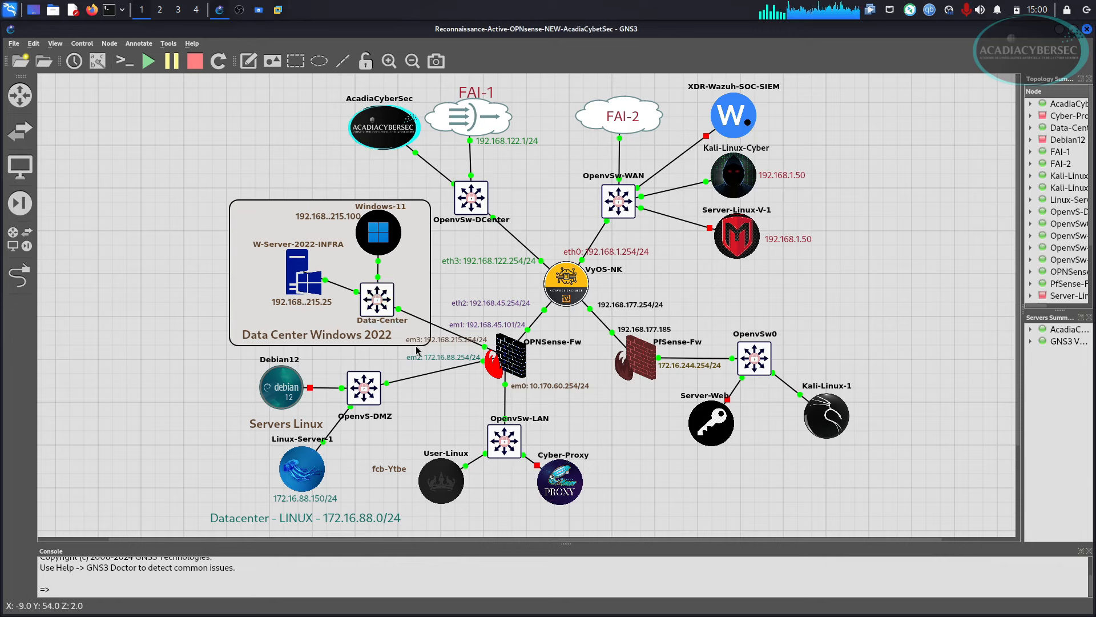
Log in to the Ubuntu24.04-Client-Cyber VM with its password, then switch back to Kali-Linux-Cyber.
{"action": "left_click", "coordinate": [278, 11]}
{"action": "left_click", "coordinate": [514, 73]}
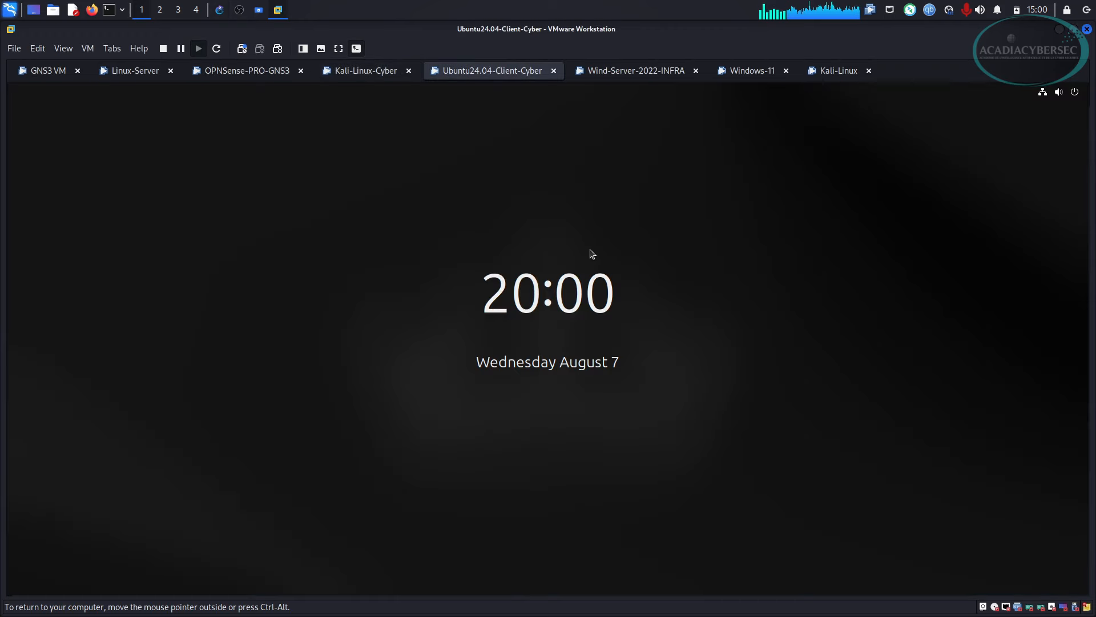
{"action": "type", "text": "•"}
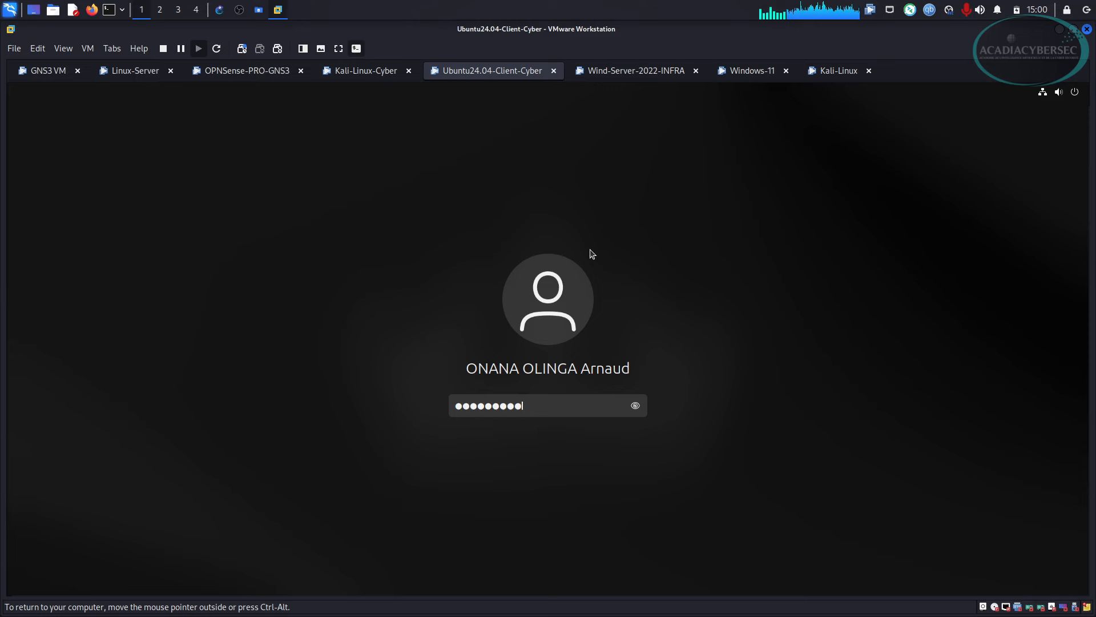
{"action": "key", "text": "Return"}
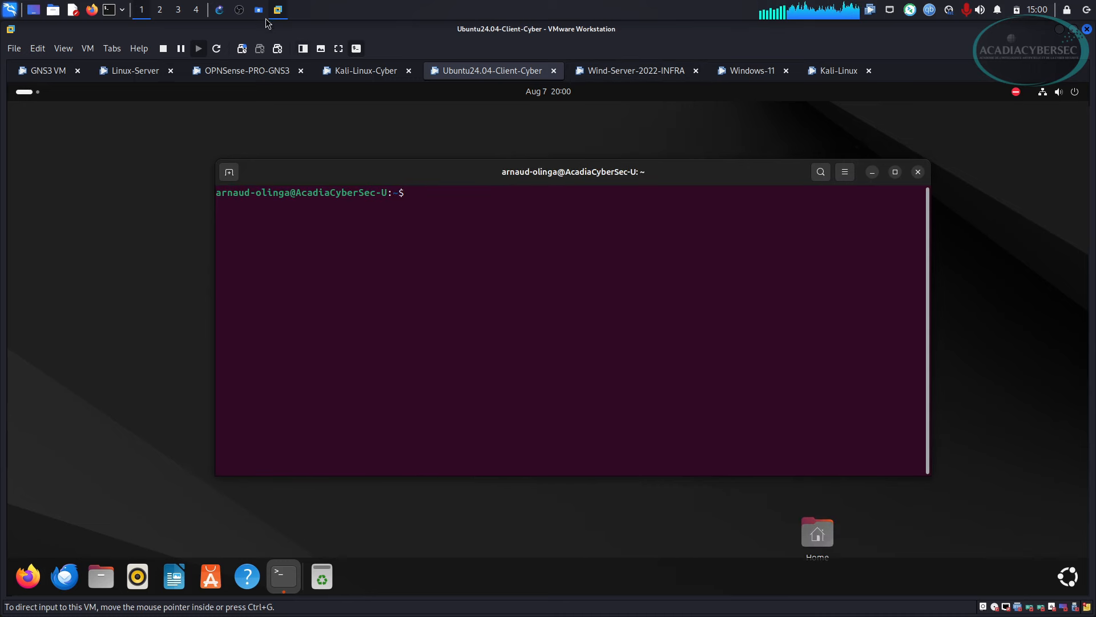
{"action": "left_click", "coordinate": [220, 10]}
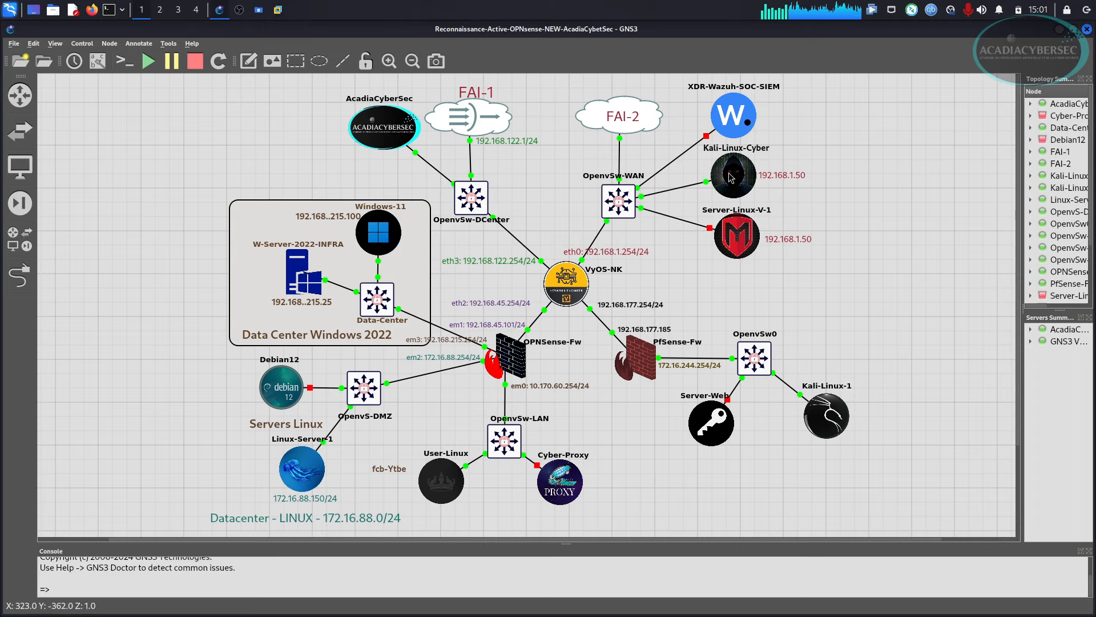
{"action": "key", "text": "alt+Tab"}
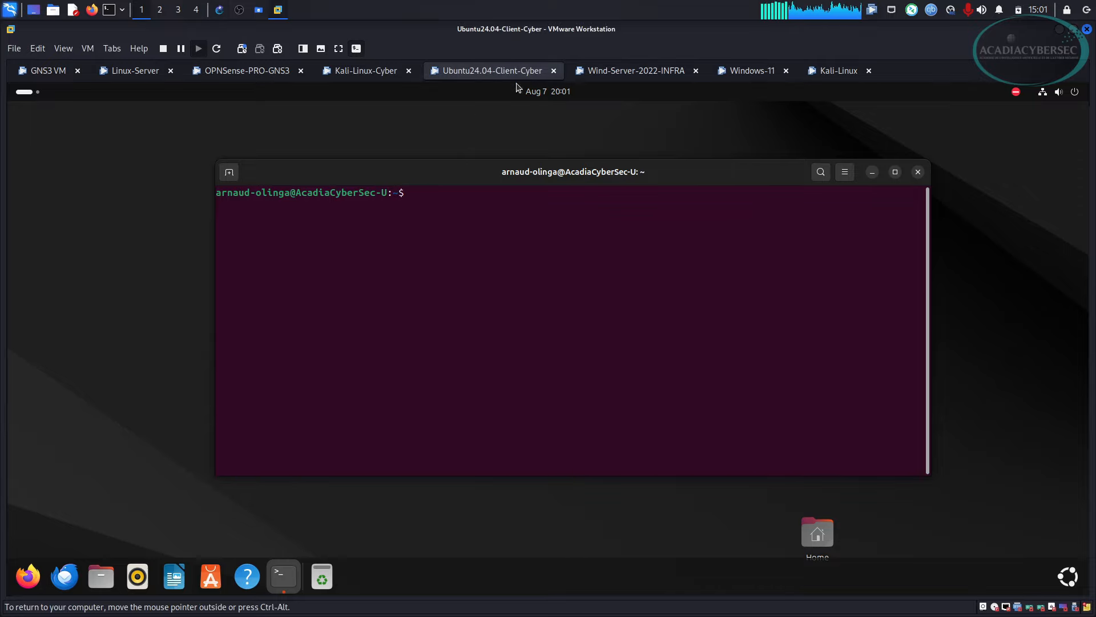
{"action": "left_click", "coordinate": [366, 70]}
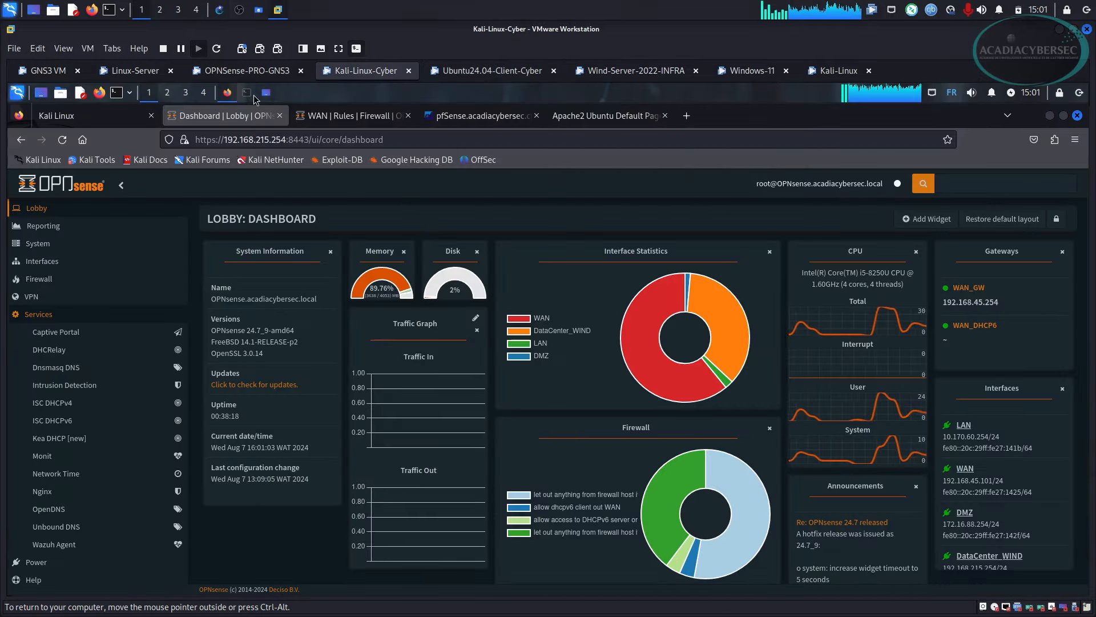
Log in to the VyOS router over SSH from the Kali terminal and clear the screen.
{"action": "left_click", "coordinate": [250, 95]}
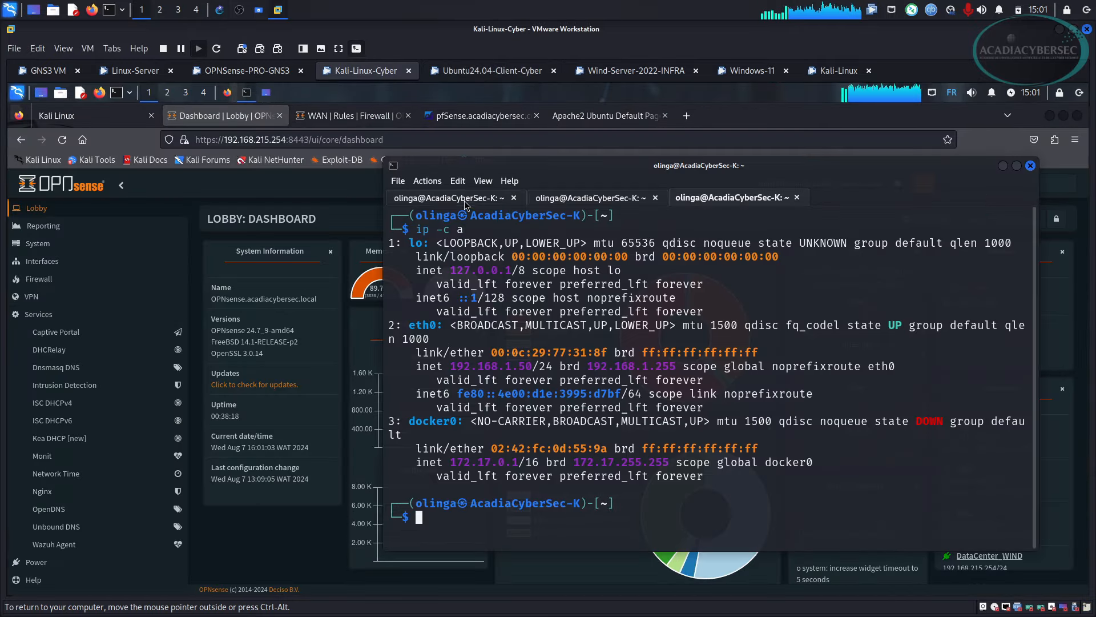
{"action": "left_click", "coordinate": [466, 201]}
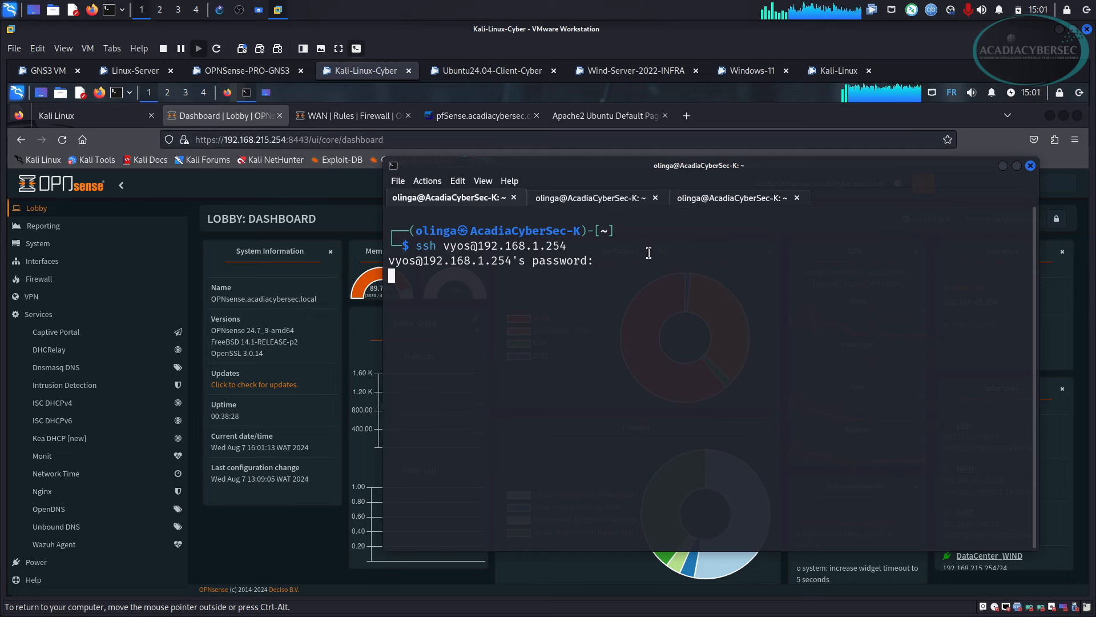
{"action": "key", "text": "Return"}
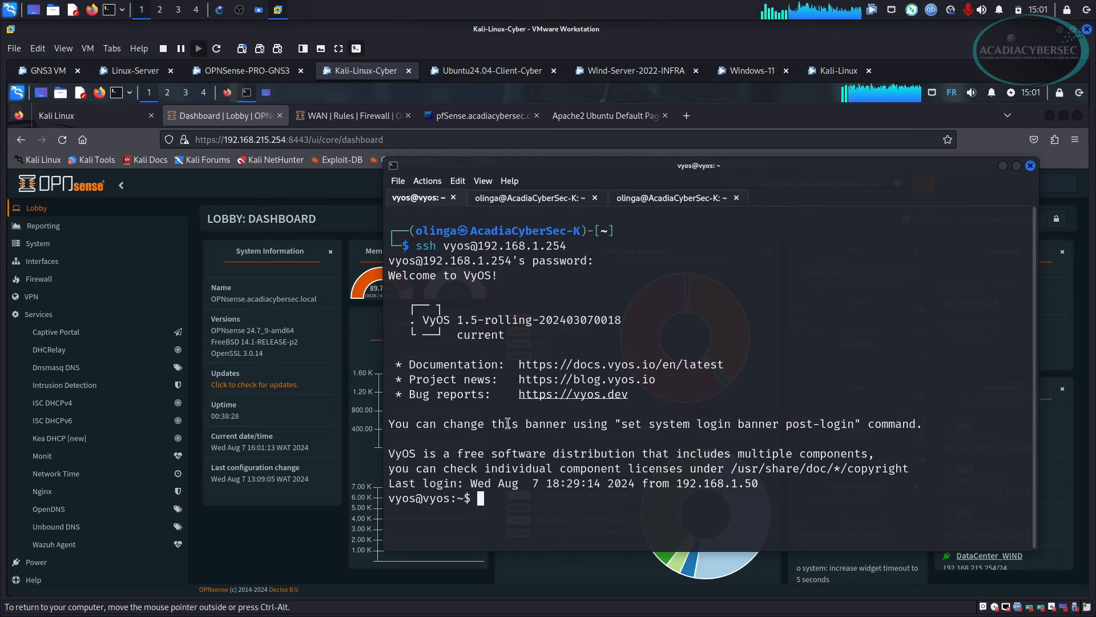
{"action": "key", "text": "ctrl+l"}
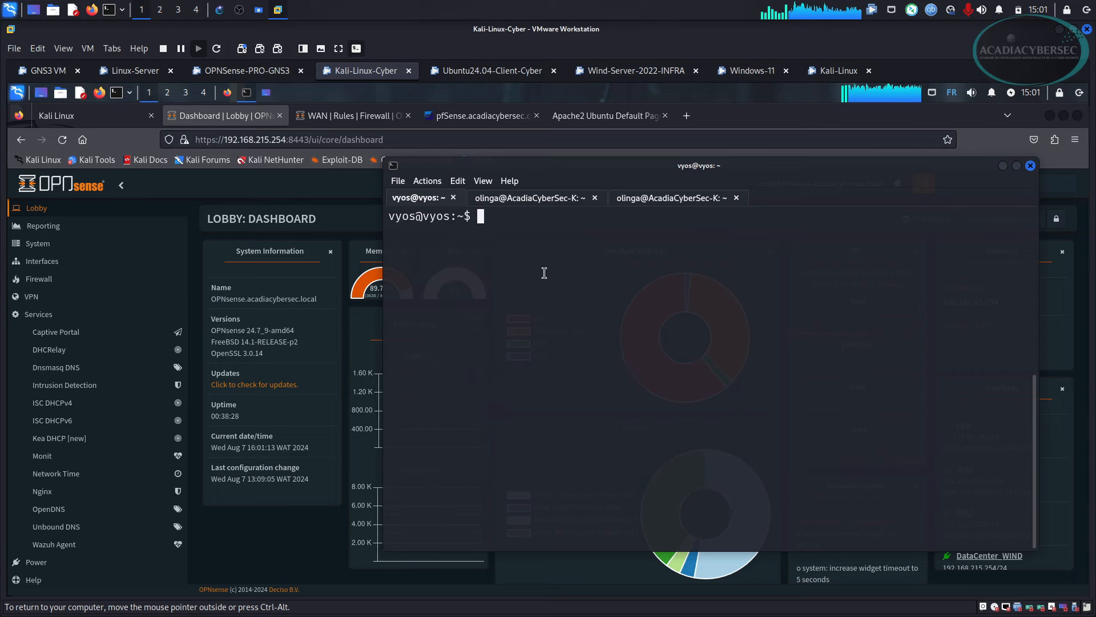
Run show interfaces at the vyos prompt.
{"action": "left_click_drag", "start_coordinate": [482, 220], "coordinate": [398, 213]}
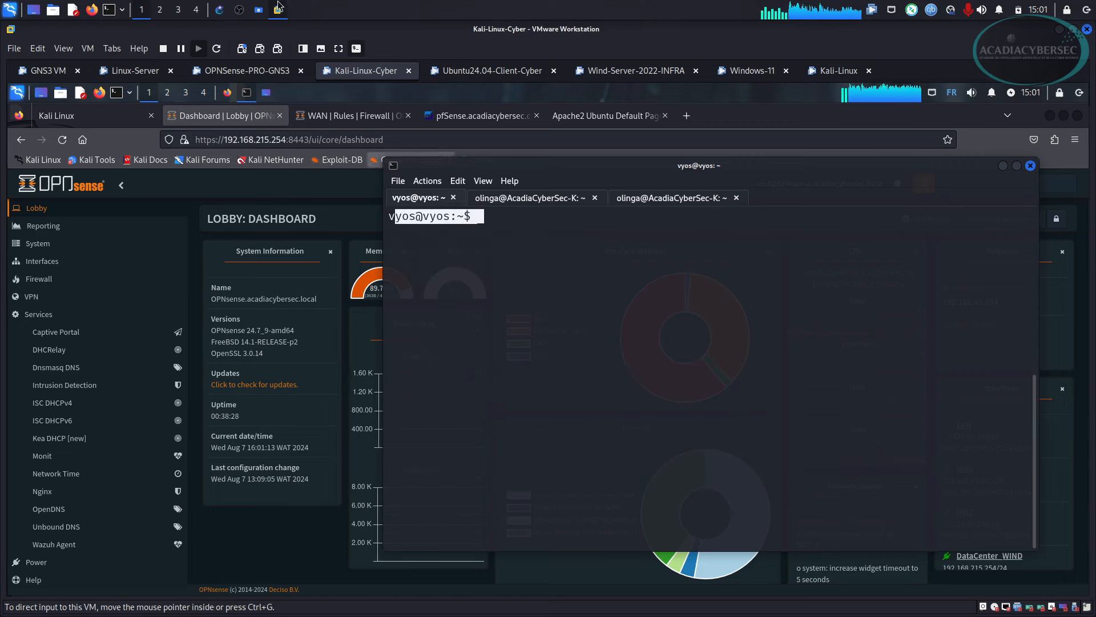
{"action": "left_click", "coordinate": [219, 11]}
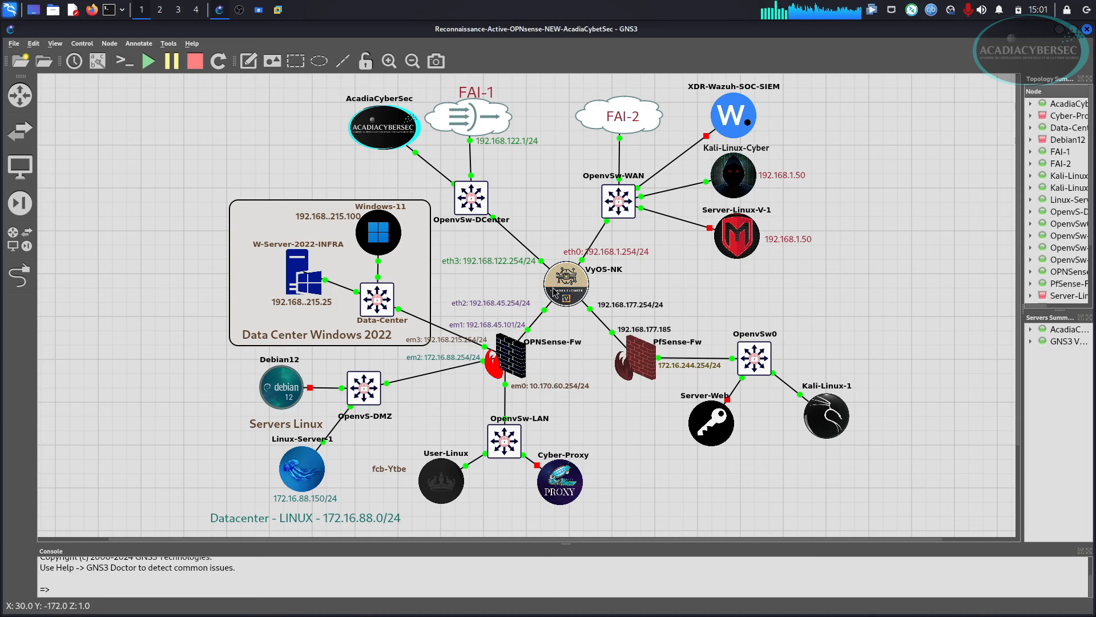
{"action": "key", "text": "alt+Tab"}
{"action": "left_click", "coordinate": [656, 362]}
{"action": "type", "text": "sho"}
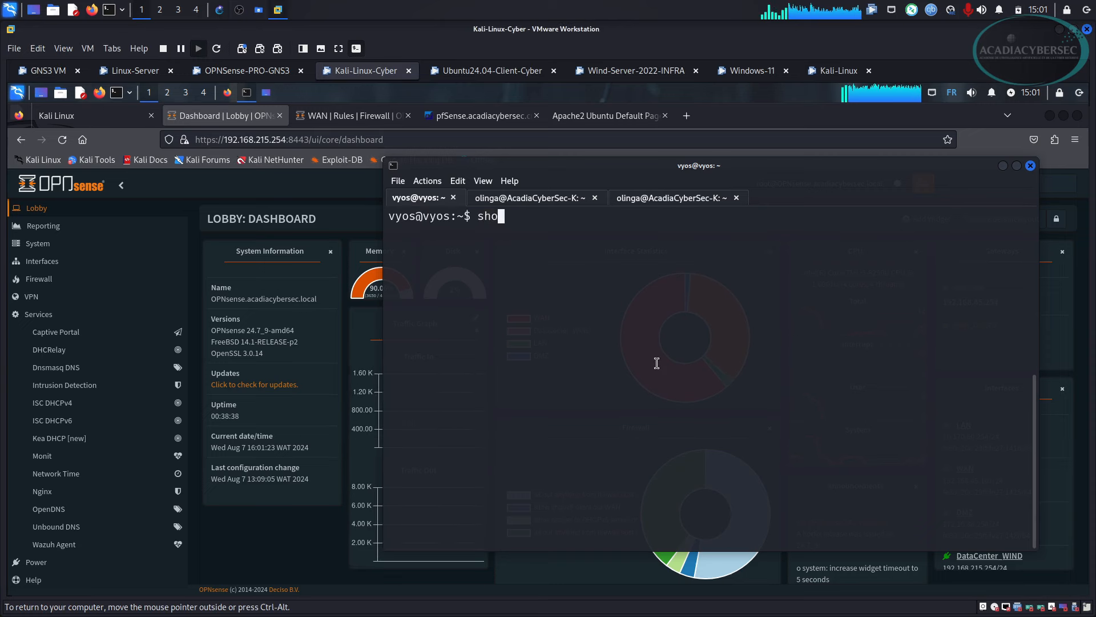
{"action": "type", "text": "w in"}
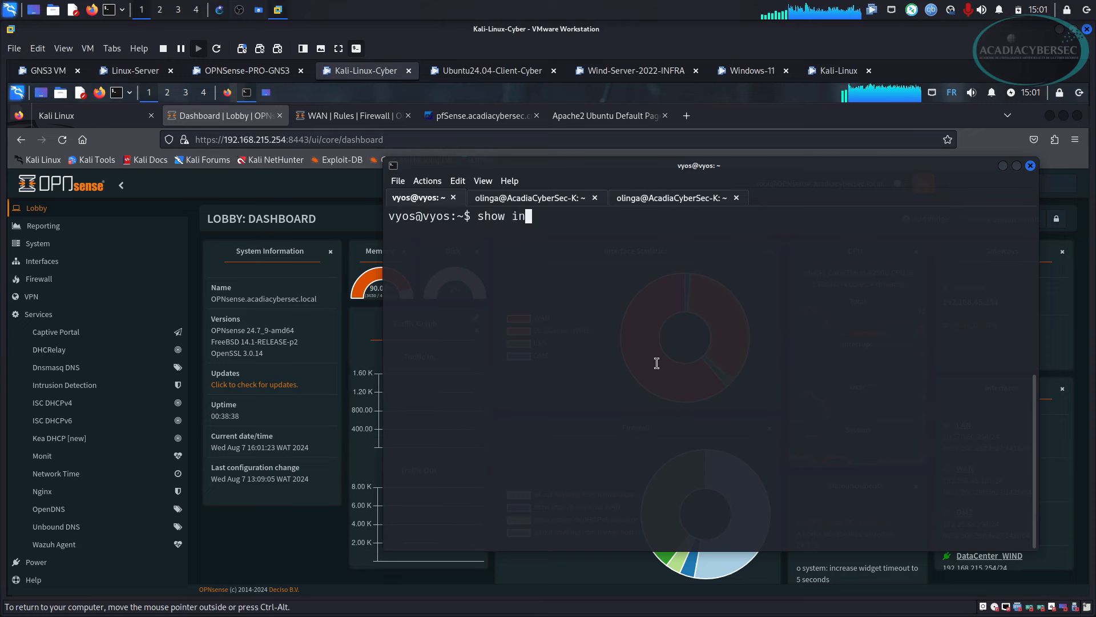
{"action": "type", "text": "terfaces"}
{"action": "key", "text": "Return"}
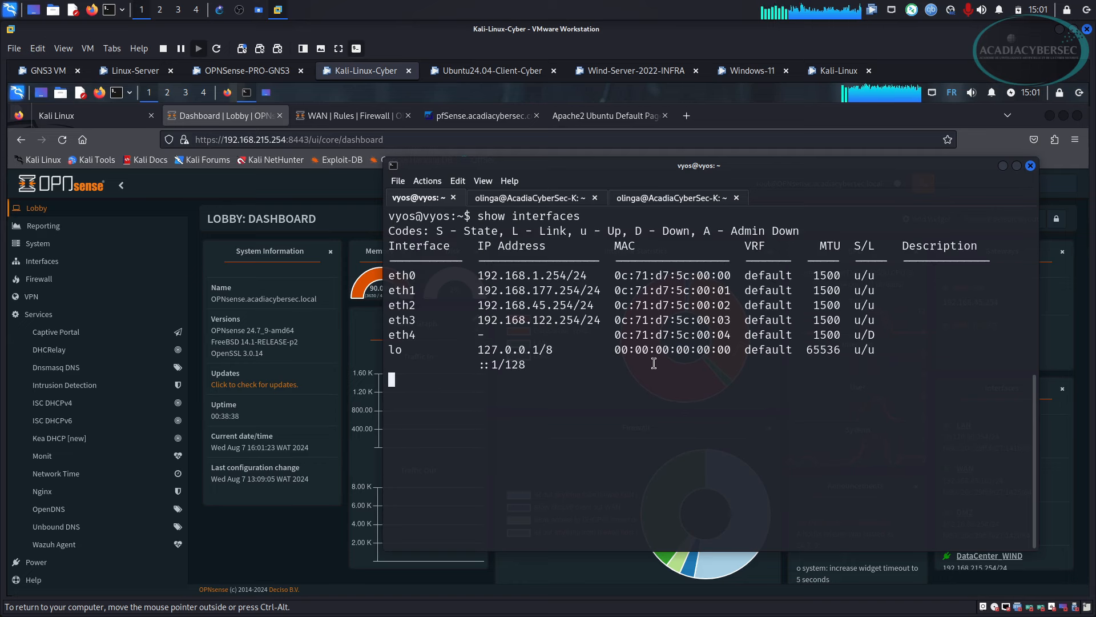
Check eth0–eth3 addresses (192.168.1.254, 192.168.177.254, 192.168.45.254, 192.168.122.254) against the GNS3 topology.
{"action": "left_click_drag", "start_coordinate": [485, 278], "coordinate": [568, 277]}
{"action": "left_click", "coordinate": [490, 291]}
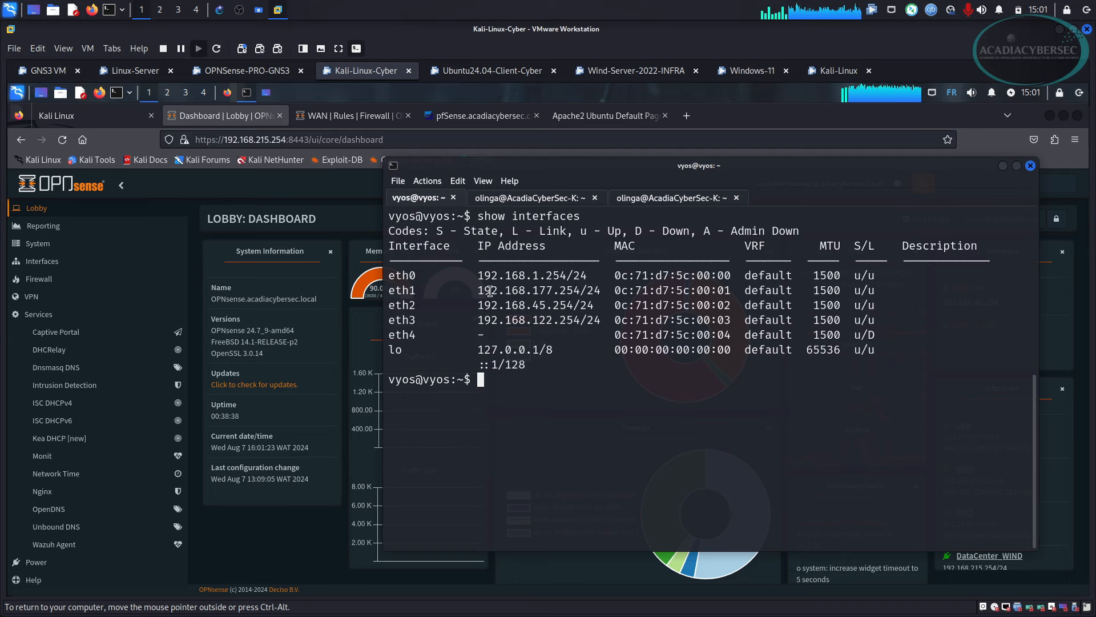
{"action": "left_click_drag", "start_coordinate": [486, 291], "coordinate": [582, 290]}
{"action": "left_click_drag", "start_coordinate": [498, 306], "coordinate": [581, 307]}
{"action": "left_click_drag", "start_coordinate": [486, 326], "coordinate": [587, 323]}
{"action": "left_click", "coordinate": [219, 10]}
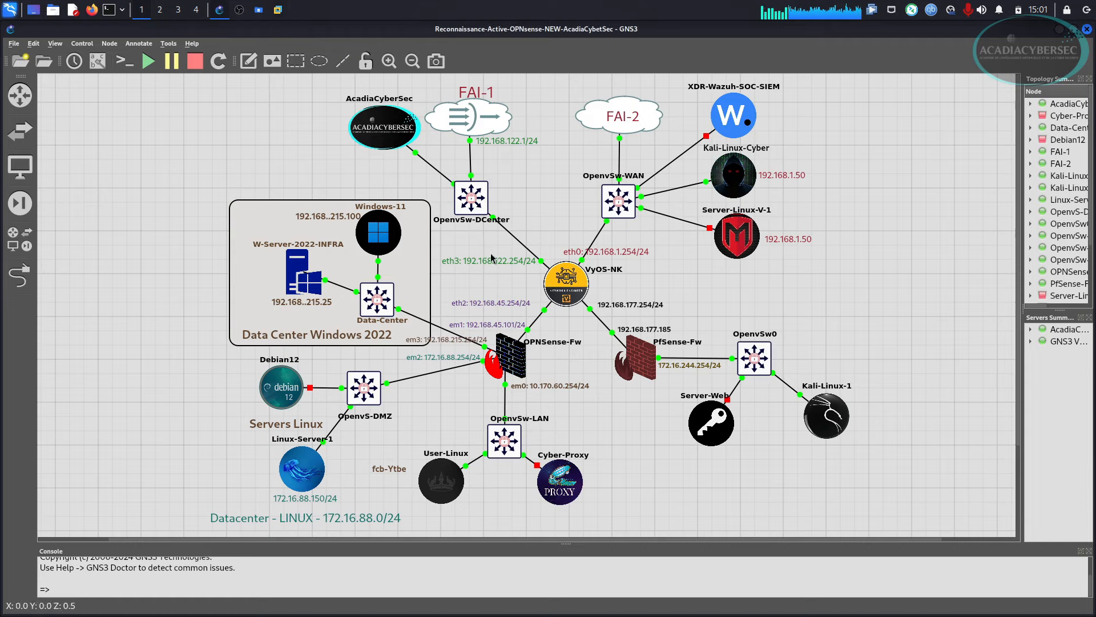
{"action": "key", "text": "alt+Tab"}
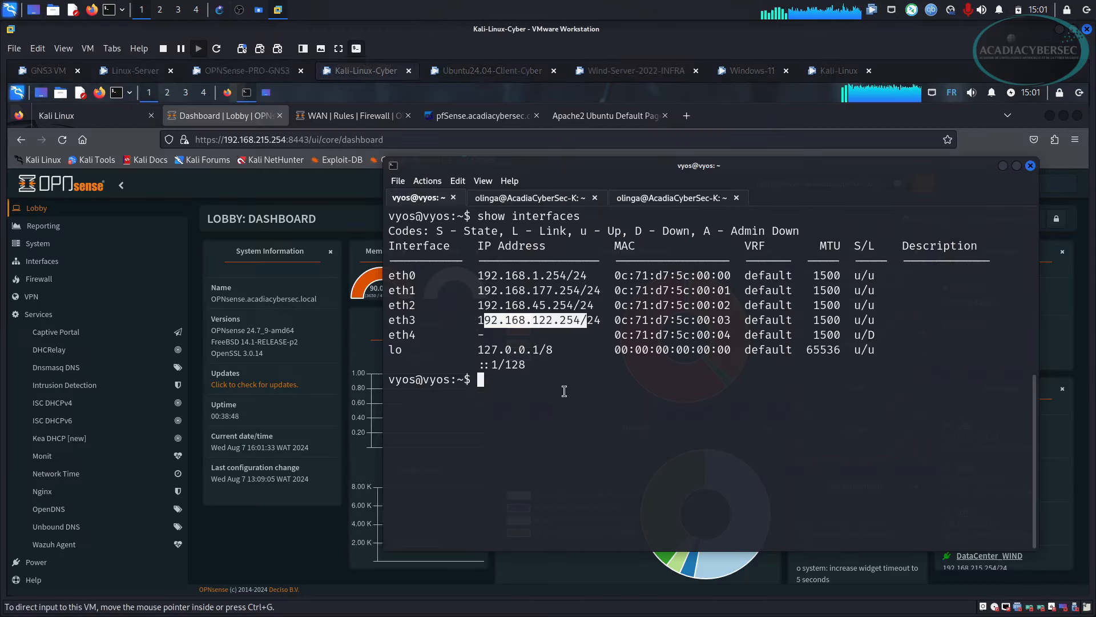
List VyOS source NAT rules, rule 100 masquerading via eth0 and 200 via eth3, then go to Windows Server.
{"action": "left_click", "coordinate": [521, 419]}
{"action": "type", "text": "show "}
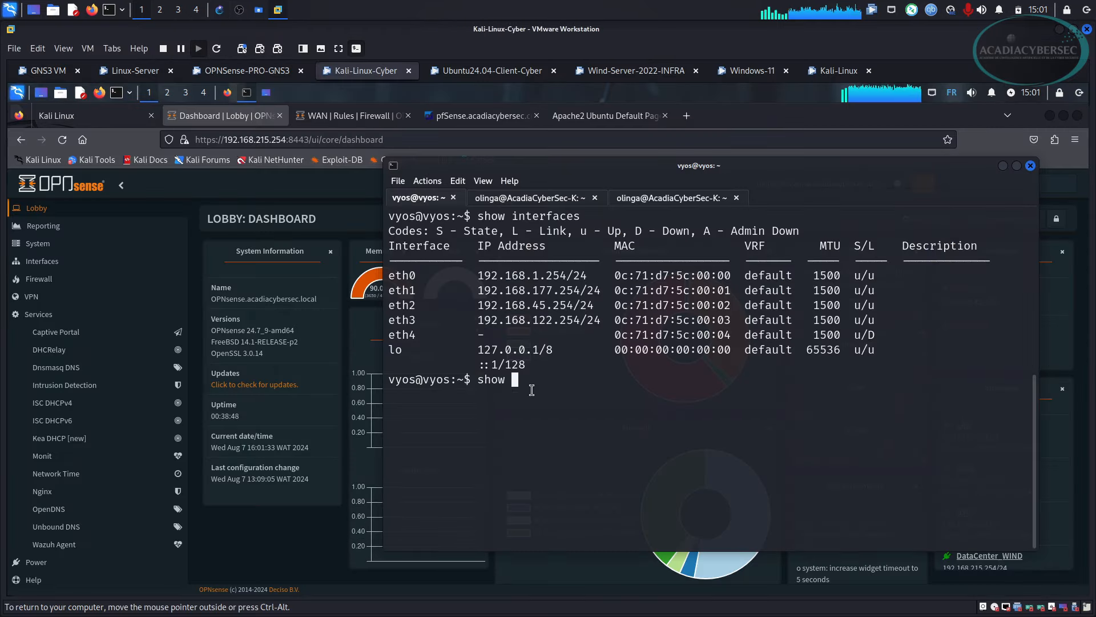
{"action": "type", "text": "nat "}
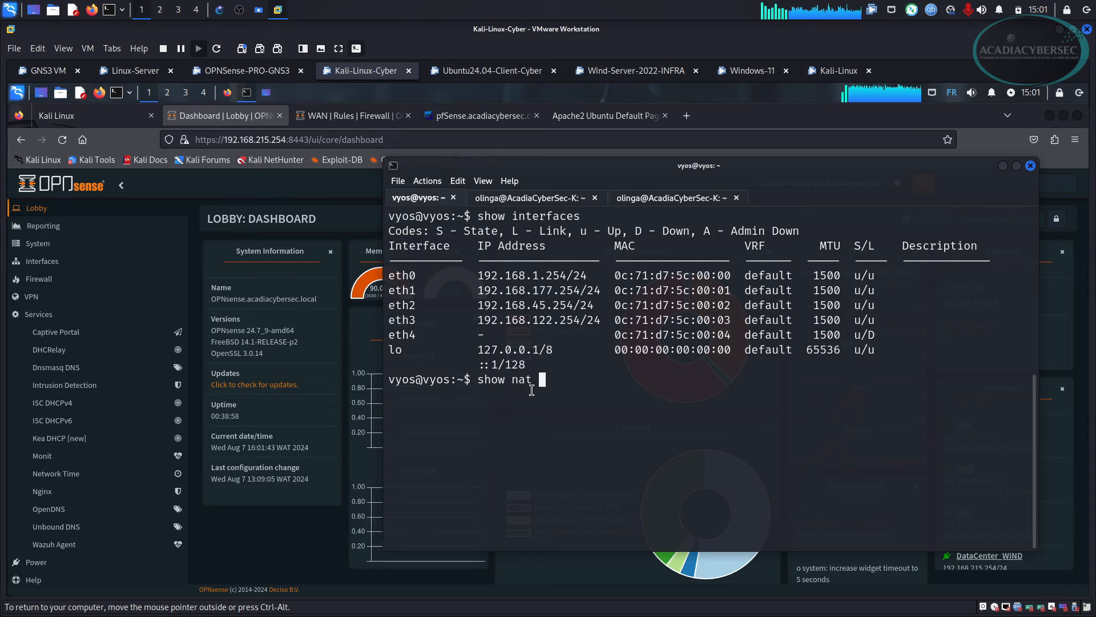
{"action": "type", "text": "source rules"}
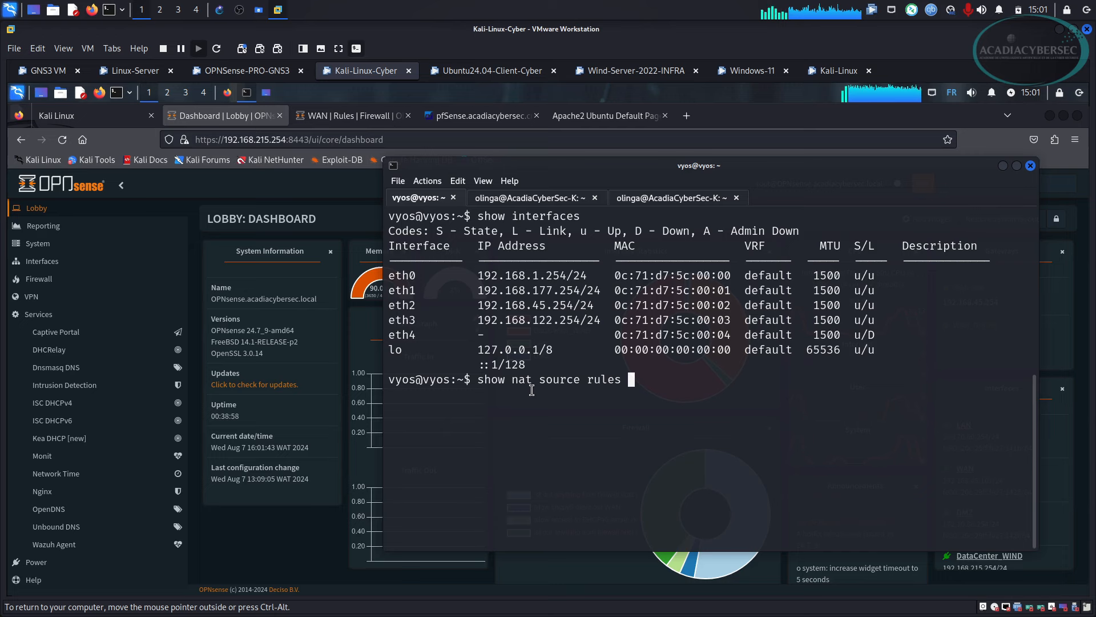
{"action": "key", "text": "Return"}
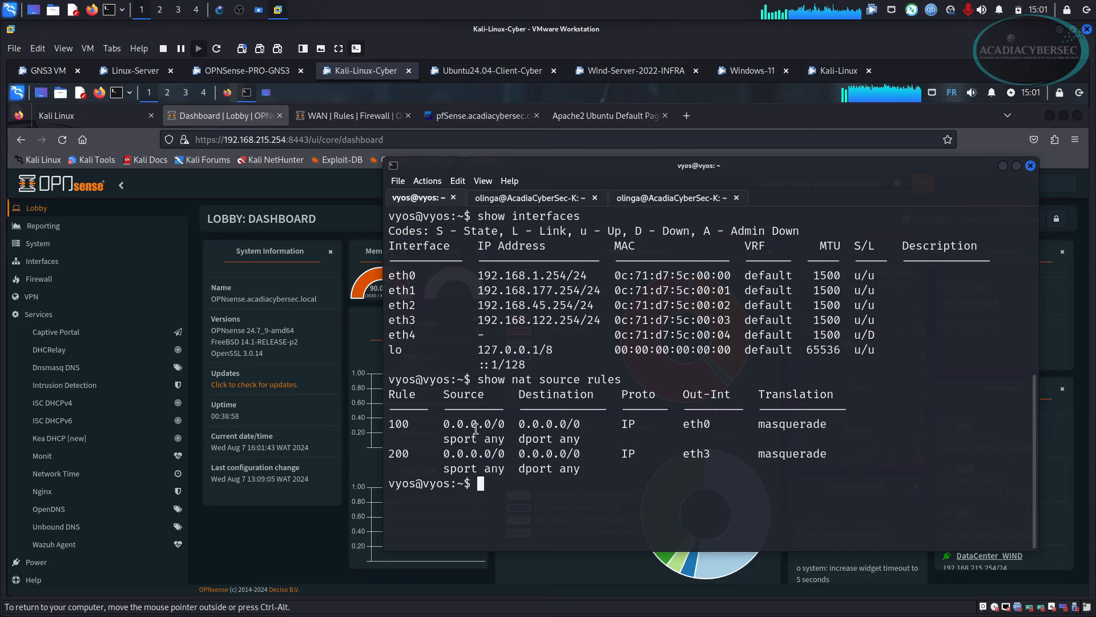
{"action": "left_click_drag", "start_coordinate": [461, 423], "coordinate": [827, 430]}
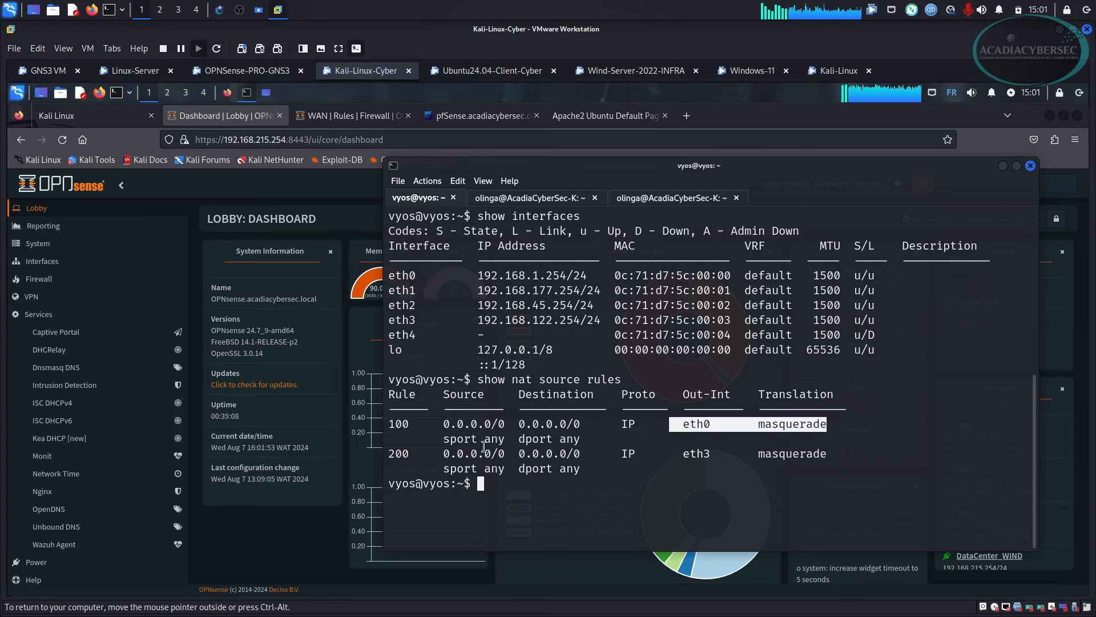
{"action": "left_click_drag", "start_coordinate": [443, 453], "coordinate": [837, 455]}
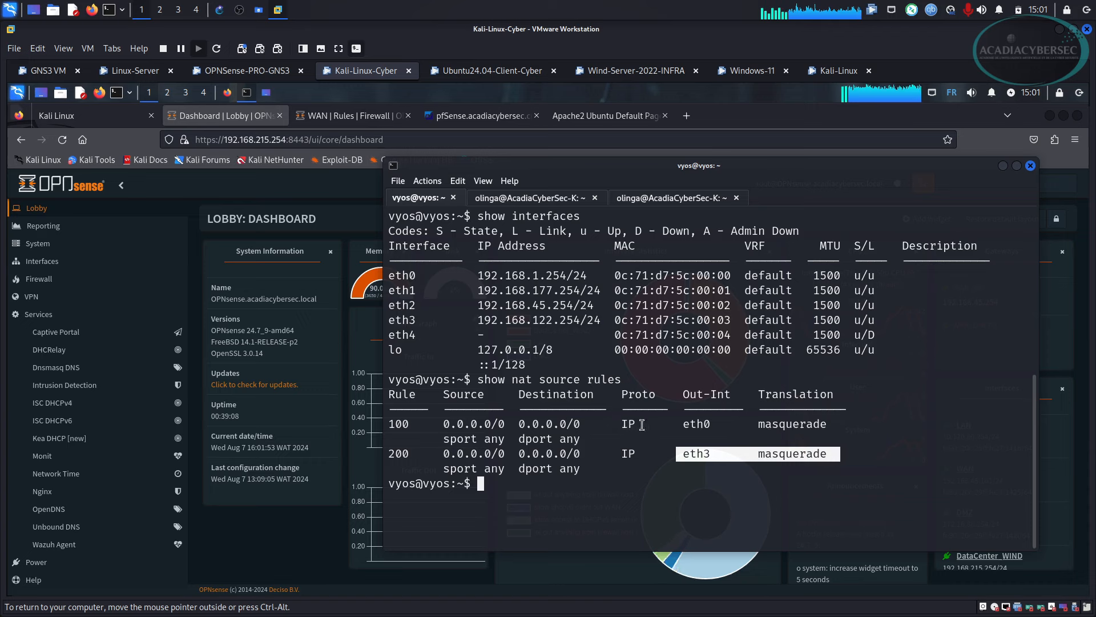
{"action": "left_click_drag", "start_coordinate": [656, 424], "coordinate": [822, 425]}
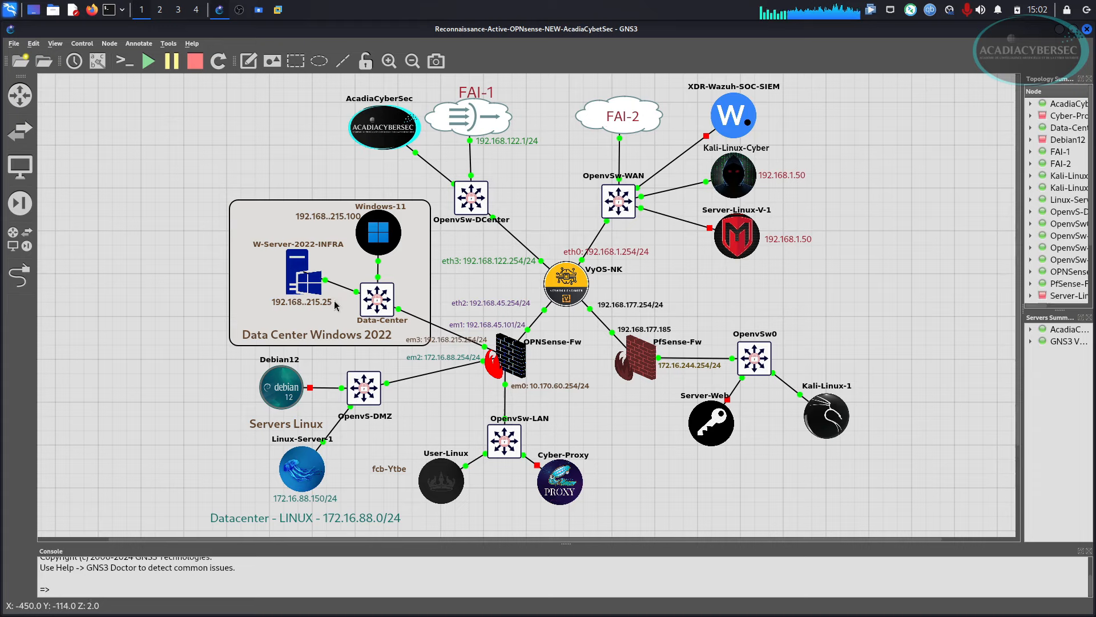
{"action": "left_click", "coordinate": [278, 11]}
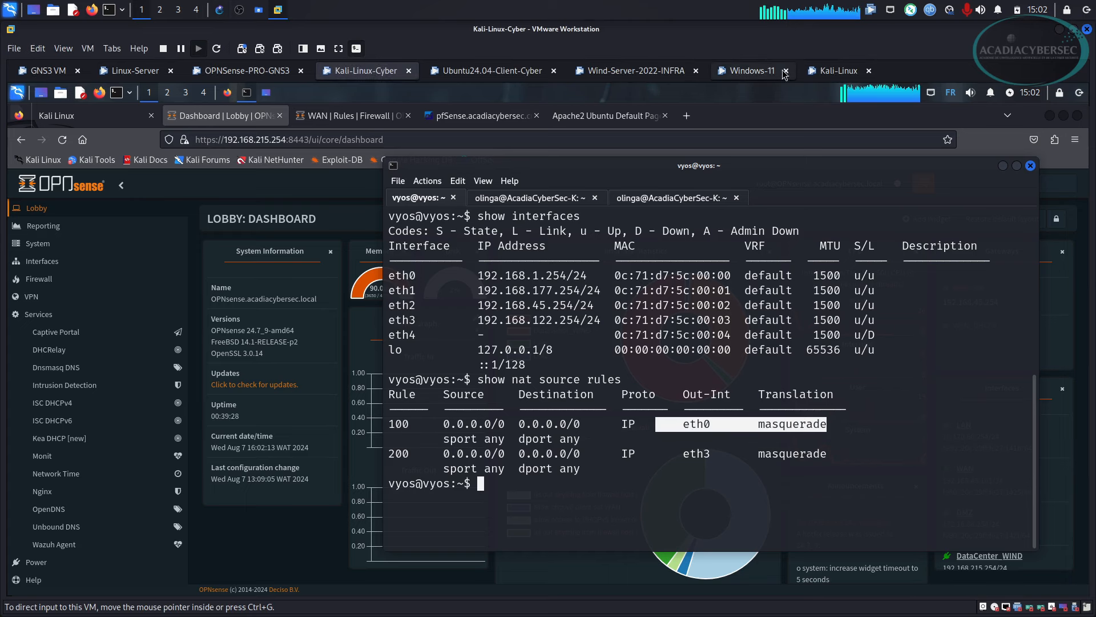
{"action": "left_click", "coordinate": [651, 71]}
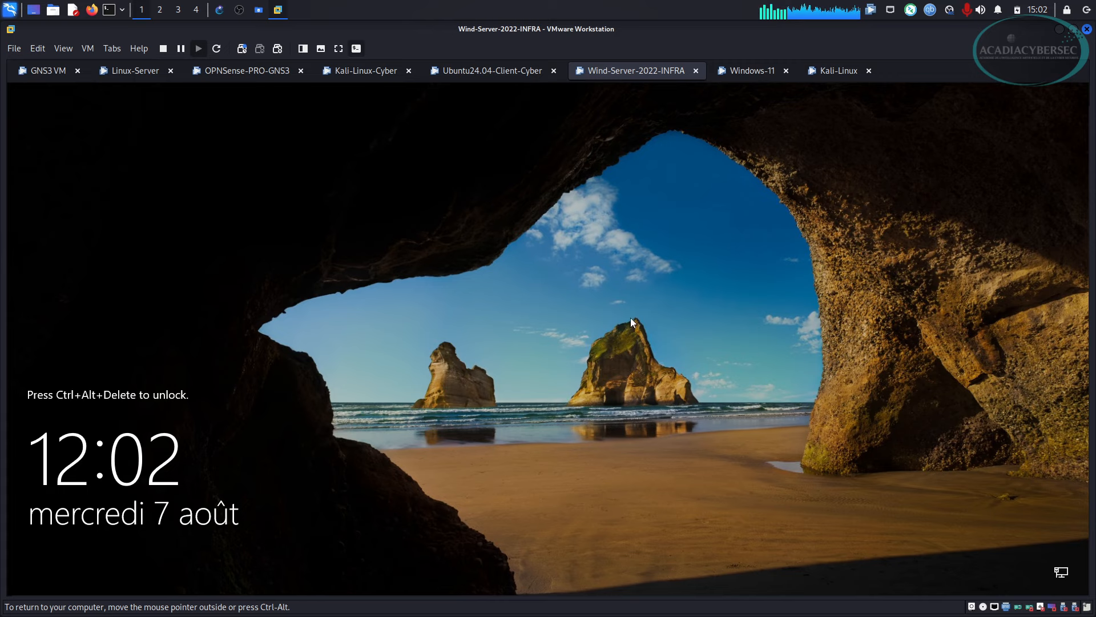
Sign in to Windows Server 2022 with the Administrator password.
{"action": "key", "text": "ctrl+alt+Delete"}
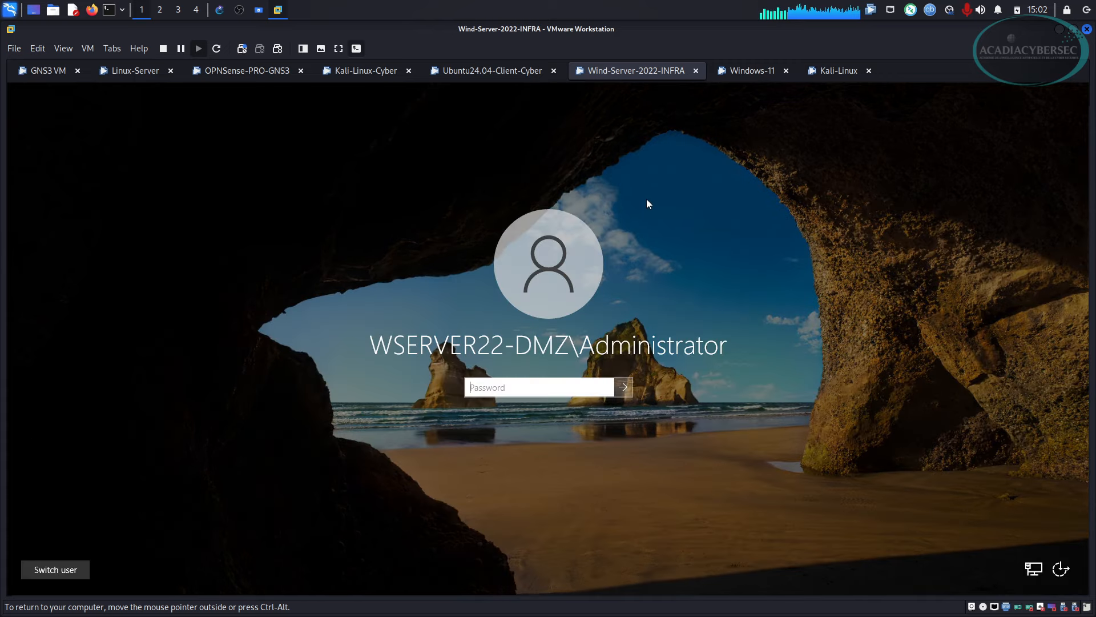
{"action": "type", "text": "••"}
{"action": "key", "text": "Return"}
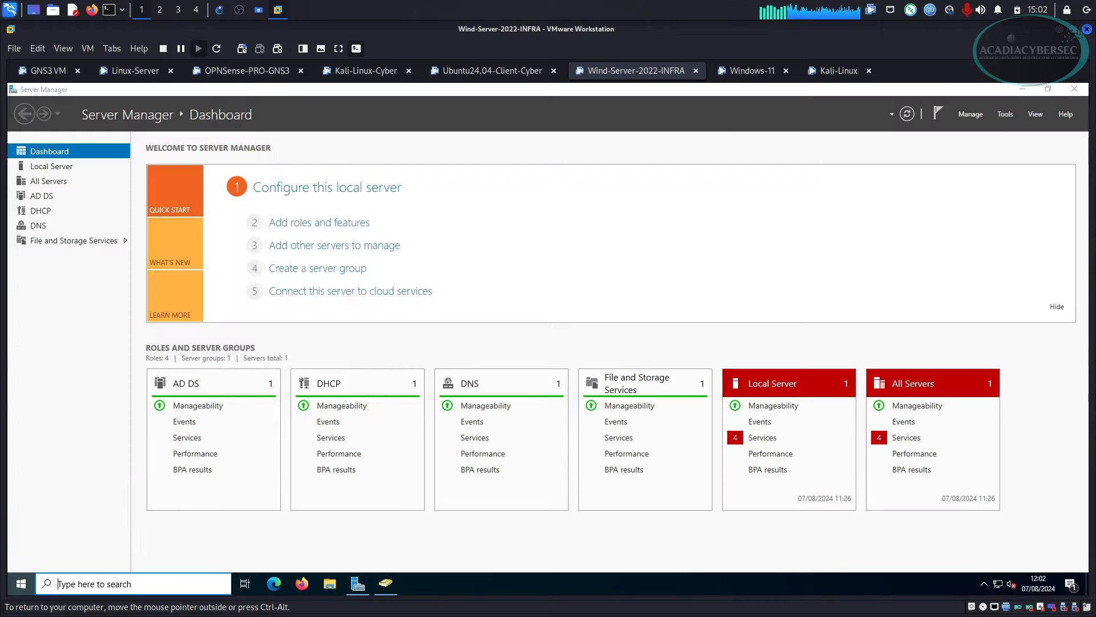
{"action": "key", "text": "super"}
{"action": "key", "text": "super"}
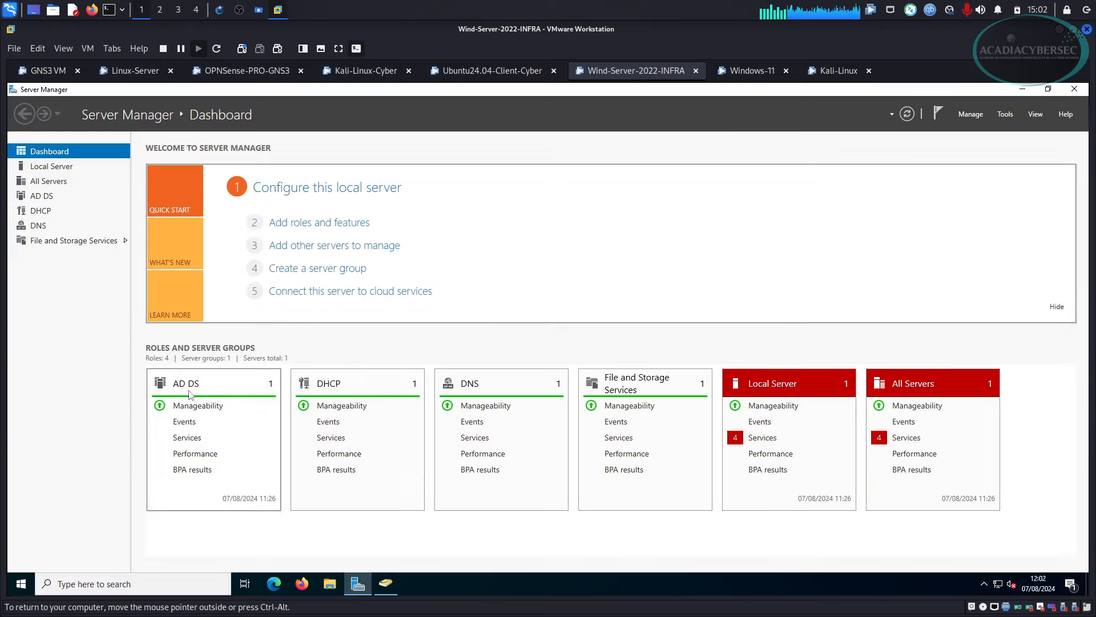
Open Active Directory Users and Computers and browse Administrateurs-Cyber's Acadia-Delta computer and user.
{"action": "left_click", "coordinate": [1006, 120]}
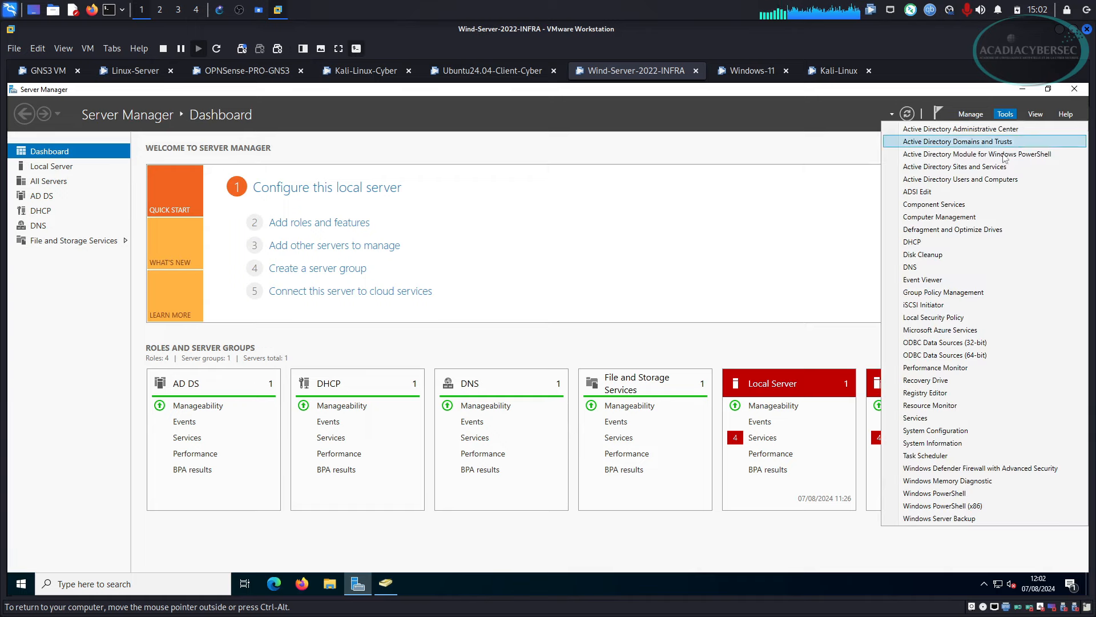
{"action": "left_click", "coordinate": [1005, 180]}
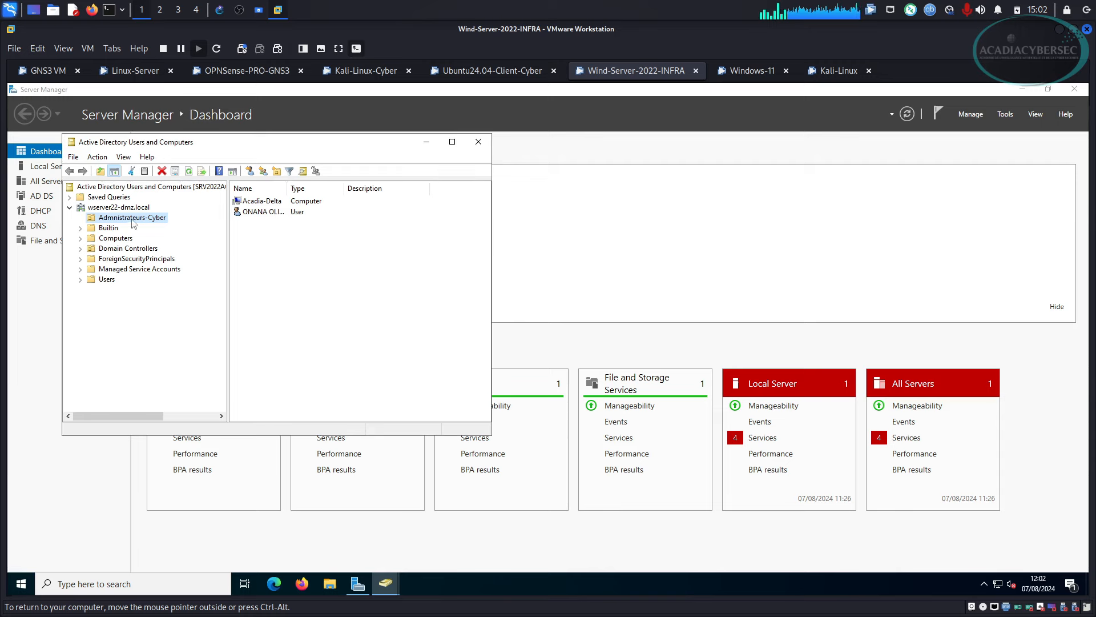
{"action": "left_click_drag", "start_coordinate": [288, 188], "coordinate": [364, 188]}
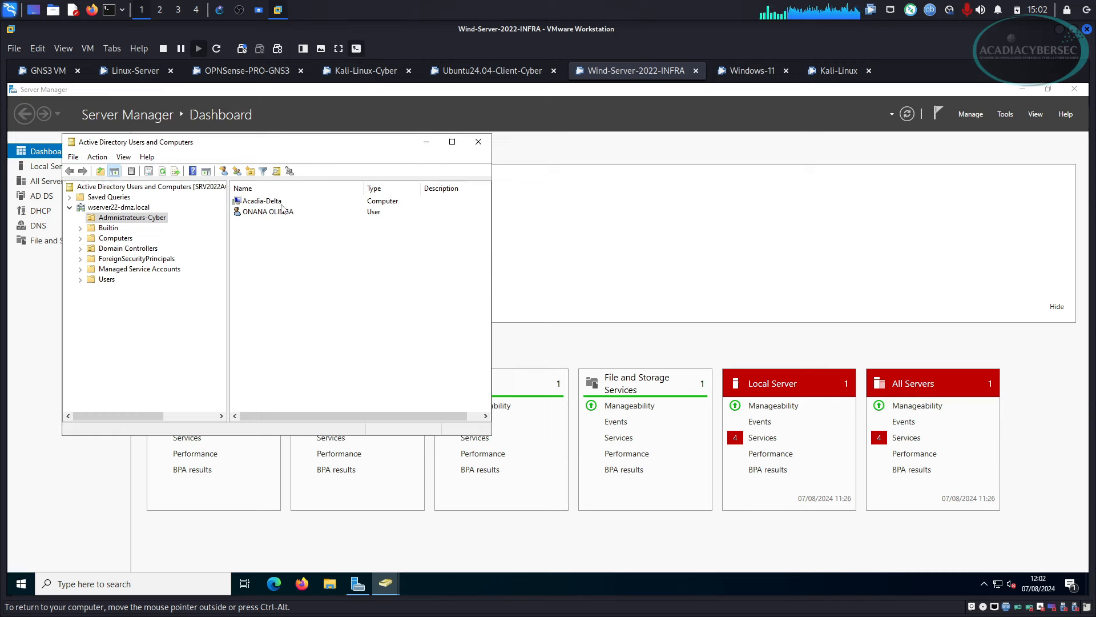
{"action": "left_click", "coordinate": [281, 203]}
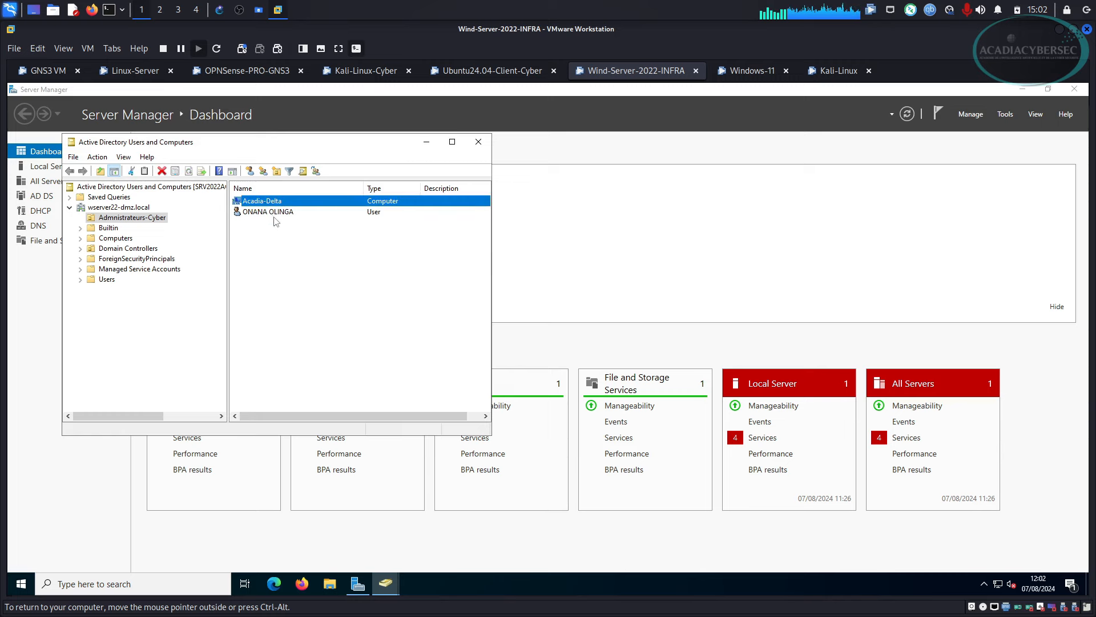
{"action": "double_click", "coordinate": [275, 212]}
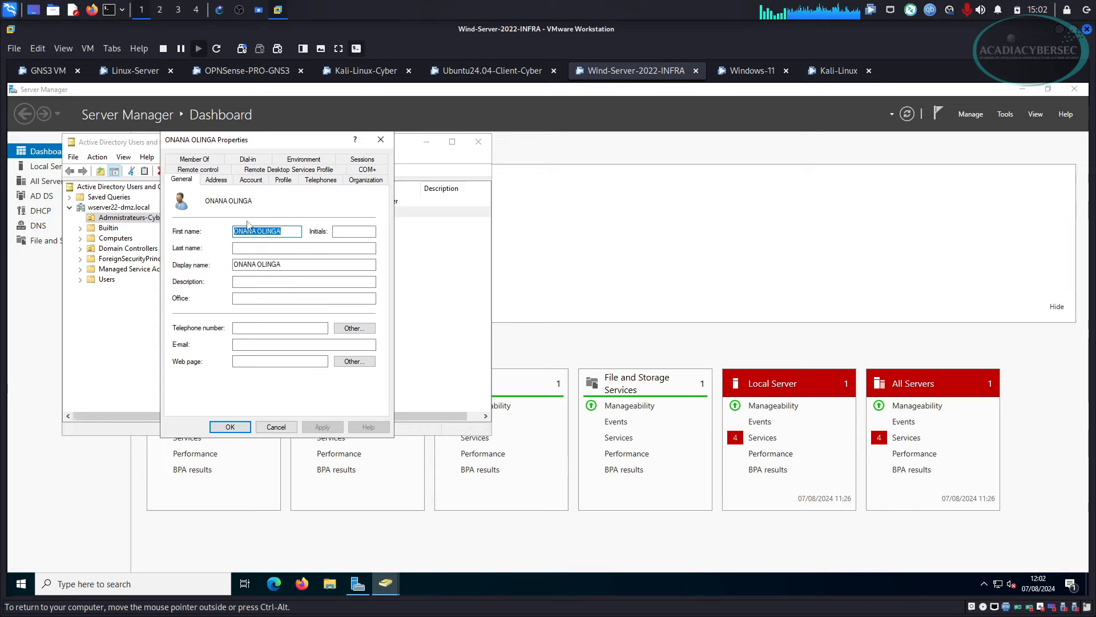
Check the Administrateurs-Cyber user's logon name on the Account tab, then return to the General tab.
{"action": "left_click", "coordinate": [264, 231]}
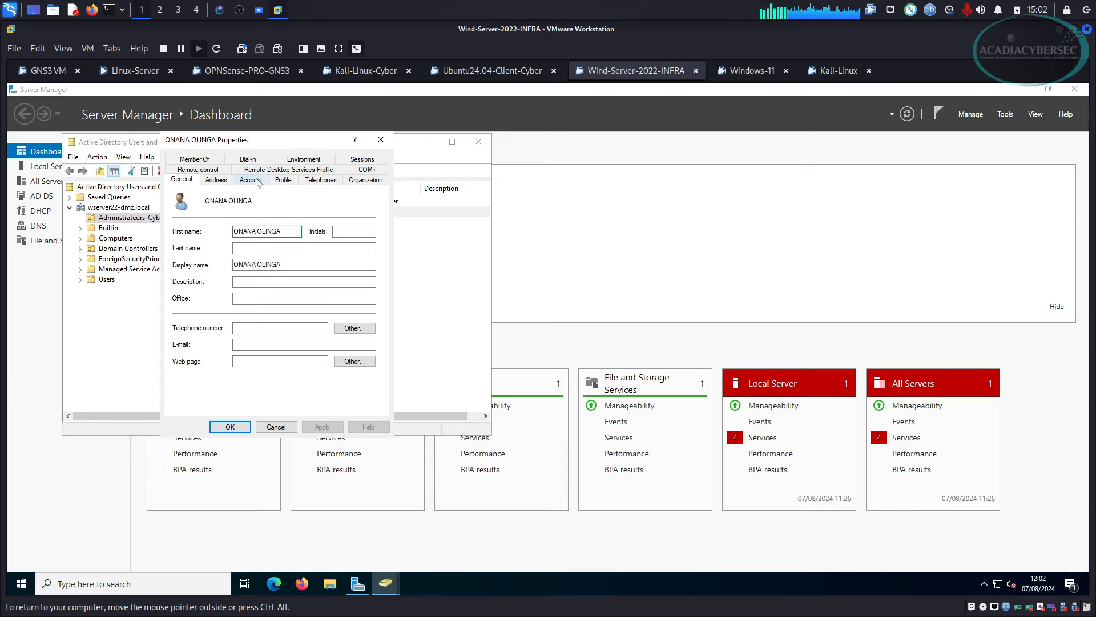
{"action": "left_click", "coordinate": [258, 182]}
{"action": "double_click", "coordinate": [281, 232]}
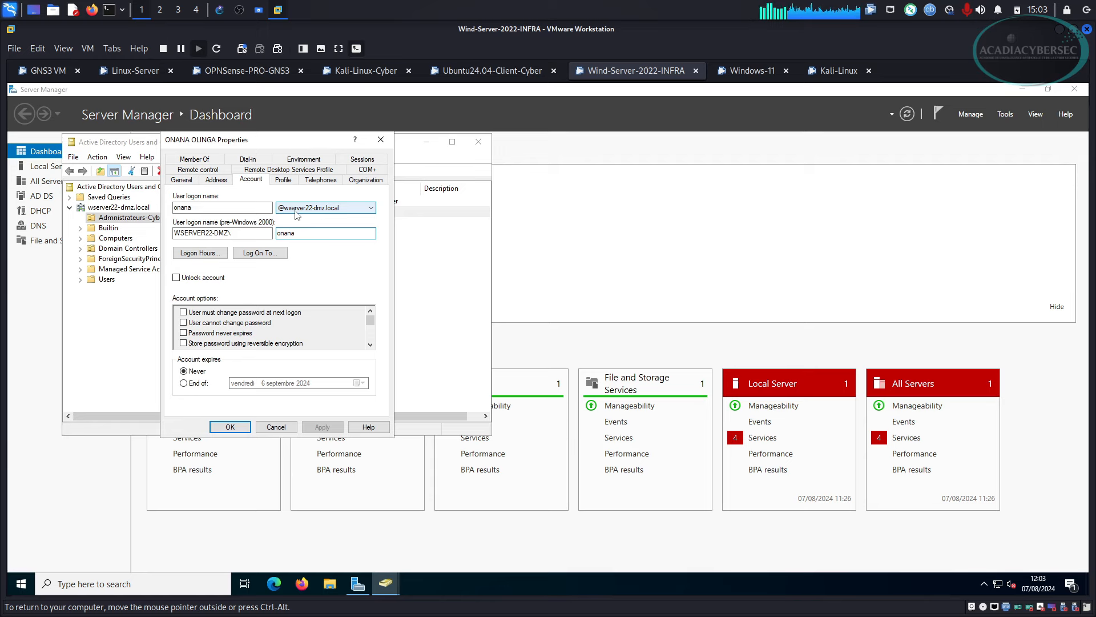
{"action": "left_click", "coordinate": [768, 73]}
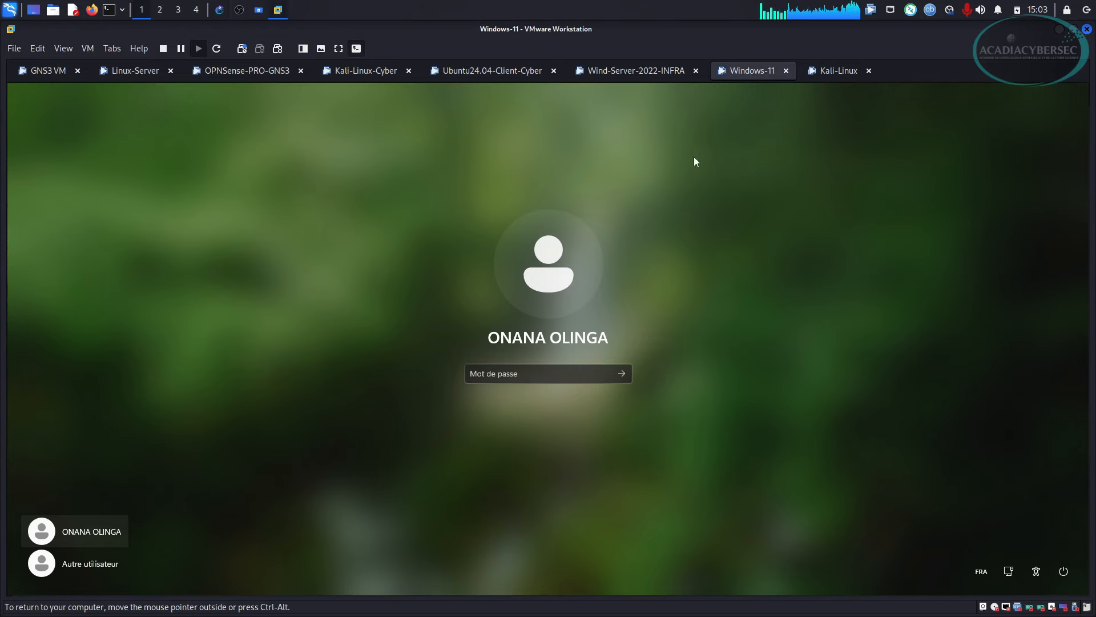
{"action": "left_click", "coordinate": [643, 71]}
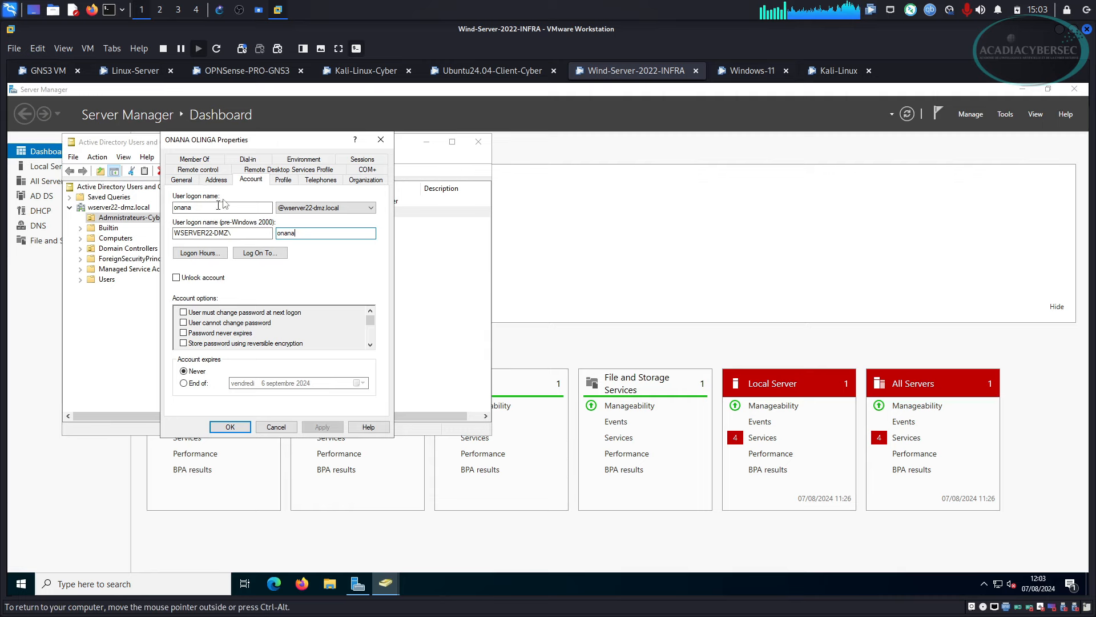
{"action": "left_click", "coordinate": [181, 179]}
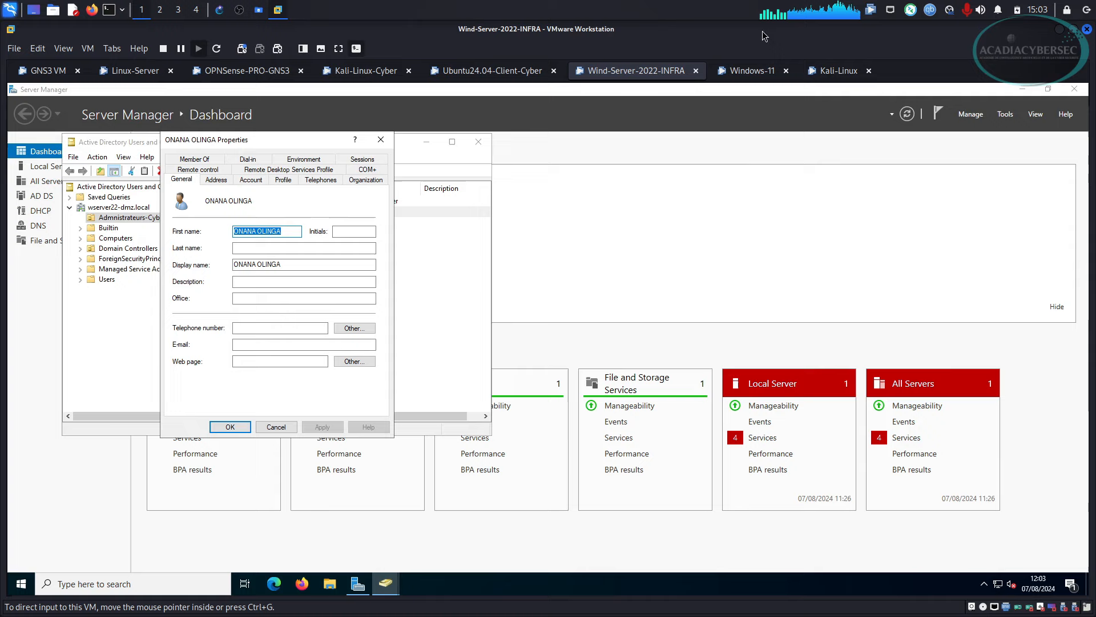
{"action": "left_click", "coordinate": [748, 71]}
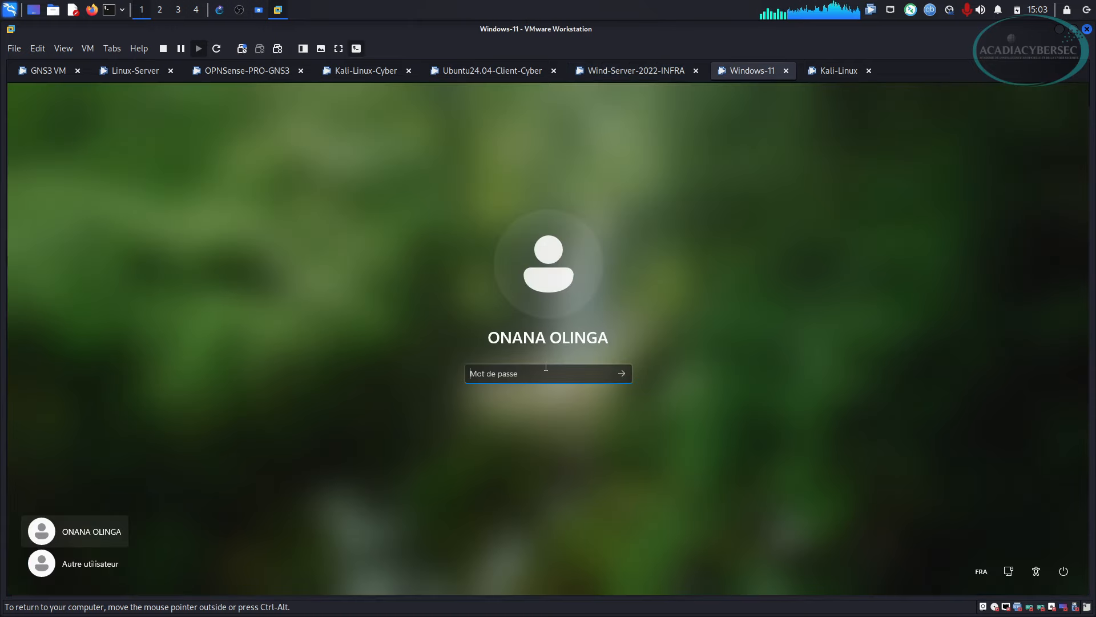
Sign in to the Windows 11 VM and run ipconfig in cmd.
{"action": "type", "text": "•"}
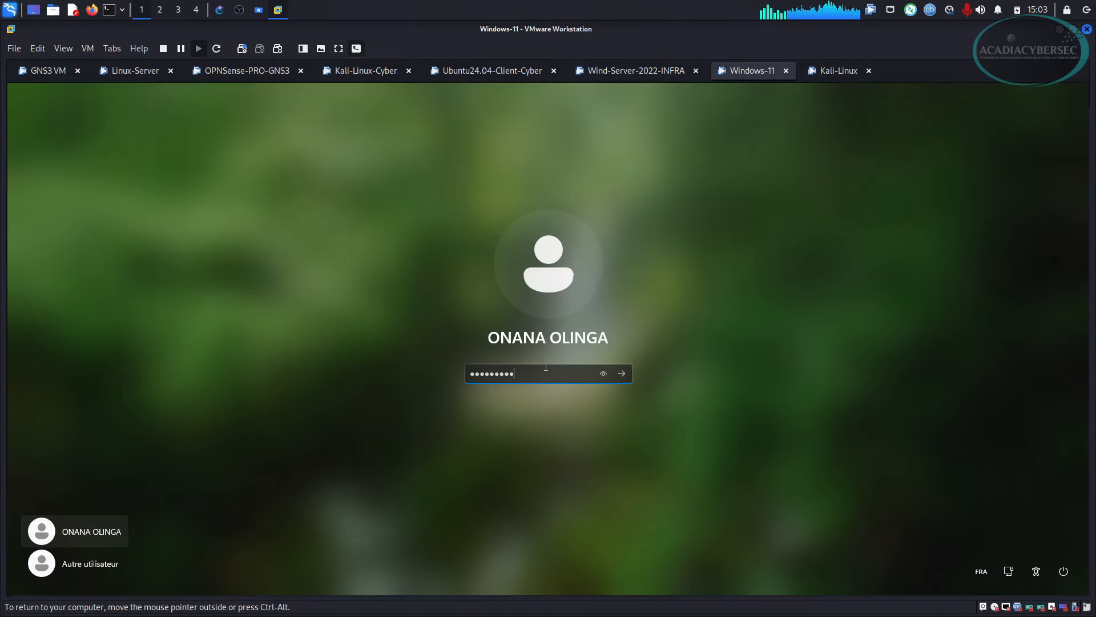
{"action": "key", "text": "Return"}
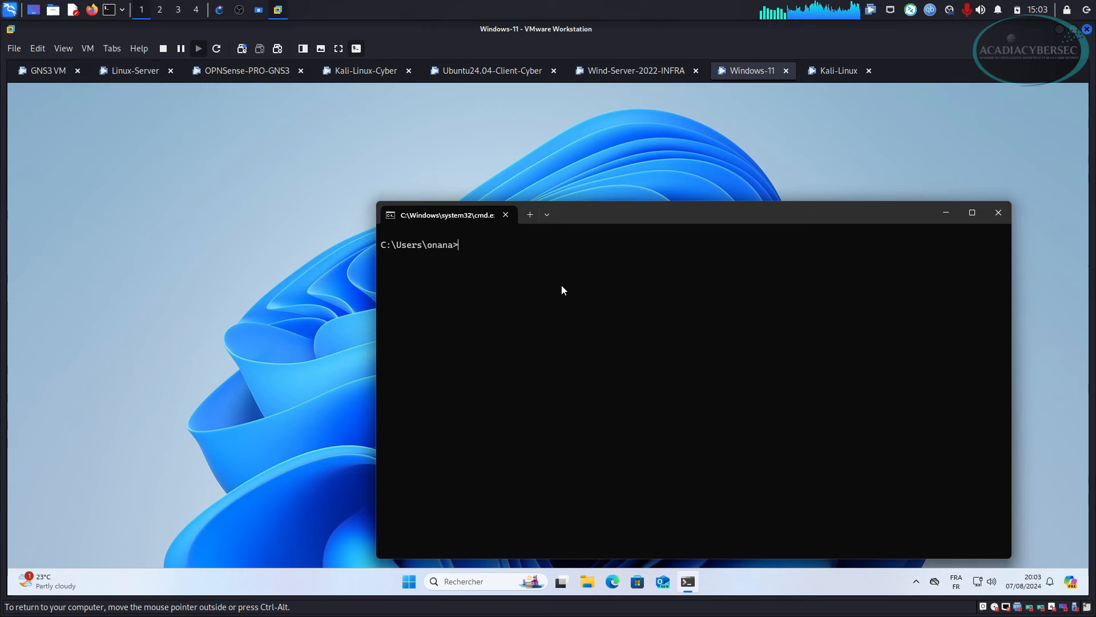
{"action": "type", "text": "ipconfig"}
{"action": "key", "text": "Return"}
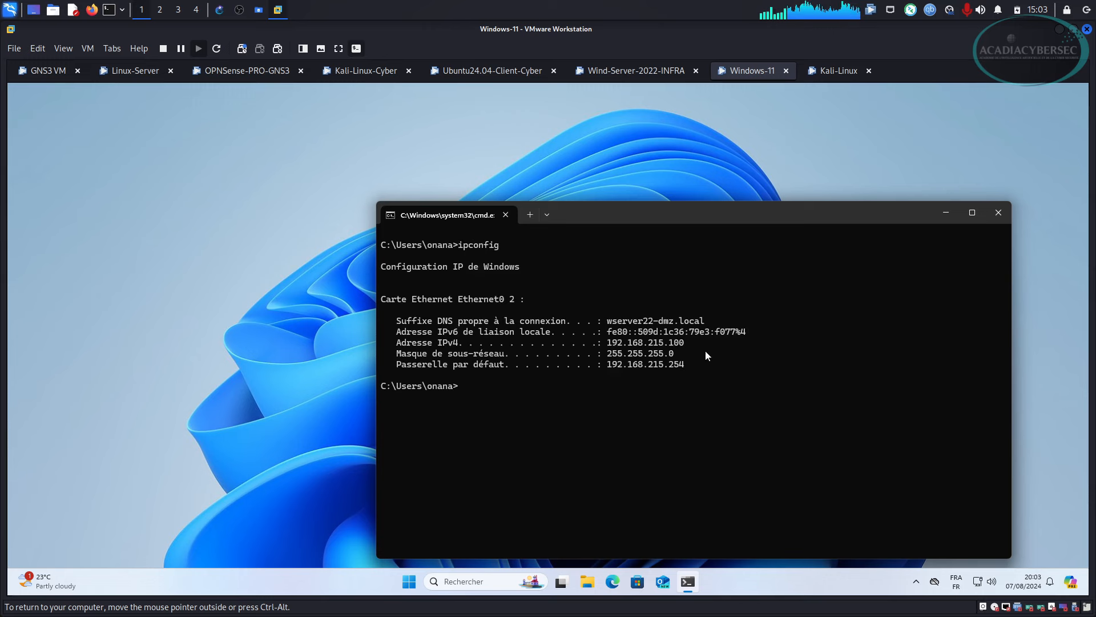
Compare Windows 11's IPv4 address 192.168.215.100 against the GNS3 topology, then return to Kali.
{"action": "left_click_drag", "start_coordinate": [607, 323], "coordinate": [708, 322]}
{"action": "left_click_drag", "start_coordinate": [614, 345], "coordinate": [675, 366]}
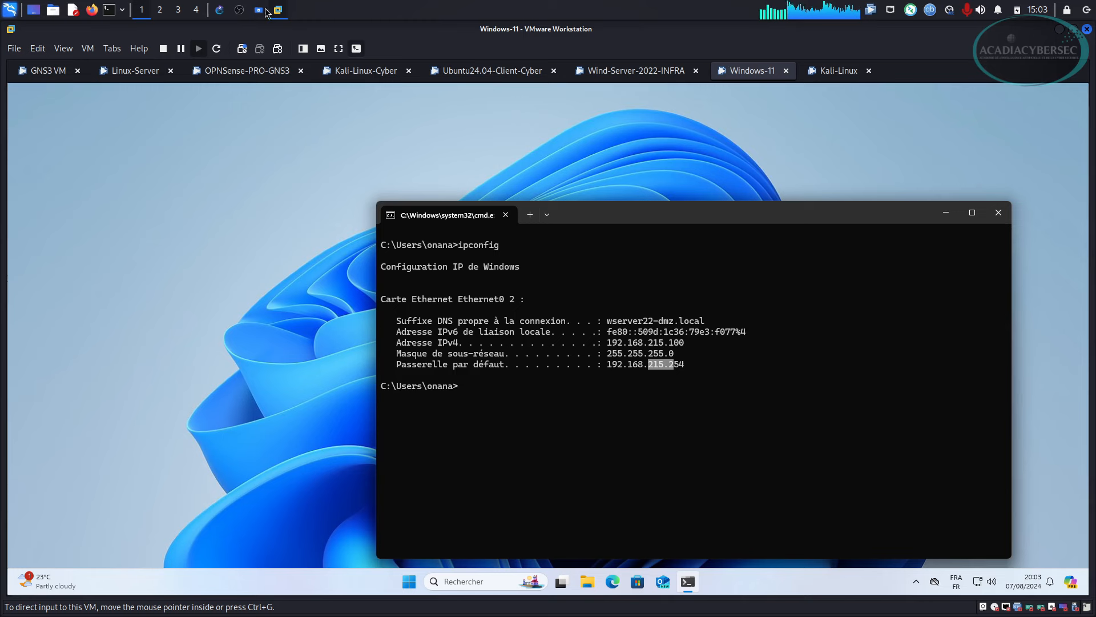
{"action": "left_click", "coordinate": [225, 13]}
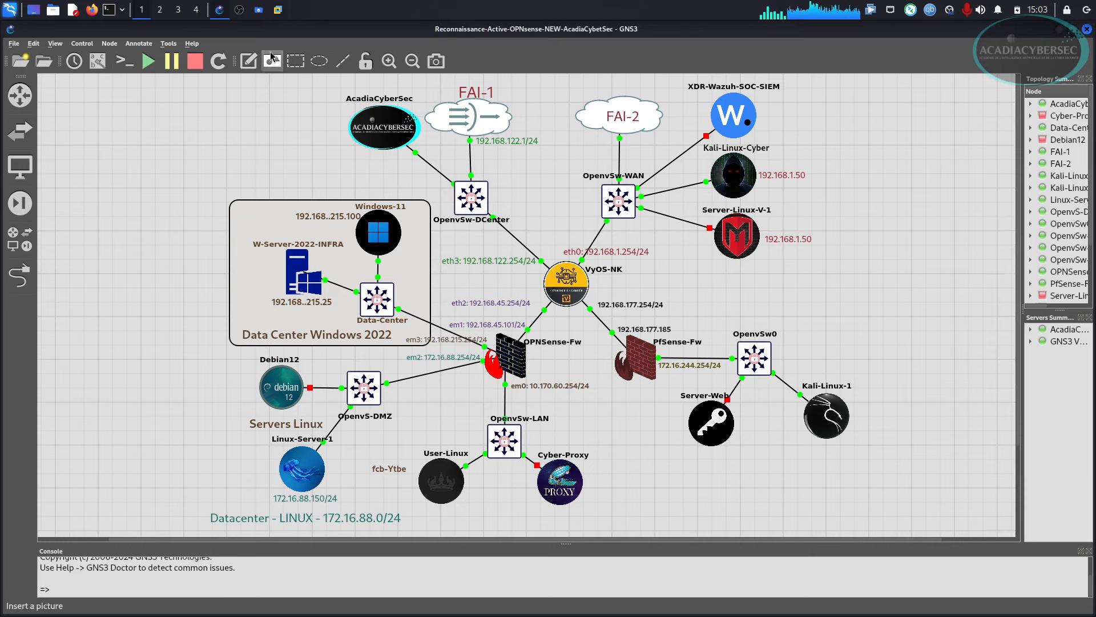
{"action": "left_click", "coordinate": [280, 13]}
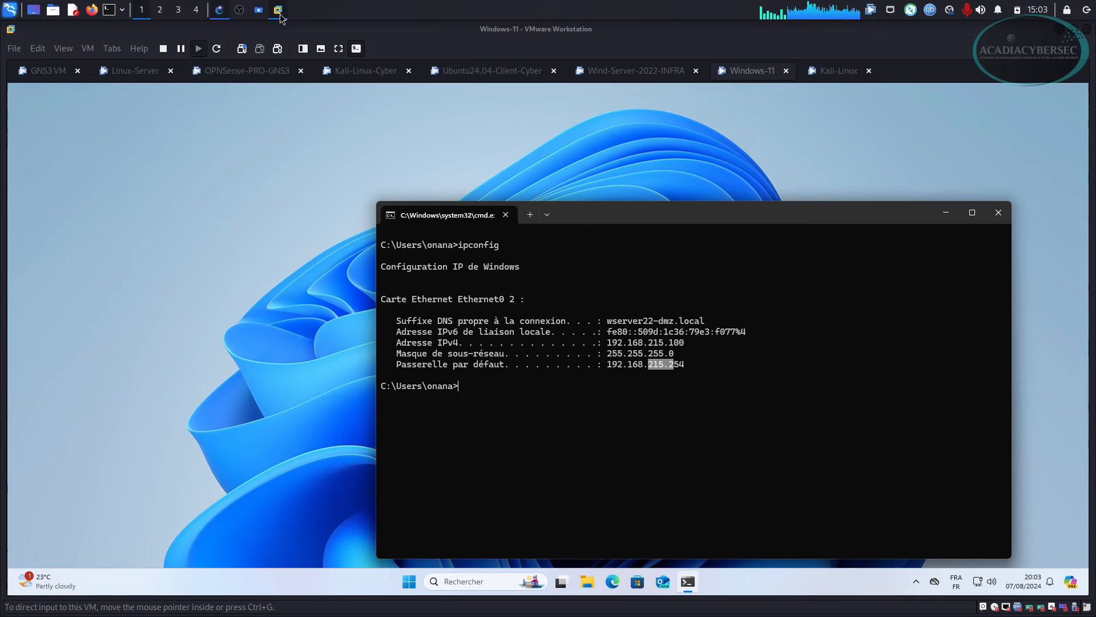
{"action": "left_click", "coordinate": [363, 69]}
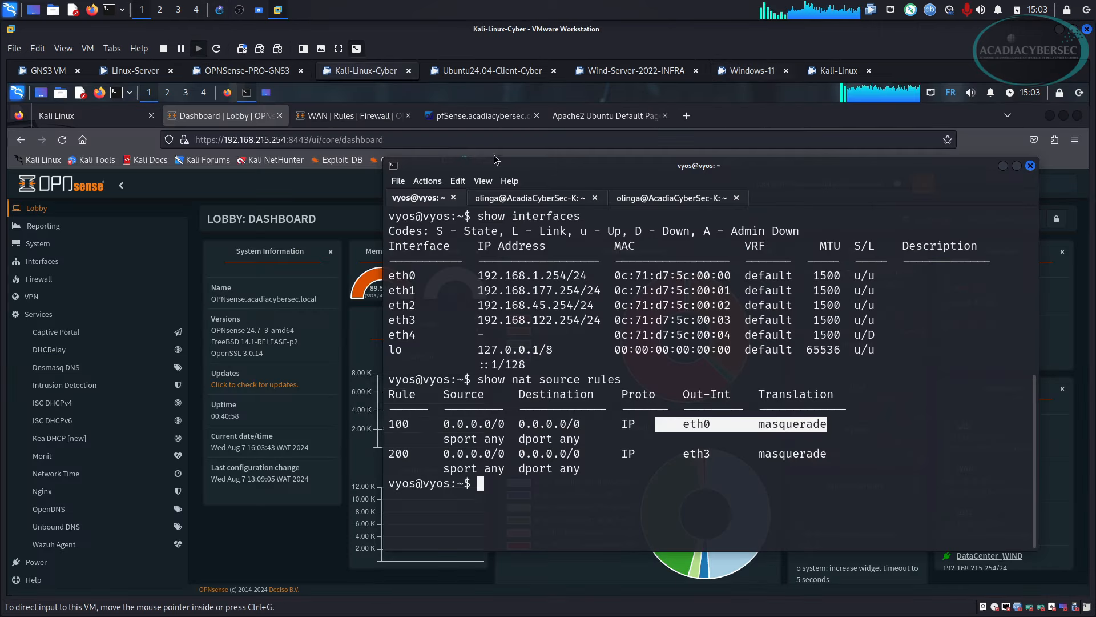
Ping the Windows Server at 192.168.215.25 from Kali and stop after the replies.
{"action": "left_click", "coordinate": [546, 199]}
{"action": "key", "text": "Return"}
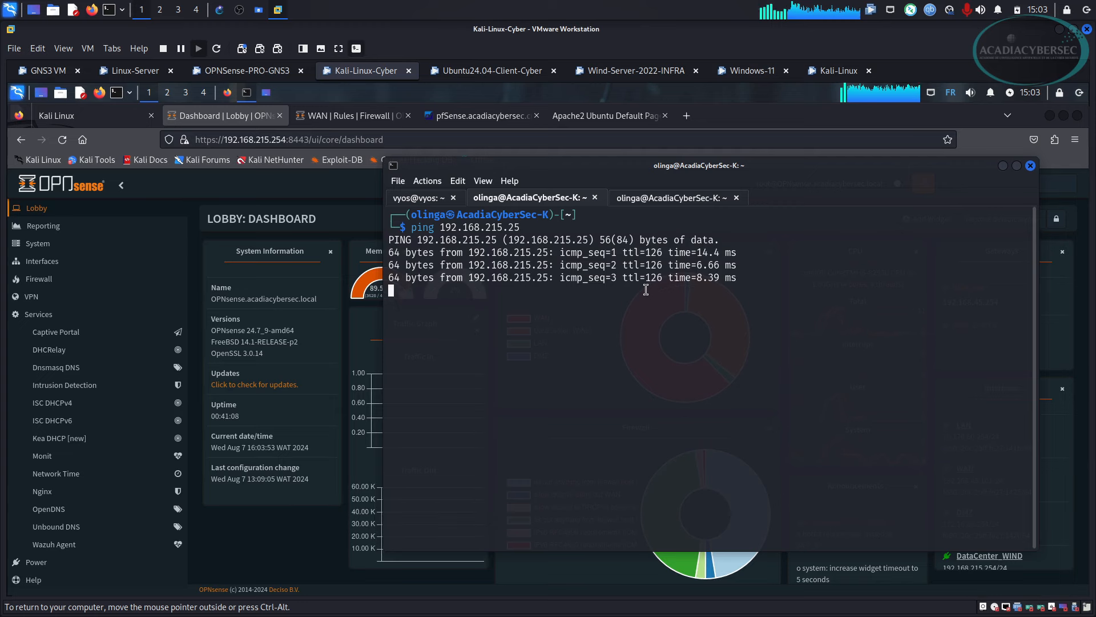
{"action": "key", "text": "ctrl+c"}
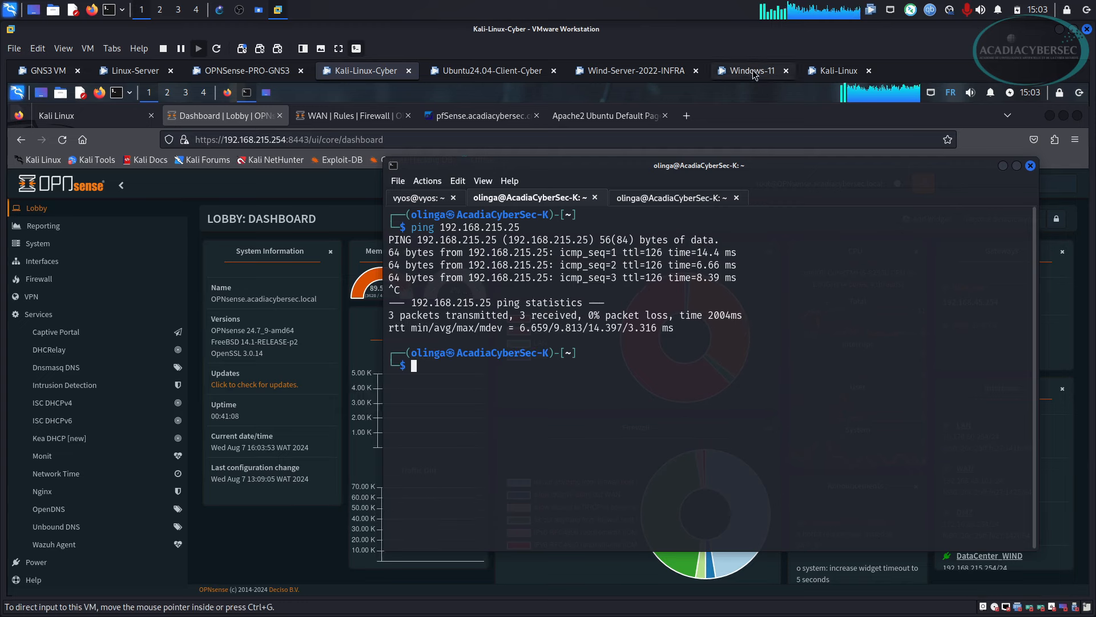
Run ipconfig on Windows Server 2022, confirming 192.168.215.25 with gateway 192.168.215.254.
{"action": "left_click", "coordinate": [654, 72]}
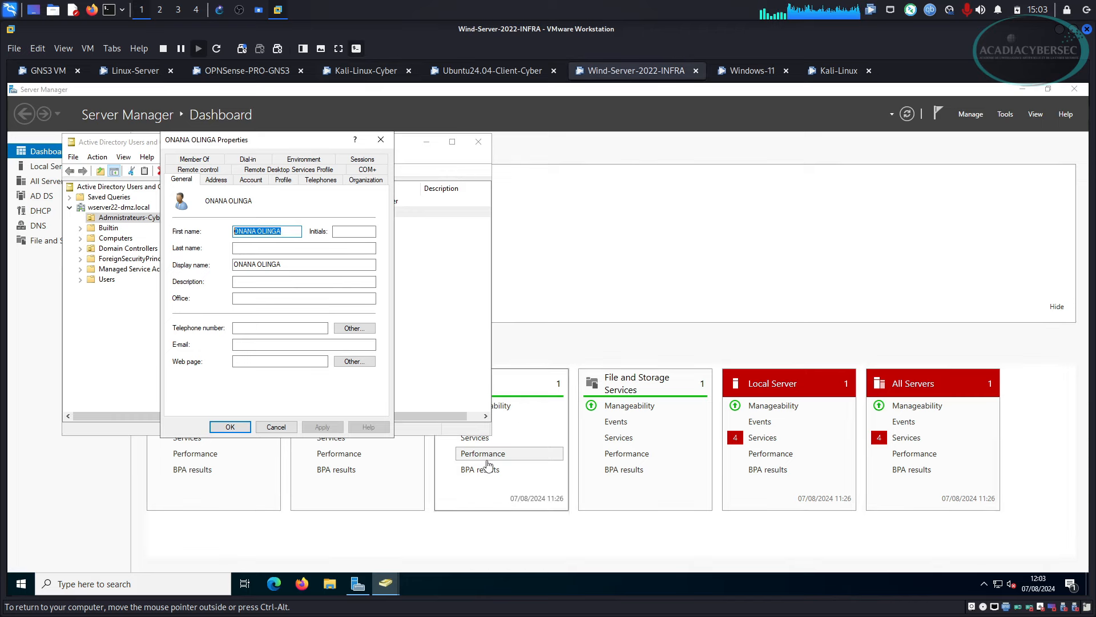
{"action": "key", "text": "super+r"}
{"action": "key", "text": "Return"}
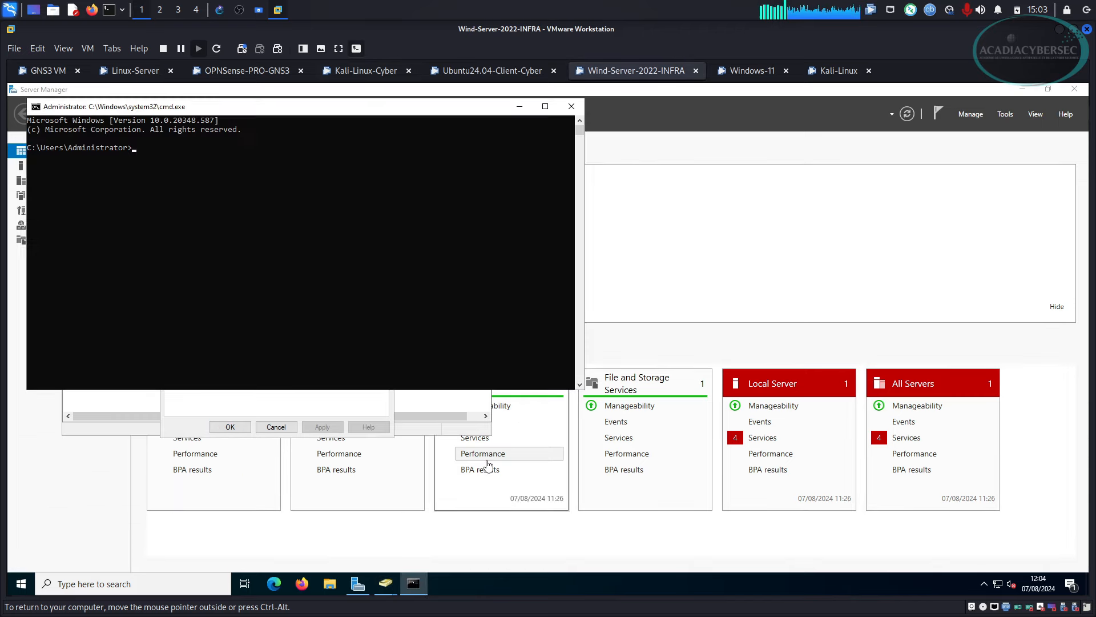
{"action": "type", "text": "ipconfig"}
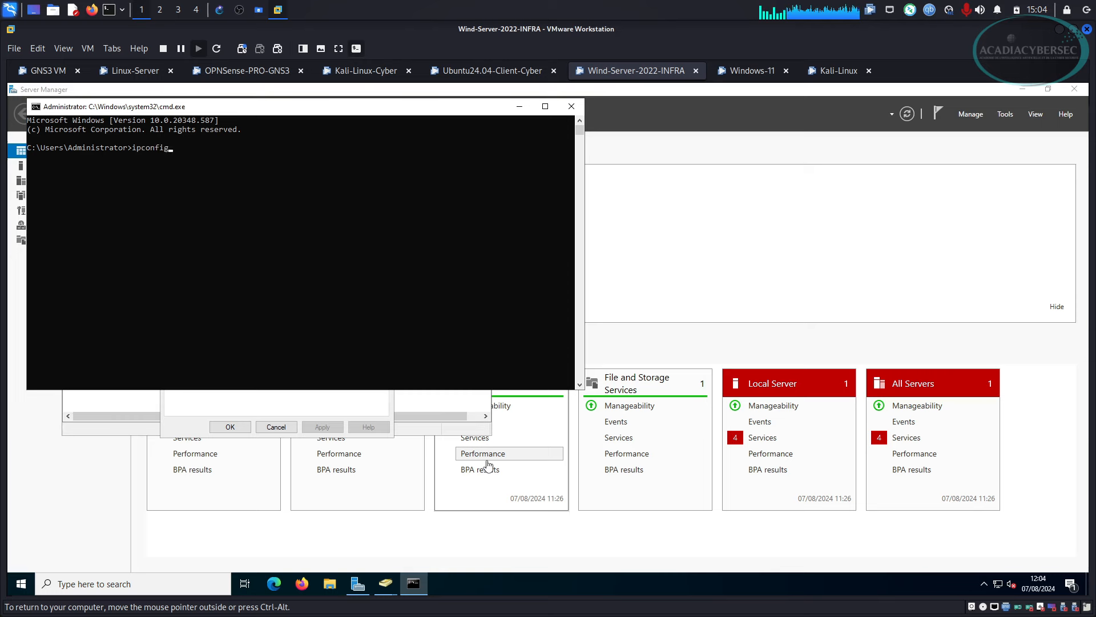
{"action": "key", "text": "Return"}
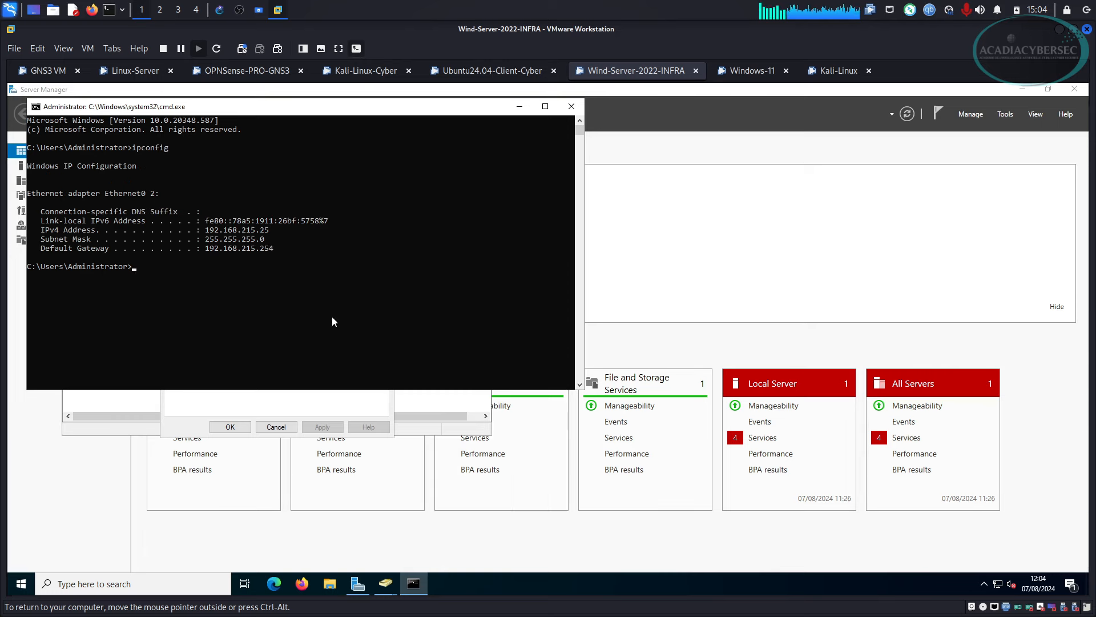
{"action": "left_click_drag", "start_coordinate": [203, 229], "coordinate": [280, 236]}
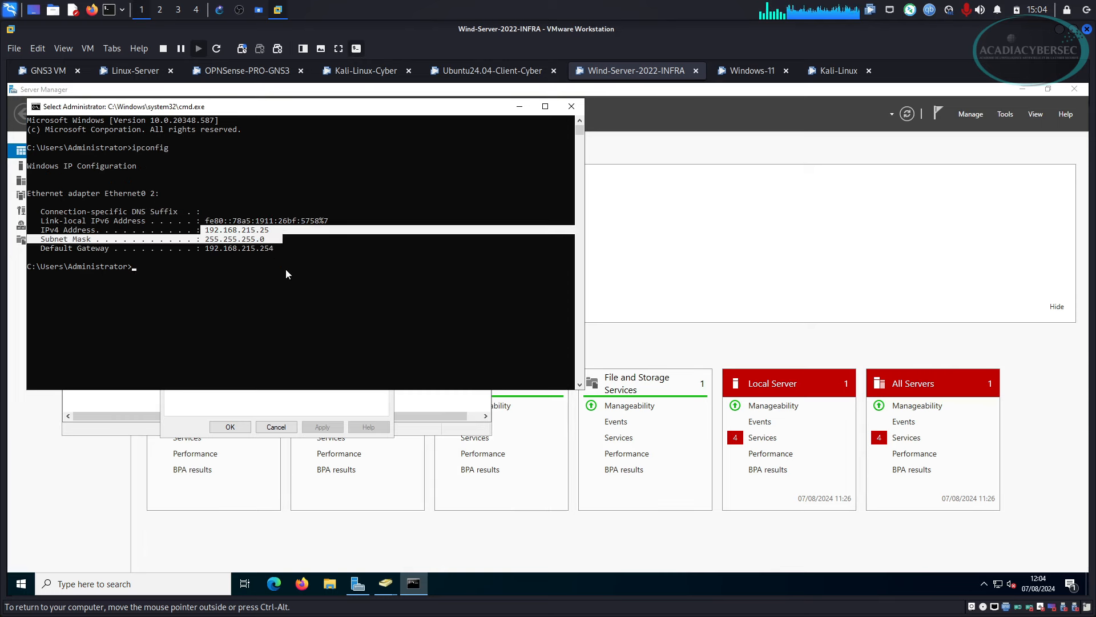
{"action": "left_click", "coordinate": [289, 268]}
{"action": "left_click", "coordinate": [520, 108]}
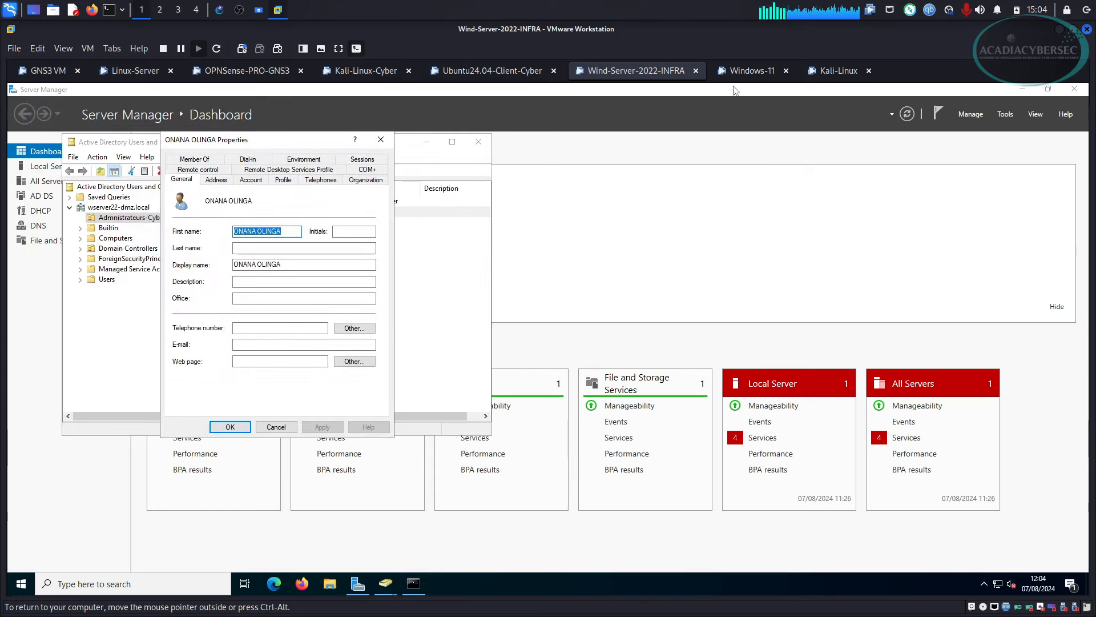
{"action": "left_click", "coordinate": [748, 70]}
{"action": "left_click", "coordinate": [671, 368]}
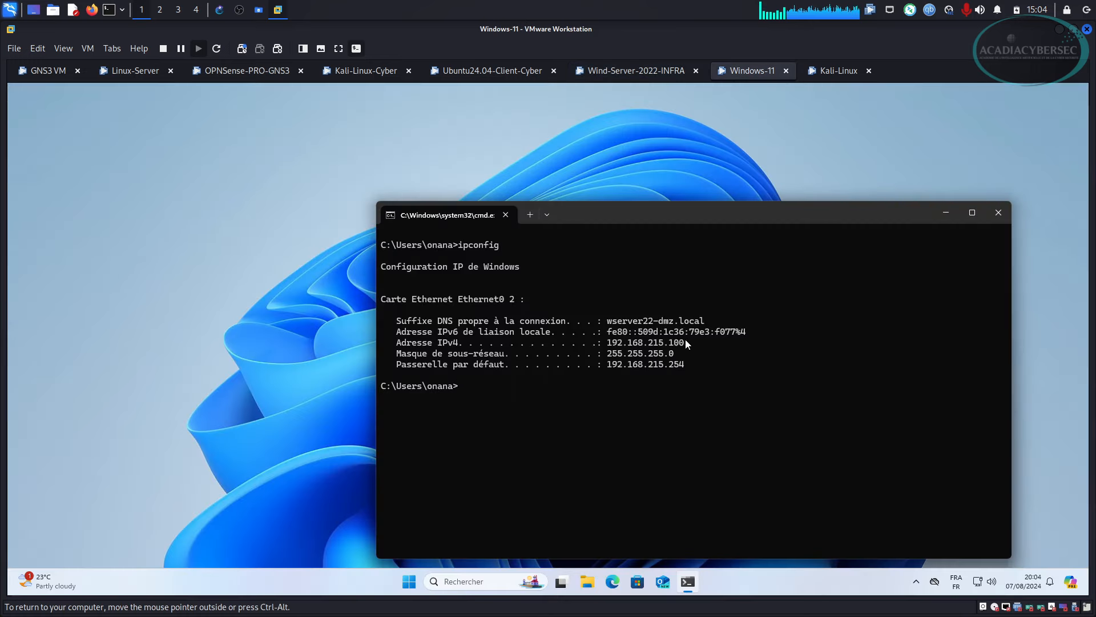
Ping Windows 11 at 192.168.215.100 from Kali by editing the previous ping command.
{"action": "left_click_drag", "start_coordinate": [688, 343], "coordinate": [607, 343]}
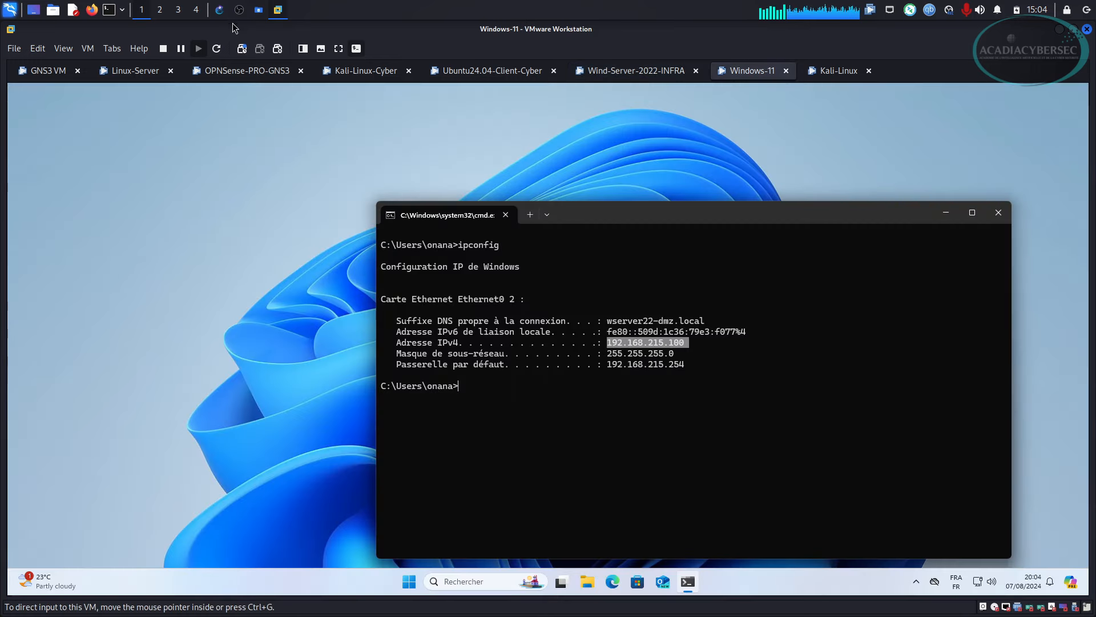
{"action": "left_click", "coordinate": [219, 10]}
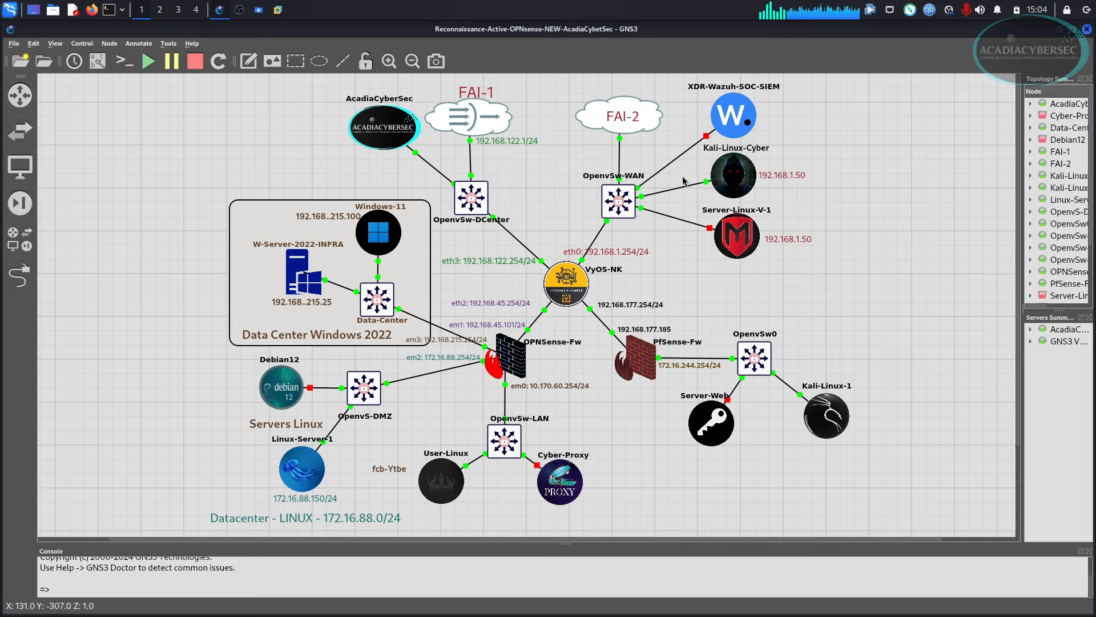
{"action": "key", "text": "alt+Tab"}
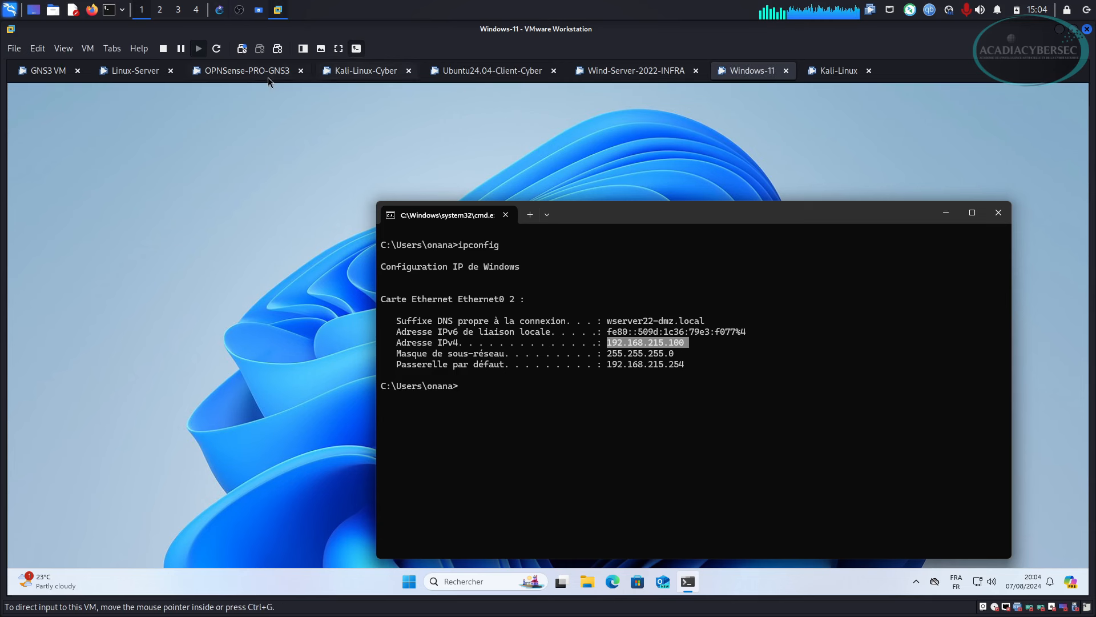
{"action": "left_click", "coordinate": [356, 71]}
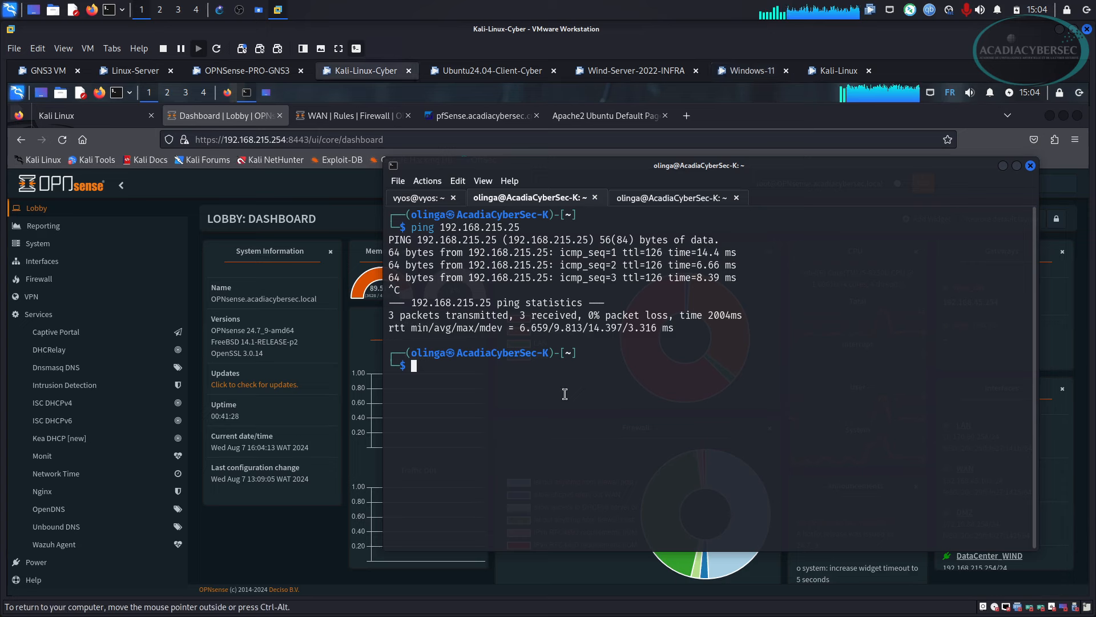
{"action": "key", "text": "Up"}
{"action": "key", "text": "Left"}
{"action": "key", "text": "Left"}
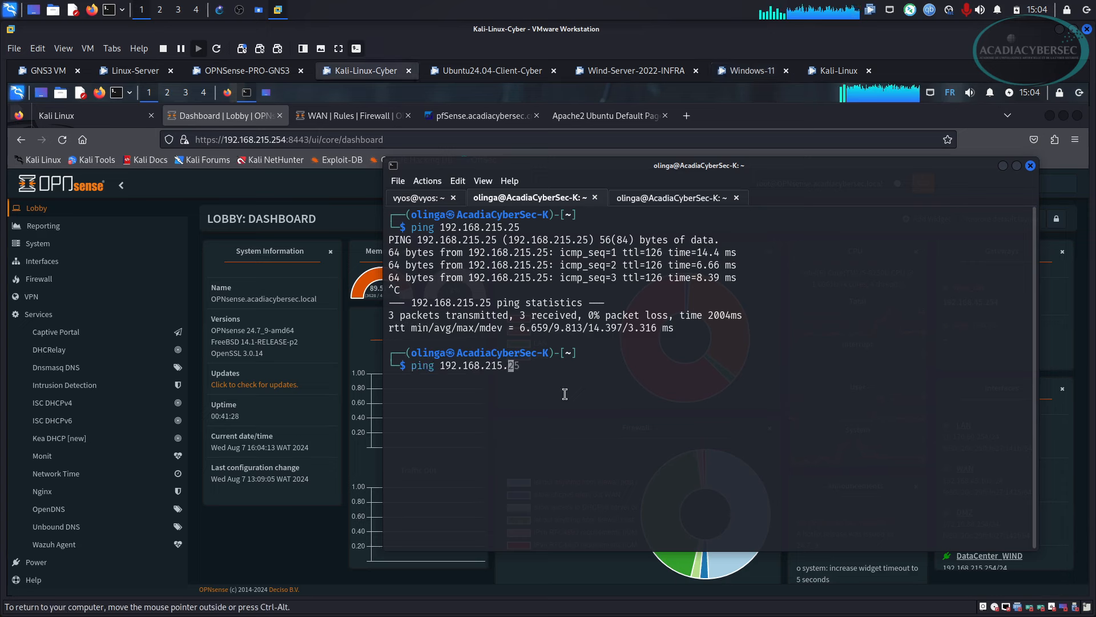
{"action": "key", "text": "Delete"}
{"action": "key", "text": "Delete"}
{"action": "type", "text": "100"}
{"action": "key", "text": "Return"}
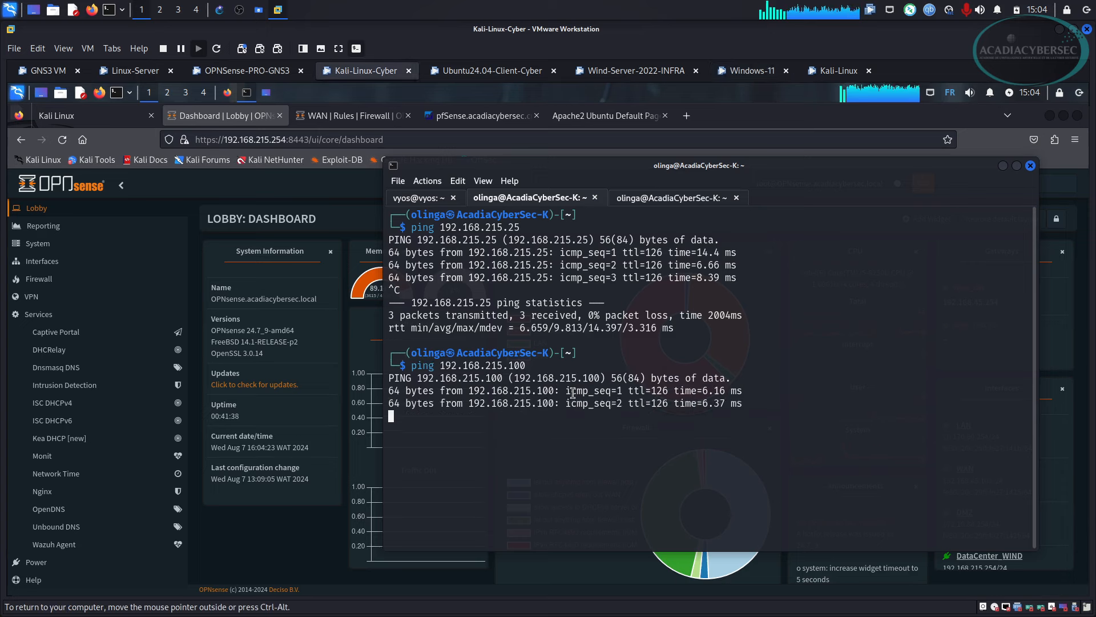
{"action": "key", "text": "ctrl+c"}
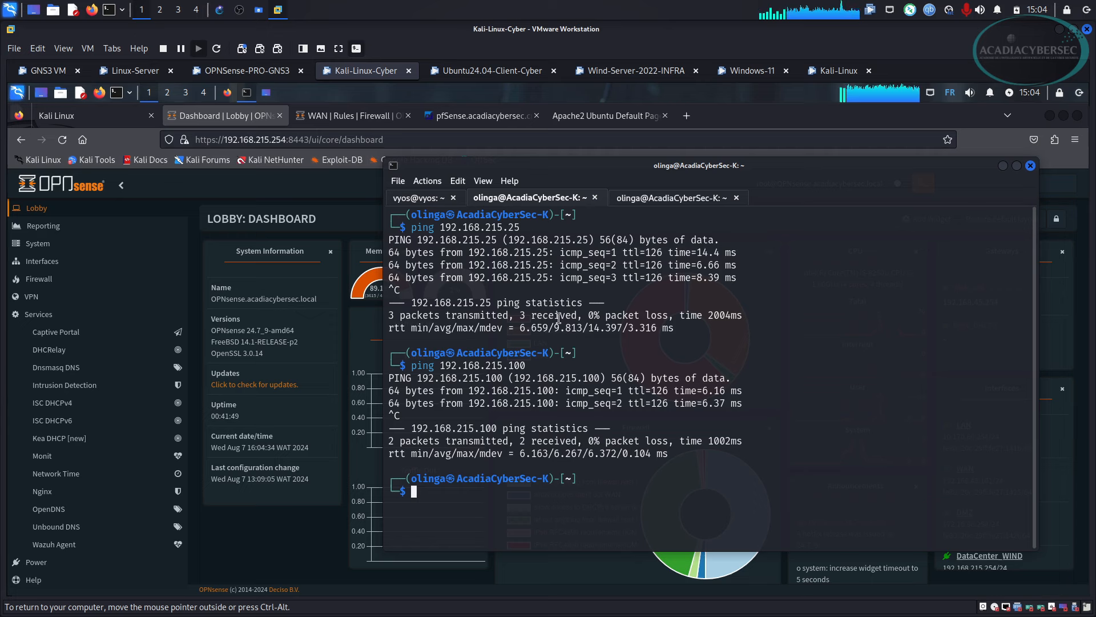
Review the GNS3 topology, then clear the Kali terminal.
{"action": "left_click", "coordinate": [220, 10]}
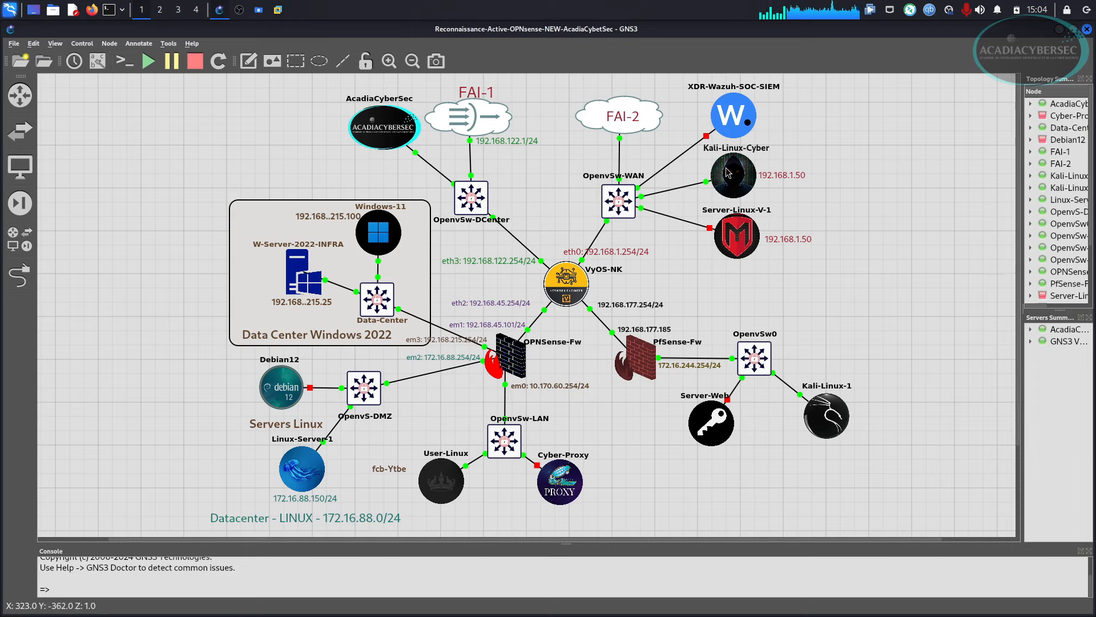
{"action": "left_click", "coordinate": [279, 10]}
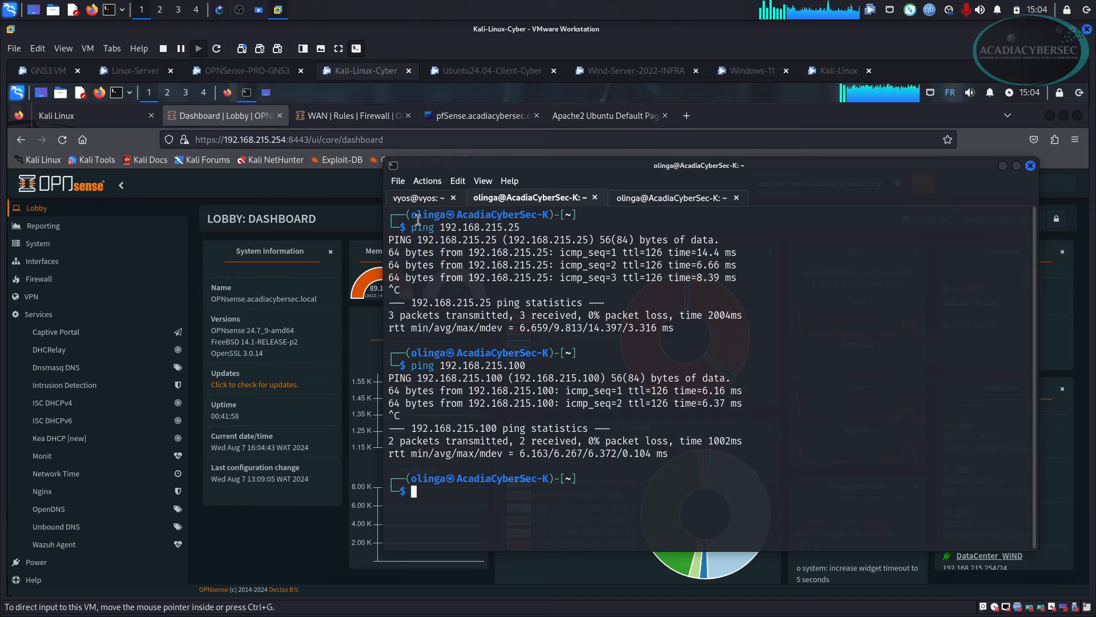
{"action": "key", "text": "ctrl+l"}
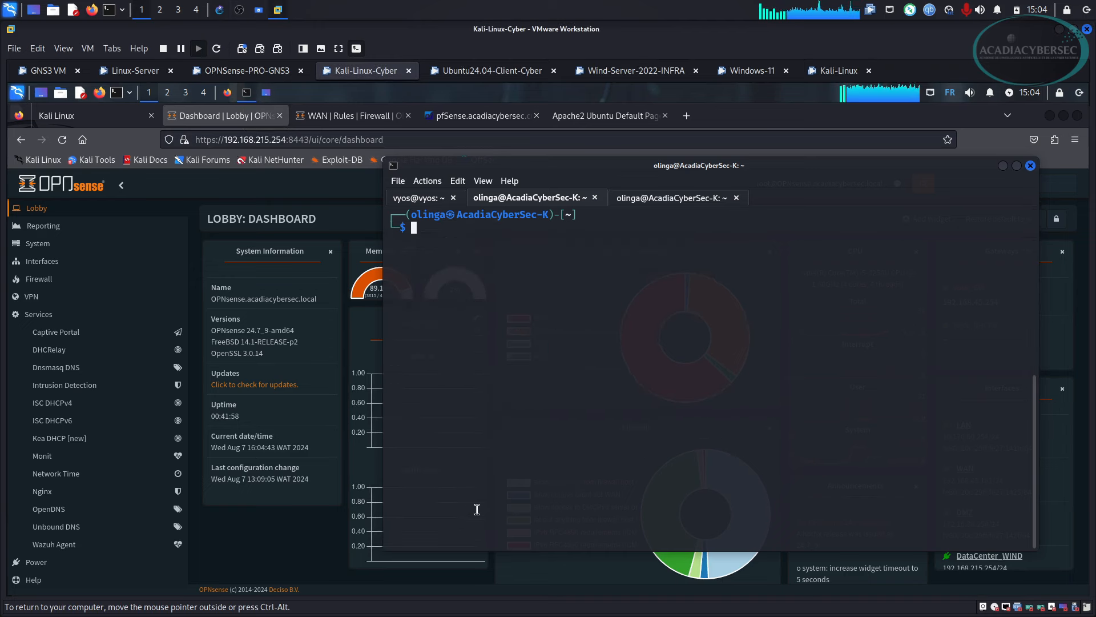
Prepare the scan command sudo nmap -sS -sV 192.168.215.25 in the Kali terminal.
{"action": "type", "text": "sudo n"}
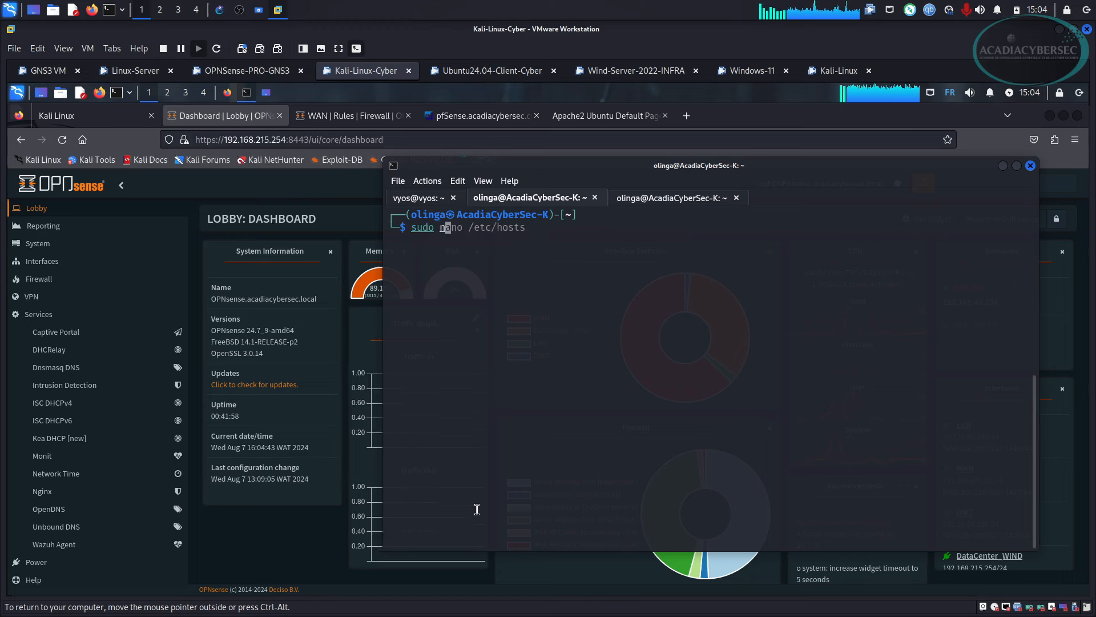
{"action": "type", "text": "map -sS -sV 192.168.215.25"}
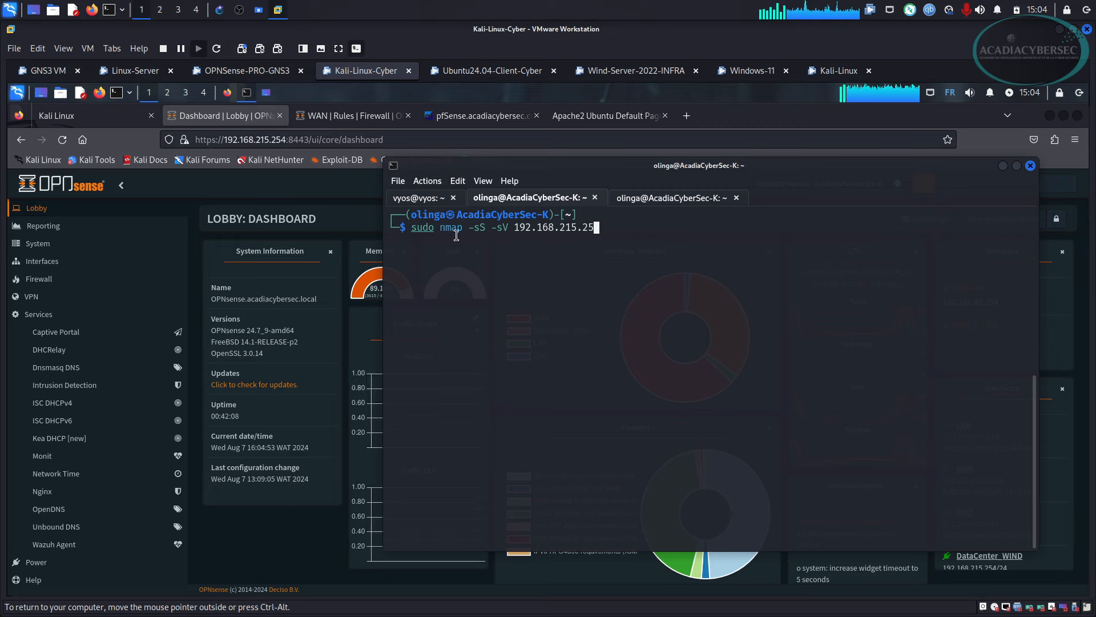
{"action": "left_click_drag", "start_coordinate": [440, 227], "coordinate": [595, 228]}
{"action": "left_click", "coordinate": [594, 245]}
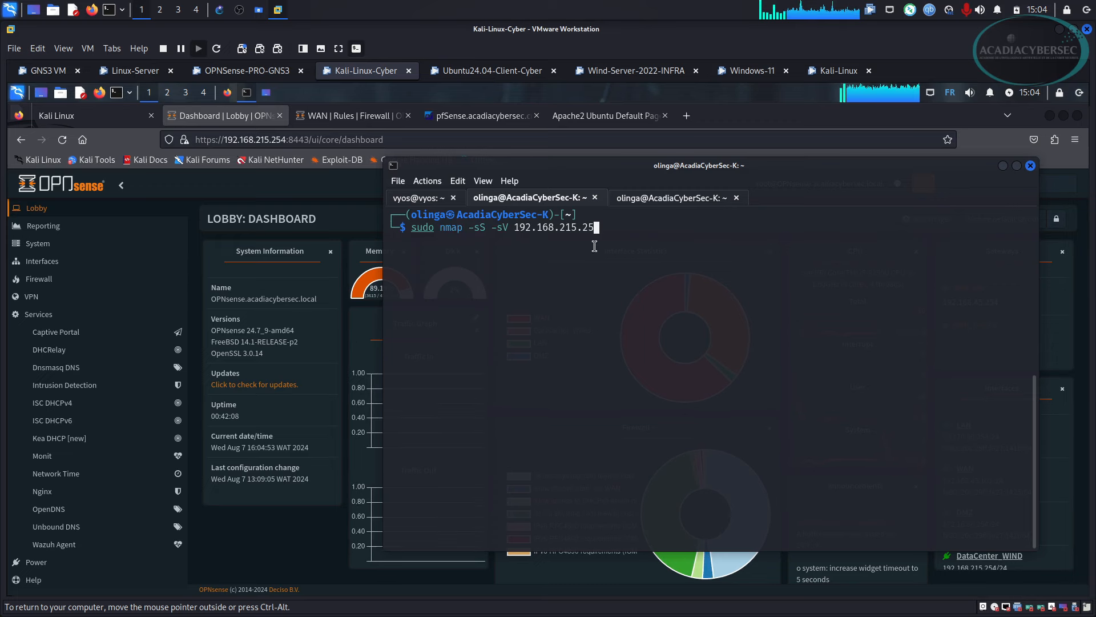
Open Services > Intrusion Detection > Administration in OPNsense, showing IPS mode enabled on WAN.
{"action": "left_click", "coordinate": [348, 115]}
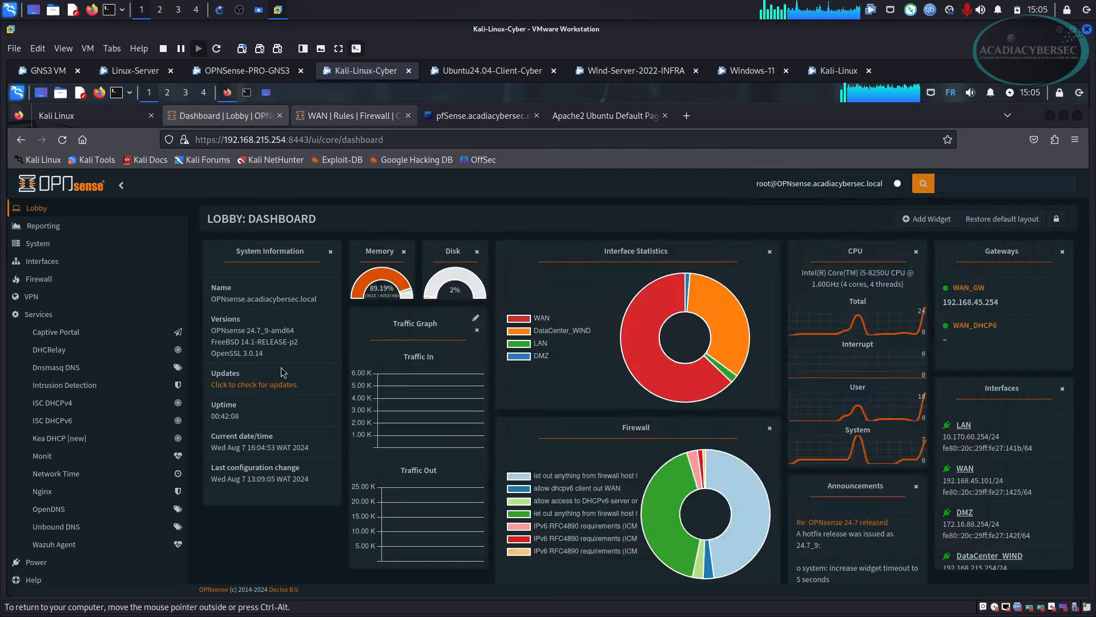
{"action": "left_click", "coordinate": [348, 115]}
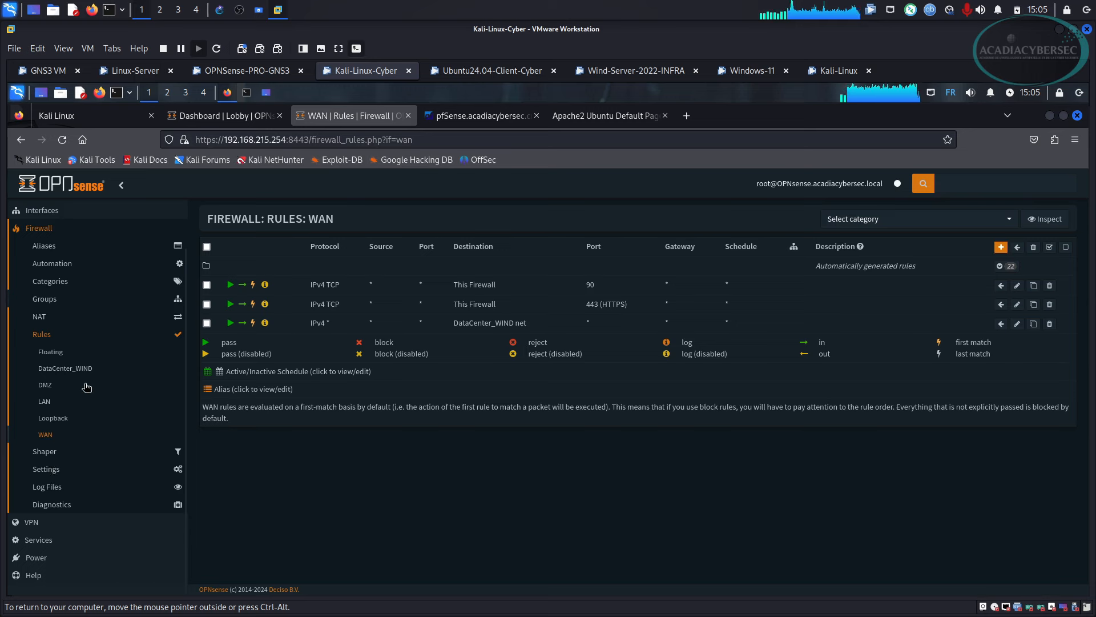
{"action": "left_click", "coordinate": [55, 520]}
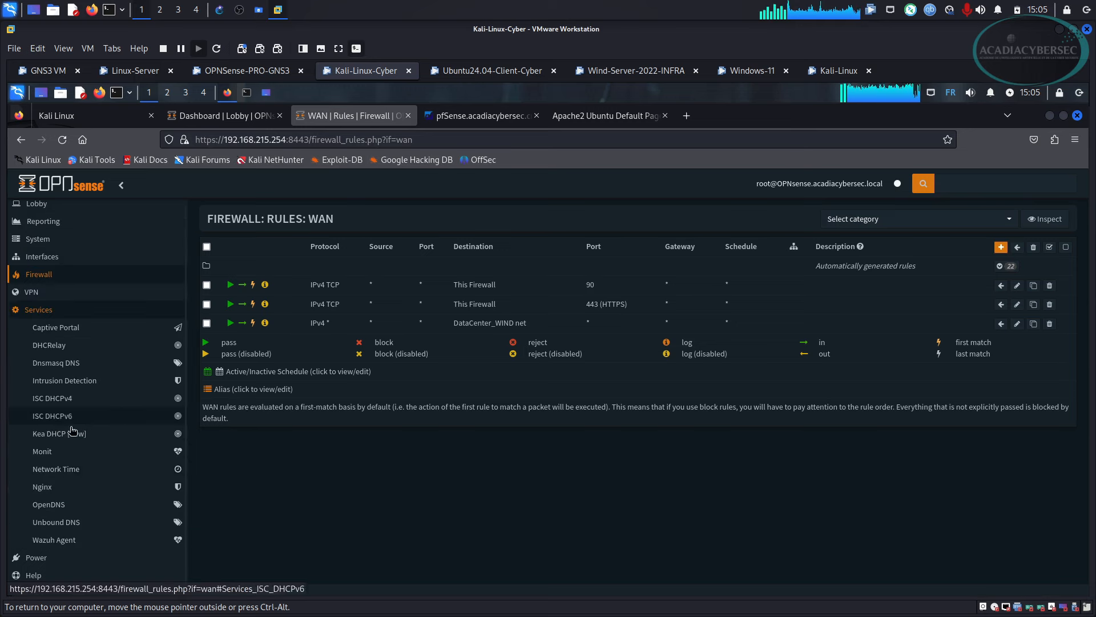
{"action": "left_click", "coordinate": [77, 394]}
{"action": "left_click", "coordinate": [69, 380]}
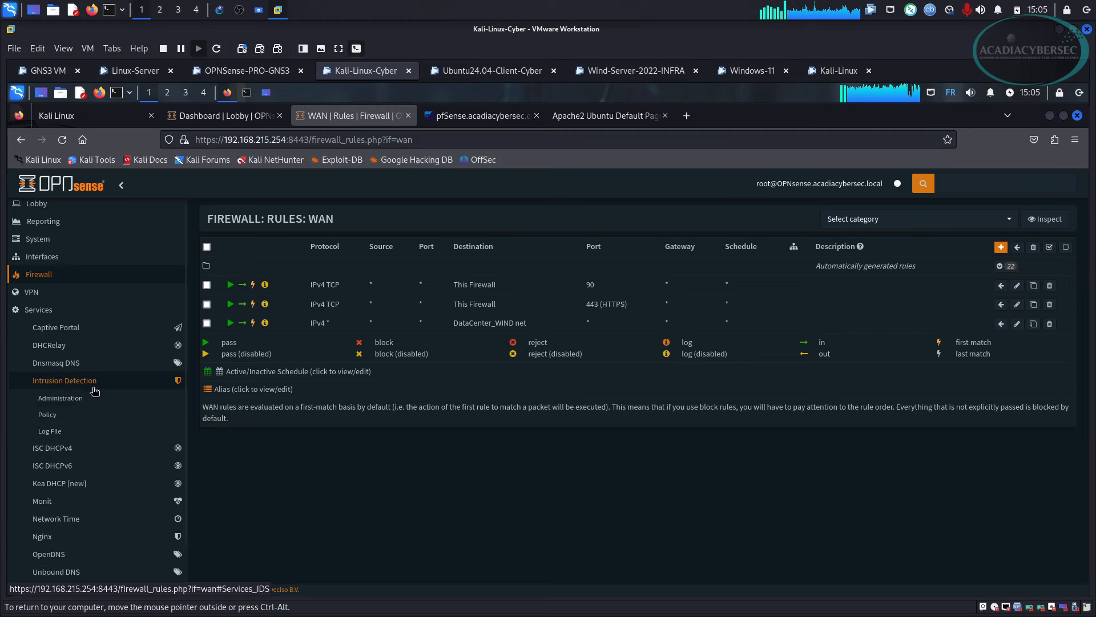
{"action": "left_click", "coordinate": [61, 398]}
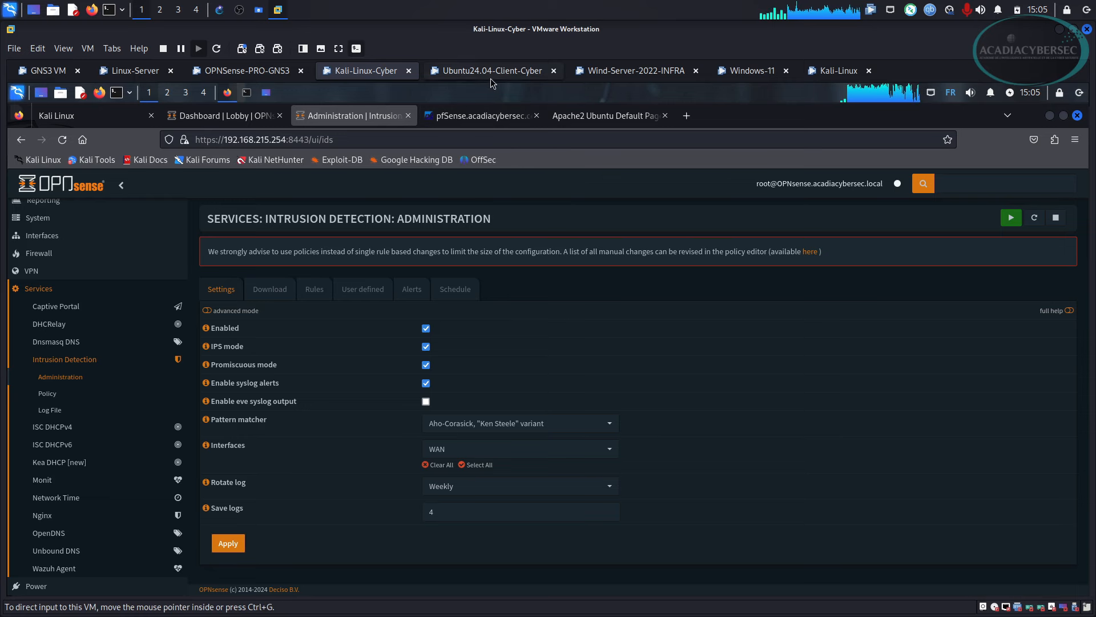
{"action": "left_click", "coordinate": [526, 77]}
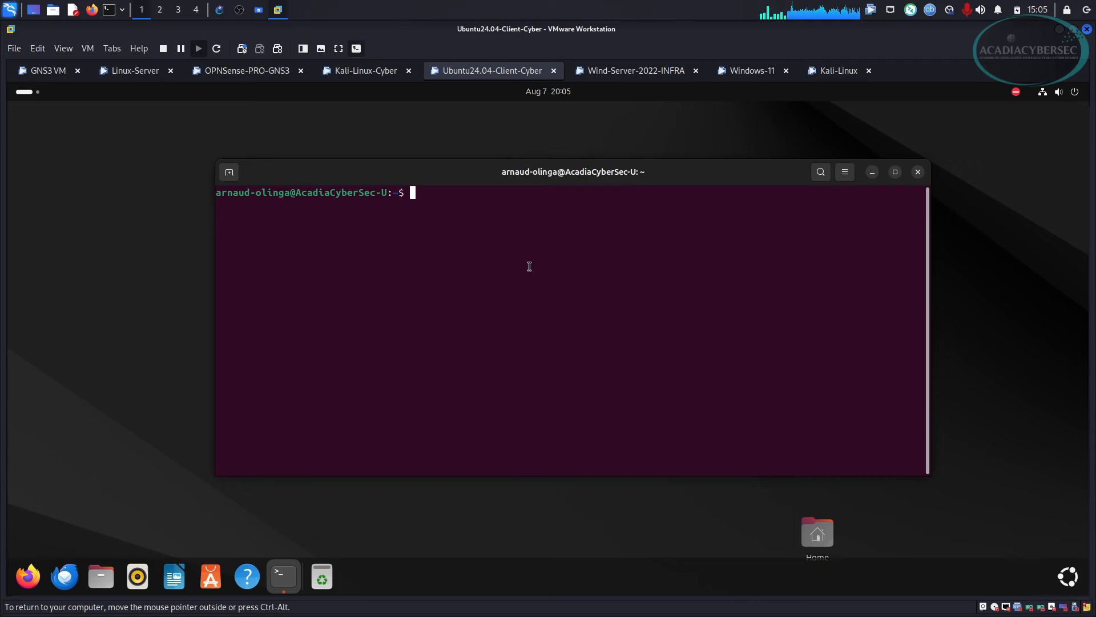
SSH into OPNsense at 10.170.60.254 as root, accepting the host key and entering the password.
{"action": "type", "text": "ssh "}
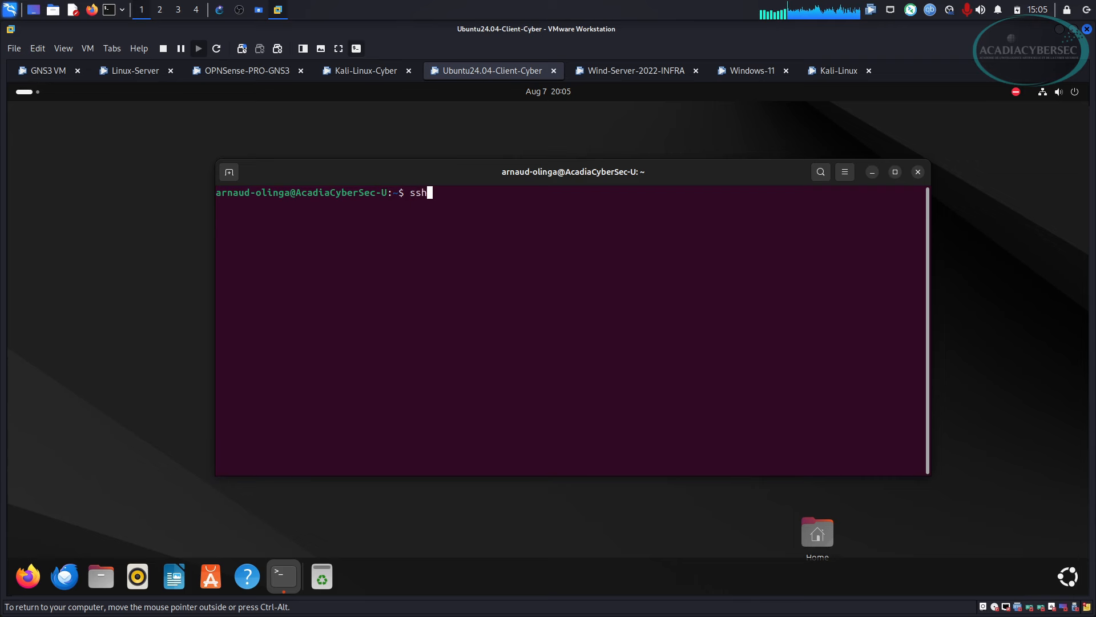
{"action": "type", "text": "root"}
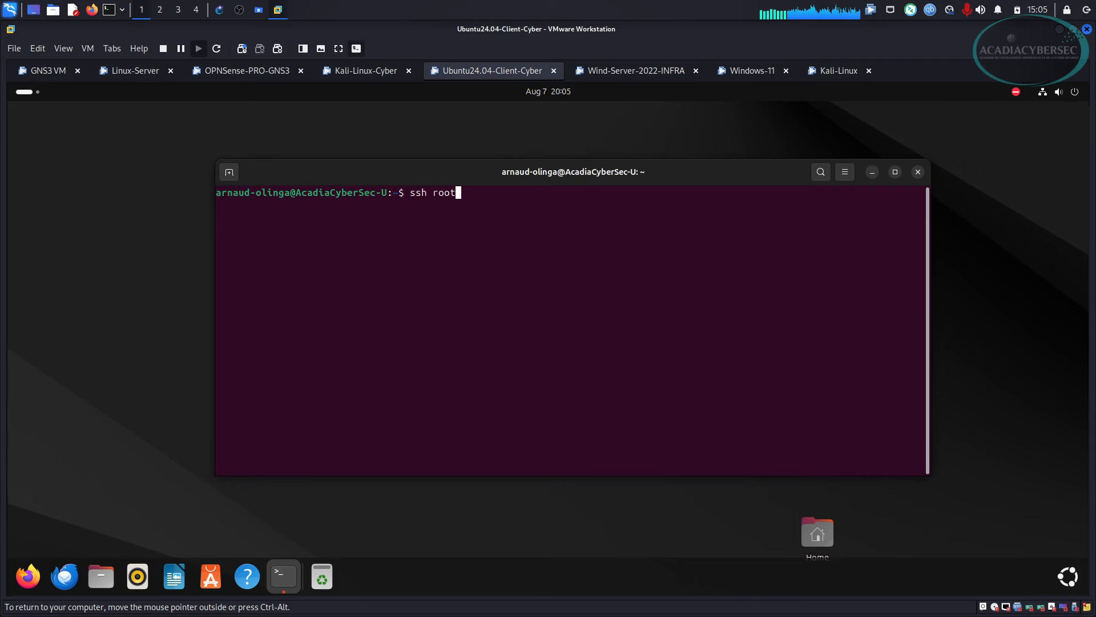
{"action": "type", "text": "@10.17"}
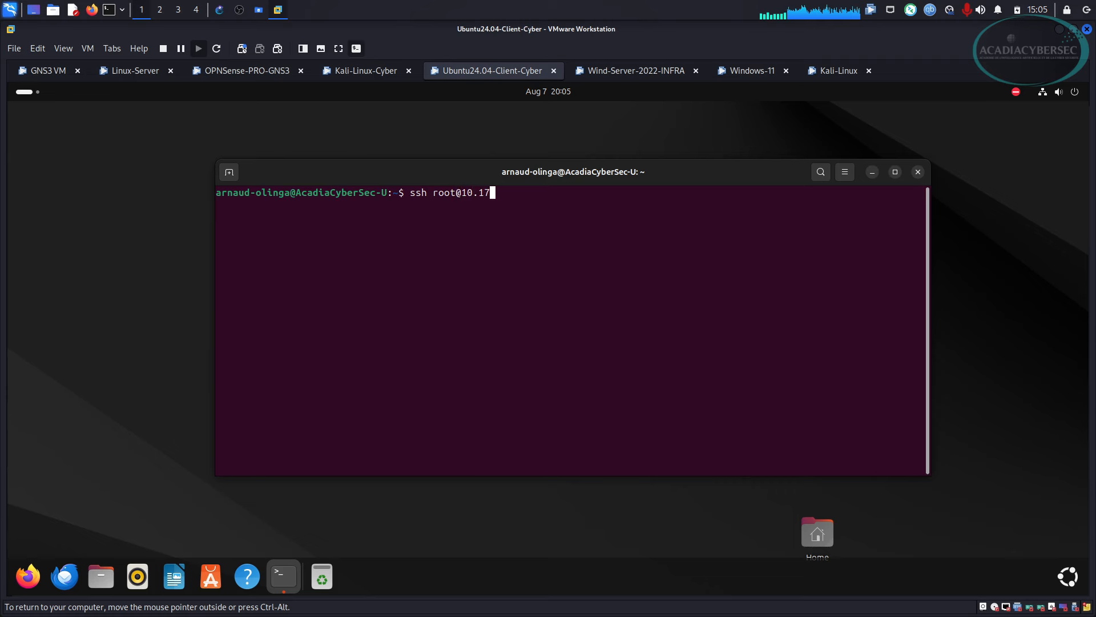
{"action": "type", "text": "0.60."}
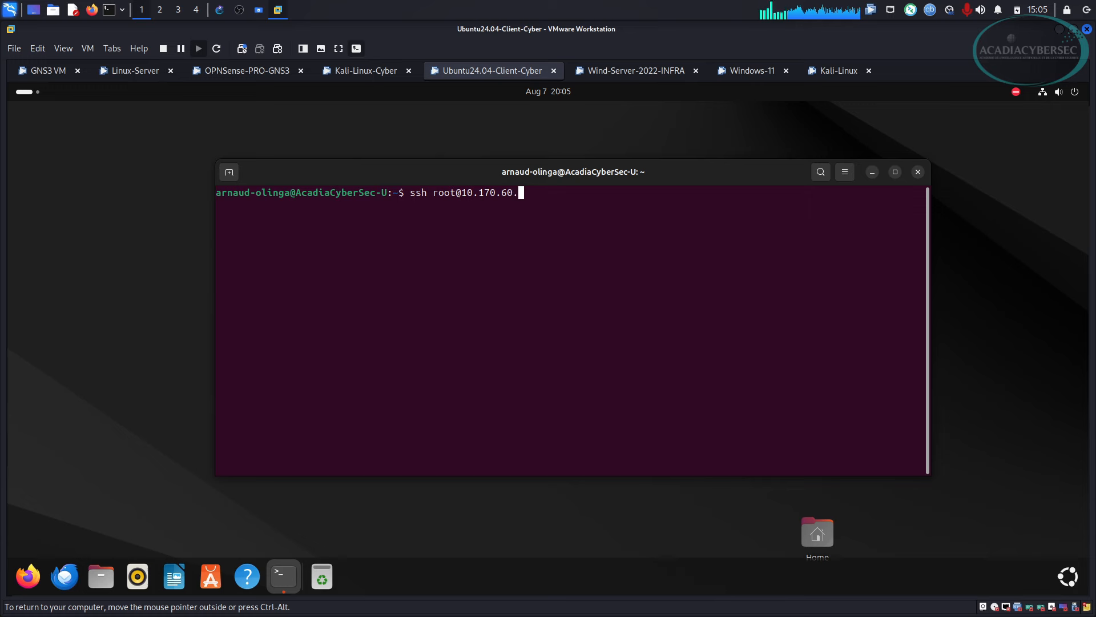
{"action": "type", "text": "254"}
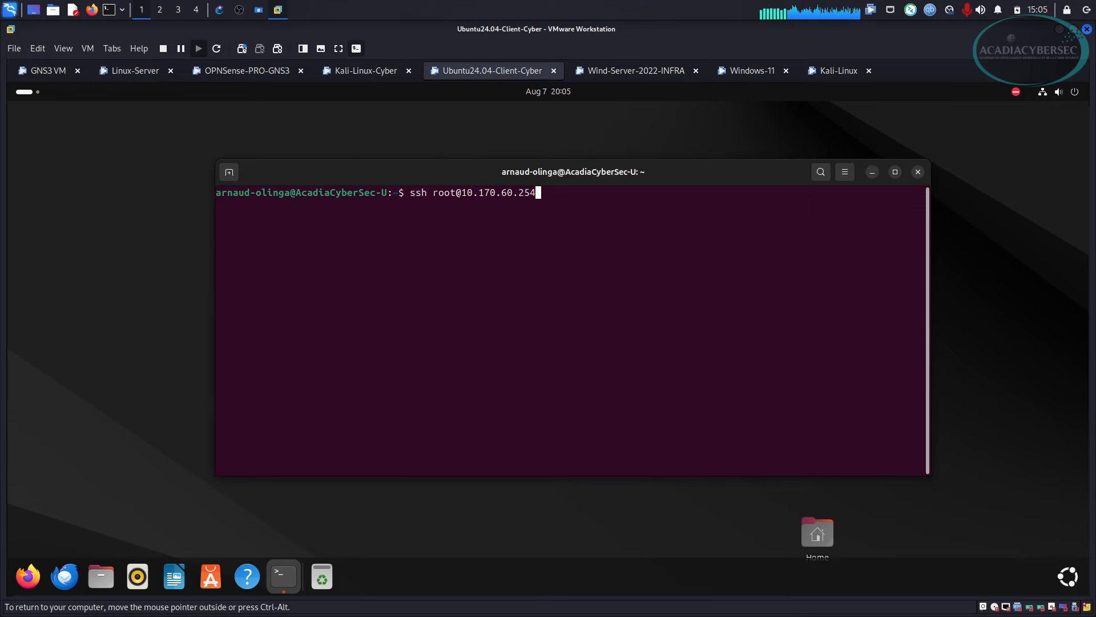
{"action": "key", "text": "Return"}
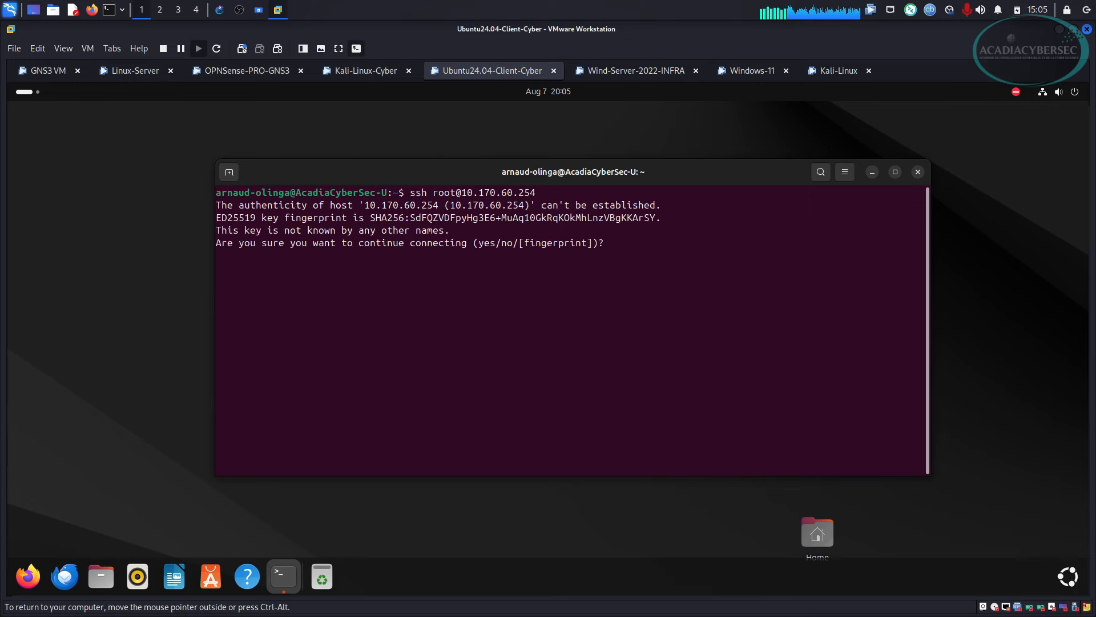
{"action": "type", "text": "yes*"}
{"action": "key", "text": "BackSpace"}
{"action": "key", "text": "Return"}
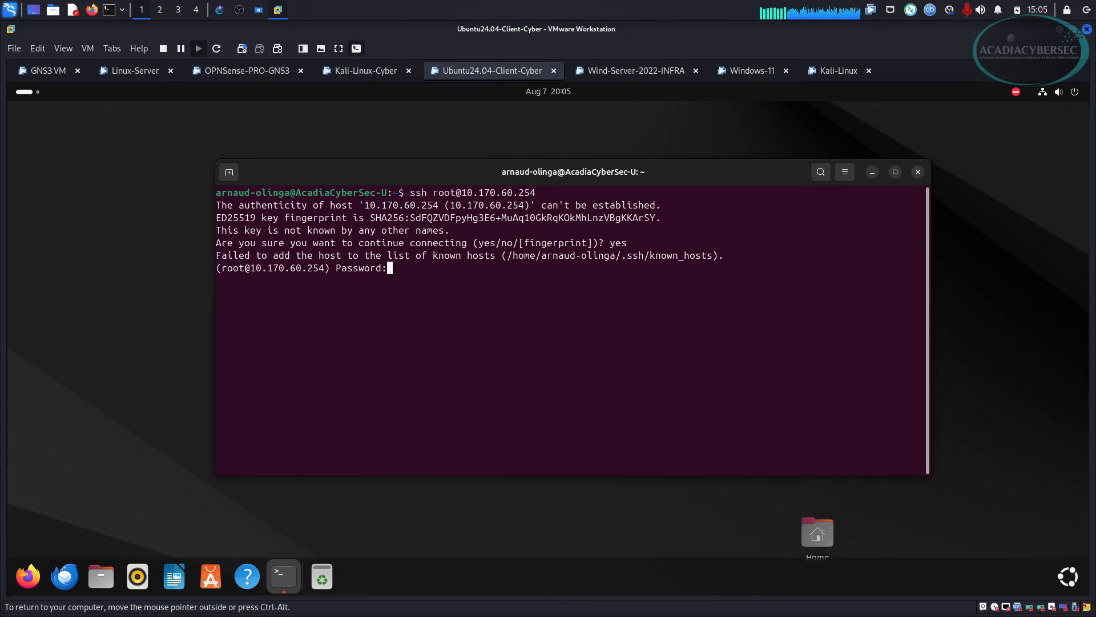
{"action": "key", "text": "Return"}
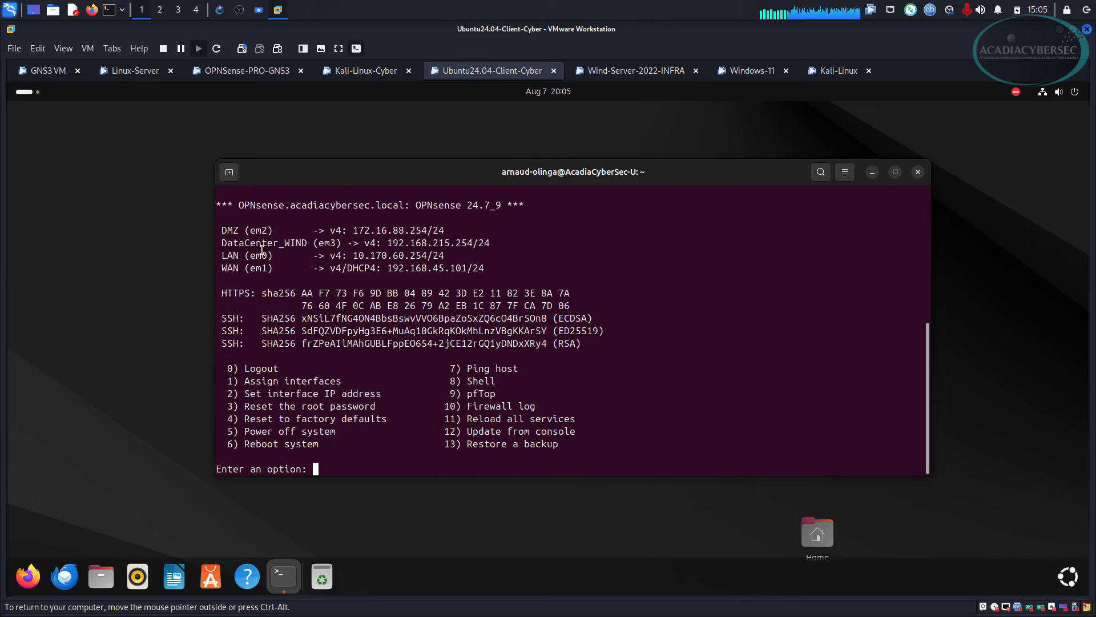
Choose option 8 to open the firewall's root shell.
{"action": "left_click_drag", "start_coordinate": [251, 243], "coordinate": [324, 245]}
{"action": "left_click", "coordinate": [435, 330]}
{"action": "type", "text": "8"}
{"action": "key", "text": "Return"}
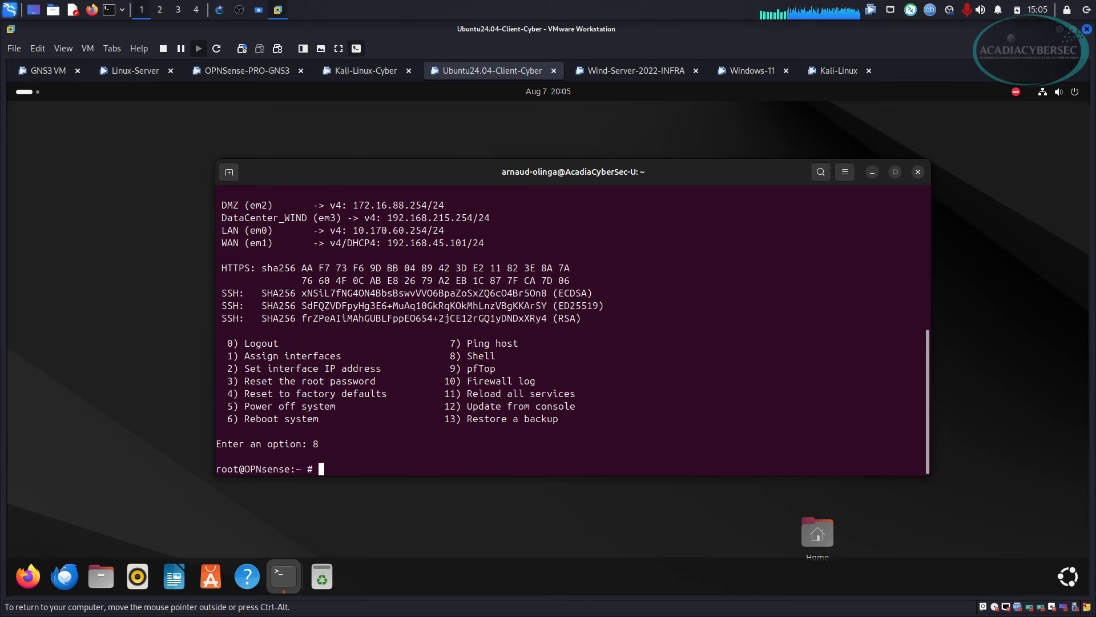
{"action": "type", "text": "cd /var/"}
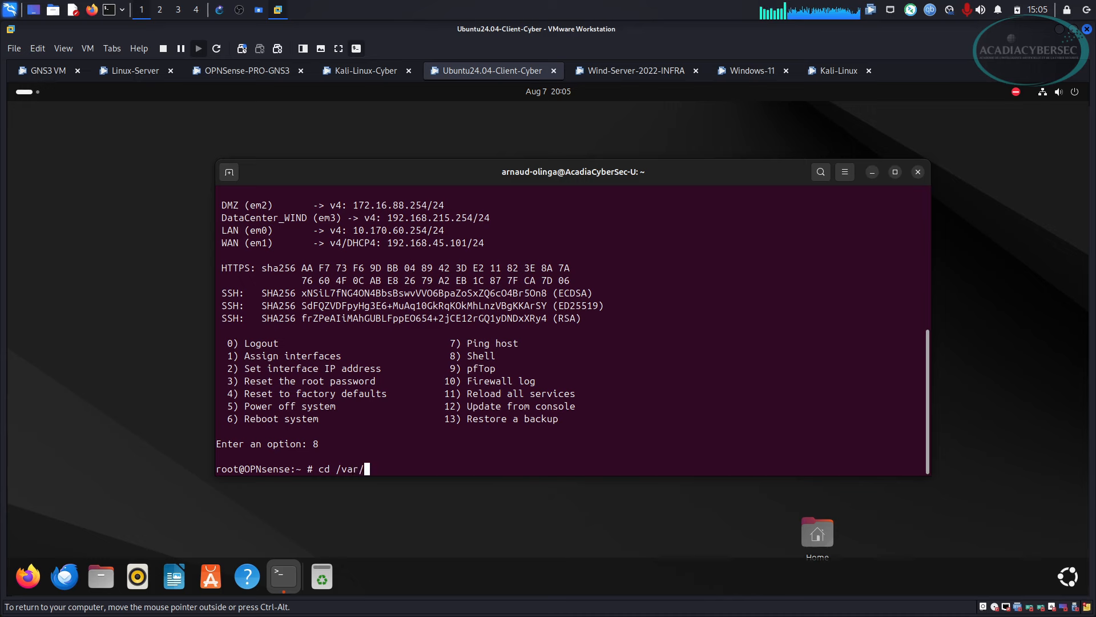
Move into /var/log and then /var/log/nginx, listing each directory's files.
{"action": "type", "text": "log/"}
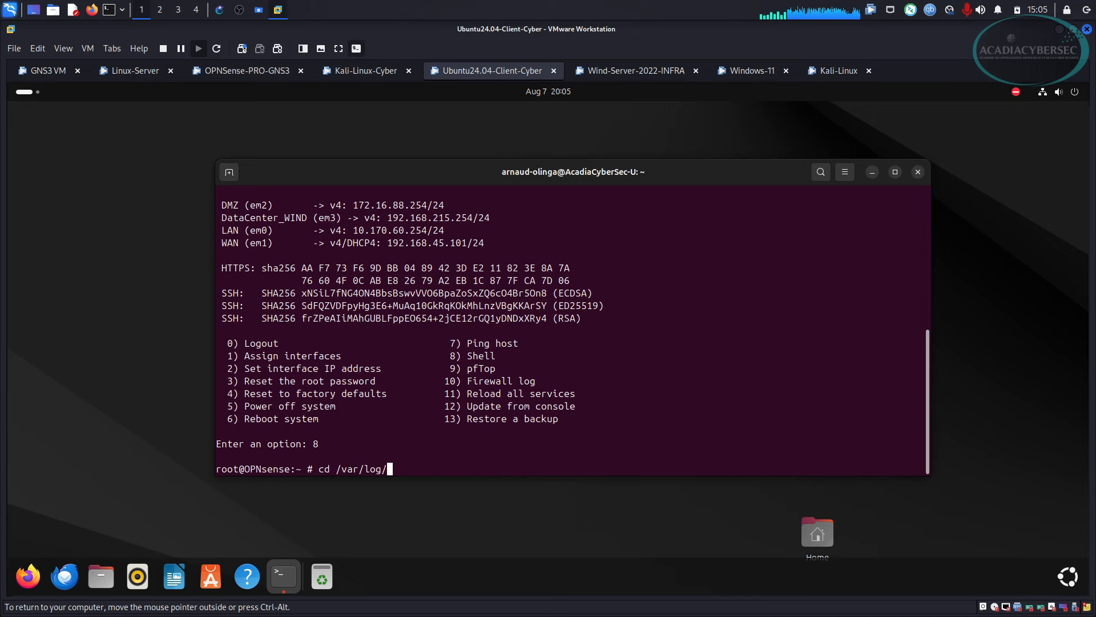
{"action": "key", "text": "Return"}
{"action": "type", "text": "ls"}
{"action": "key", "text": "Return"}
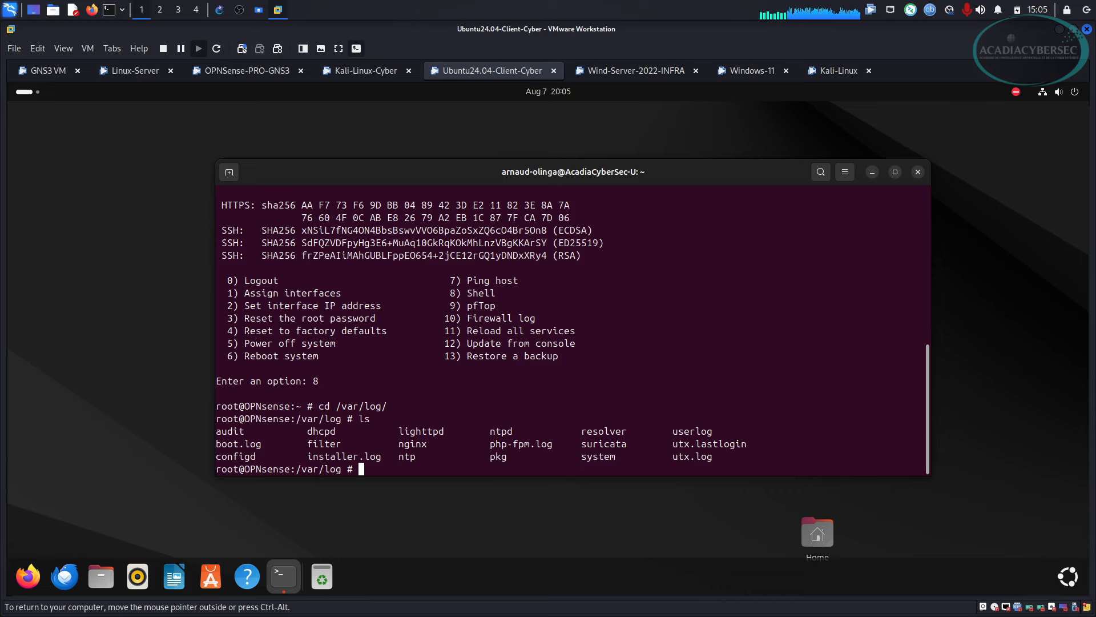
{"action": "type", "text": "cd ng"}
{"action": "key", "text": "Tab"}
{"action": "key", "text": "Return"}
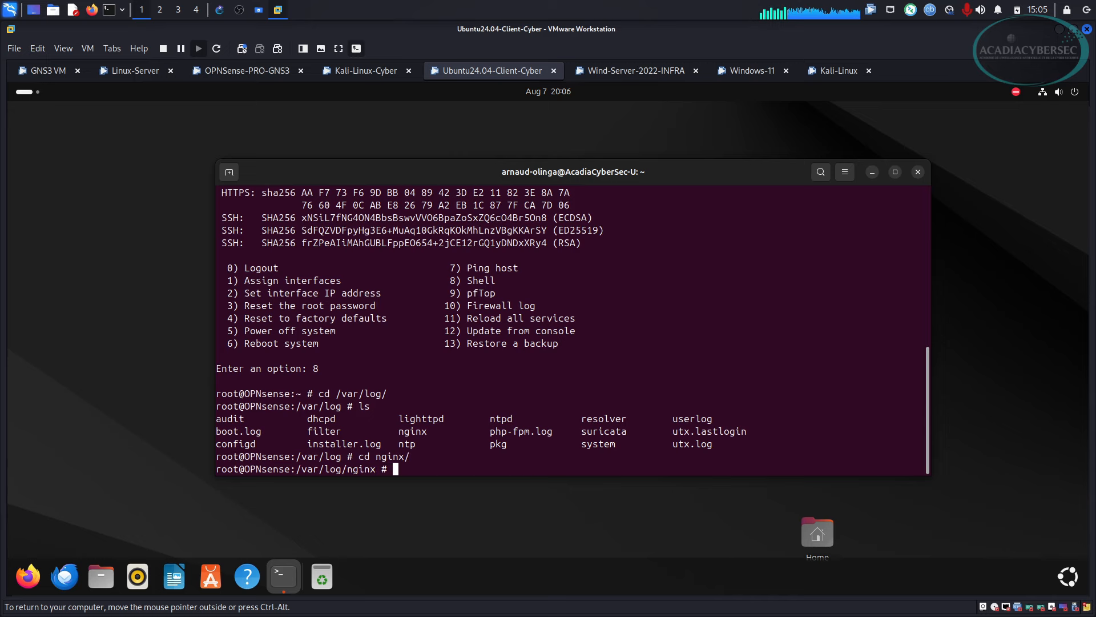
{"action": "type", "text": "ls"}
{"action": "key", "text": "Return"}
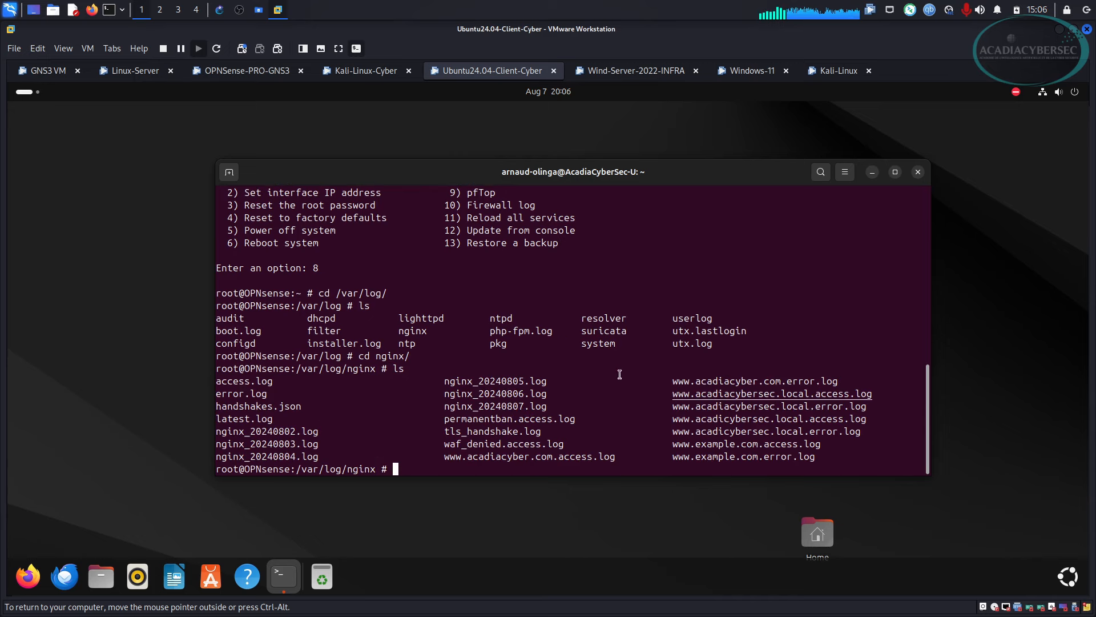
Follow waf_denied.access.log live with tail -f to watch WAF-denied requests.
{"action": "left_click_drag", "start_coordinate": [701, 381], "coordinate": [734, 437]}
{"action": "left_click", "coordinate": [622, 421]}
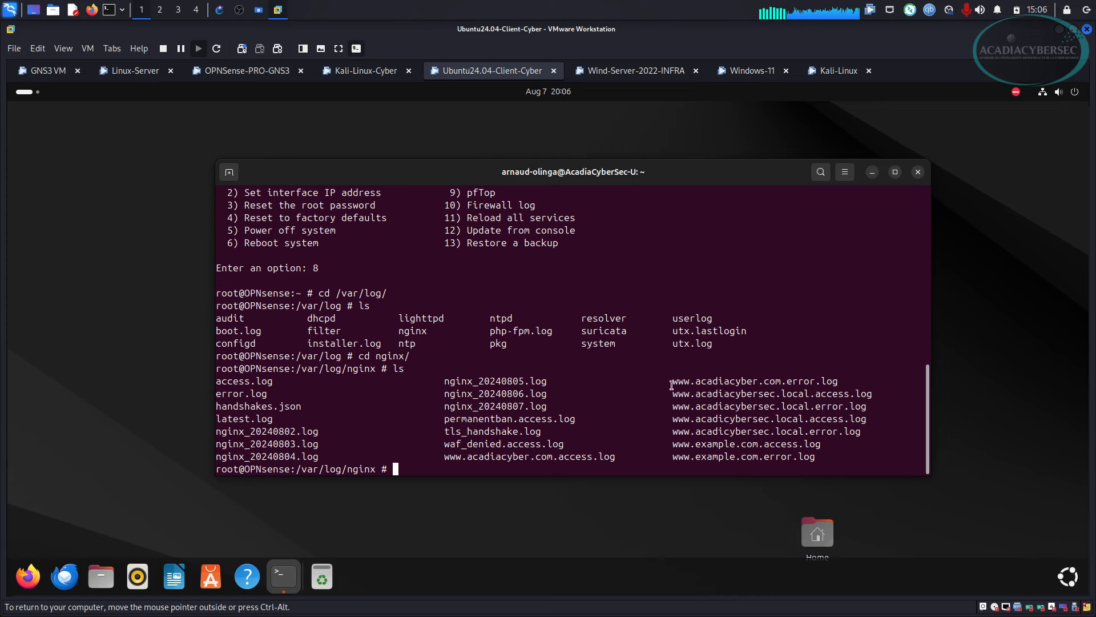
{"action": "left_click_drag", "start_coordinate": [445, 446], "coordinate": [564, 444]}
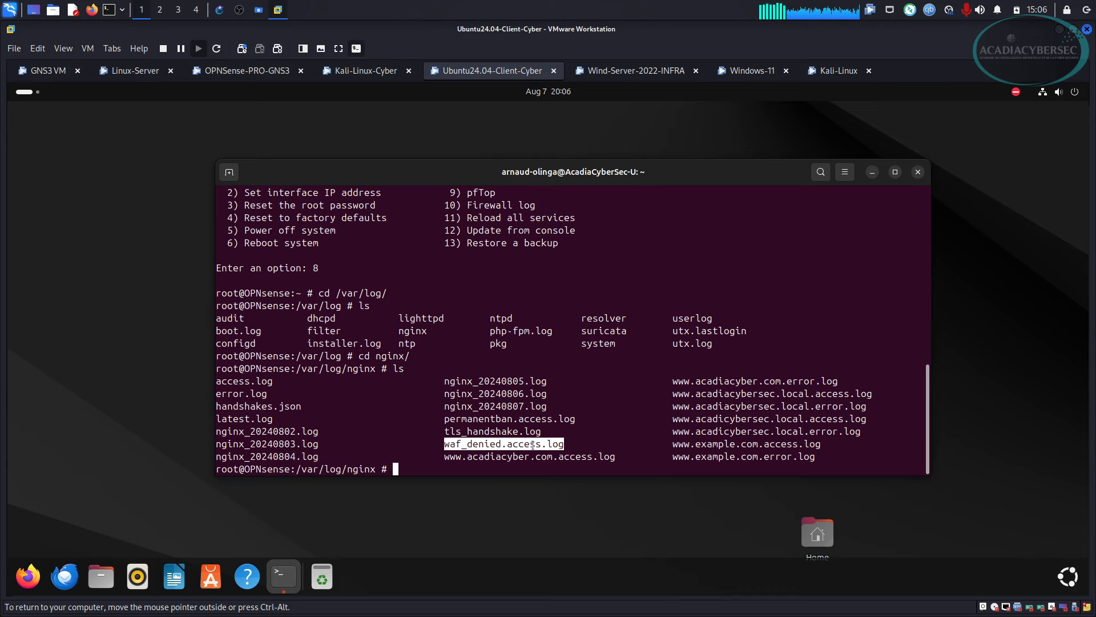
{"action": "left_click", "coordinate": [534, 445]}
{"action": "type", "text": "tail -"}
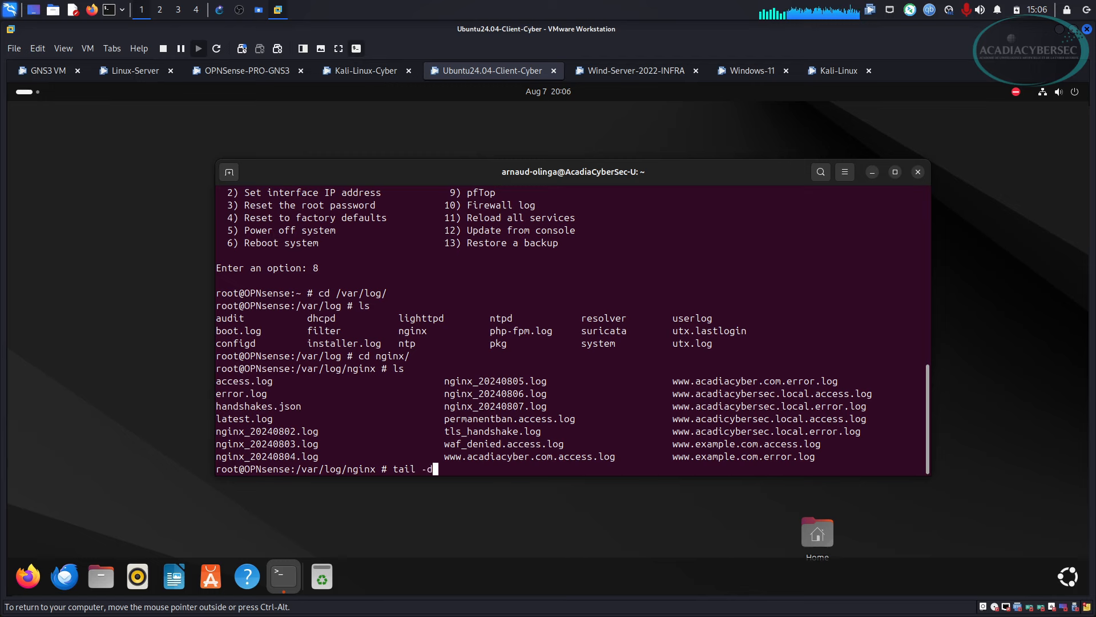
{"action": "type", "text": "f"}
{"action": "left_click_drag", "start_coordinate": [444, 444], "coordinate": [578, 460]}
{"action": "left_click", "coordinate": [534, 444]}
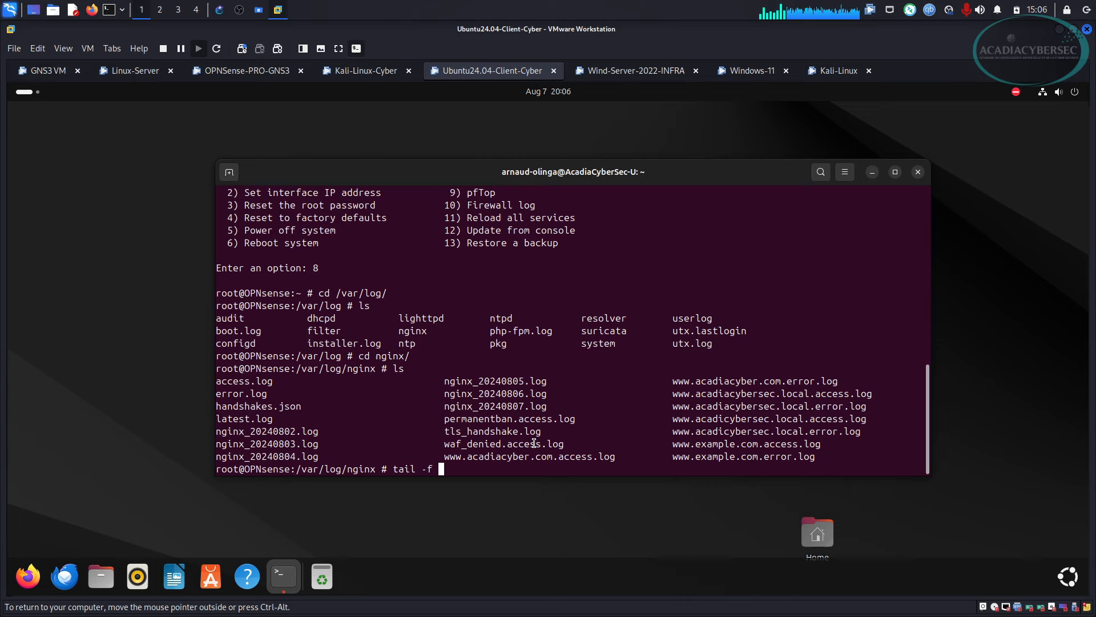
{"action": "type", "text": "w"}
{"action": "key", "text": "Tab"}
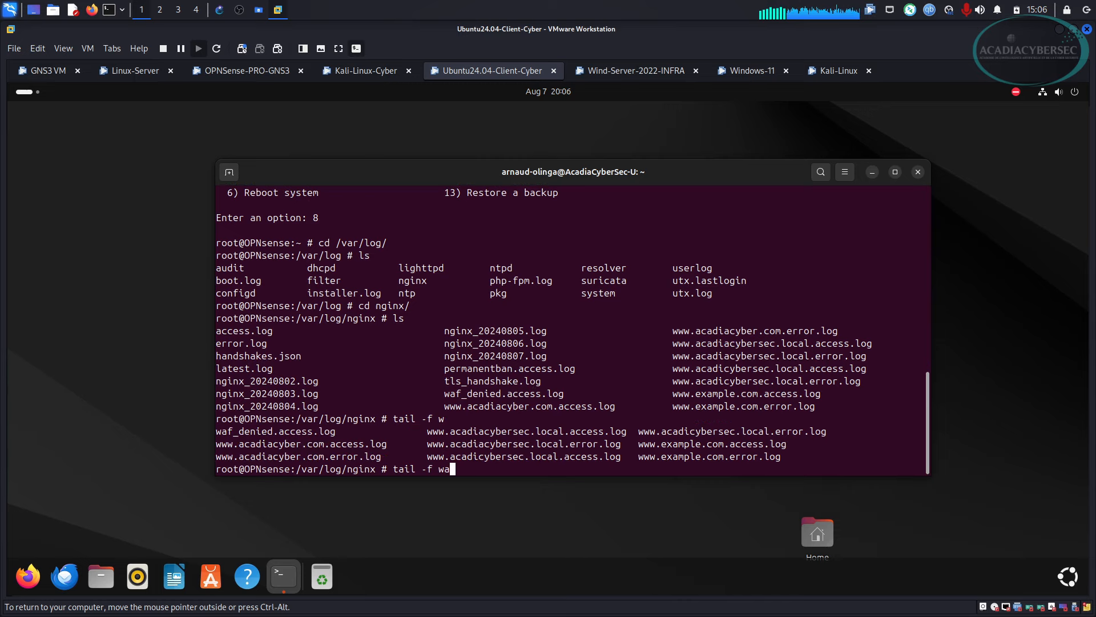
{"action": "type", "text": "a"}
{"action": "key", "text": "Tab"}
{"action": "key", "text": "Return"}
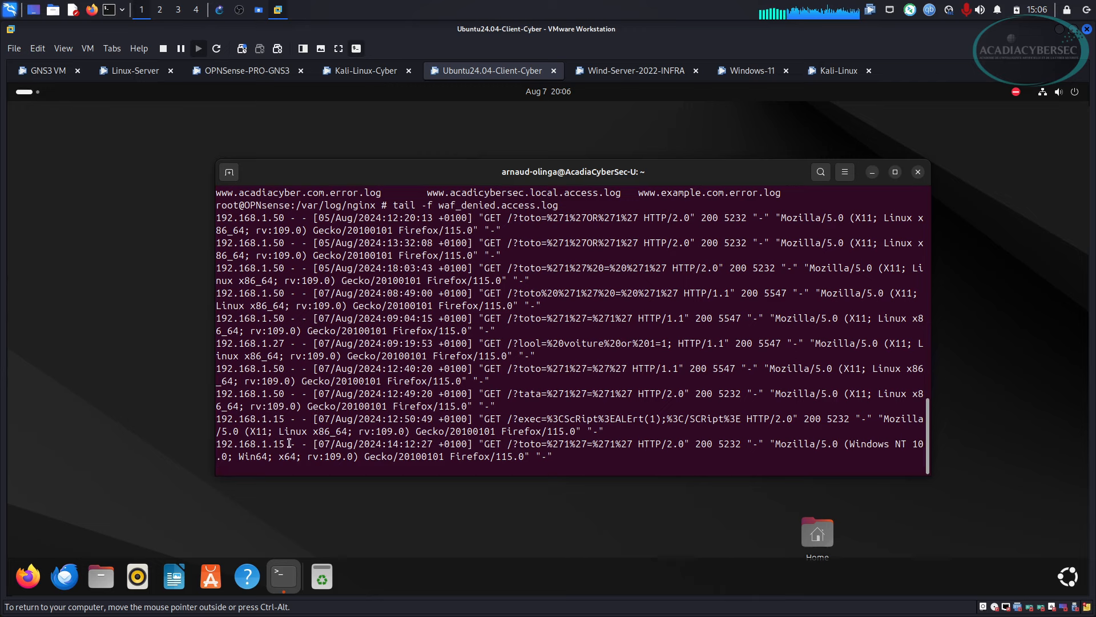
Inspect the last denied request's source IP 192.168.1.15 and injected query, then return to GNS3.
{"action": "left_click_drag", "start_coordinate": [285, 444], "coordinate": [218, 444]}
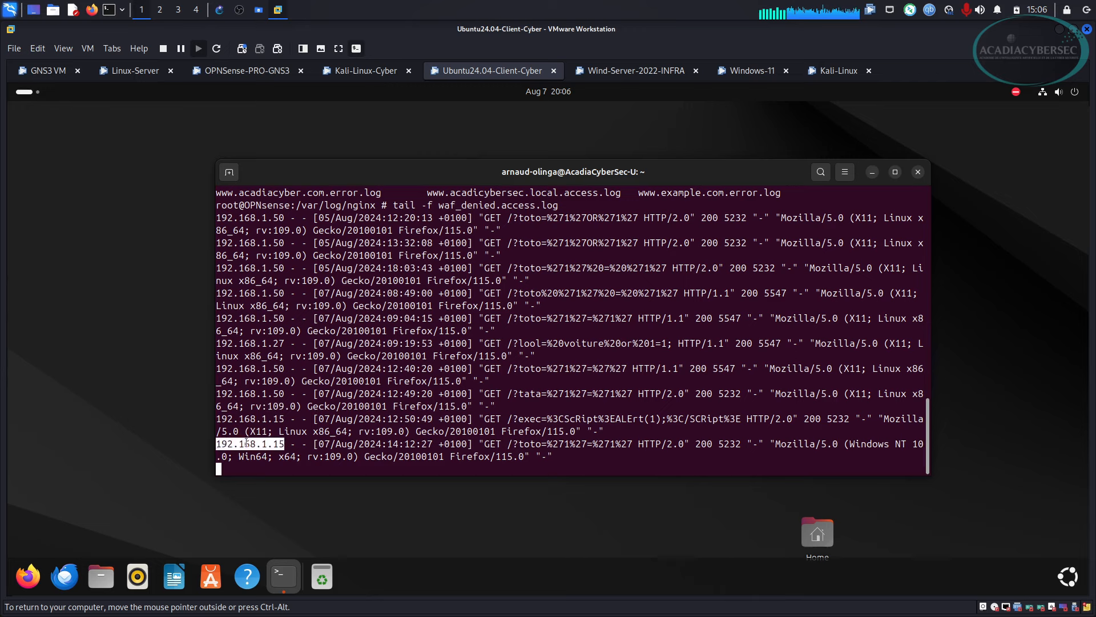
{"action": "left_click", "coordinate": [276, 445]}
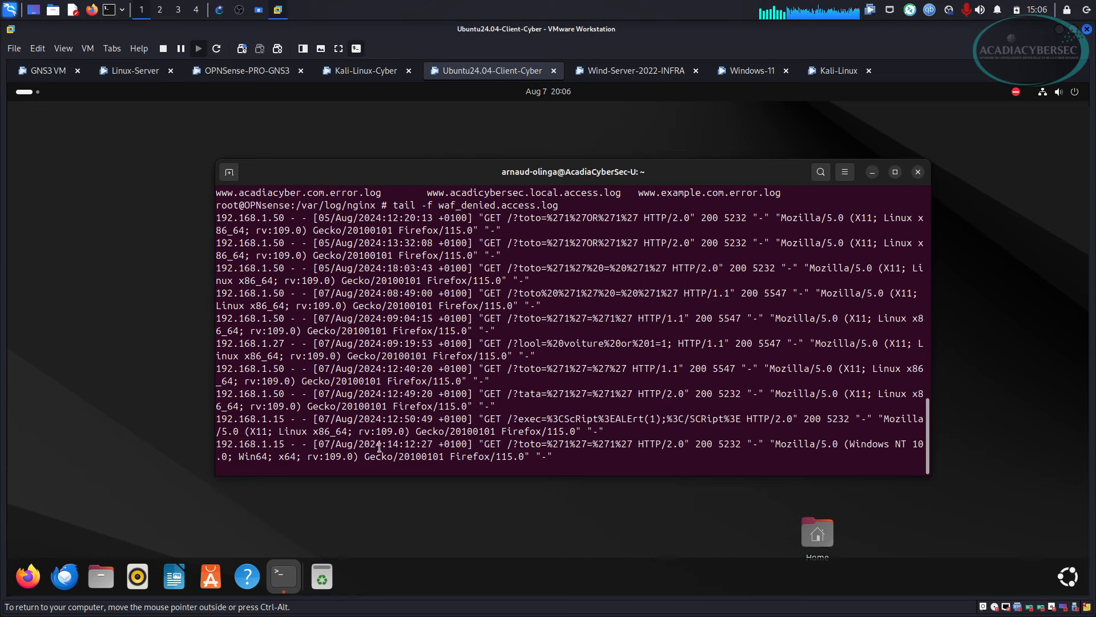
{"action": "left_click_drag", "start_coordinate": [523, 444], "coordinate": [603, 443]}
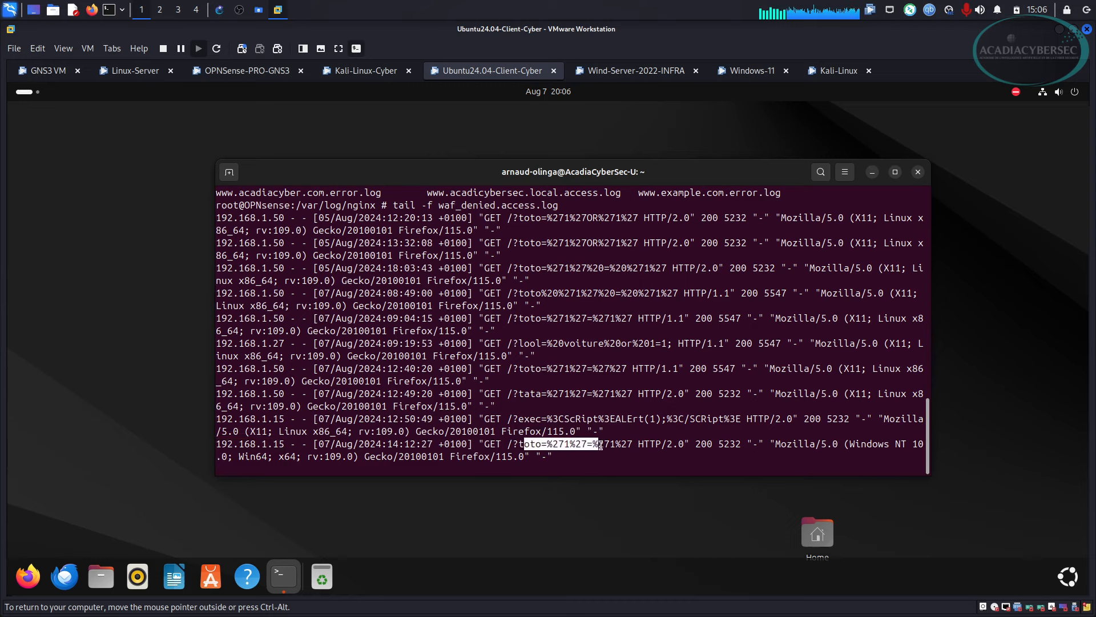
{"action": "left_click_drag", "start_coordinate": [289, 444], "coordinate": [221, 444]}
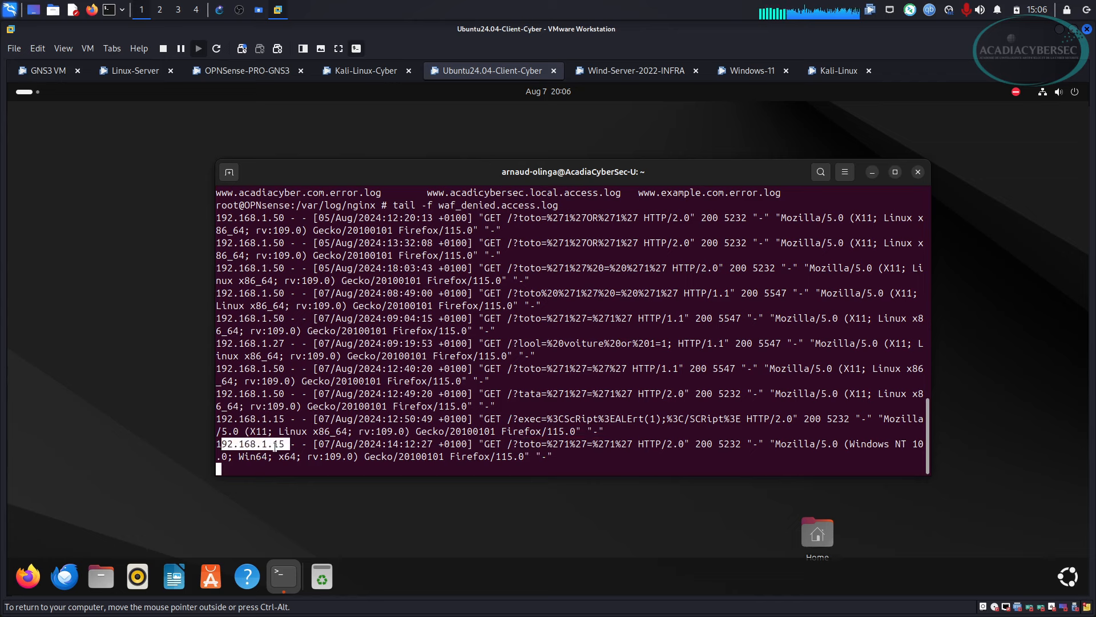
{"action": "left_click", "coordinate": [284, 444]}
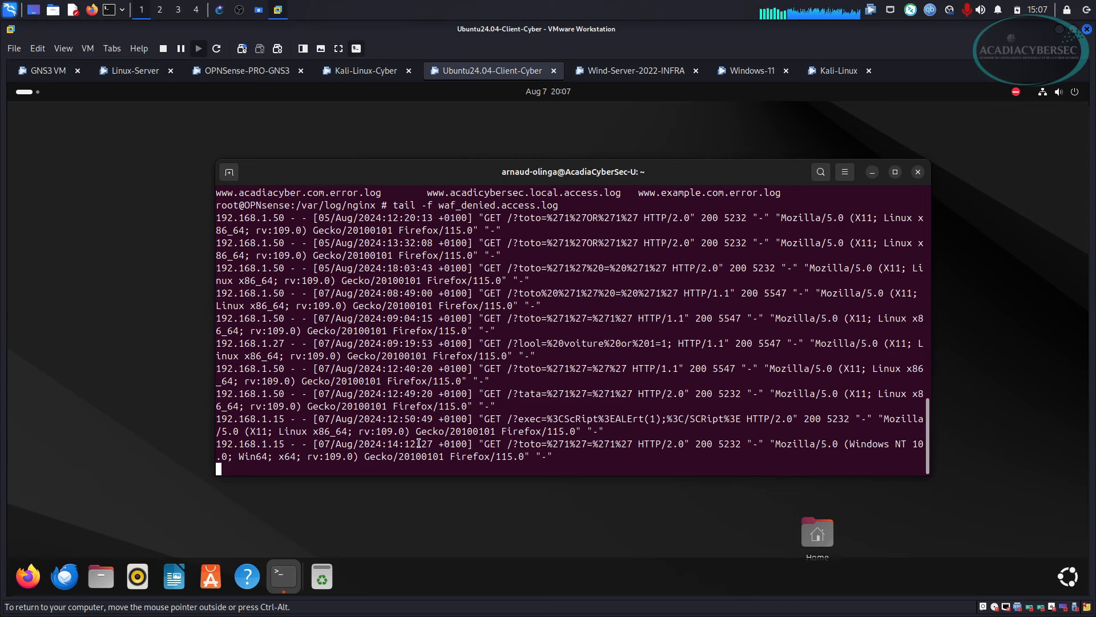
{"action": "left_click", "coordinate": [217, 11]}
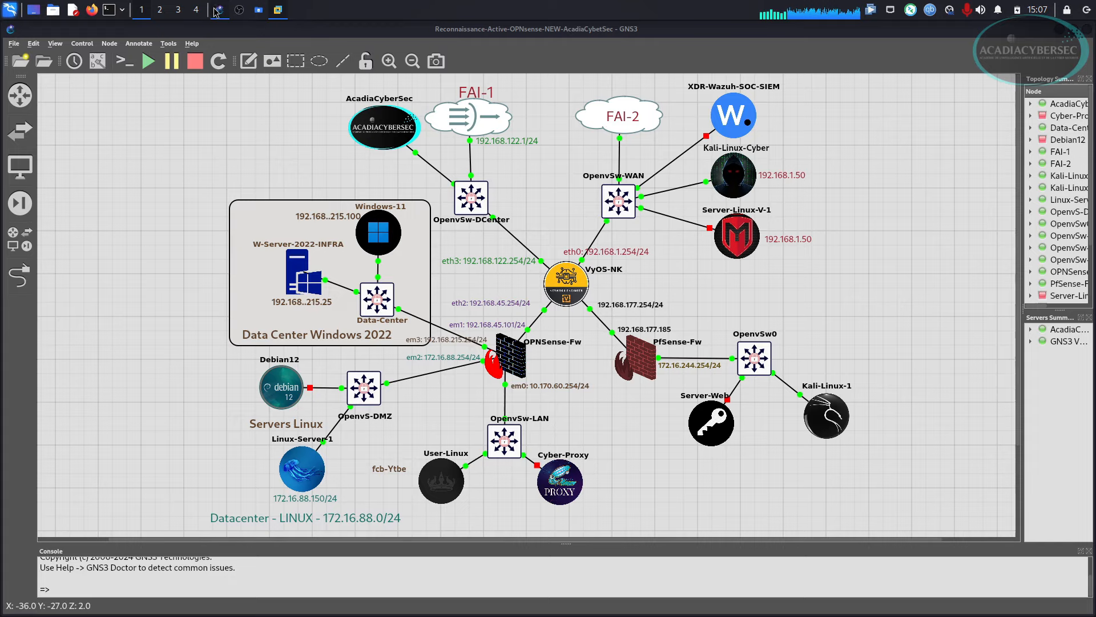
Return to the Kali VM and show OPNsense's Intrusion Detection alerts.
{"action": "left_click", "coordinate": [1060, 31]}
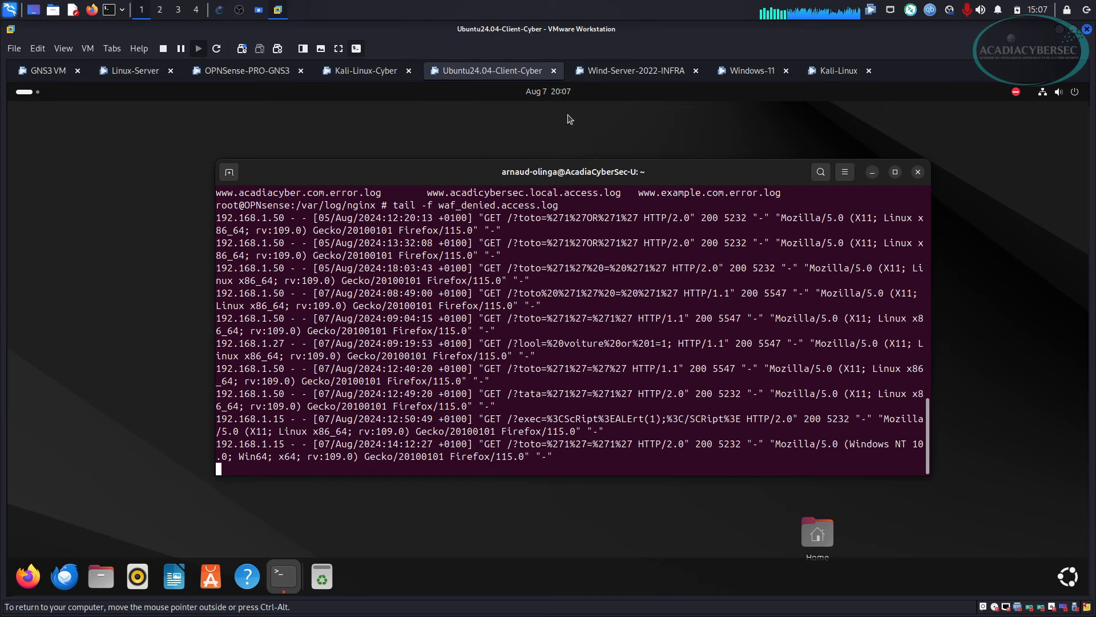
{"action": "left_click", "coordinate": [632, 73]}
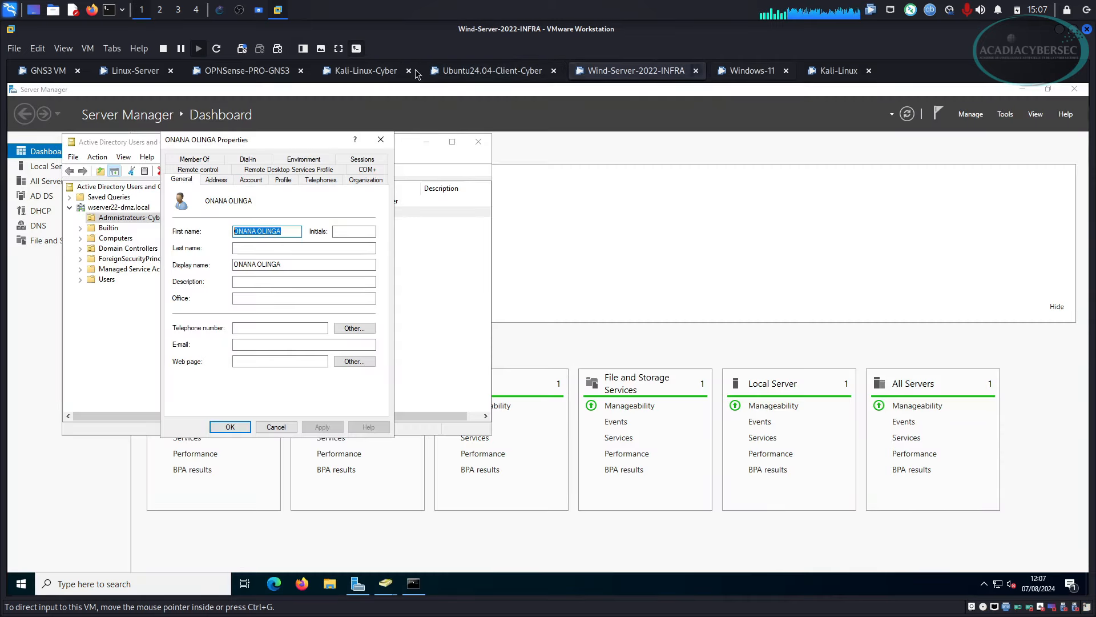
{"action": "left_click", "coordinate": [329, 67]}
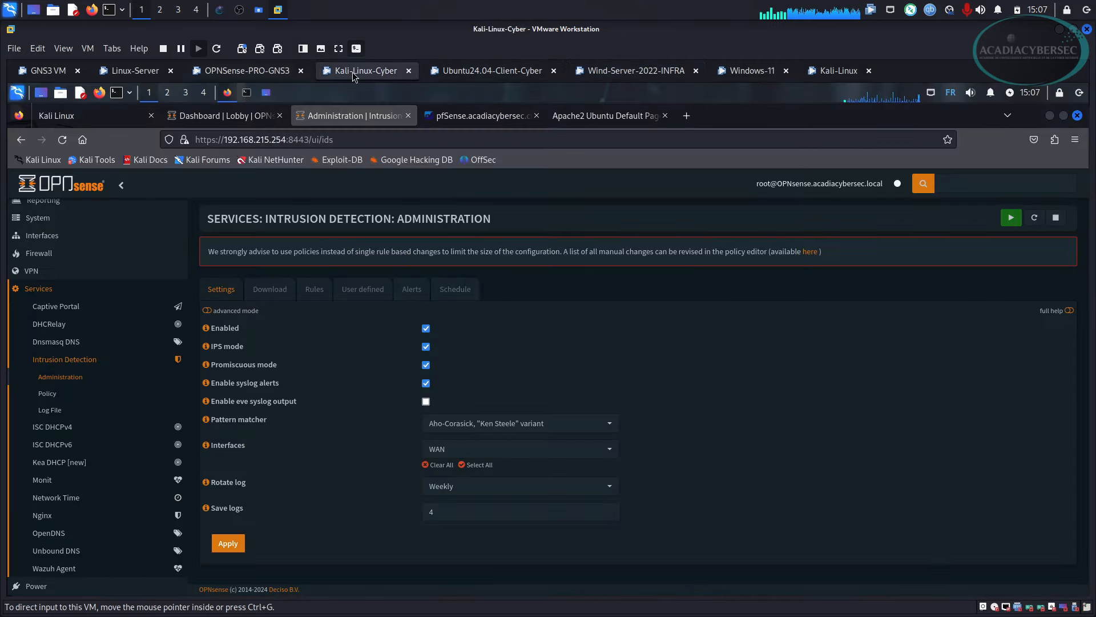
{"action": "left_click", "coordinate": [412, 291]}
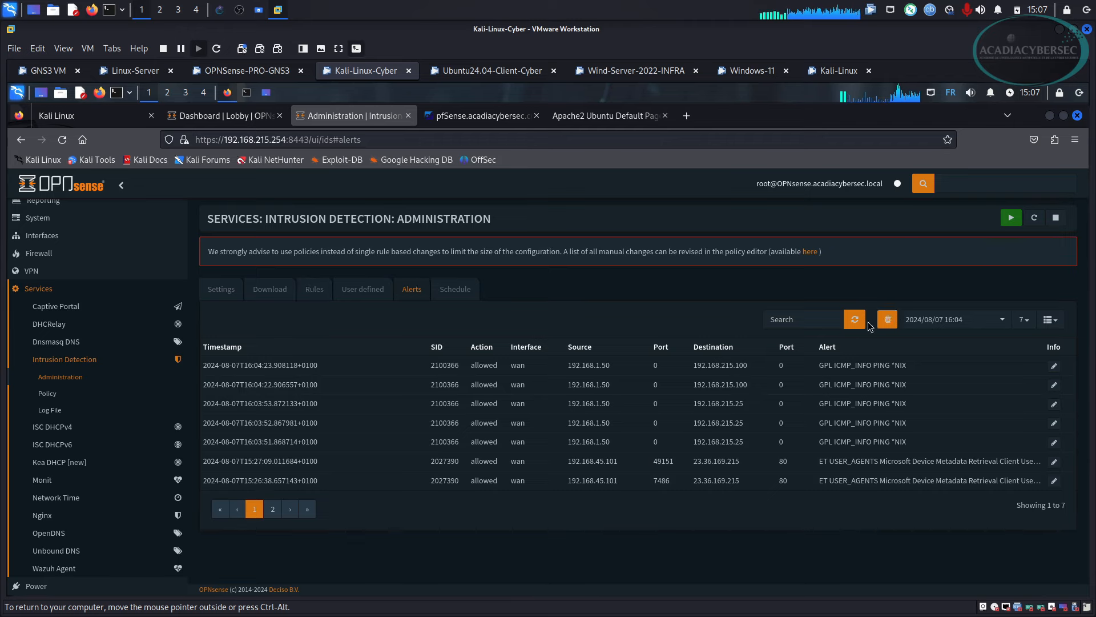
Delete the current intrusion detection alerts log and confirm the removal.
{"action": "left_click", "coordinate": [886, 323]}
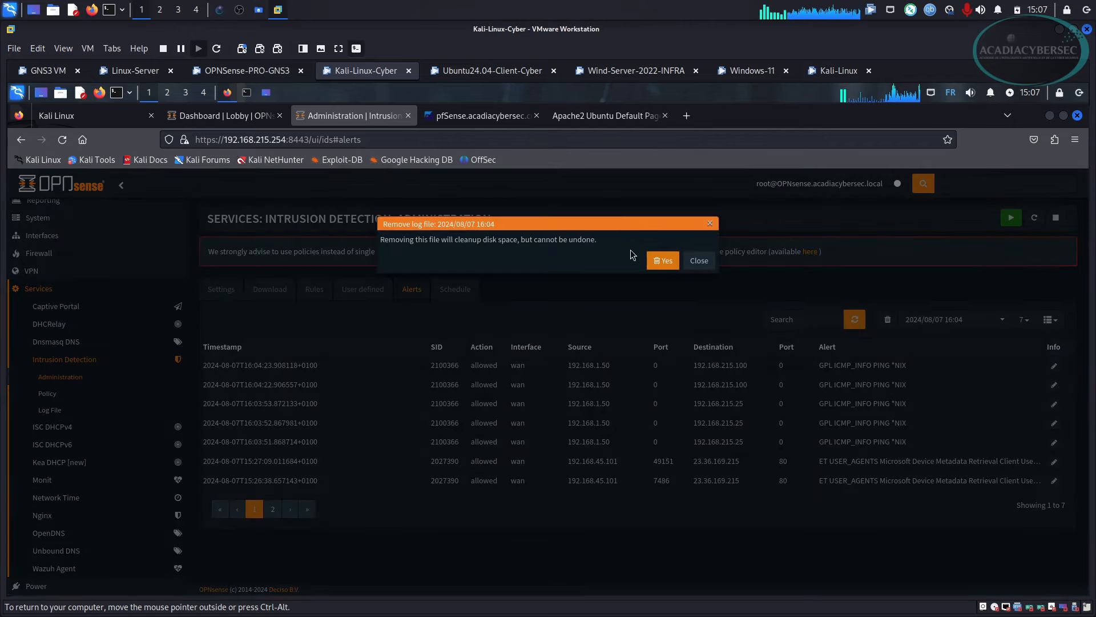
{"action": "left_click", "coordinate": [656, 258]}
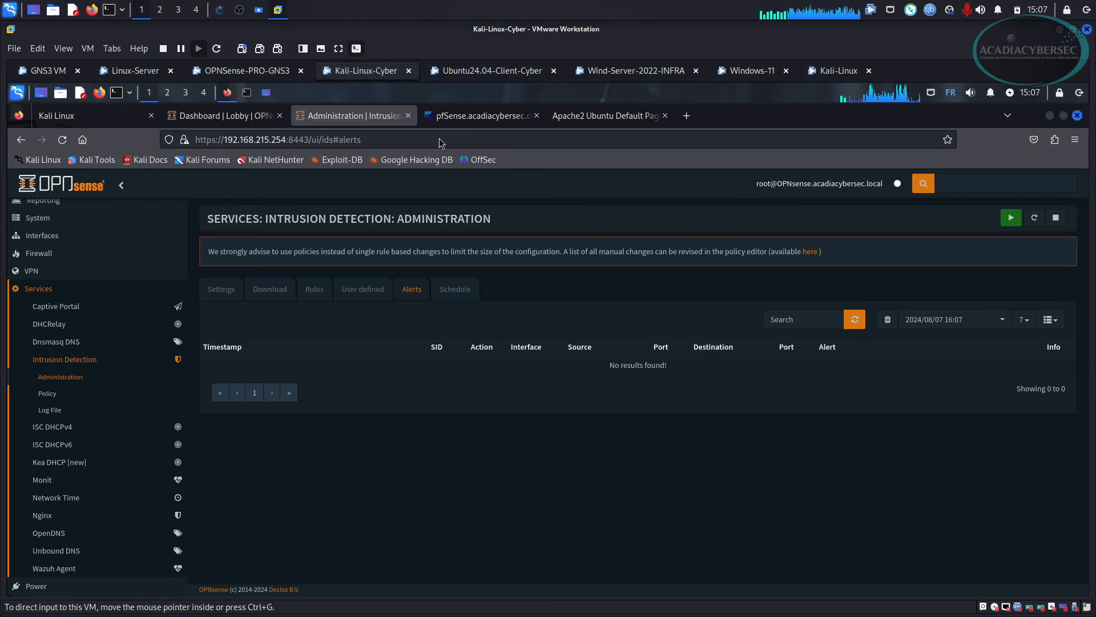
{"action": "left_click", "coordinate": [247, 91]}
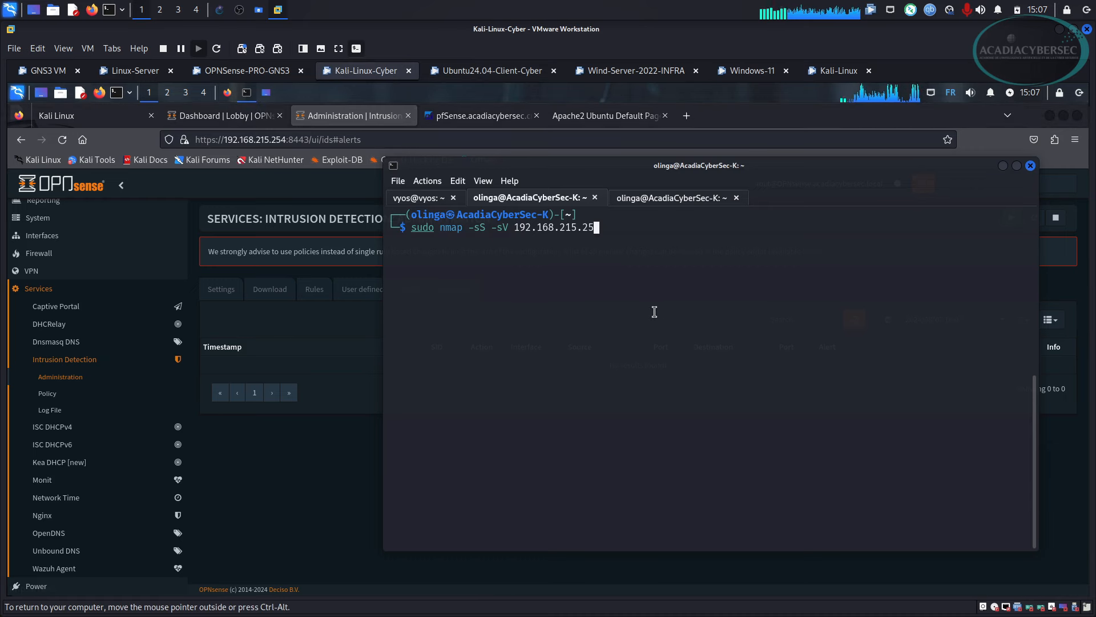
Run sudo nmap -sS -sV against 192.168.215.25 from Kali, then reload the OPNsense alerts.
{"action": "key", "text": "Return"}
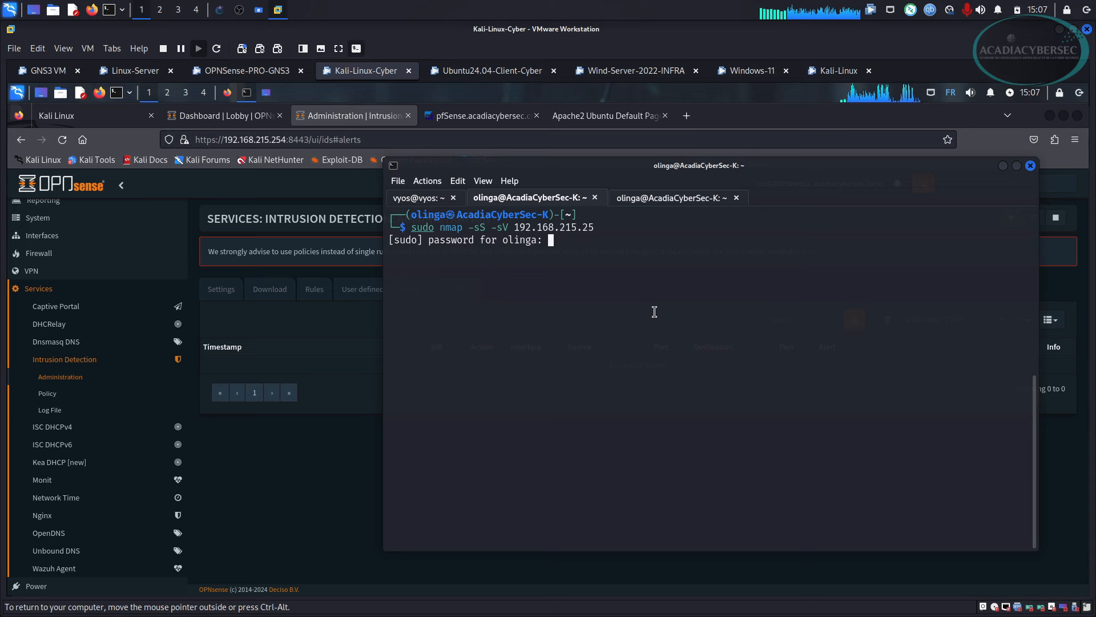
{"action": "key", "text": "Return"}
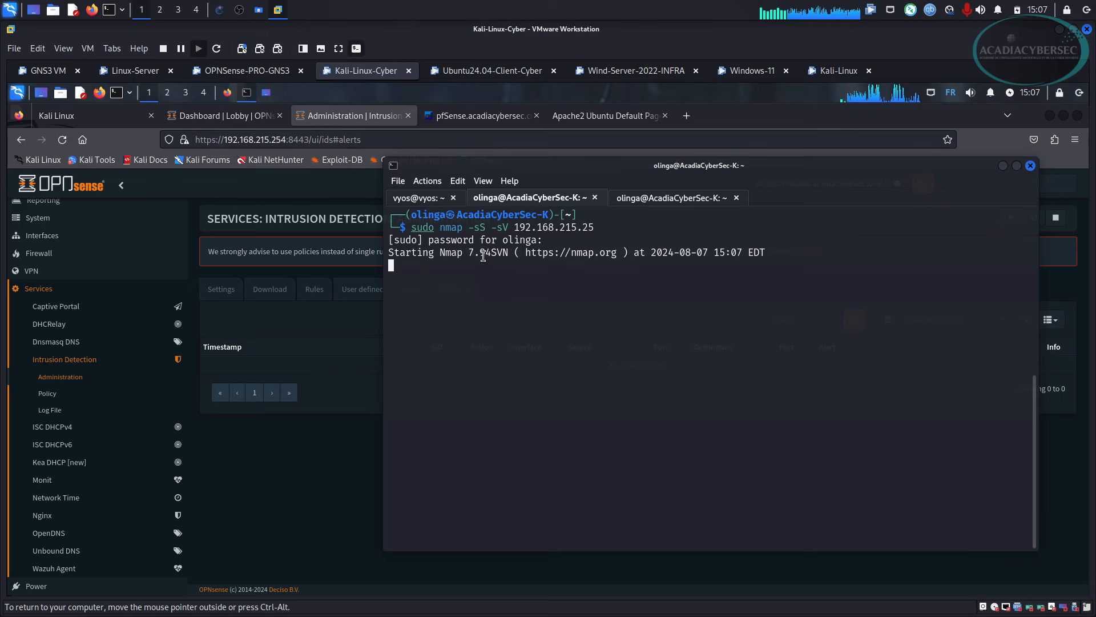
{"action": "left_click", "coordinate": [338, 437]}
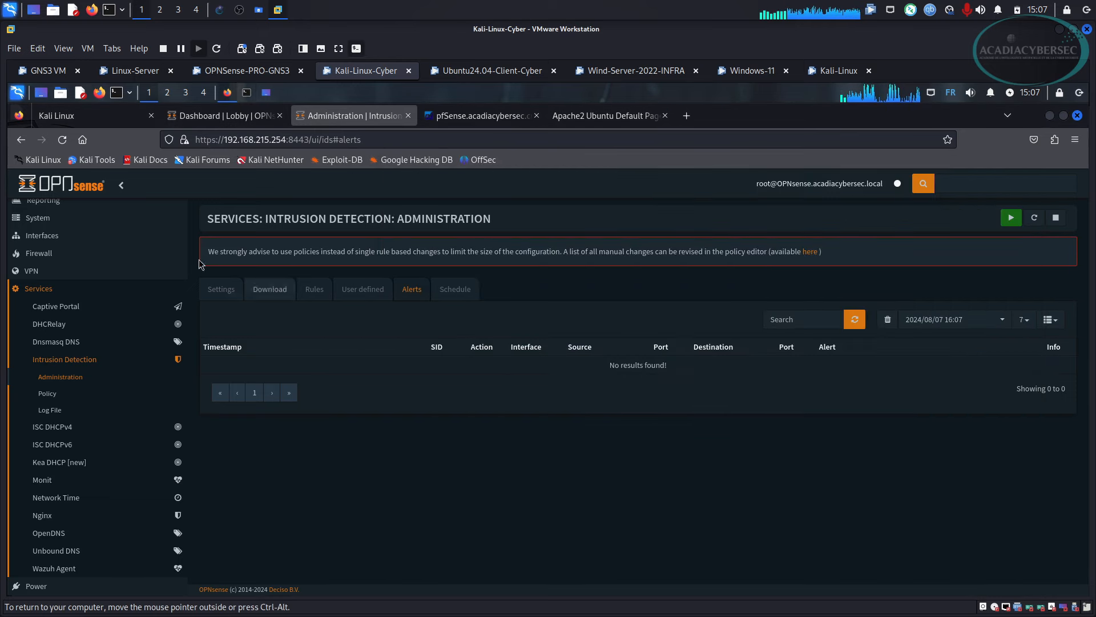
{"action": "left_click", "coordinate": [64, 142]}
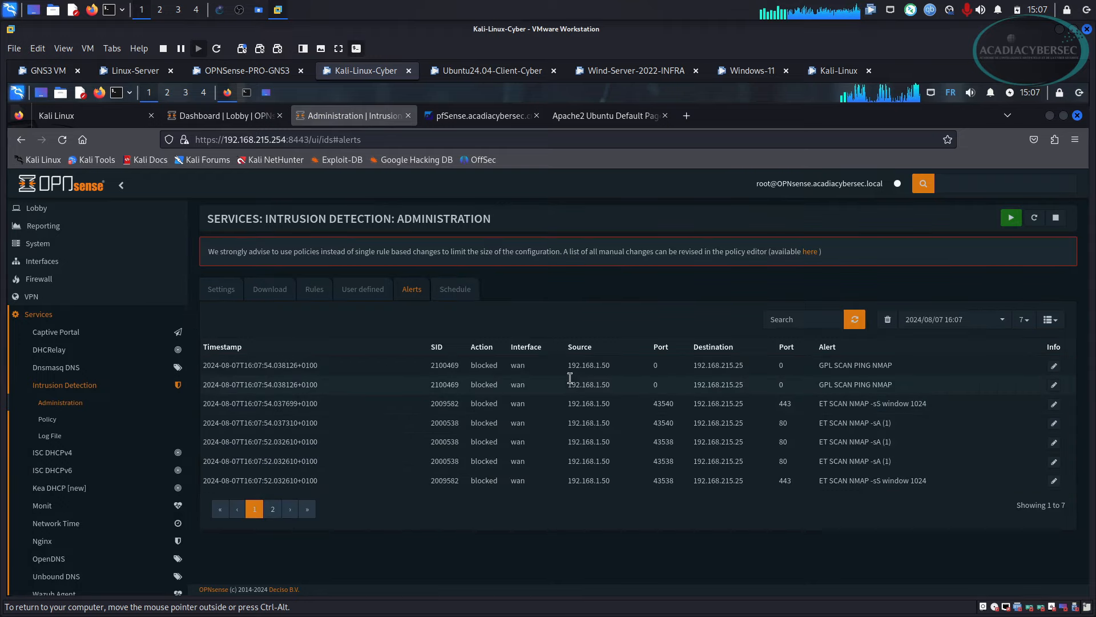
Check the new alerts: source 192.168.1.50, interface wan, target 192.168.215.25.
{"action": "left_click_drag", "start_coordinate": [567, 366], "coordinate": [620, 370]}
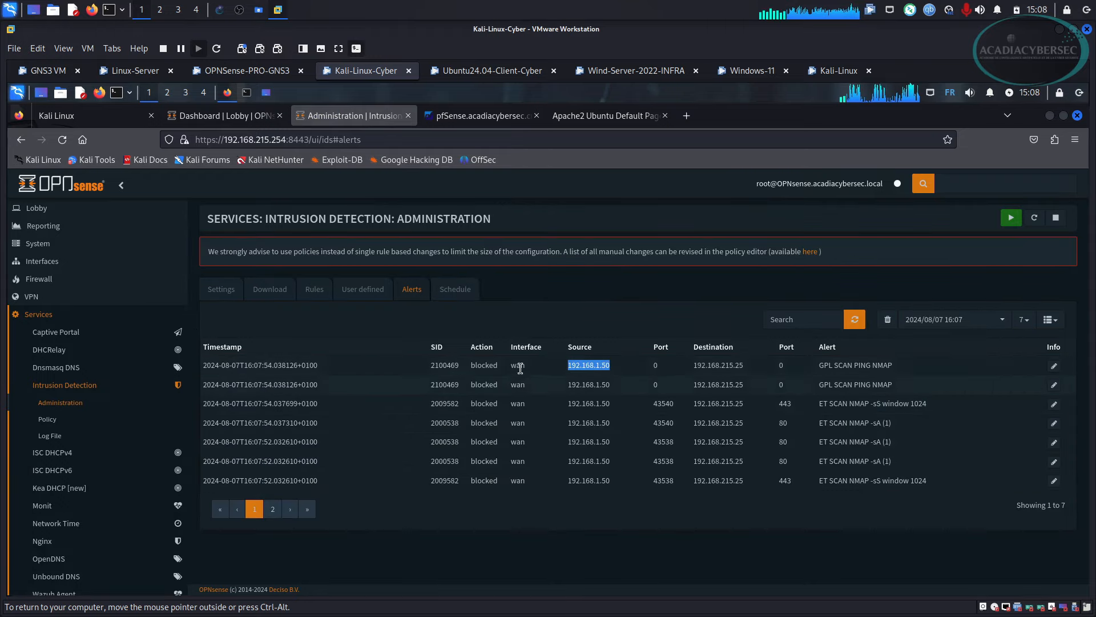
{"action": "left_click_drag", "start_coordinate": [470, 368], "coordinate": [505, 370]}
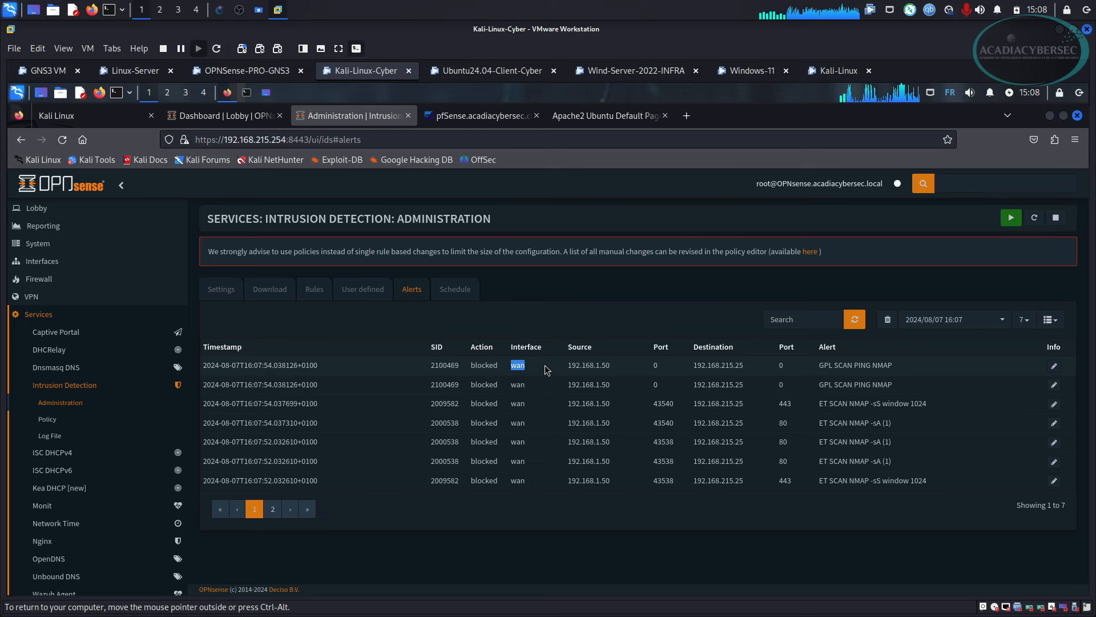
{"action": "left_click_drag", "start_coordinate": [684, 372], "coordinate": [749, 374]}
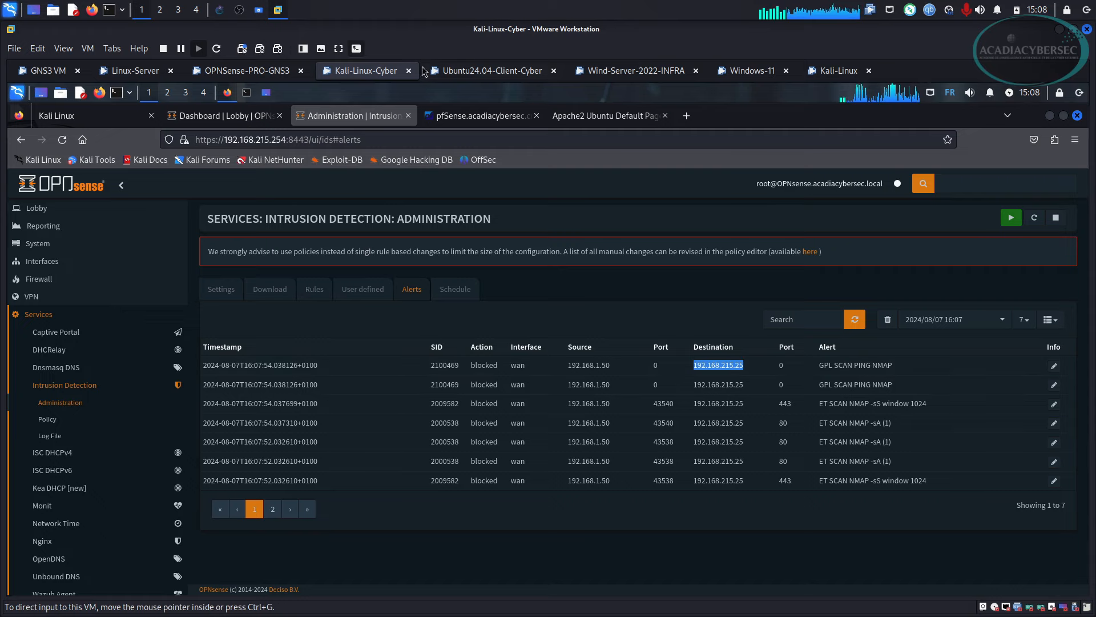
{"action": "left_click", "coordinate": [223, 12]}
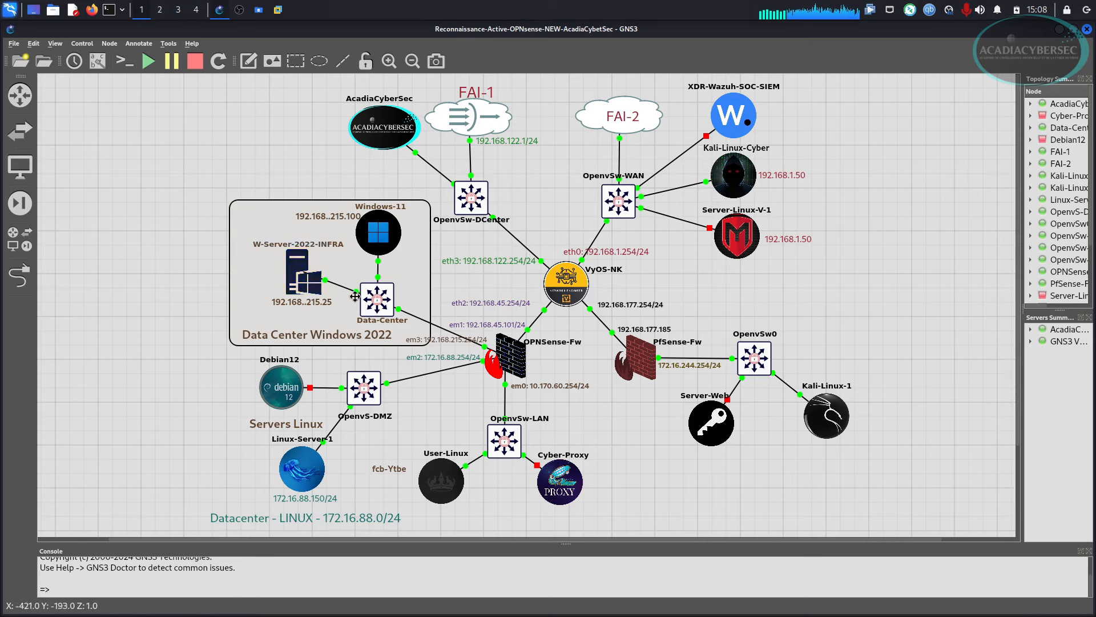
{"action": "key", "text": "alt+Tab"}
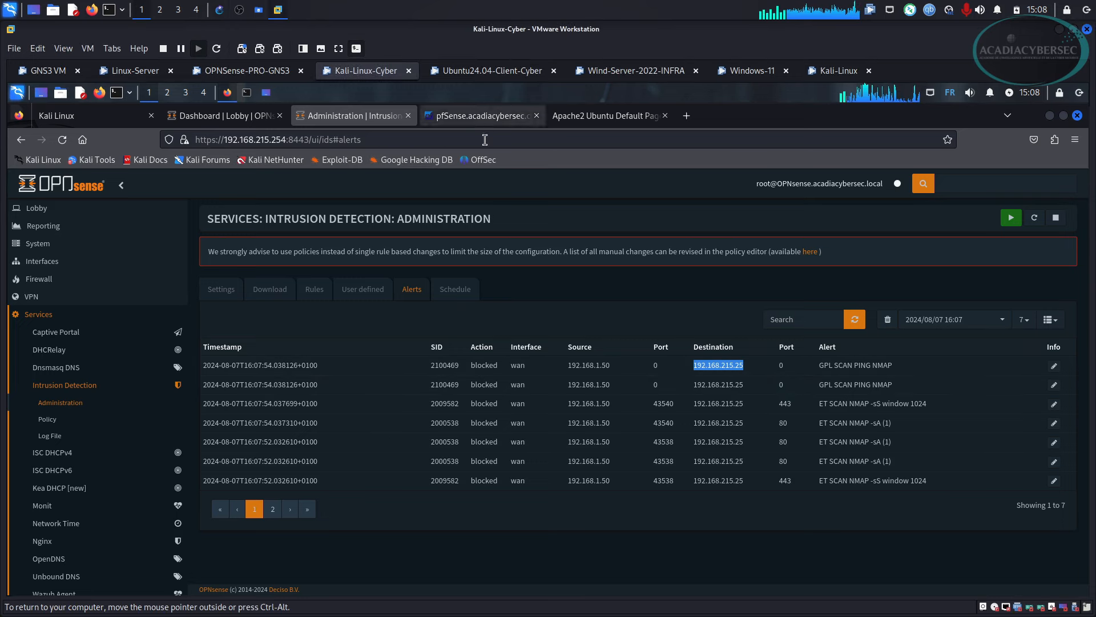
Review the nmap output reporting 0 hosts up, then show the Apache2 default page at 192.168.45.101.
{"action": "left_click", "coordinate": [250, 95]}
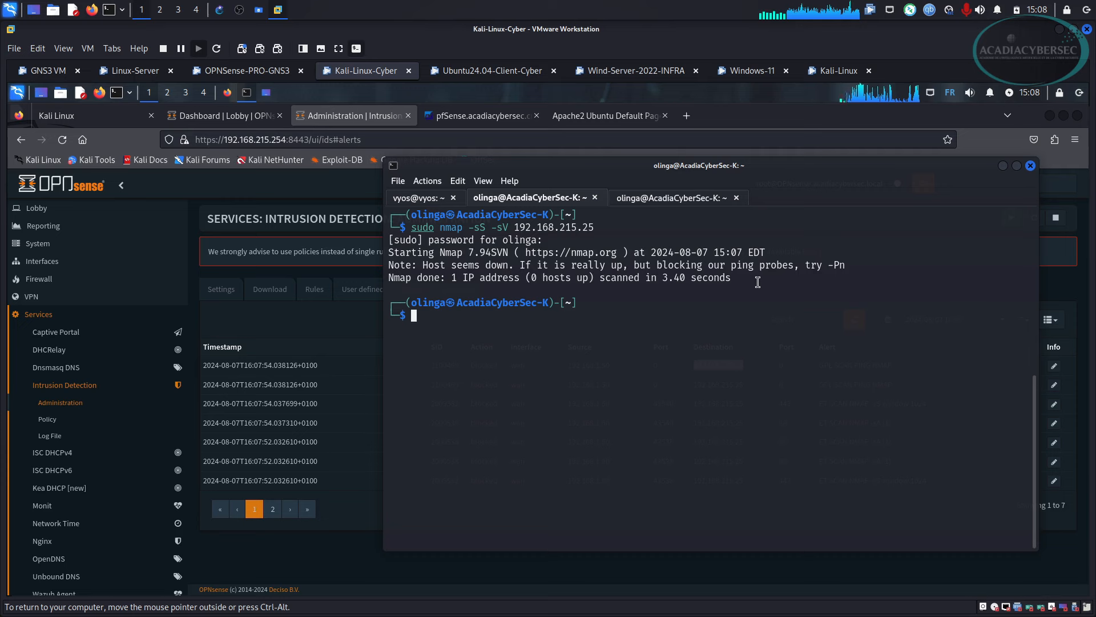
{"action": "left_click_drag", "start_coordinate": [758, 282], "coordinate": [388, 241]}
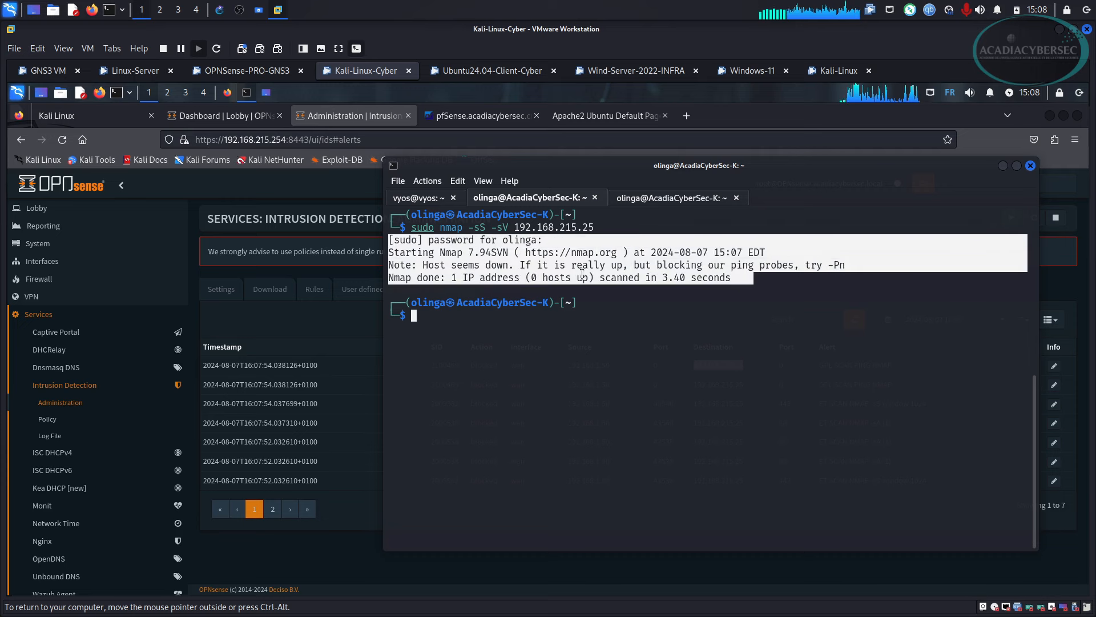
{"action": "left_click", "coordinate": [513, 360]}
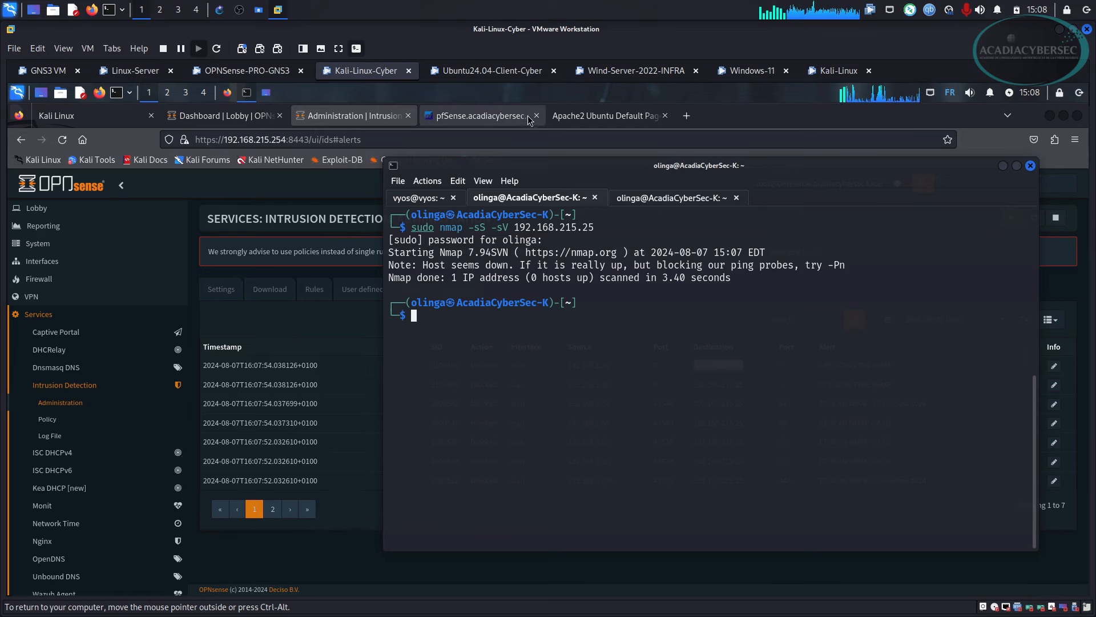
{"action": "left_click", "coordinate": [597, 117]}
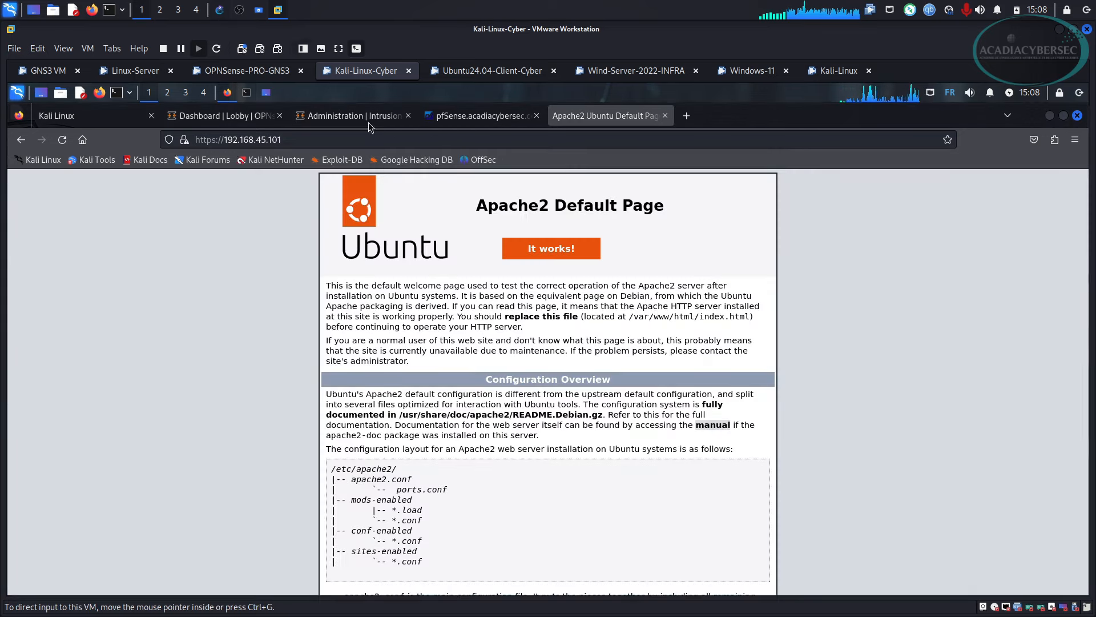
Append /?requete= to the 192.168.45.101 address in Firefox's address bar.
{"action": "left_click", "coordinate": [219, 10]}
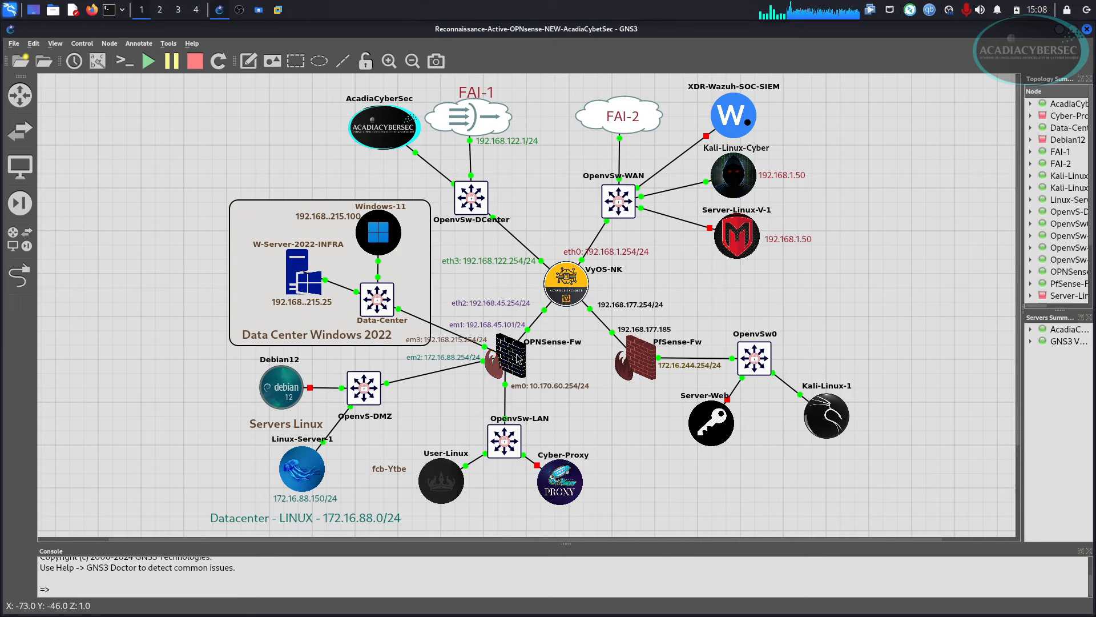
{"action": "mouse_move", "coordinate": [519, 358]}
{"action": "key", "text": "alt+Tab"}
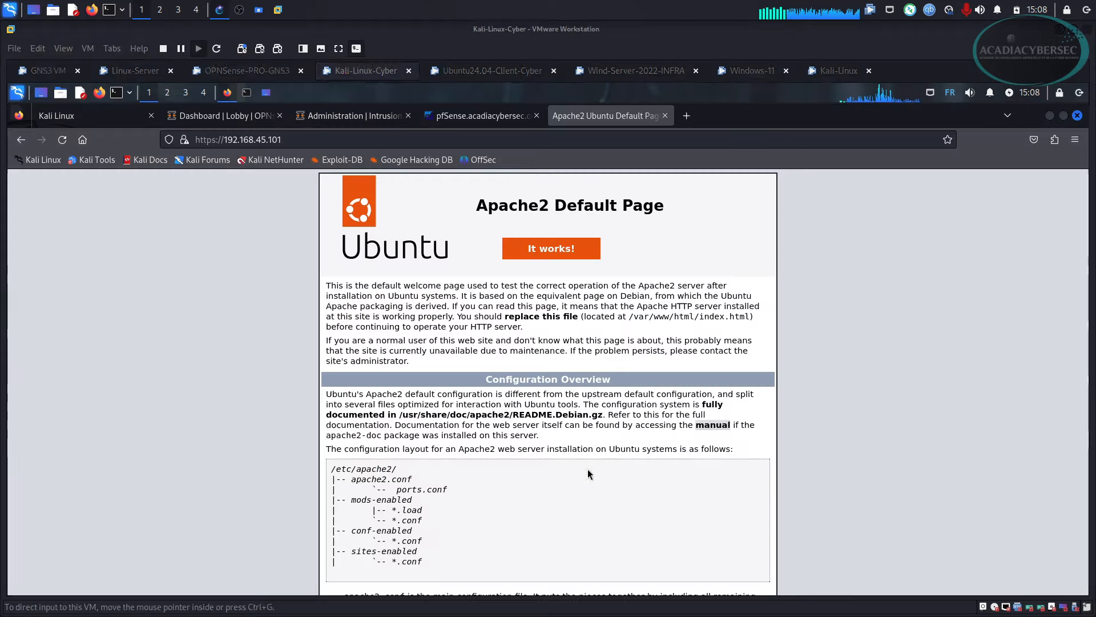
{"action": "left_click", "coordinate": [328, 134]}
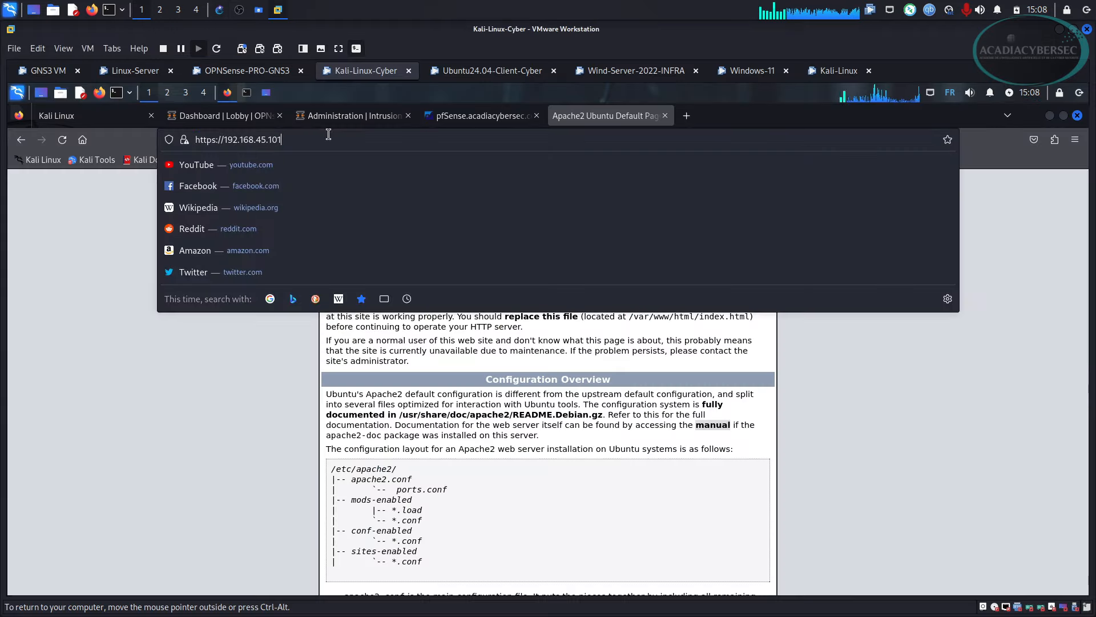
{"action": "type", "text": "/"}
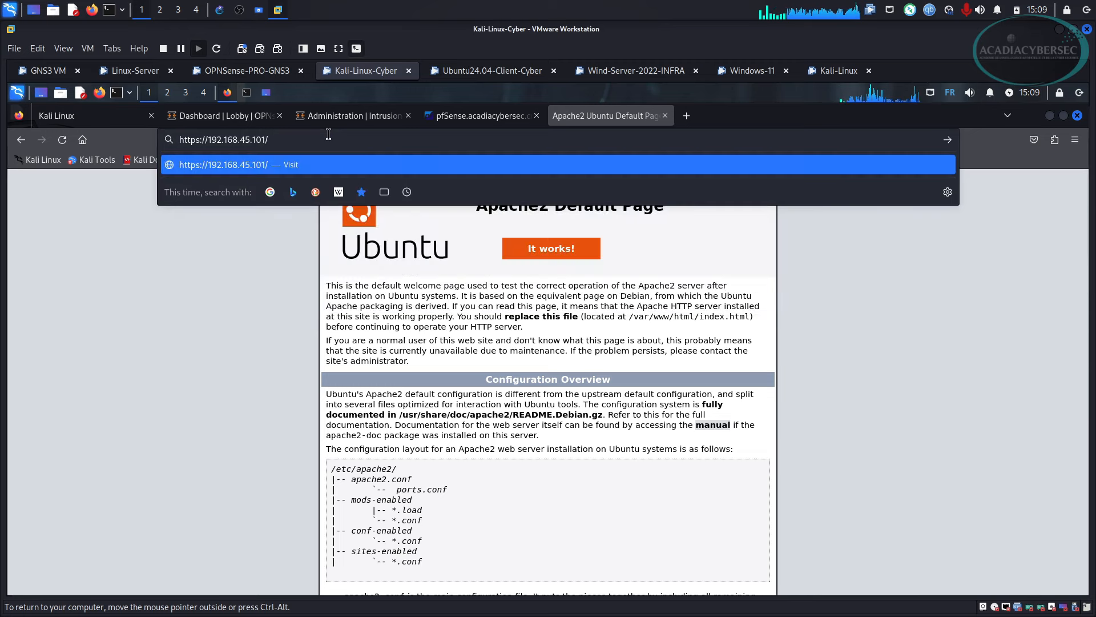
{"action": "type", "text": "?"}
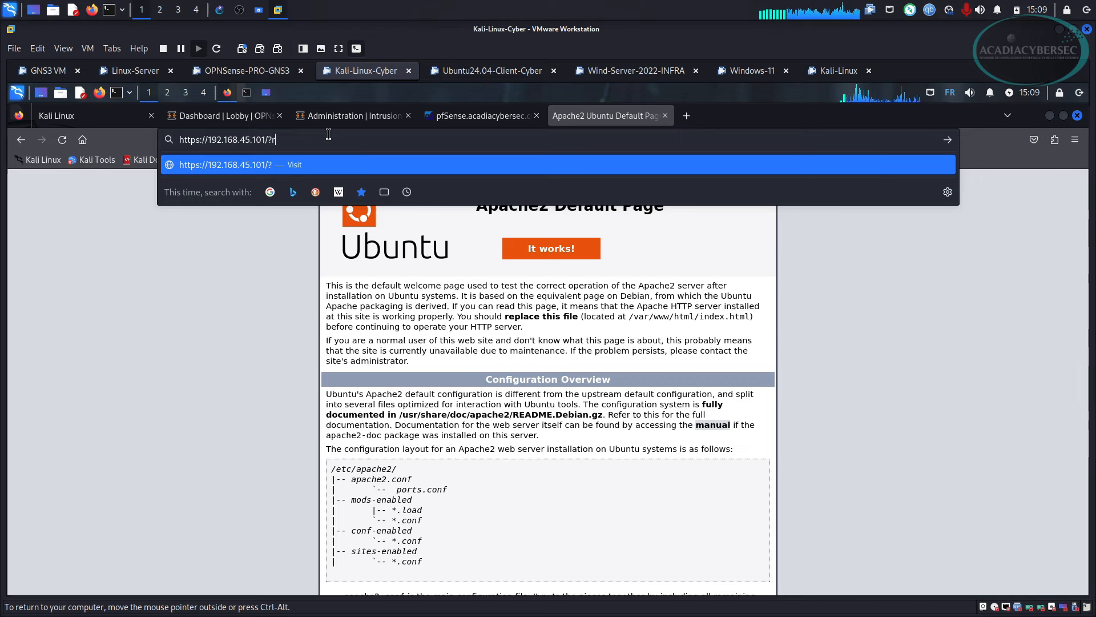
{"action": "type", "text": "reque"}
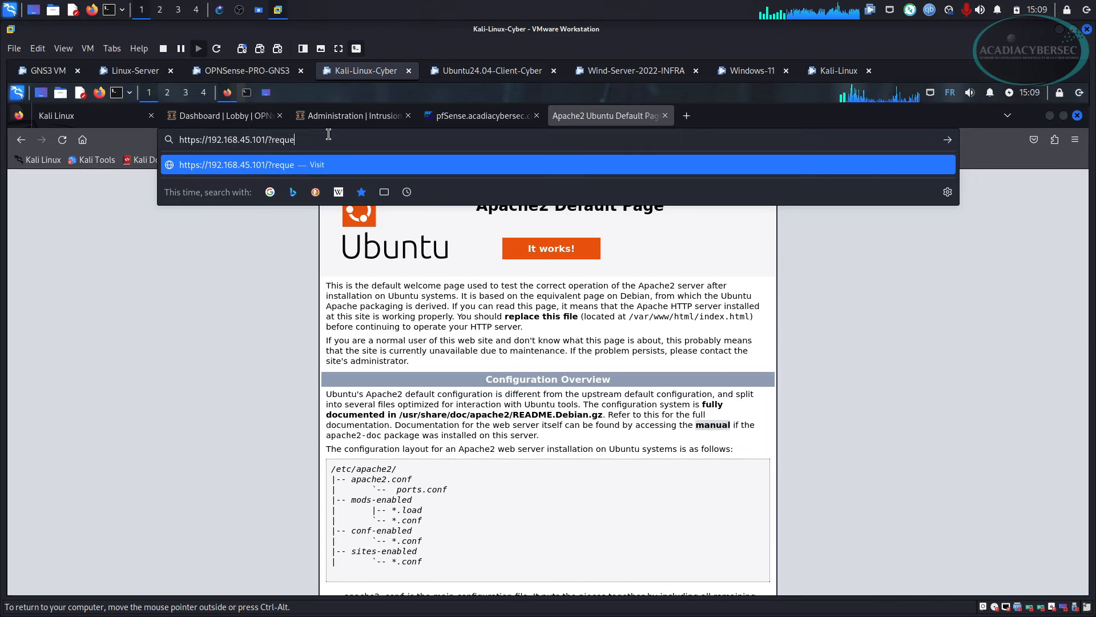
{"action": "type", "text": "te"}
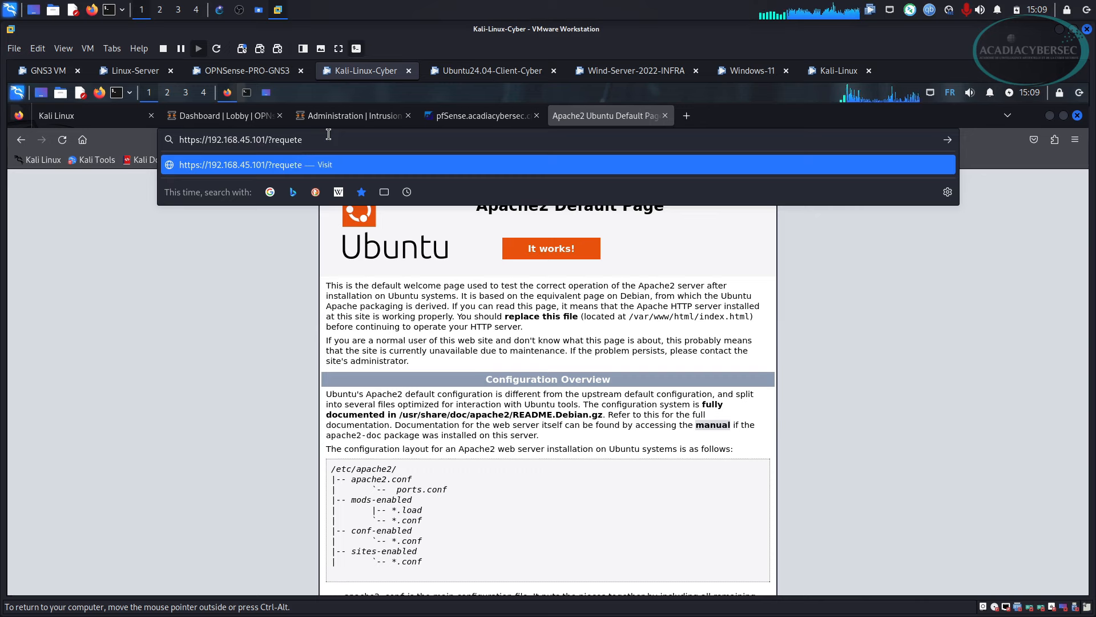
{"action": "type", "text": "='1'='1"}
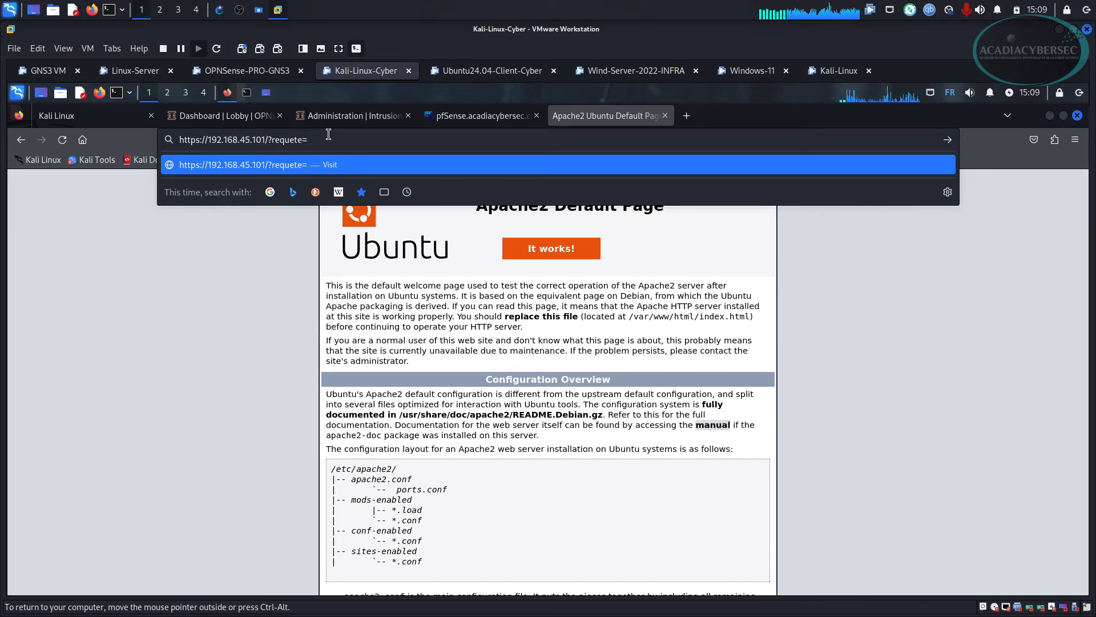
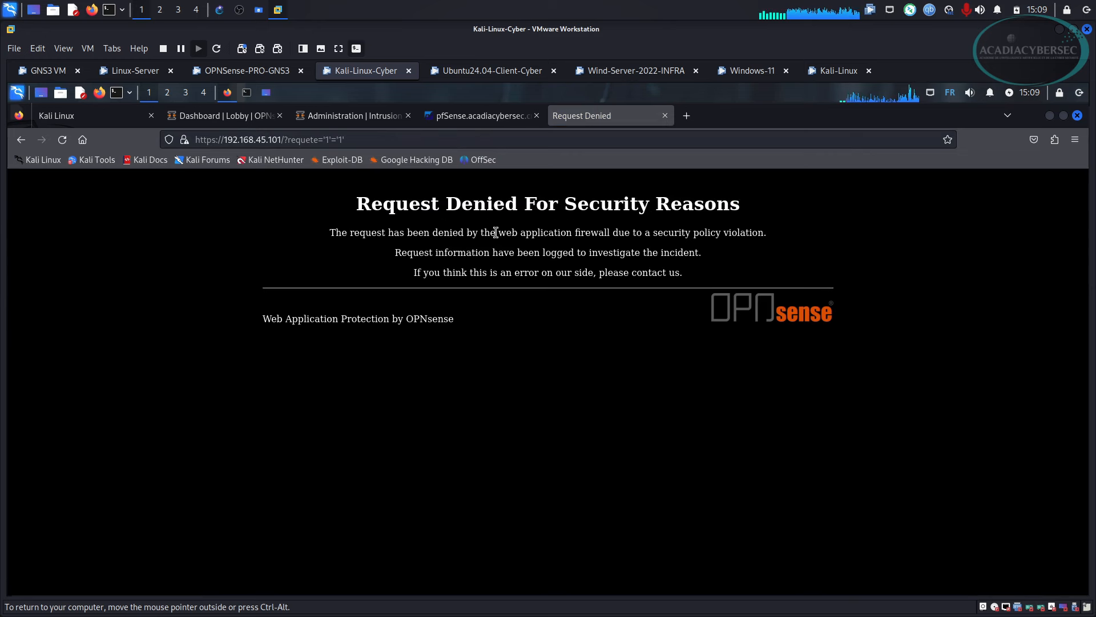
{"action": "left_click_drag", "start_coordinate": [496, 233], "coordinate": [614, 237]}
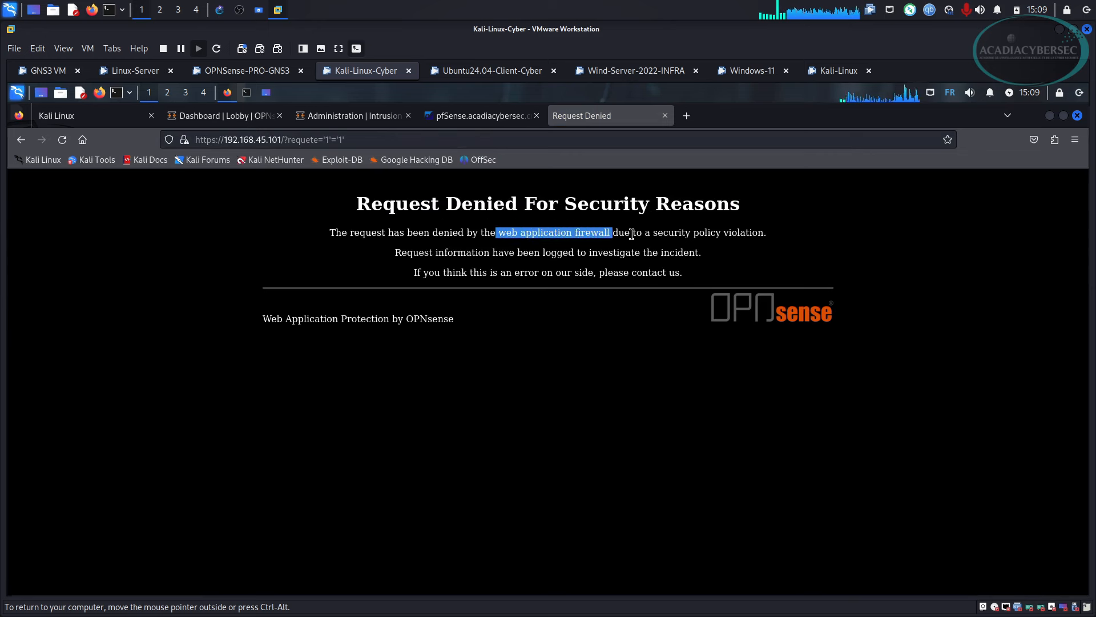
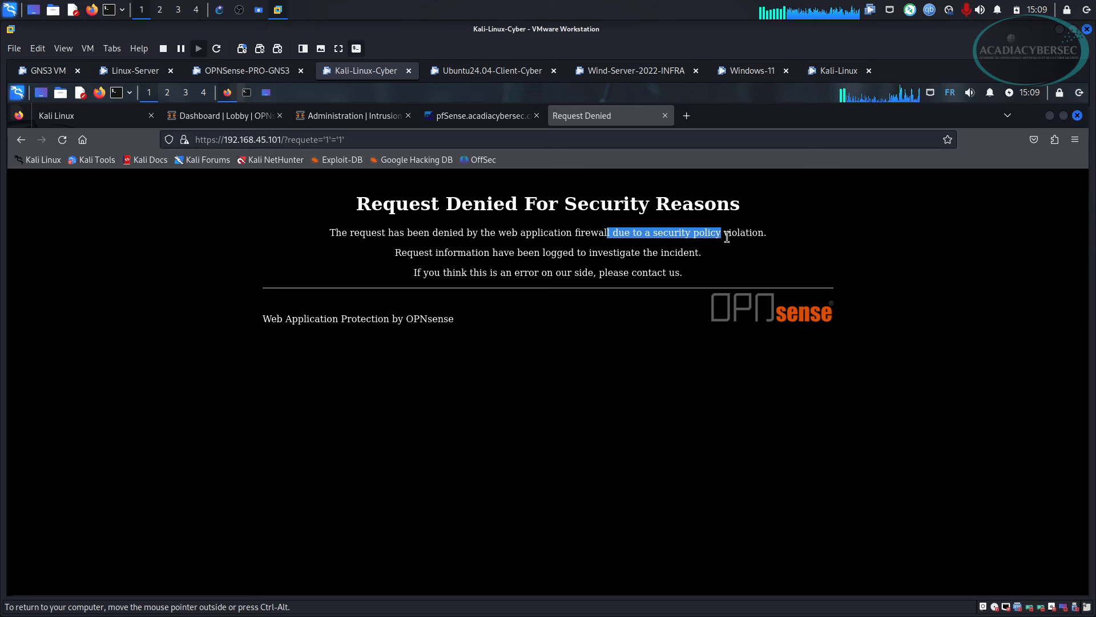
Highlight the 'security policy violation' wording on the OPNsense block page.
{"action": "left_click_drag", "start_coordinate": [727, 238], "coordinate": [752, 236]}
{"action": "left_click", "coordinate": [619, 244]}
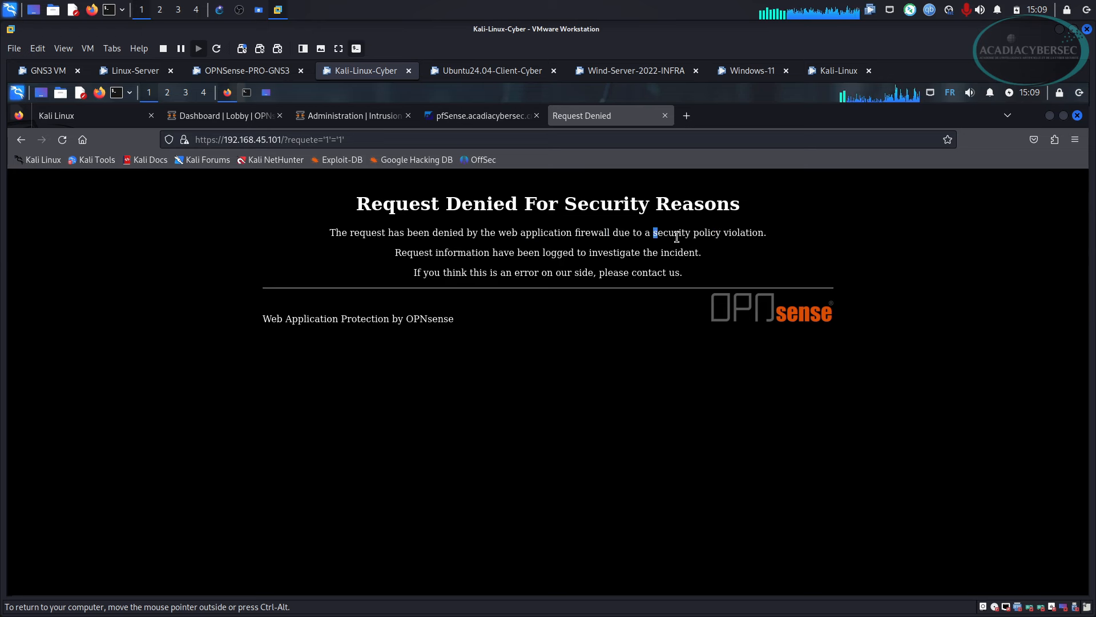
{"action": "left_click_drag", "start_coordinate": [677, 237], "coordinate": [718, 237]}
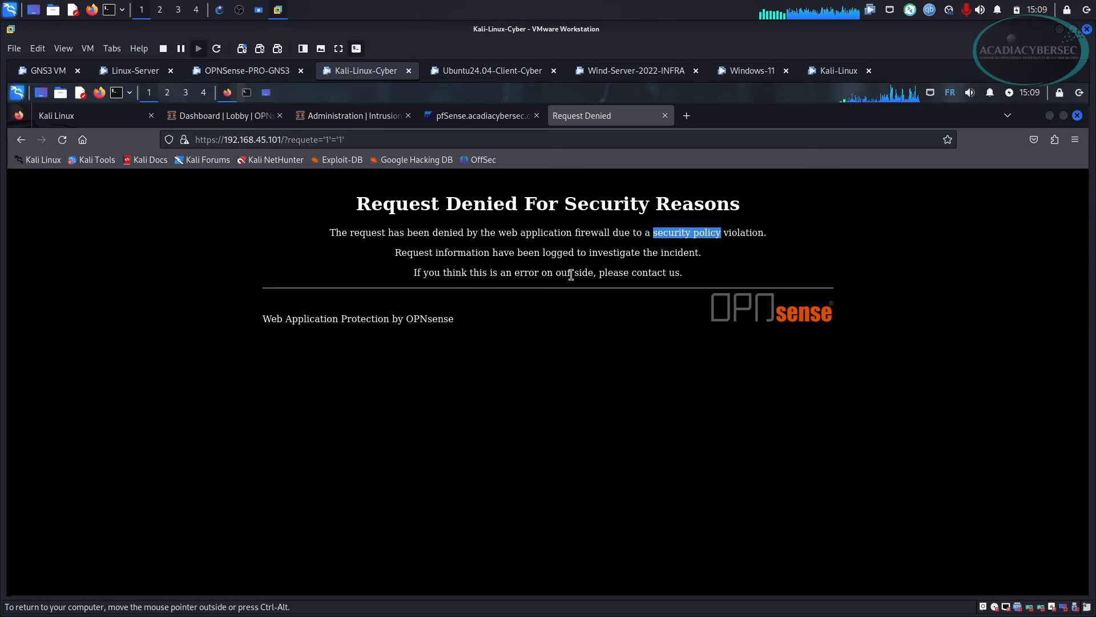
In the Ubuntu client's web log, highlight source IP 192.168.1.50, the requete= parameter and the Firefox user agent.
{"action": "left_click", "coordinate": [498, 72]}
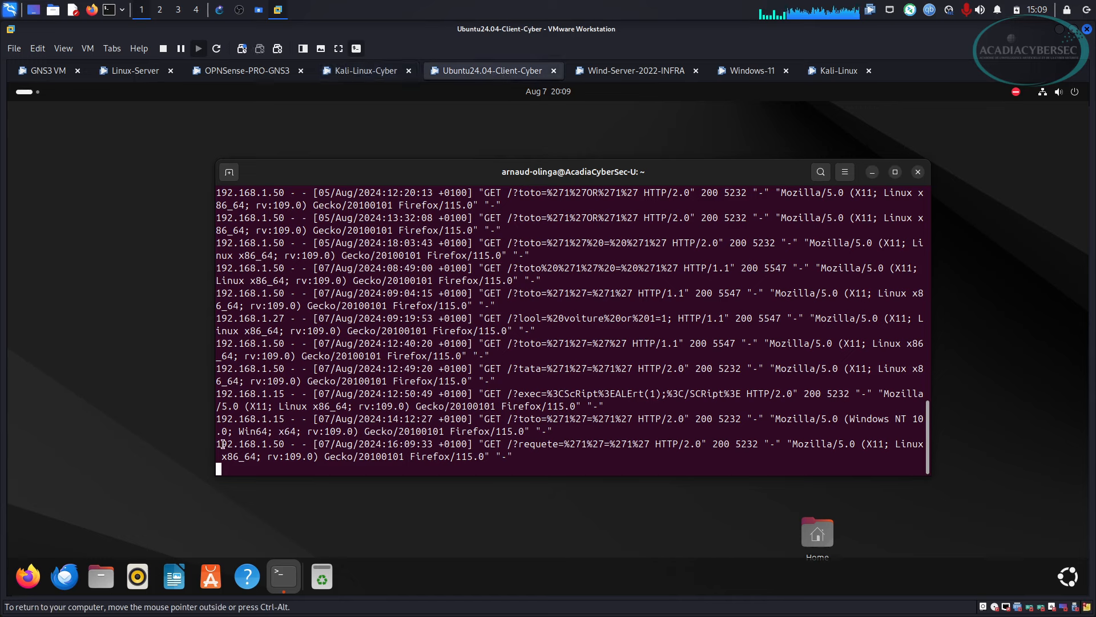
{"action": "left_click_drag", "start_coordinate": [217, 445], "coordinate": [285, 445]}
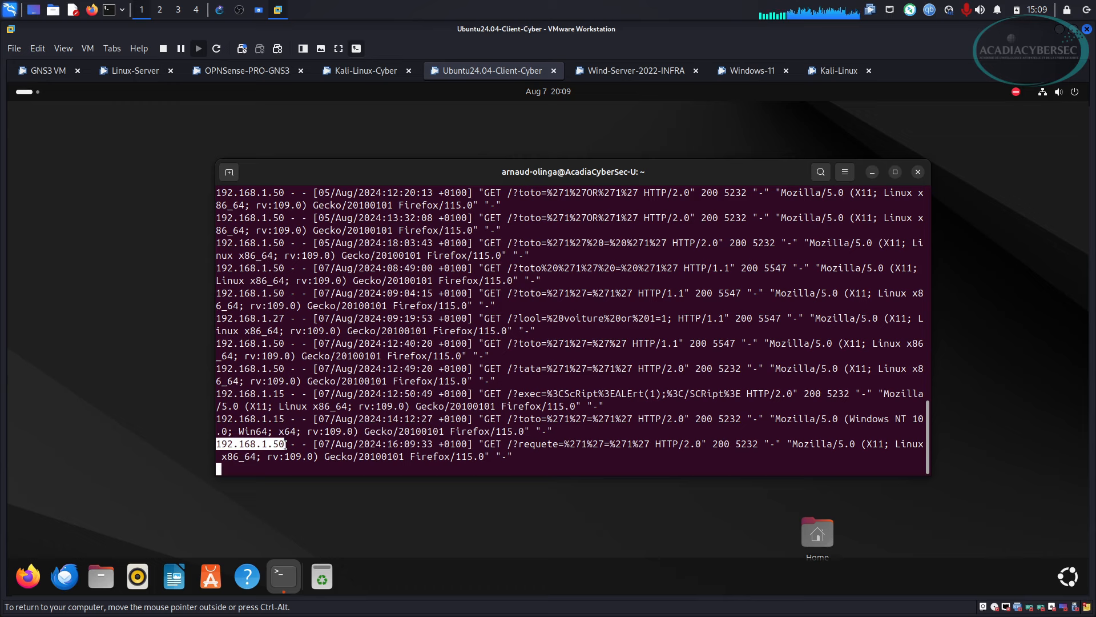
{"action": "left_click_drag", "start_coordinate": [519, 446], "coordinate": [564, 447]}
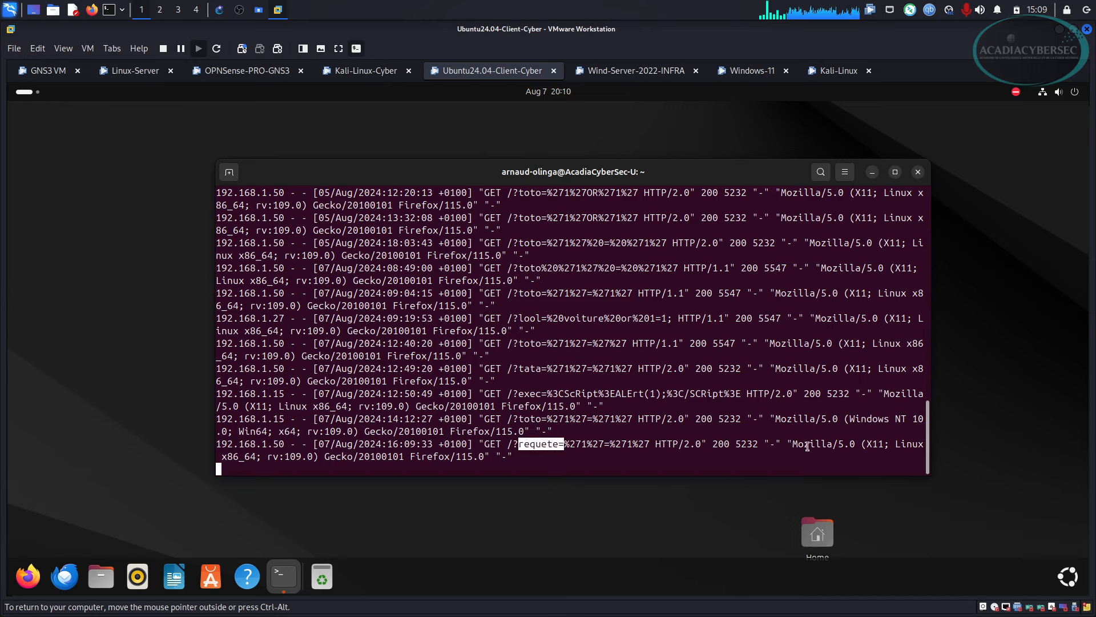
{"action": "left_click_drag", "start_coordinate": [799, 445], "coordinate": [872, 450]}
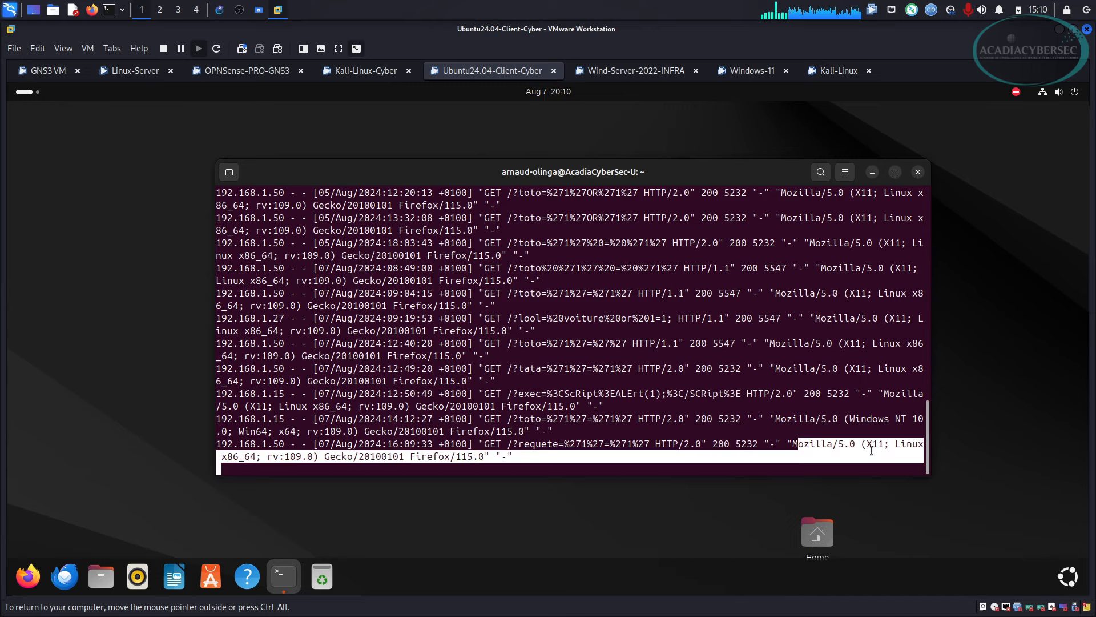
{"action": "left_click", "coordinate": [258, 461]}
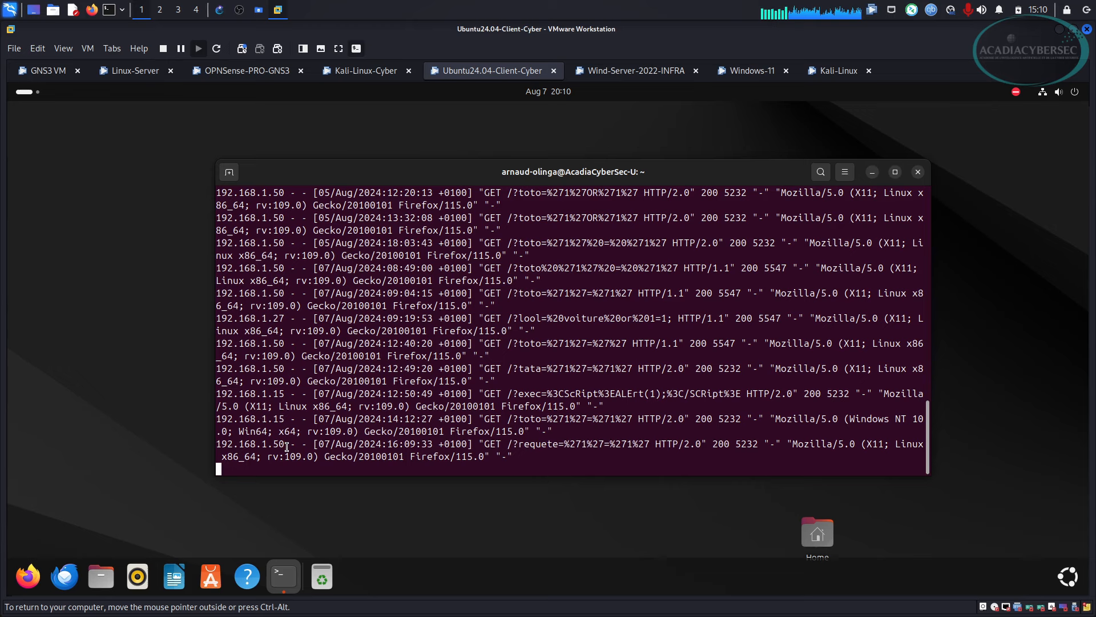
{"action": "left_click_drag", "start_coordinate": [285, 444], "coordinate": [217, 445]}
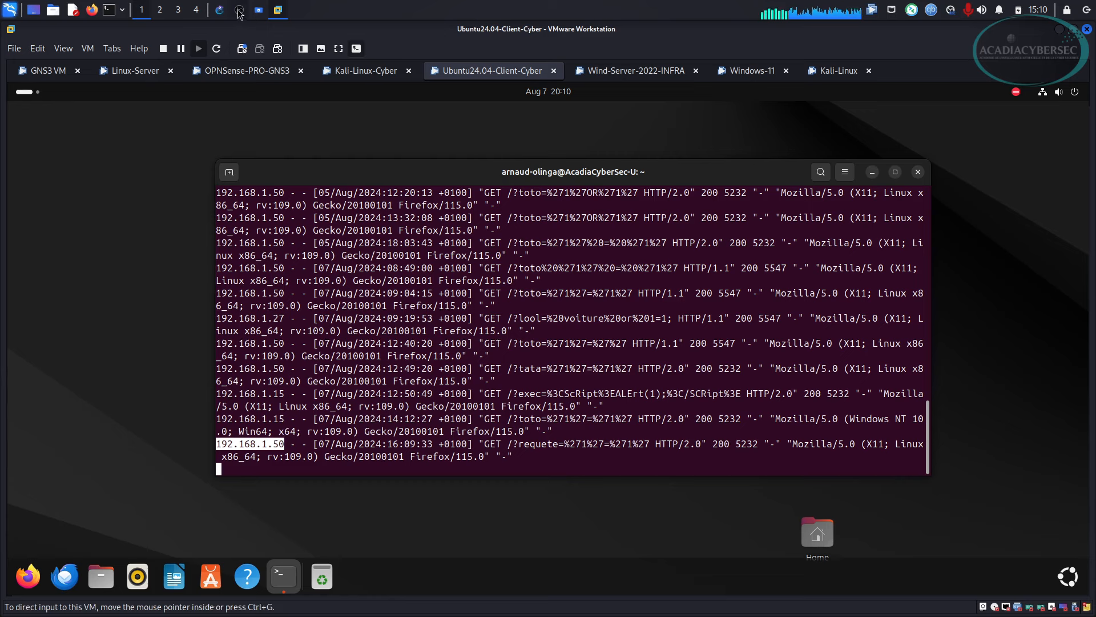
Review the GNS3 lab topology, then switch to the Kali-Linux VM.
{"action": "left_click", "coordinate": [219, 10]}
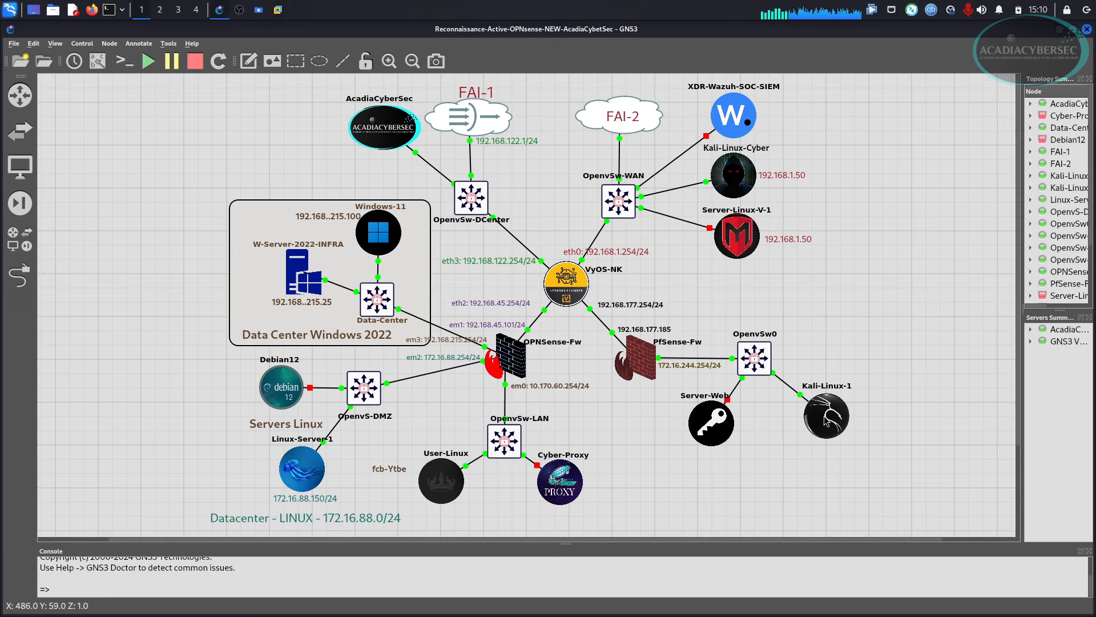
{"action": "mouse_move", "coordinate": [826, 420]}
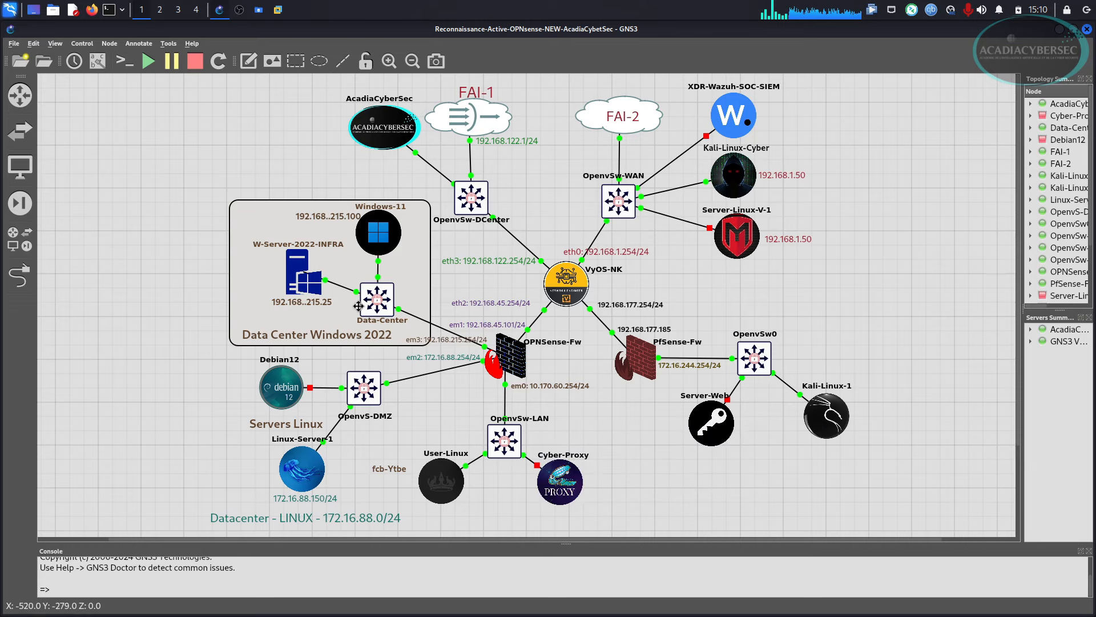
{"action": "left_click", "coordinate": [278, 11]}
{"action": "left_click", "coordinate": [822, 73]}
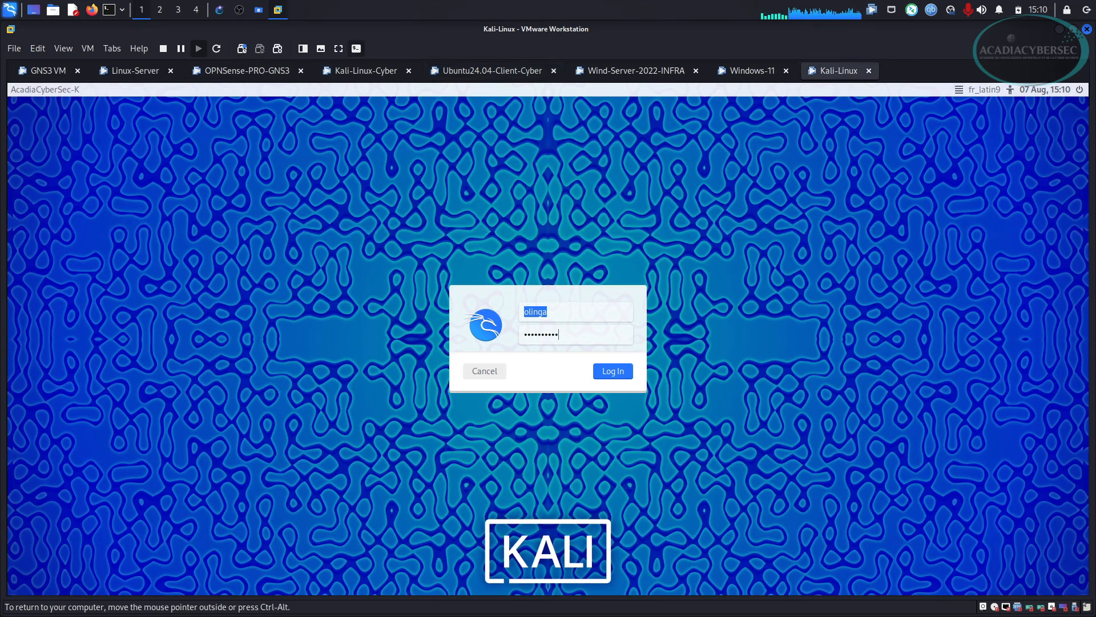
Unlock the Kali desktop and ping 192.168.215.100, stopping after two replies.
{"action": "key", "text": "Return"}
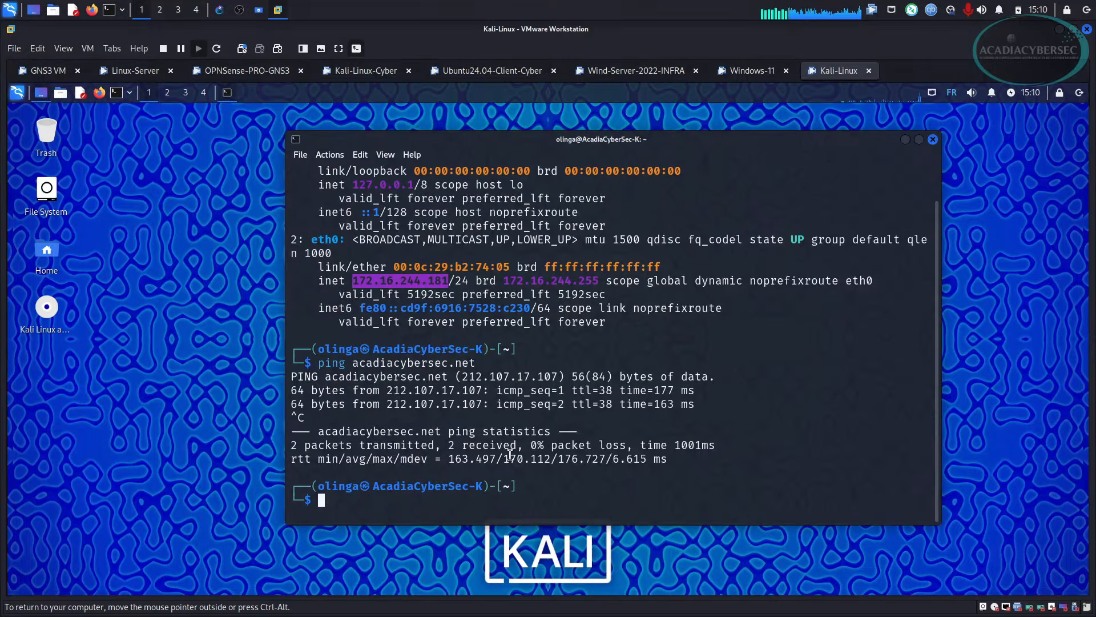
{"action": "type", "text": "ping"}
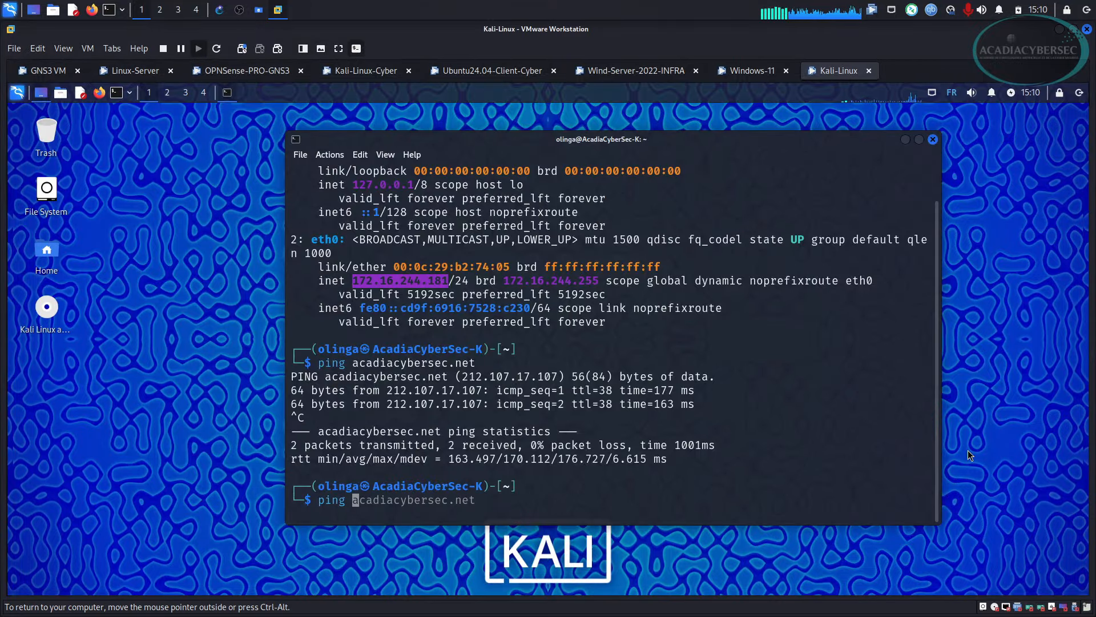
{"action": "key", "text": "Right"}
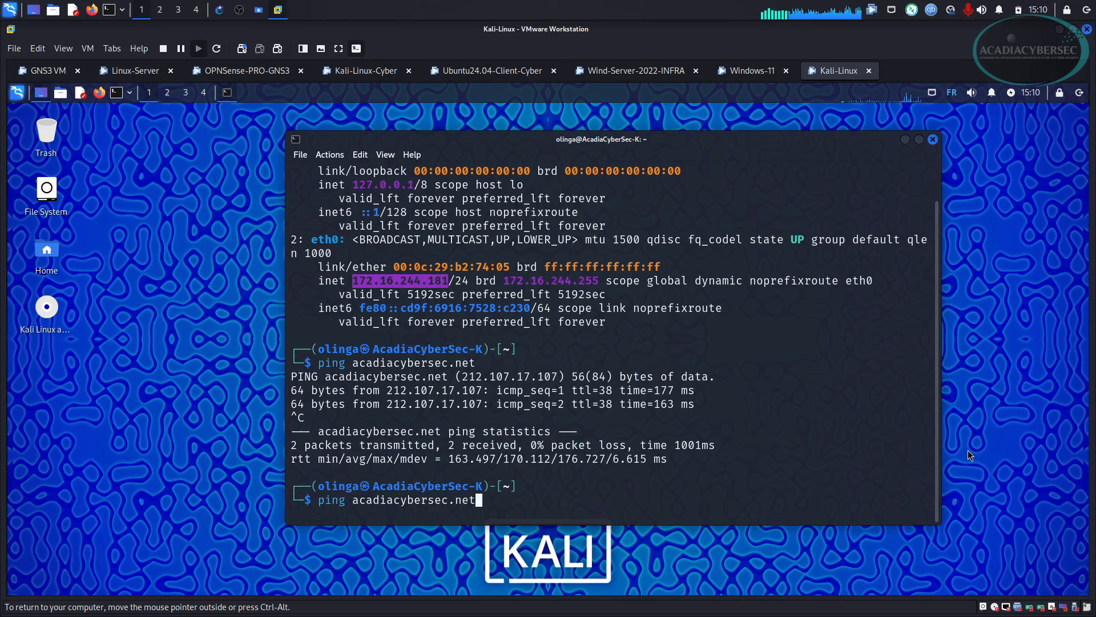
{"action": "key", "text": "BackSpace"}
{"action": "key", "text": "BackSpace"}
{"action": "key", "text": "BackSpace"}
{"action": "key", "text": "BackSpace"}
{"action": "key", "text": "BackSpace"}
{"action": "key", "text": "BackSpace"}
{"action": "key", "text": "BackSpace"}
{"action": "key", "text": "BackSpace"}
{"action": "key", "text": "BackSpace"}
{"action": "key", "text": "BackSpace"}
{"action": "key", "text": "BackSpace"}
{"action": "key", "text": "BackSpace"}
{"action": "key", "text": "BackSpace"}
{"action": "key", "text": "BackSpace"}
{"action": "key", "text": "BackSpace"}
{"action": "key", "text": "BackSpace"}
{"action": "key", "text": "BackSpace"}
{"action": "key", "text": "BackSpace"}
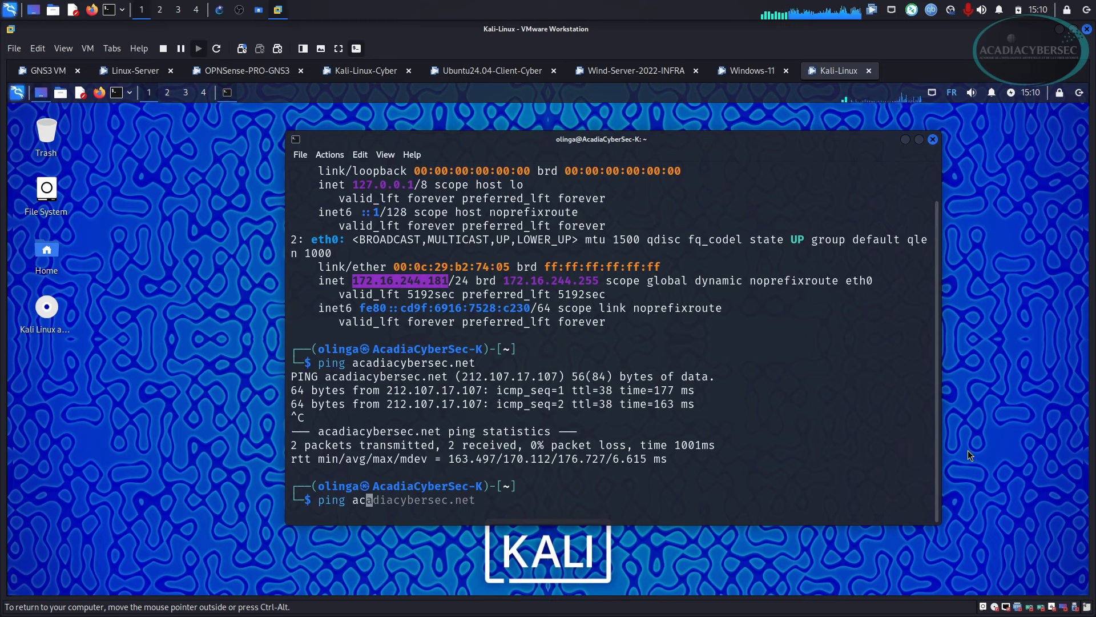
{"action": "type", "text": "19"}
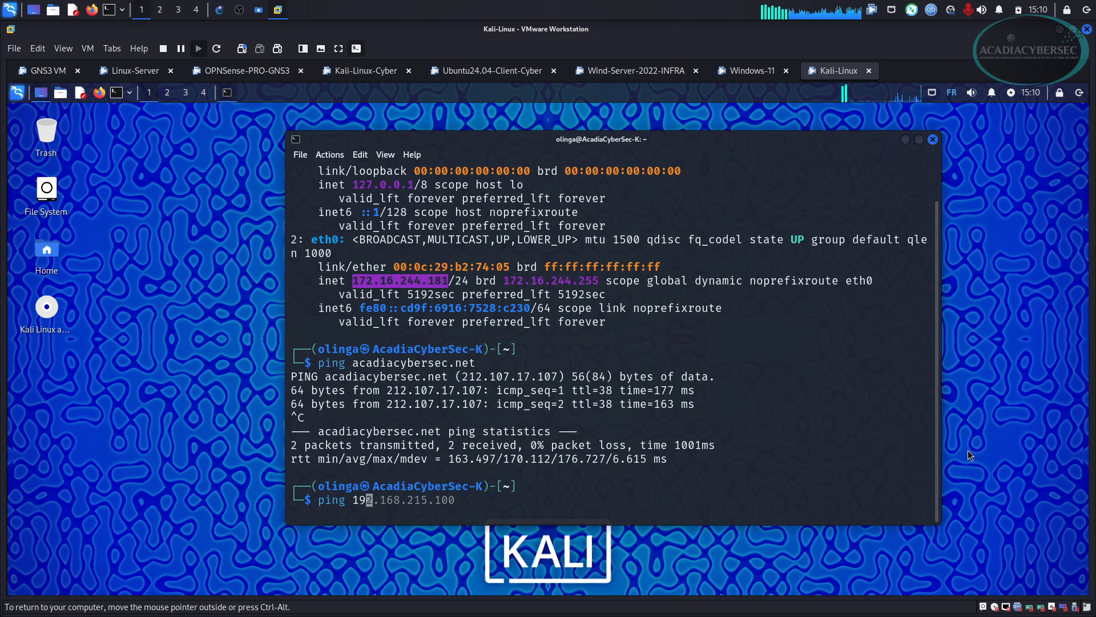
{"action": "key", "text": "Right"}
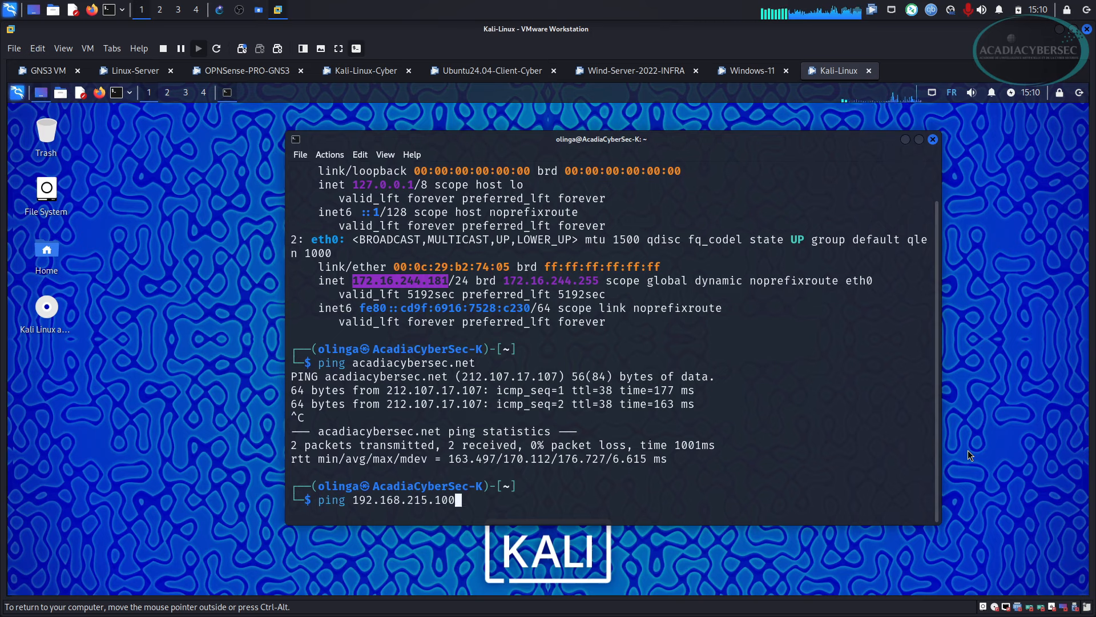
{"action": "key", "text": "Return"}
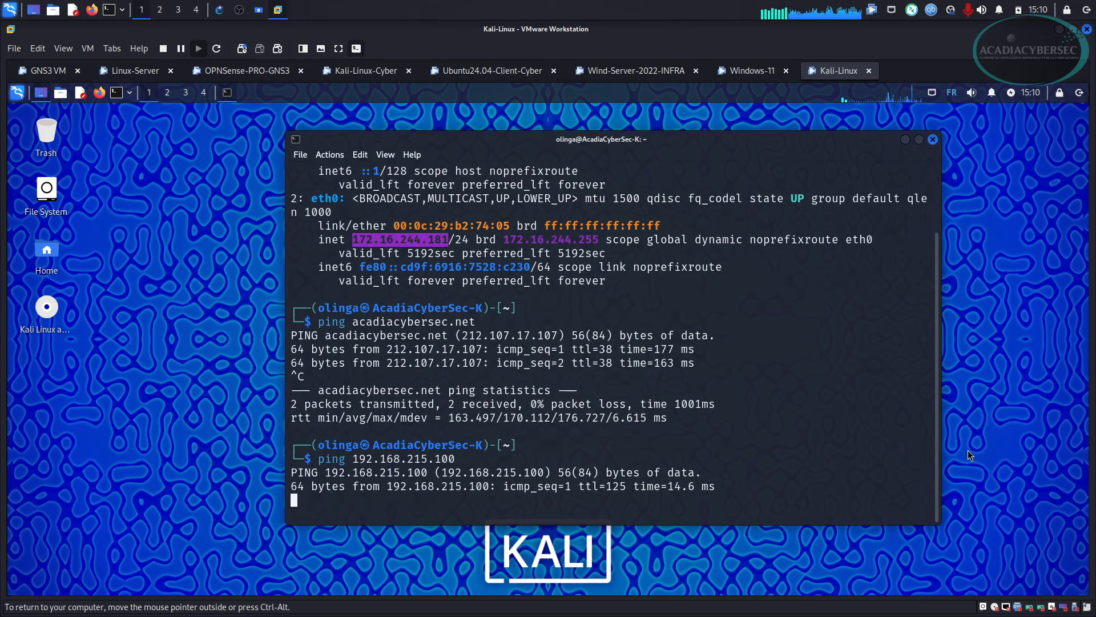
{"action": "key", "text": "ctrl+c"}
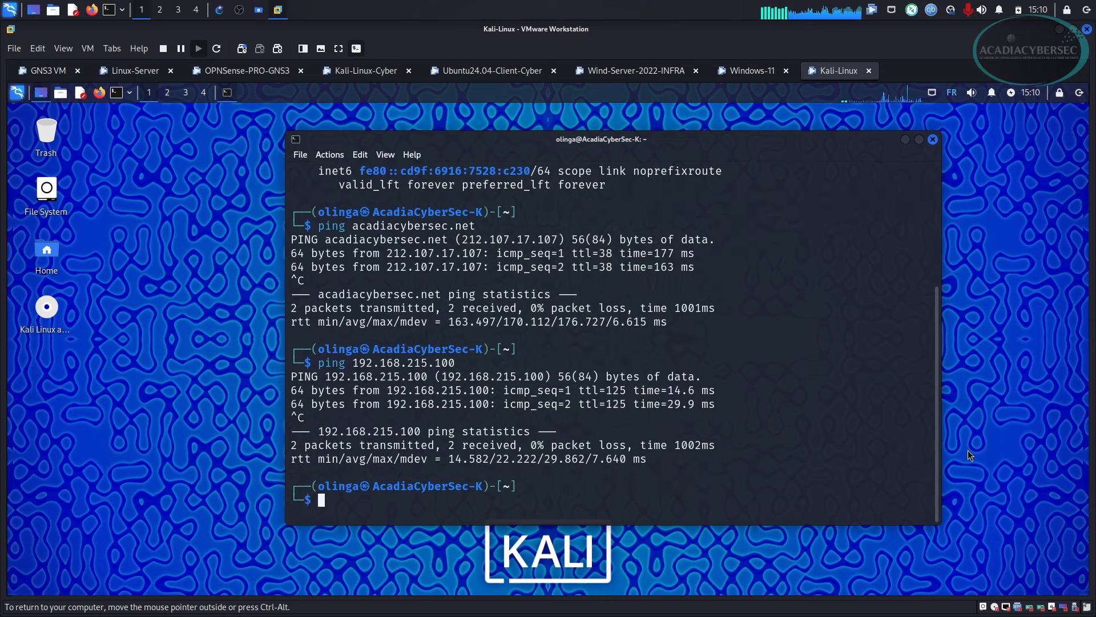
Edit the previous ping to target 192.168.215.25 and stop it after replies.
{"action": "key", "text": "Up"}
{"action": "key", "text": "Left"}
{"action": "key", "text": "Left"}
{"action": "key", "text": "Left"}
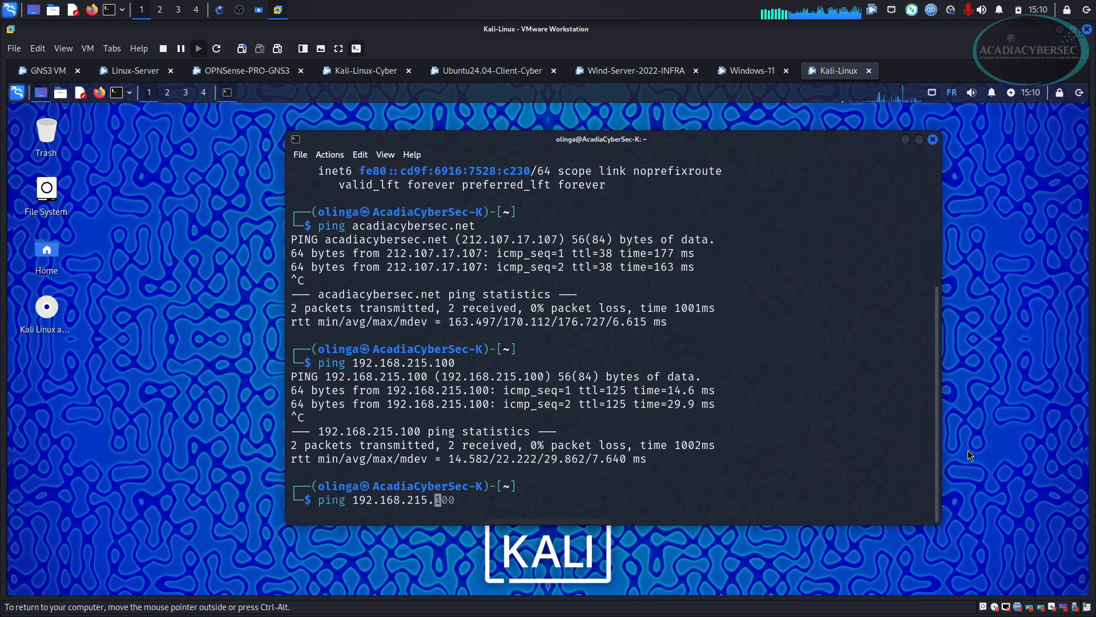
{"action": "type", "text": "25"}
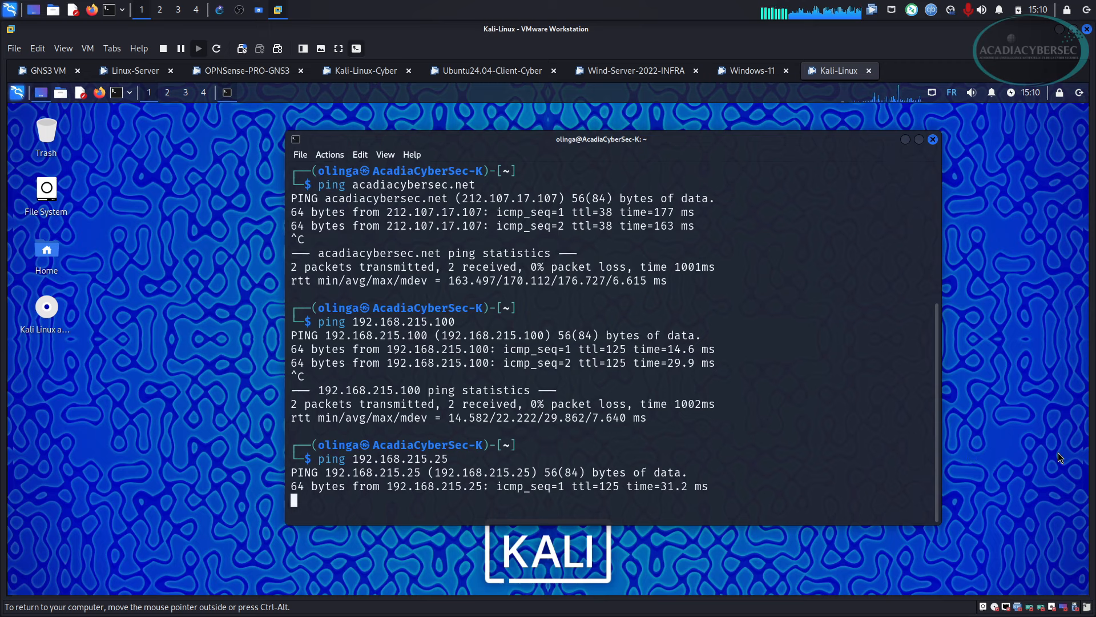
{"action": "key", "text": "ctrl+c"}
Clear the terminal and run sudo nmap -sS -sV 192.168.215.25, entering the sudo password.
{"action": "key", "text": "ctrl+l"}
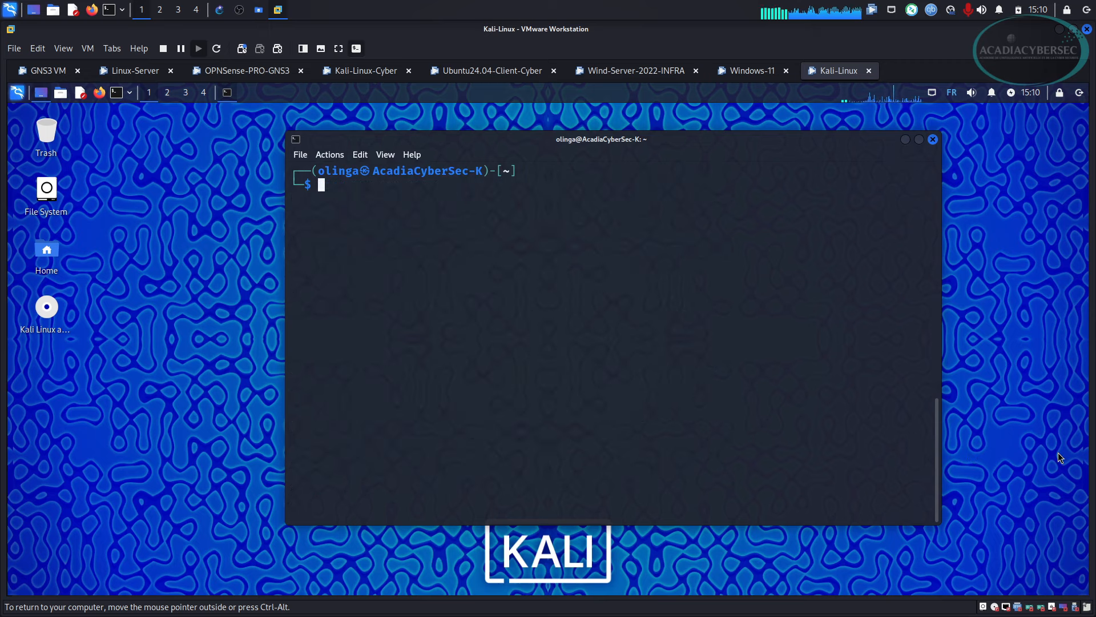
{"action": "type", "text": "s"}
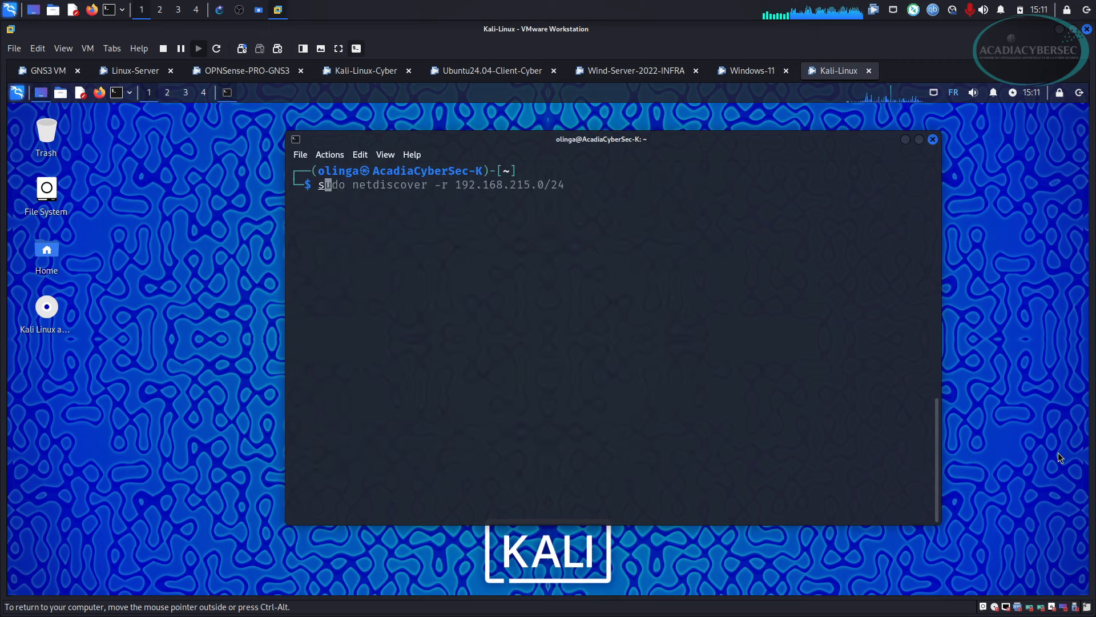
{"action": "type", "text": "udo "}
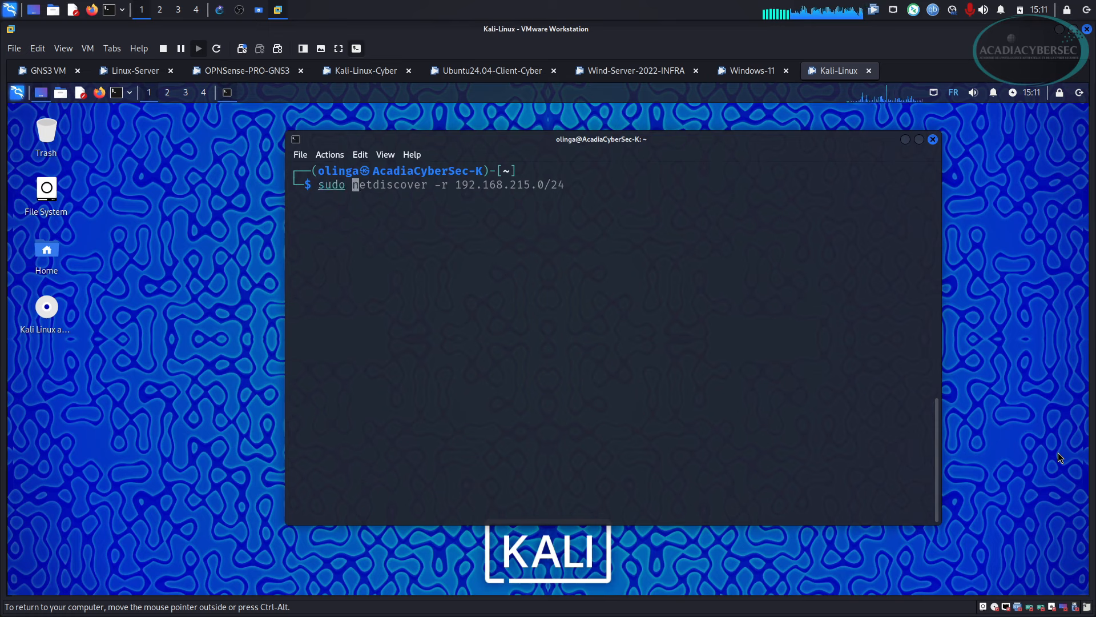
{"action": "type", "text": "nmap"}
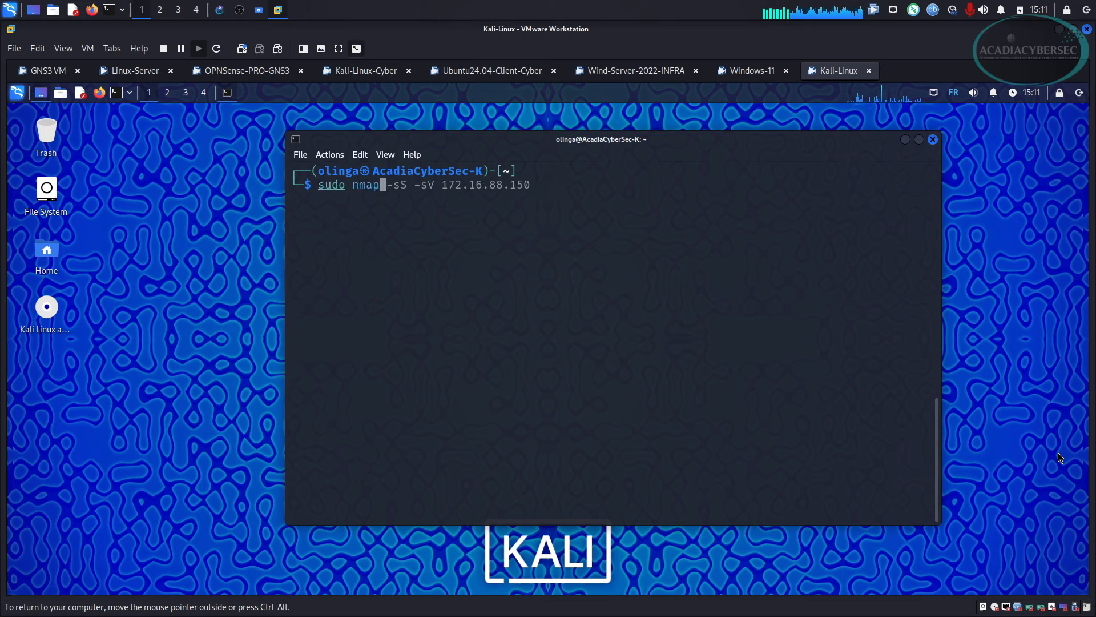
{"action": "key", "text": "Right"}
{"action": "key", "text": "BackSpace"}
{"action": "key", "text": "BackSpace"}
{"action": "key", "text": "BackSpace"}
{"action": "key", "text": "BackSpace"}
{"action": "key", "text": "BackSpace"}
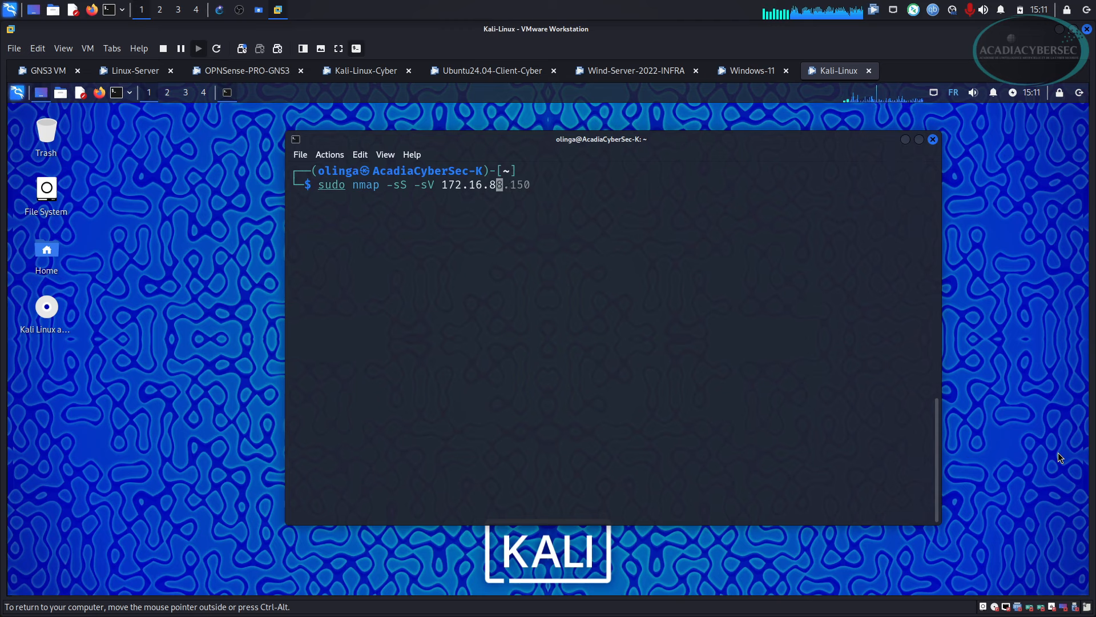
{"action": "key", "text": "BackSpace"}
{"action": "key", "text": "BackSpace"}
{"action": "key", "text": "BackSpace"}
{"action": "key", "text": "BackSpace"}
{"action": "key", "text": "BackSpace"}
{"action": "key", "text": "BackSpace"}
{"action": "key", "text": "BackSpace"}
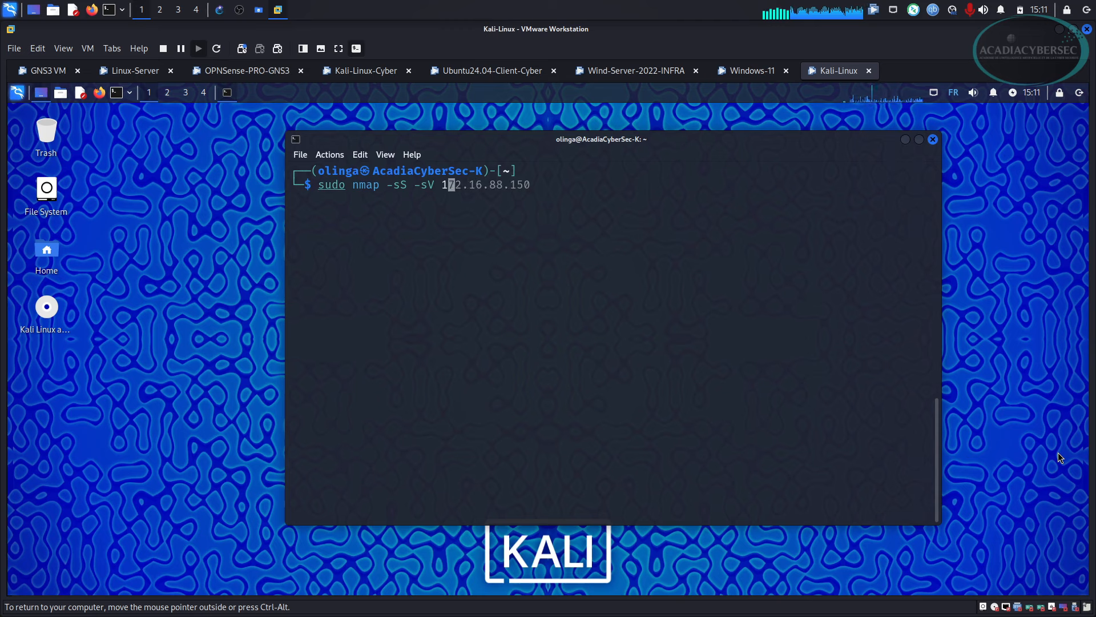
{"action": "type", "text": "92"}
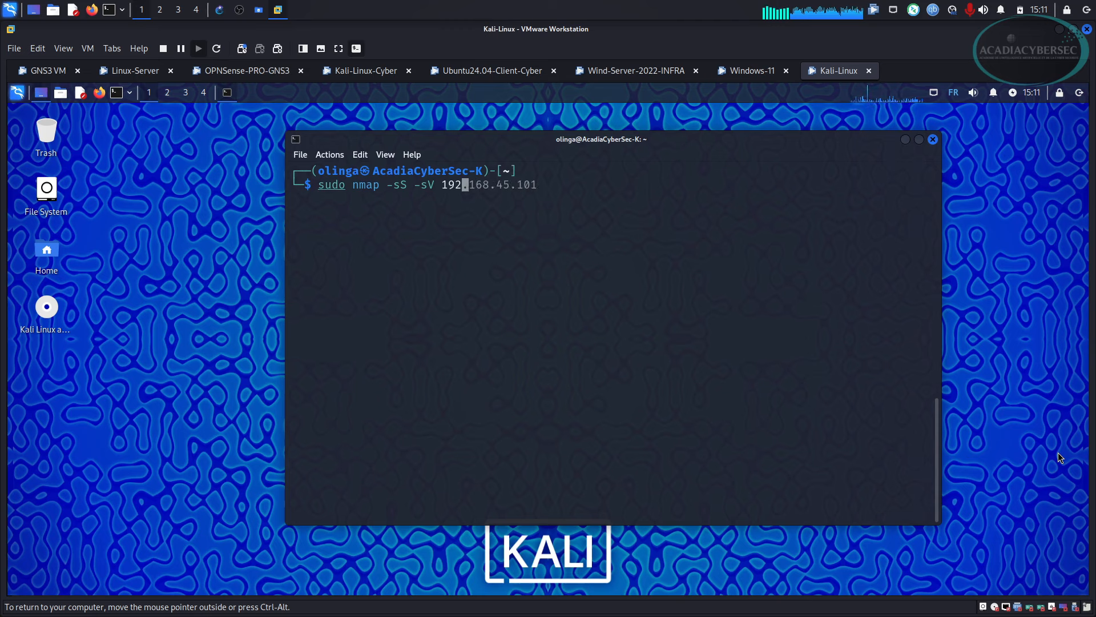
{"action": "type", "text": ".168."}
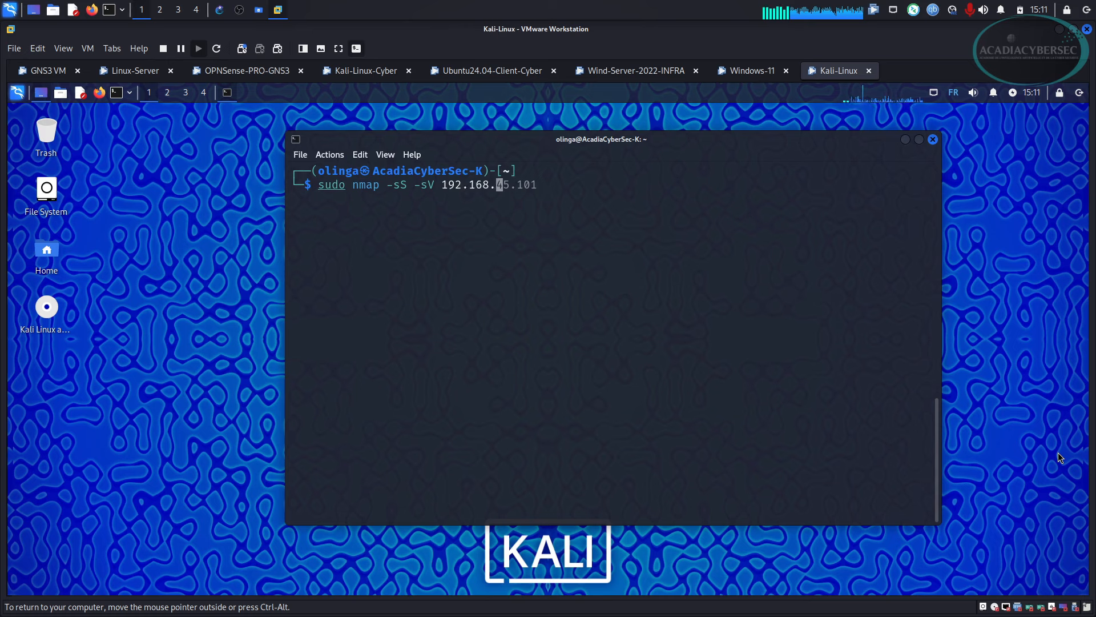
{"action": "type", "text": "215.25"}
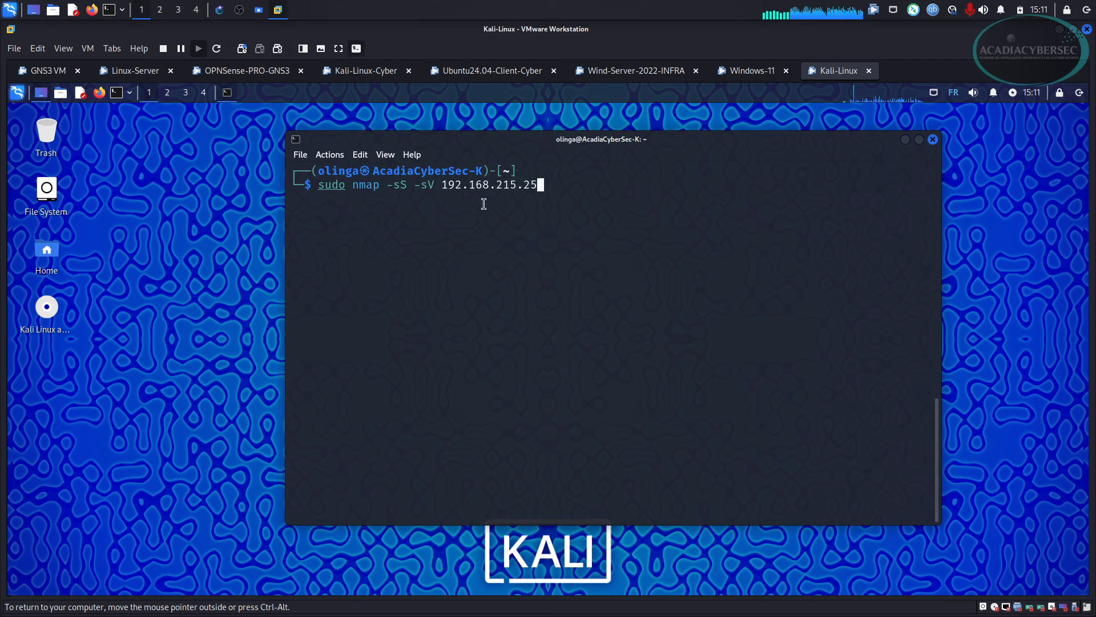
{"action": "key", "text": "Return"}
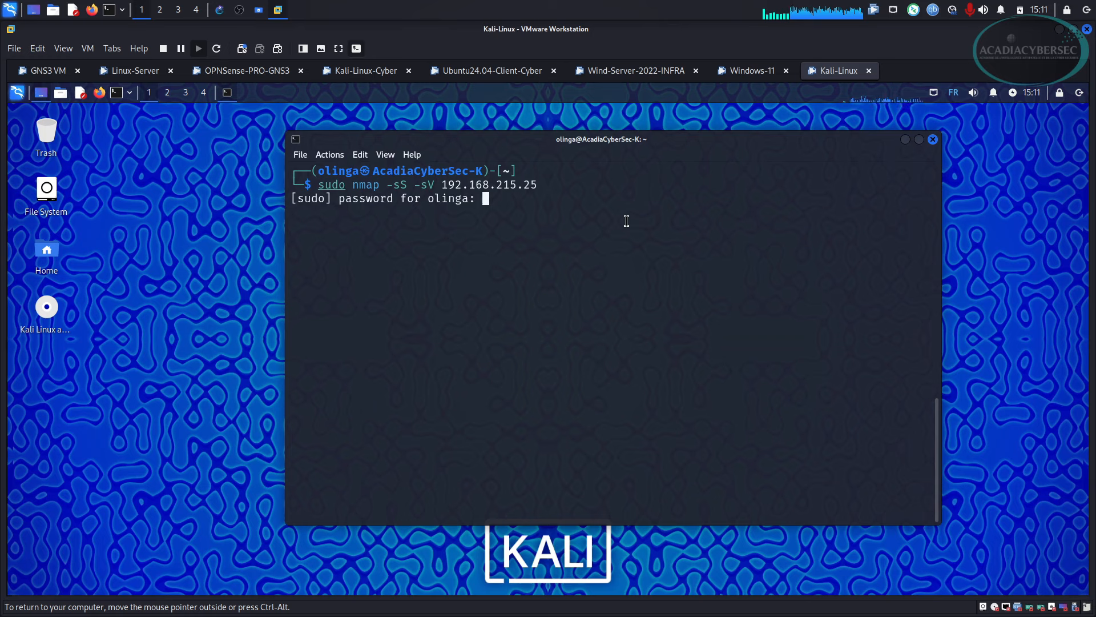
{"action": "key", "text": "Return"}
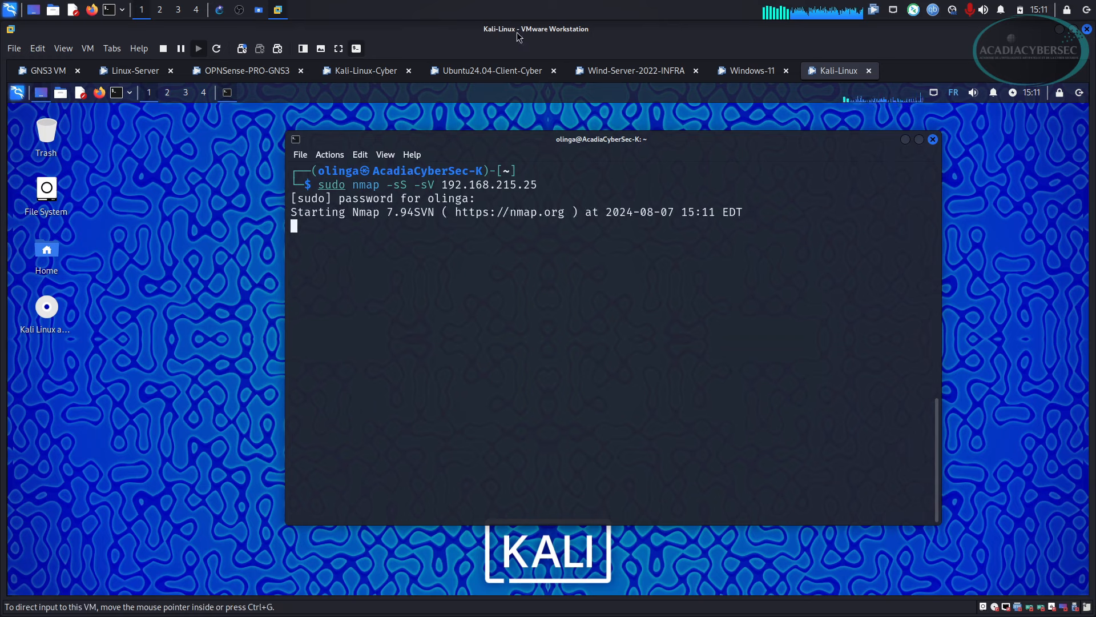
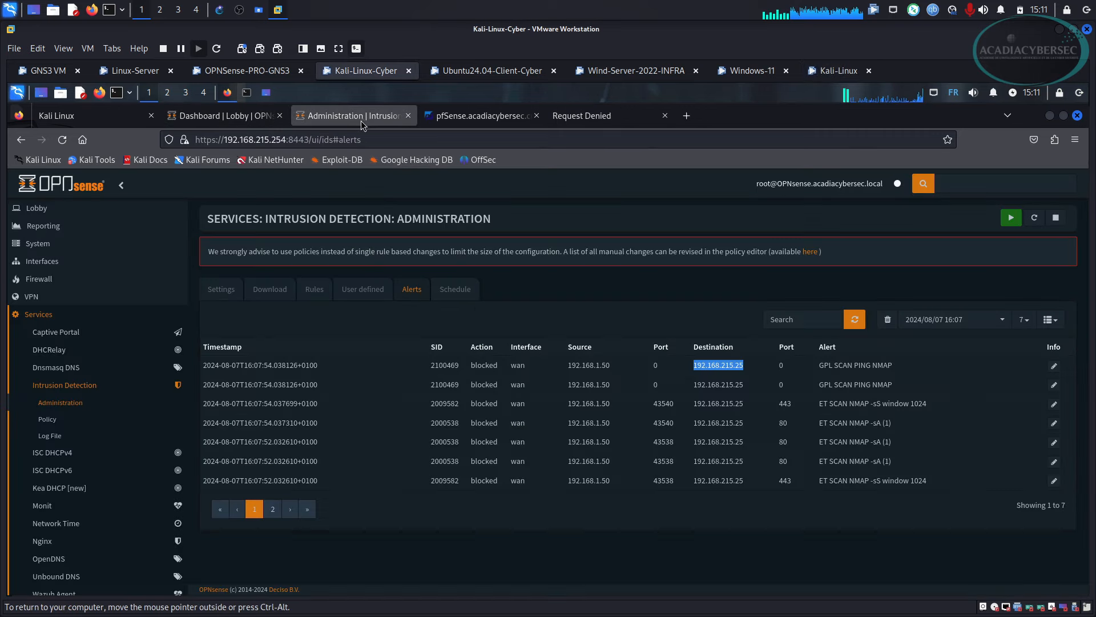
Reload the IDS alerts and highlight the first alert's source, destination and blocked action before moving to GNS3.
{"action": "left_click", "coordinate": [64, 140]}
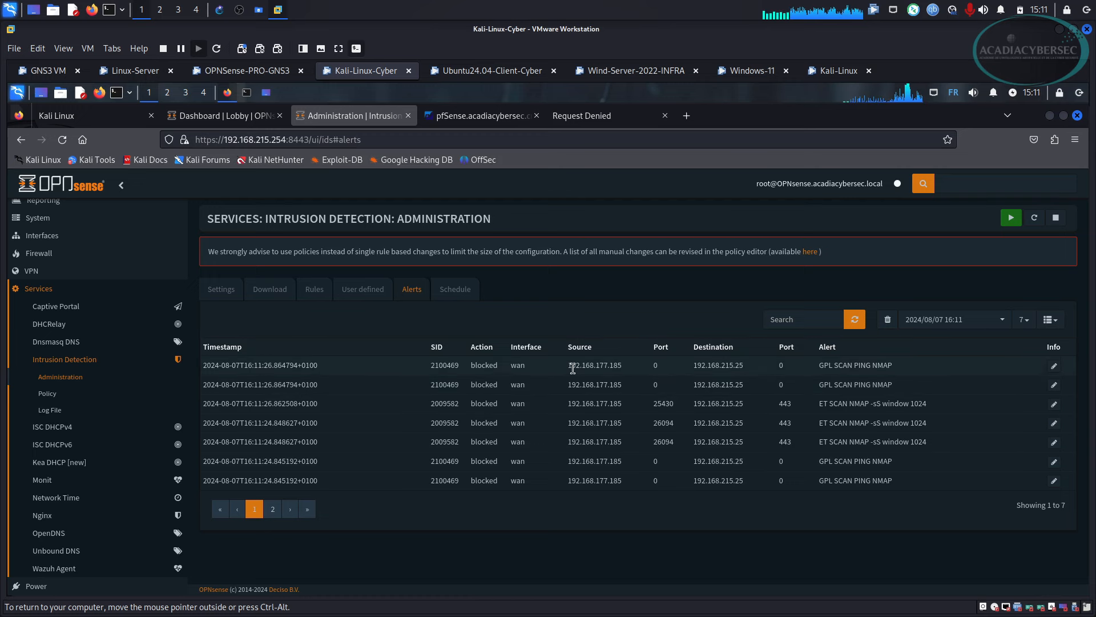
{"action": "left_click_drag", "start_coordinate": [571, 366], "coordinate": [617, 366]}
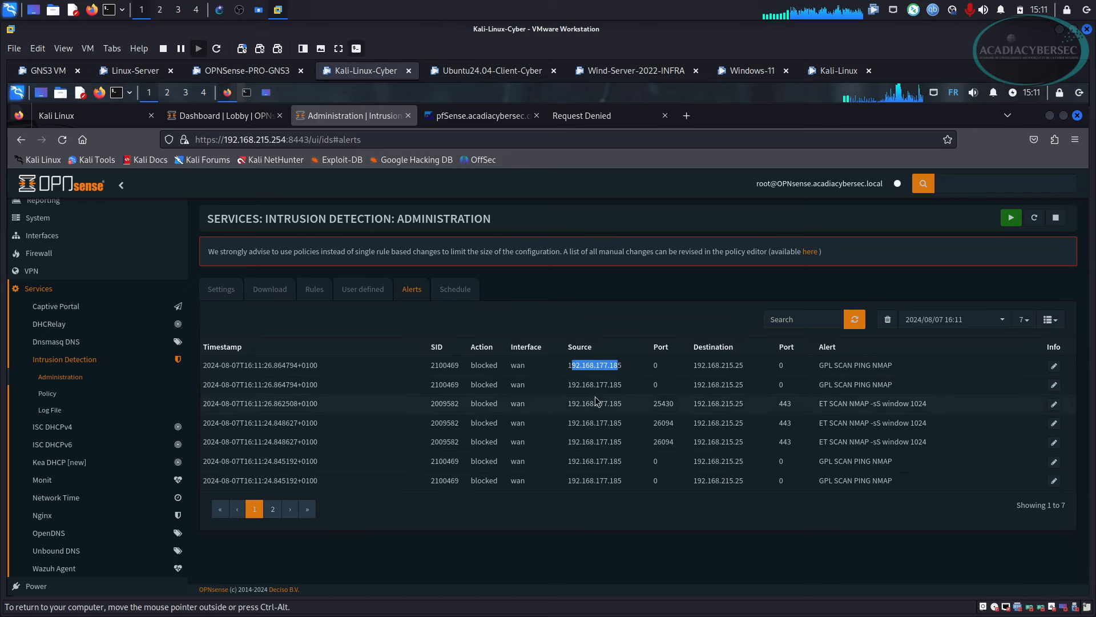
{"action": "left_click_drag", "start_coordinate": [693, 366], "coordinate": [740, 364]}
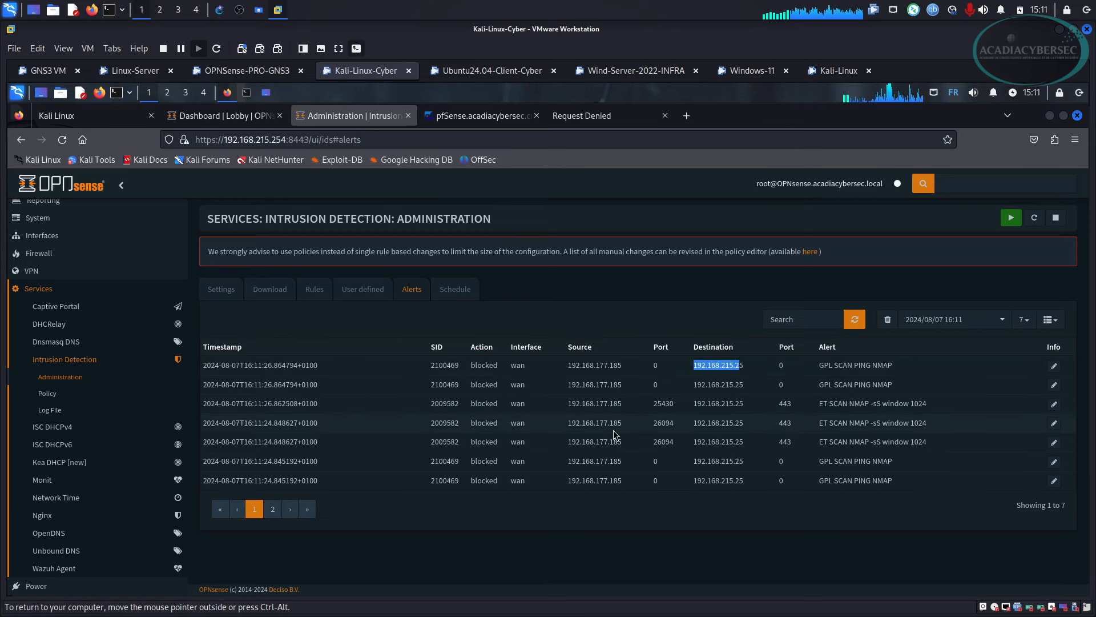
{"action": "left_click_drag", "start_coordinate": [470, 366], "coordinate": [499, 366]}
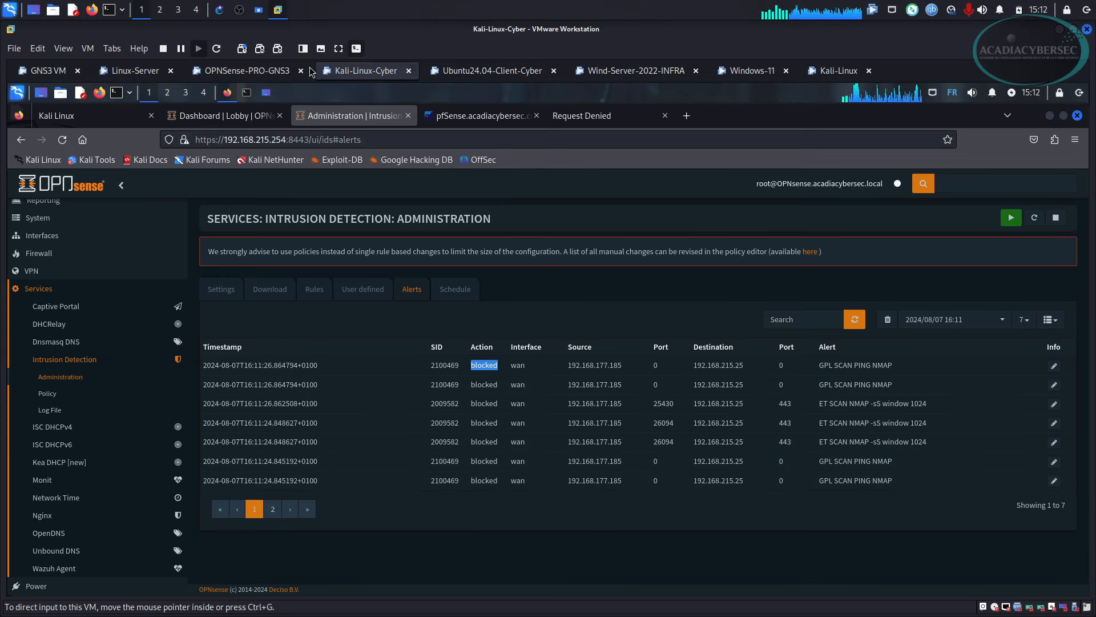
{"action": "left_click", "coordinate": [218, 11]}
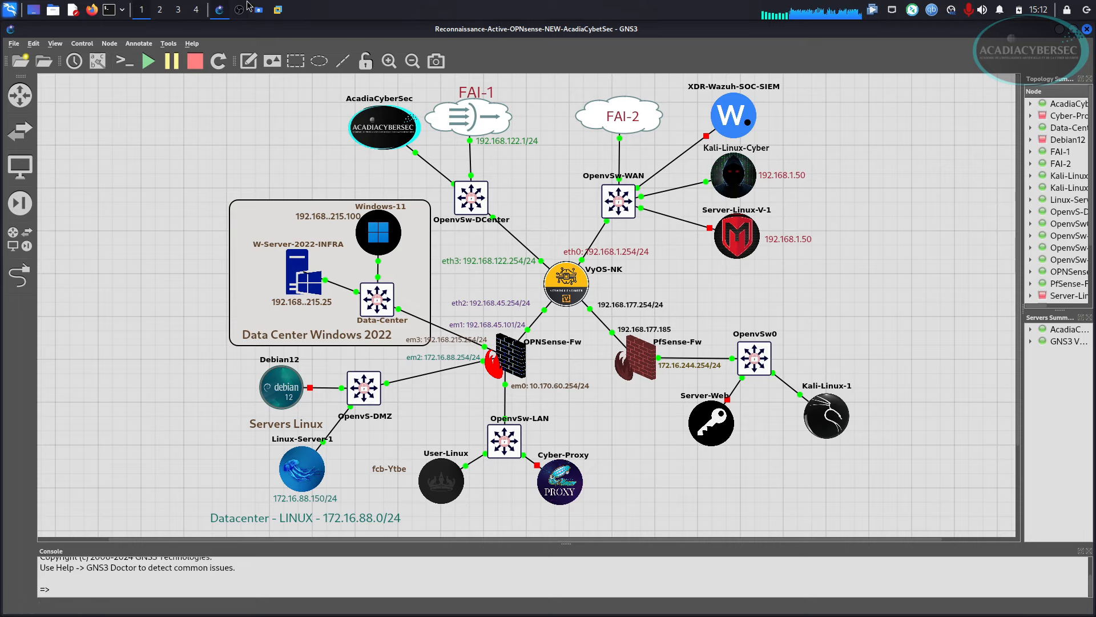
Return to the Kali VM and minimize Firefox and the nmap terminal.
{"action": "left_click", "coordinate": [278, 10]}
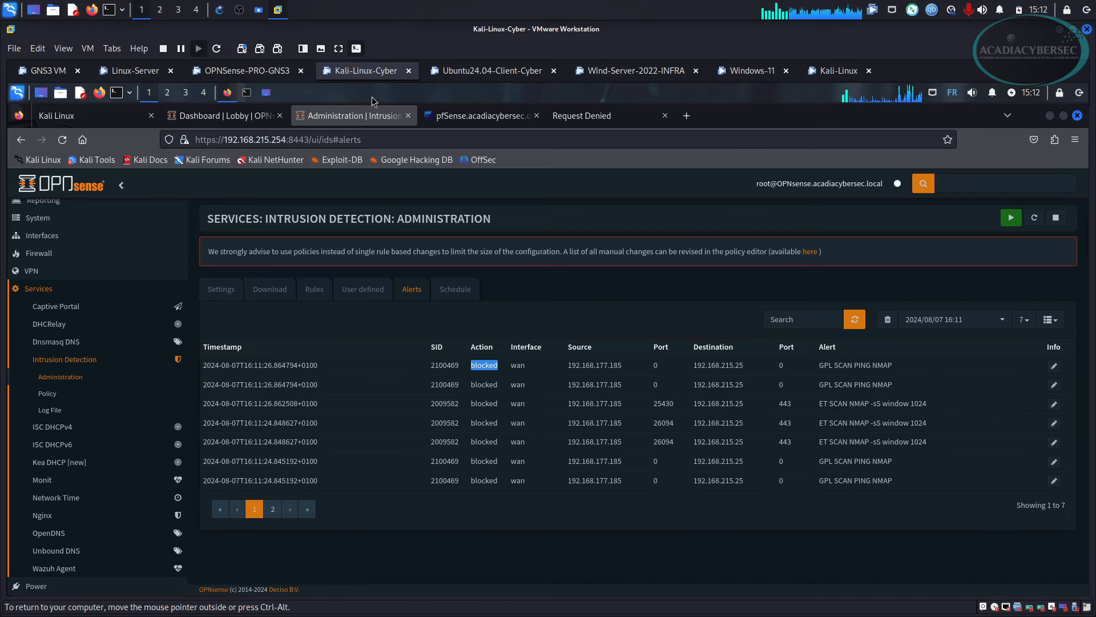
{"action": "left_click", "coordinate": [1049, 115]}
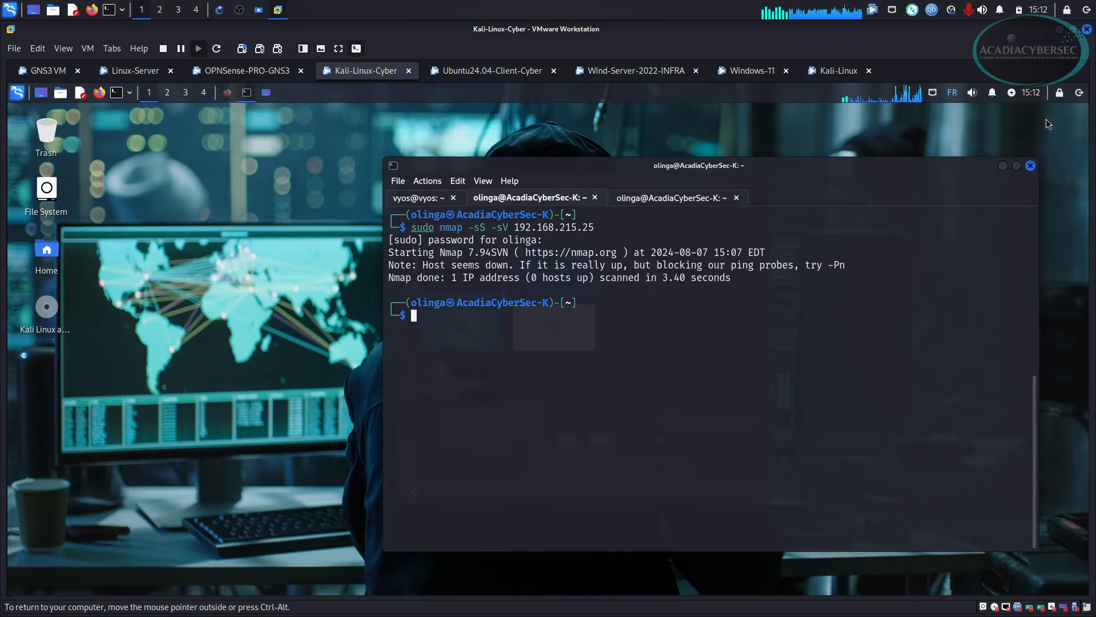
{"action": "left_click", "coordinate": [1004, 166]}
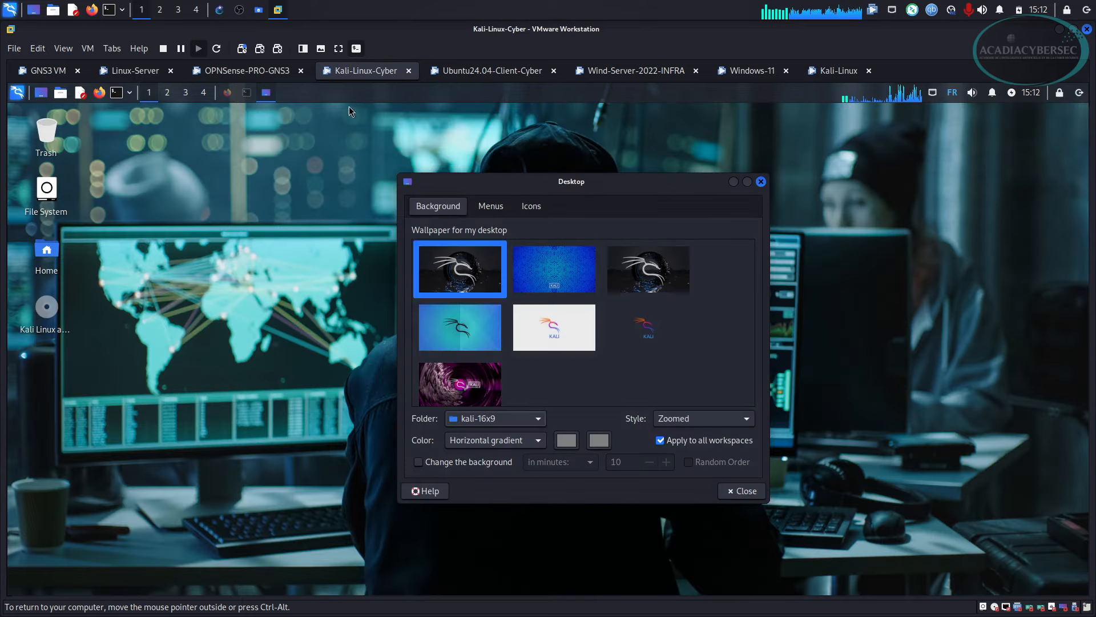
Shrink the VMware window and reposition the GNS3 and Pictures windows to expose the topology.
{"action": "left_click", "coordinate": [1073, 29]}
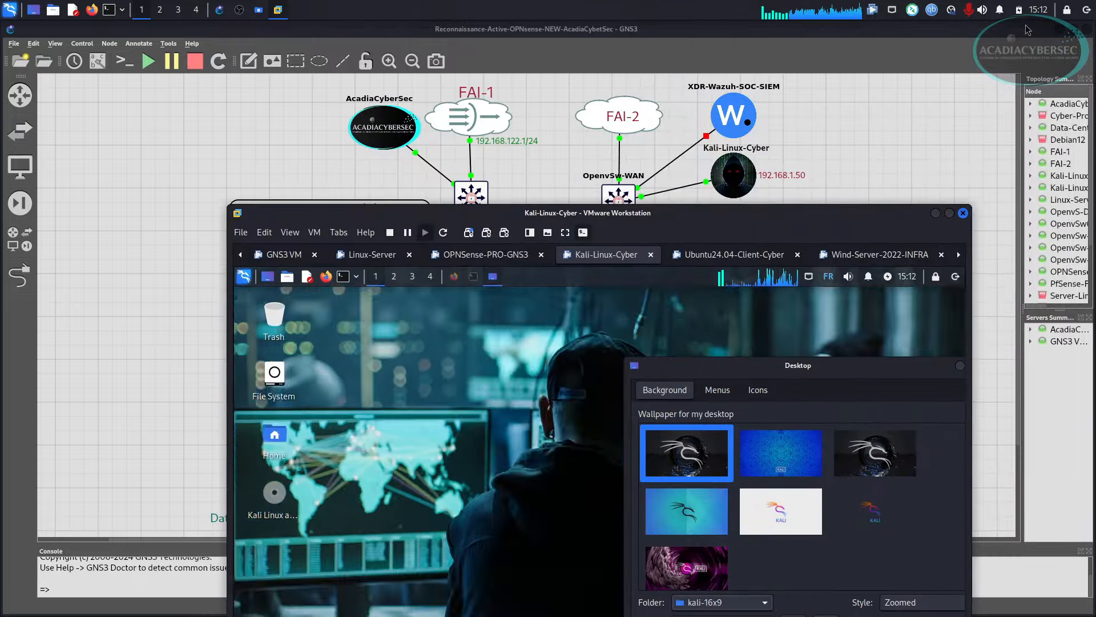
{"action": "left_click_drag", "start_coordinate": [1073, 29], "coordinate": [902, 208]}
{"action": "left_click", "coordinate": [766, 179]}
{"action": "left_click_drag", "start_coordinate": [734, 178], "coordinate": [729, 149]}
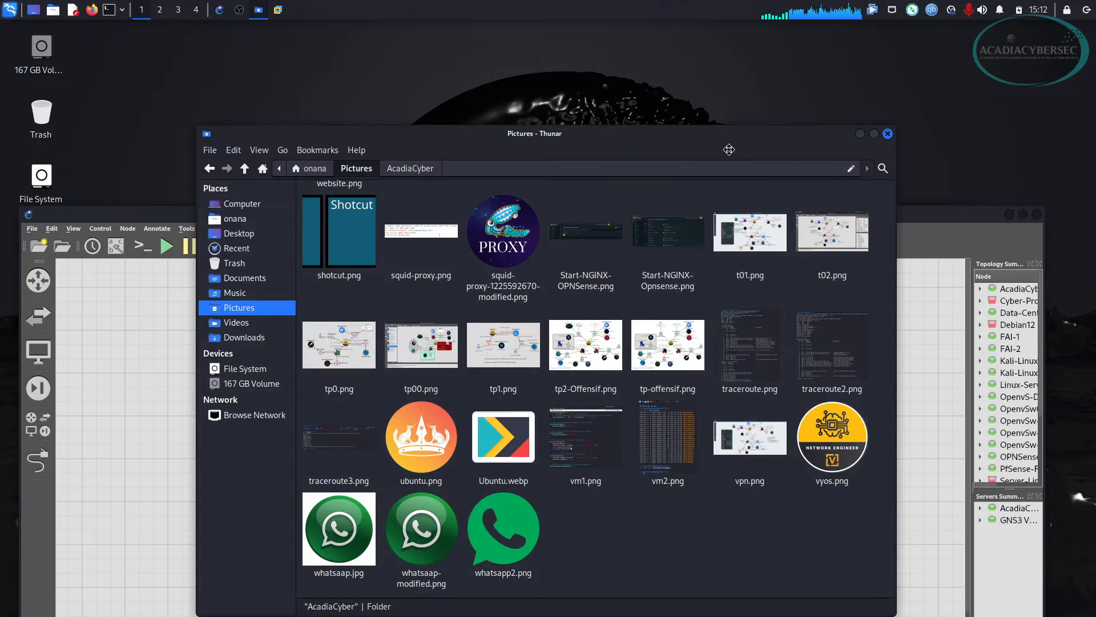
{"action": "left_click", "coordinate": [860, 133]}
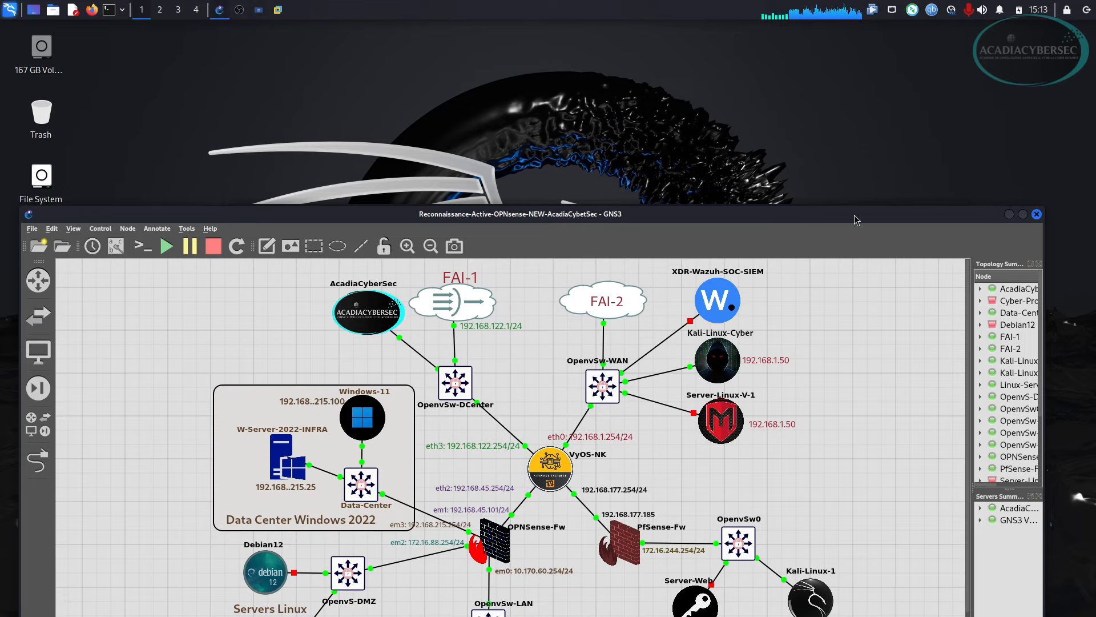
{"action": "left_click_drag", "start_coordinate": [857, 220], "coordinate": [858, 46]}
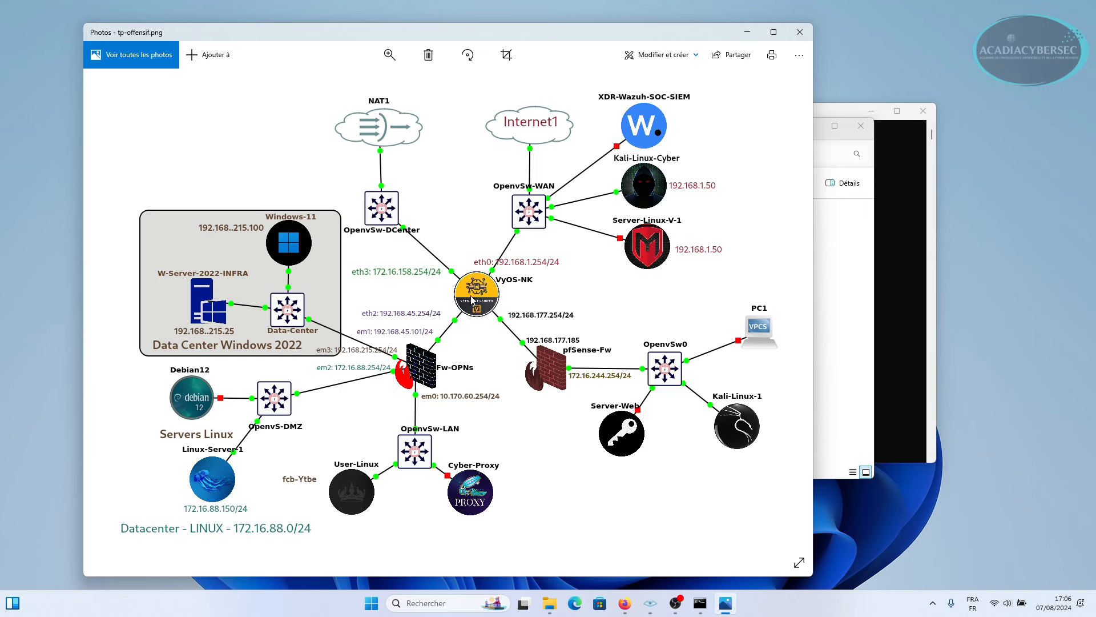
Clear the Command Prompt and run ipconfig, highlighting the host address 192.168.1.15.
{"action": "left_click", "coordinate": [895, 216]}
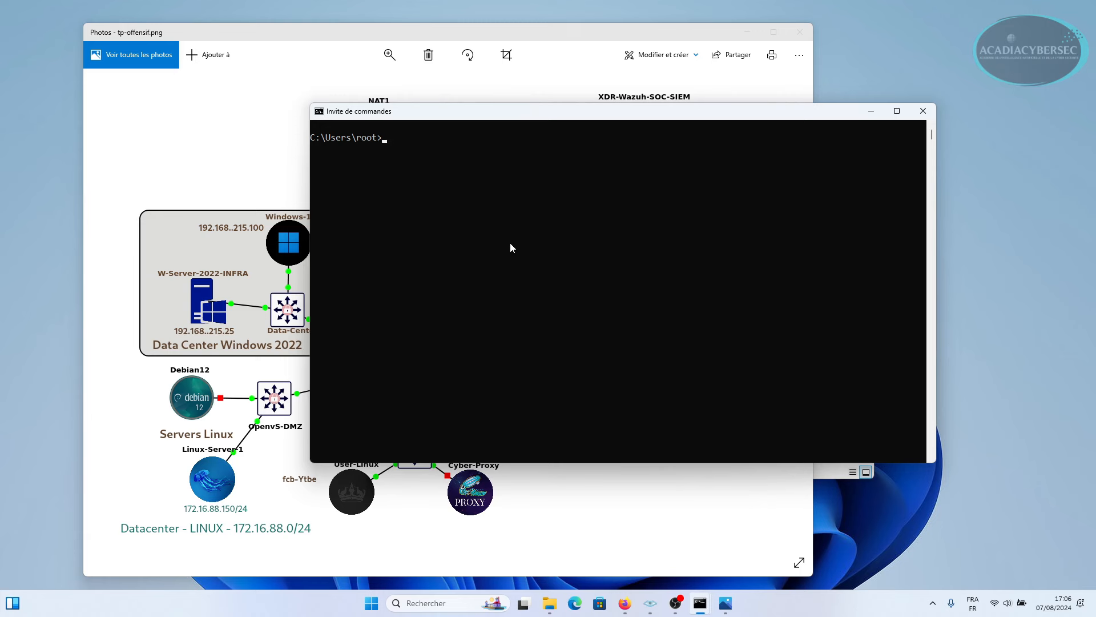
{"action": "type", "text": "cls"}
{"action": "key", "text": "Return"}
{"action": "type", "text": "ipconfig"}
{"action": "key", "text": "Return"}
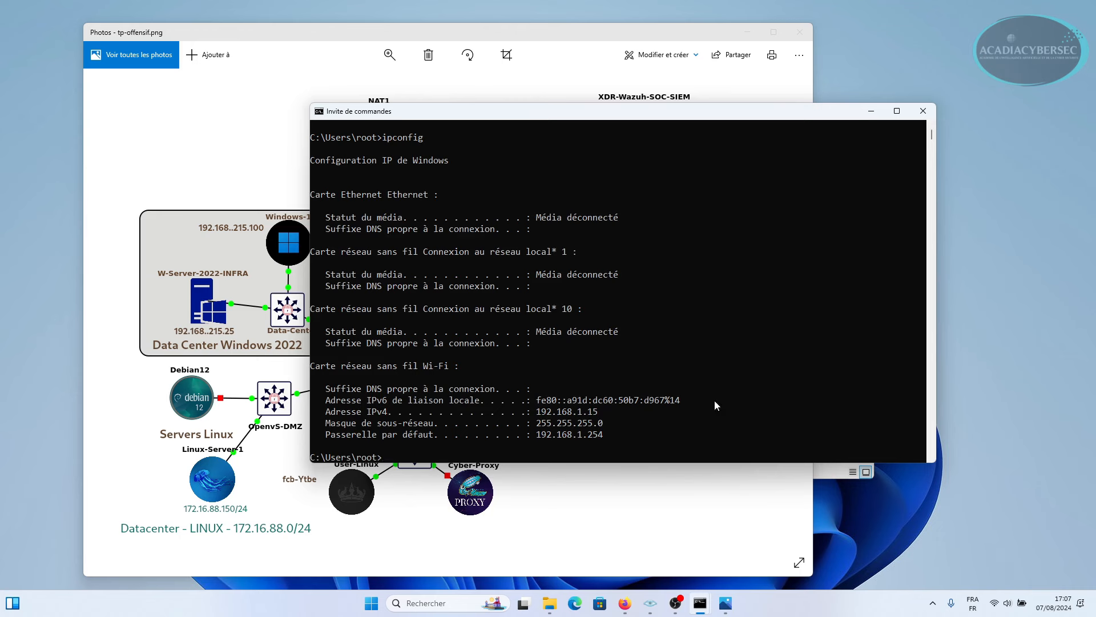
{"action": "left_click_drag", "start_coordinate": [532, 412], "coordinate": [607, 415]}
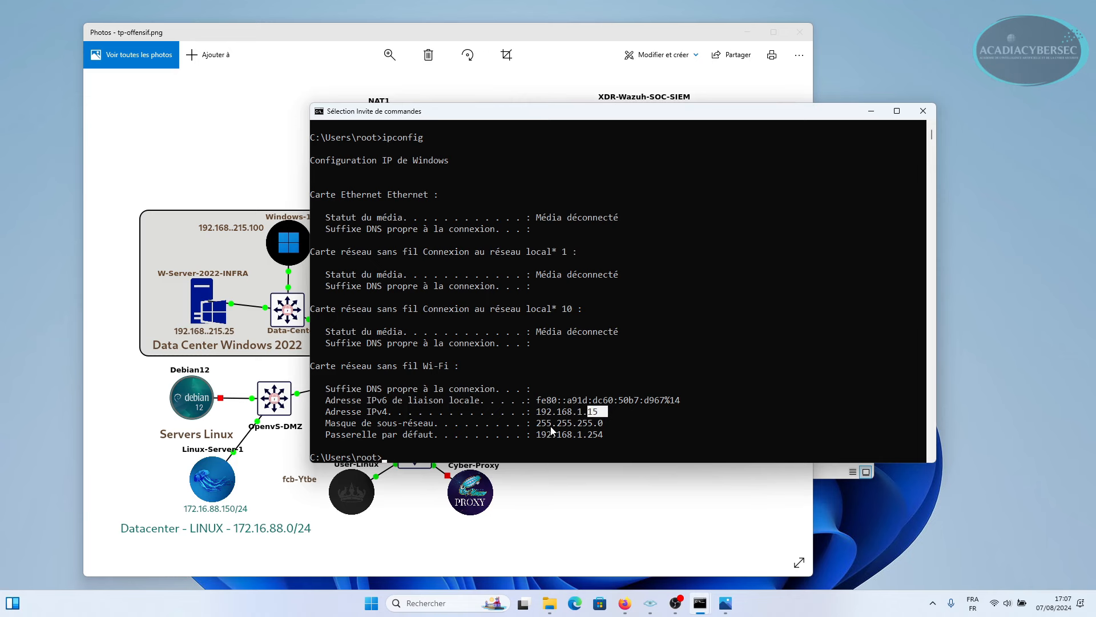
Check the network diagram, then ping 192.168.215.25, which answers all 4 pings.
{"action": "left_click", "coordinate": [266, 121]}
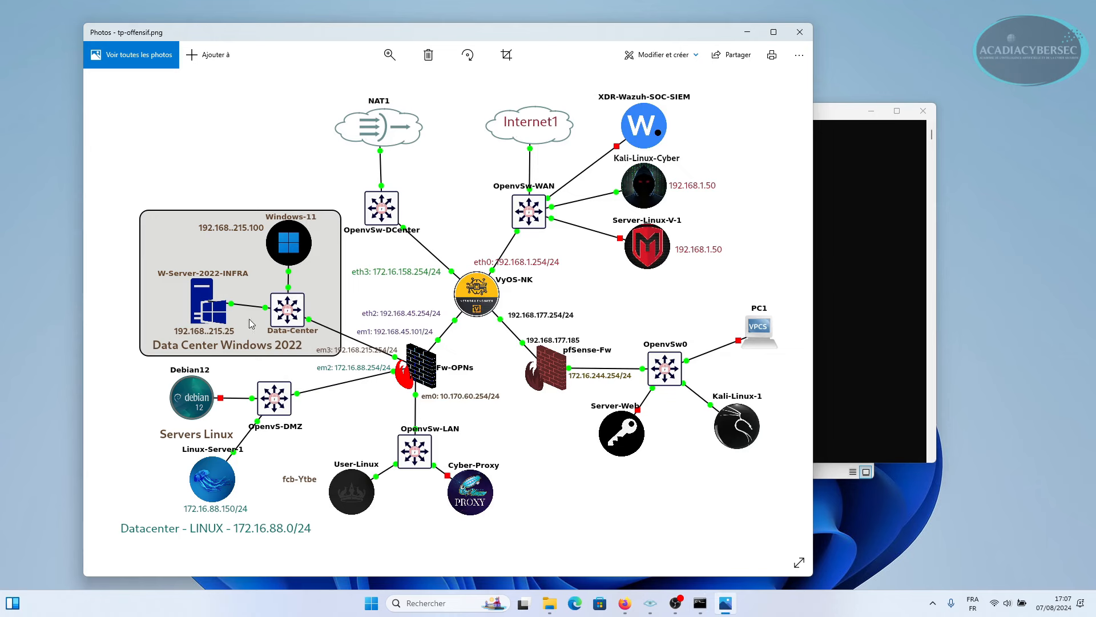
{"action": "left_click", "coordinate": [856, 198]}
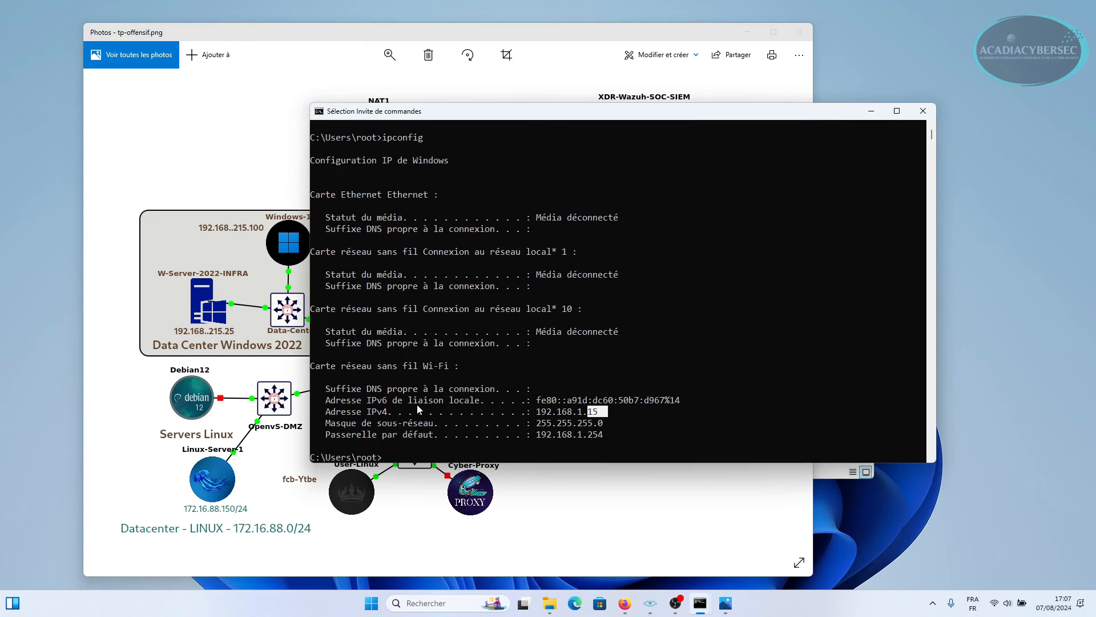
{"action": "type", "text": "pinh"}
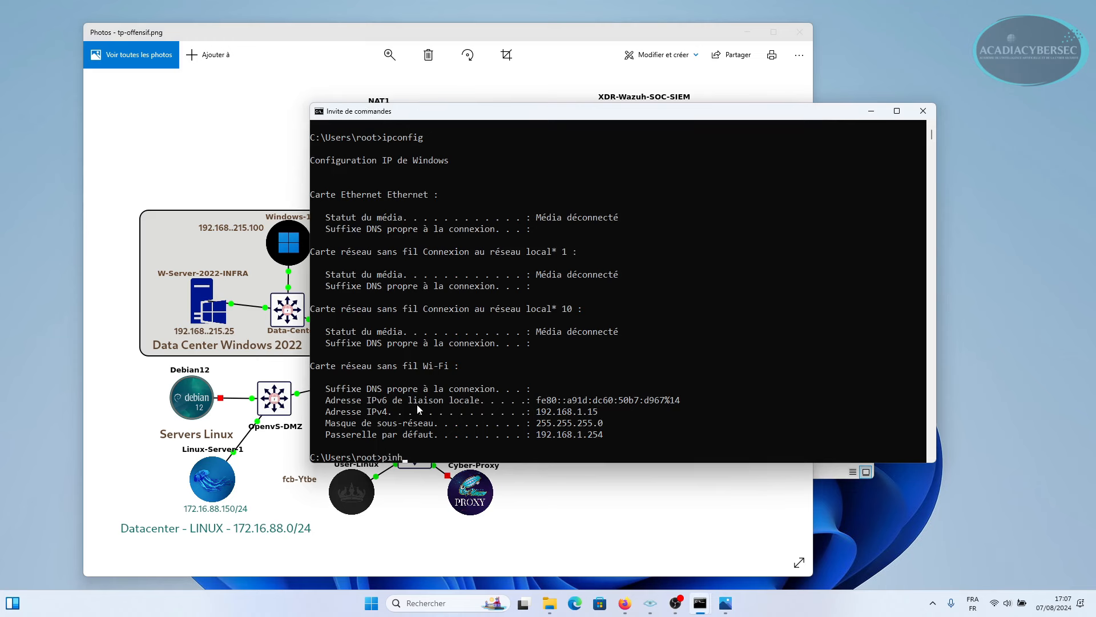
{"action": "key", "text": "BackSpace"}
{"action": "type", "text": "g 192.168.215.25"}
{"action": "key", "text": "Return"}
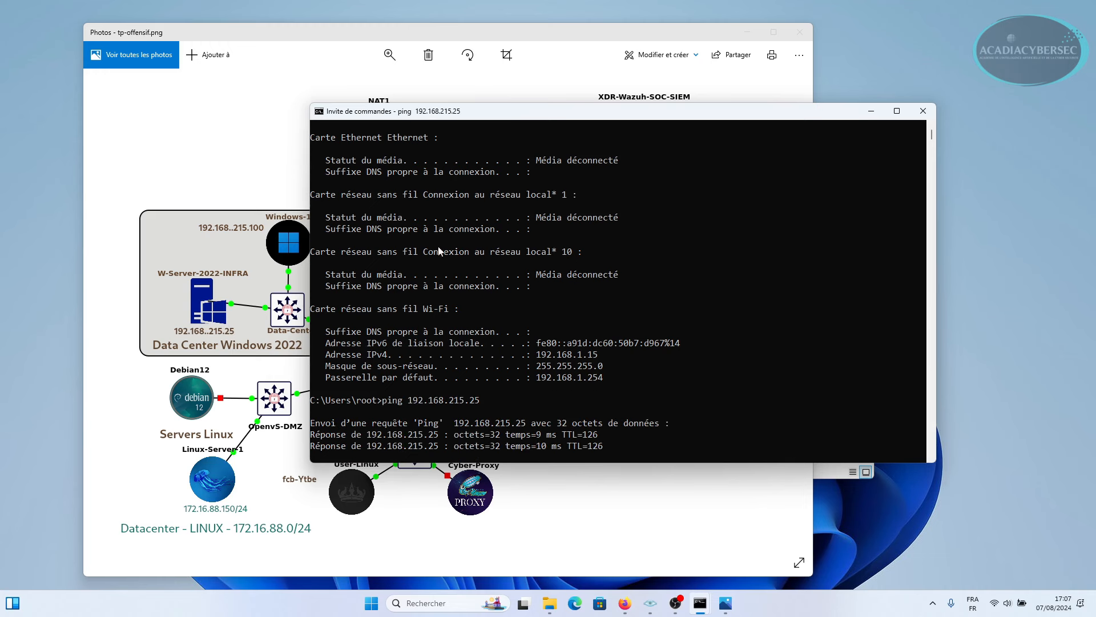
{"action": "left_click_drag", "start_coordinate": [595, 112], "coordinate": [737, 79]}
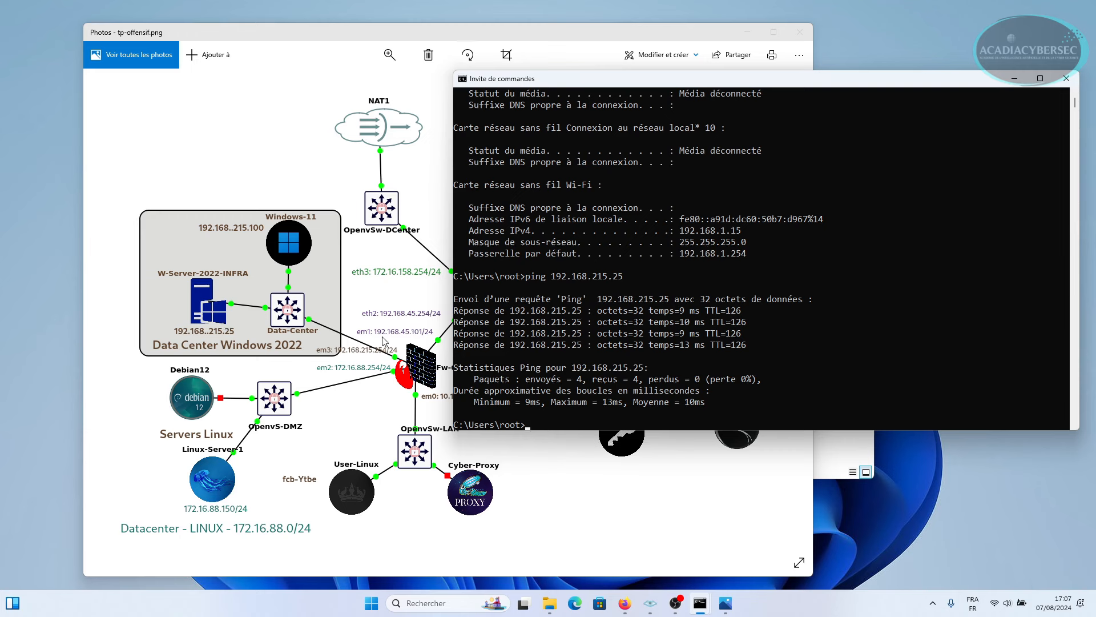
Recall and run tracert 192.168.215.25, reaching it via 192.168.1.254 and 192.168.45.101.
{"action": "type", "text": "ipconfig"}
{"action": "key", "text": "Up"}
{"action": "key", "text": "Up"}
{"action": "key", "text": "Up"}
{"action": "key", "text": "Up"}
{"action": "key", "text": "Return"}
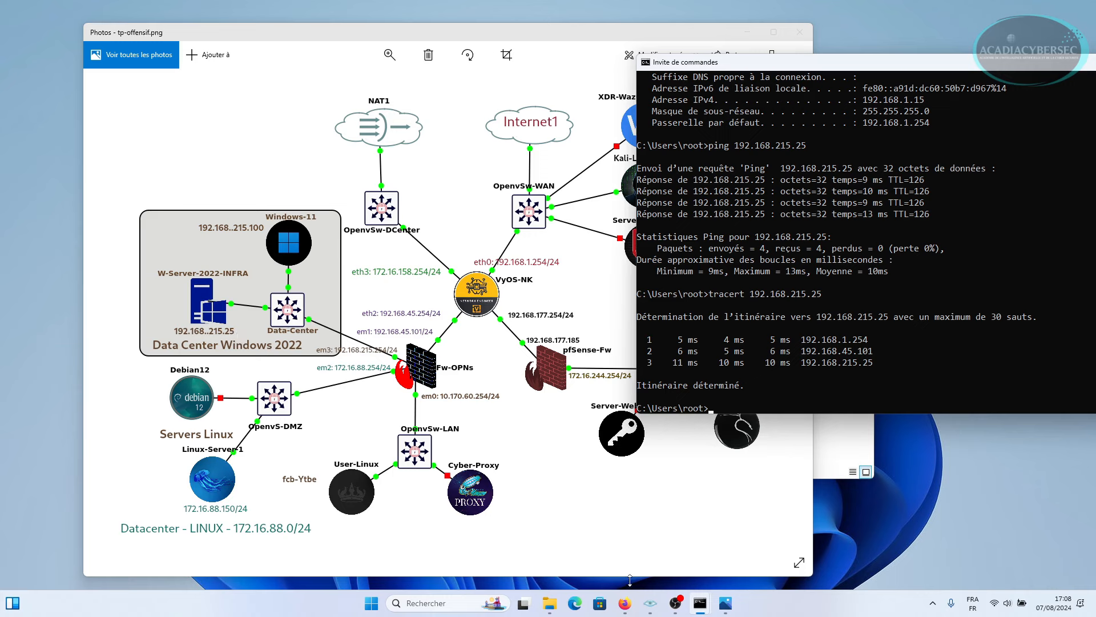
Reload the OPNsense dashboard and the Intrusion Detection alerts page.
{"action": "left_click", "coordinate": [623, 606]}
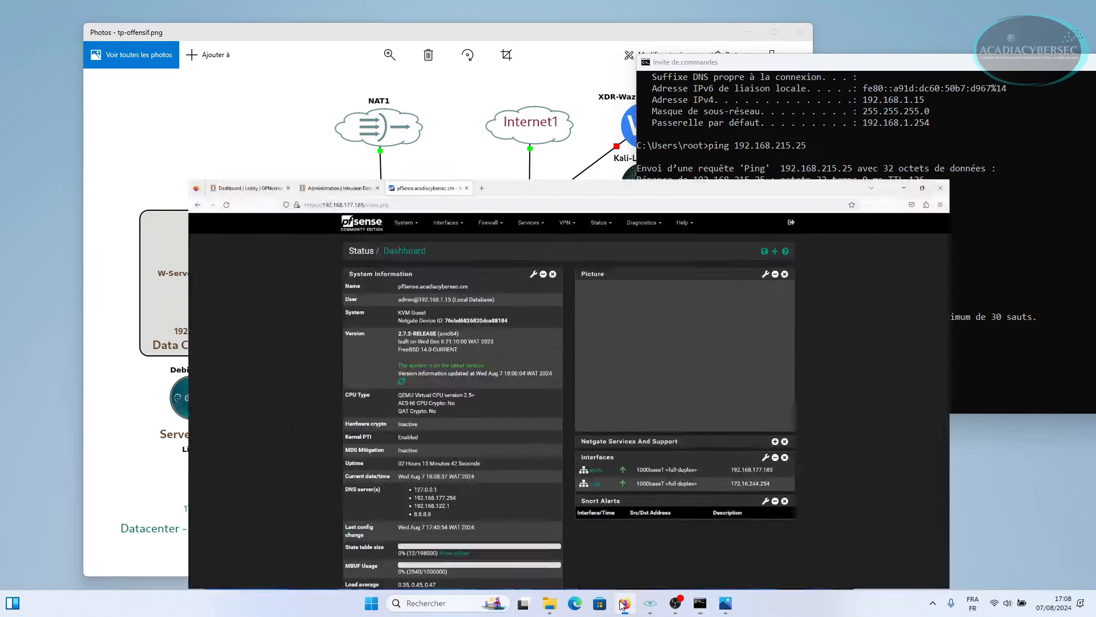
{"action": "left_click", "coordinate": [87, 19]}
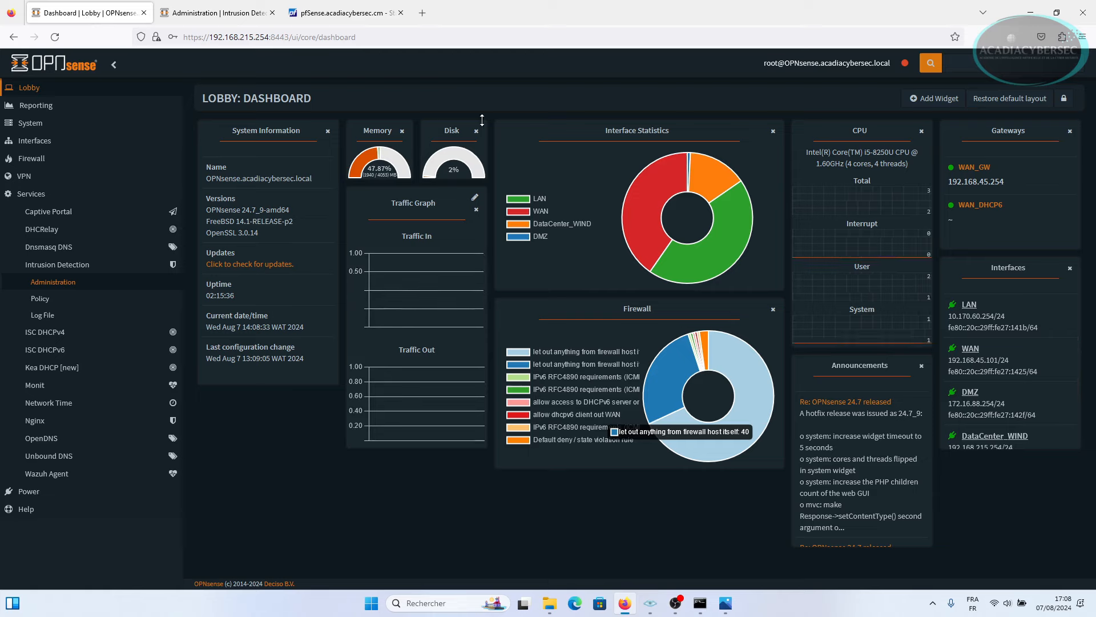
{"action": "left_click", "coordinate": [379, 39]}
{"action": "key", "text": "Return"}
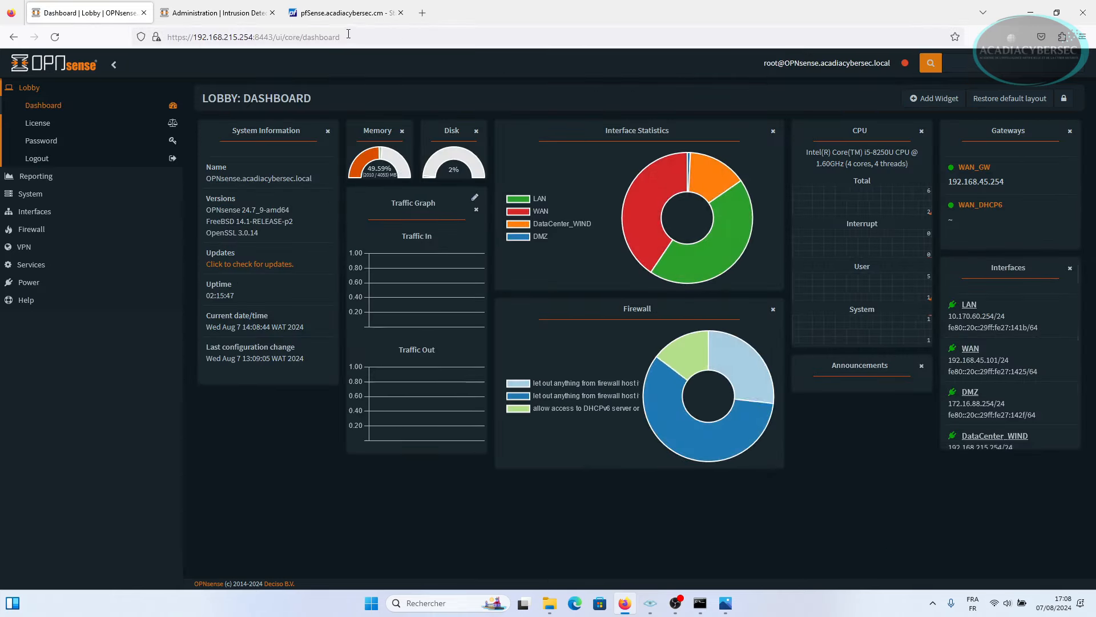
{"action": "left_click", "coordinate": [373, 36]}
{"action": "key", "text": "Return"}
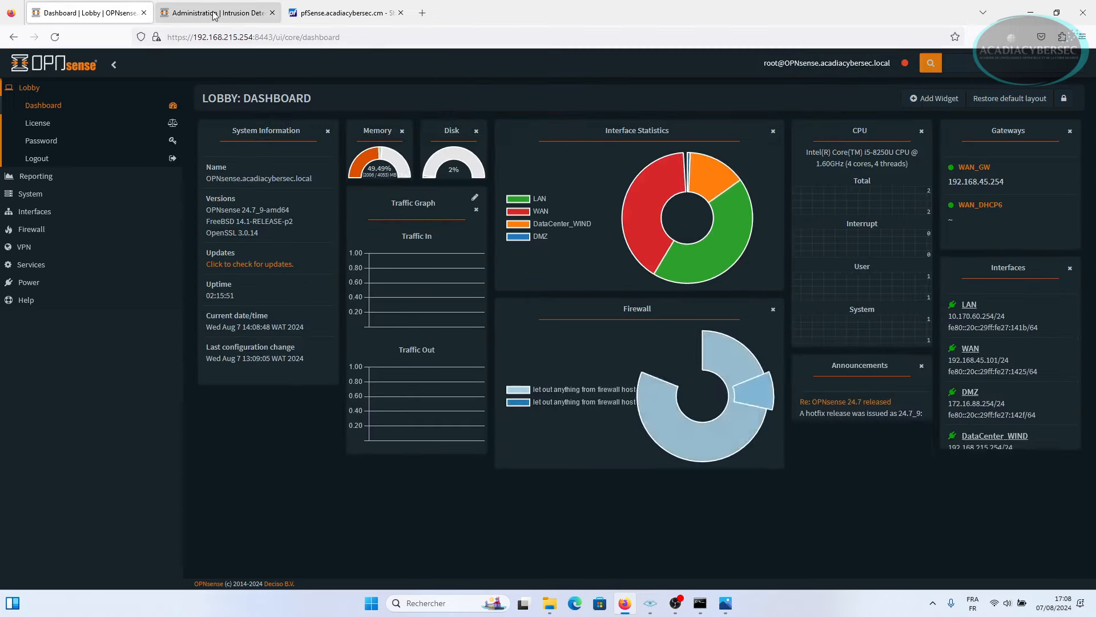
{"action": "key", "text": "ctrl+Tab"}
{"action": "left_click", "coordinate": [339, 37]}
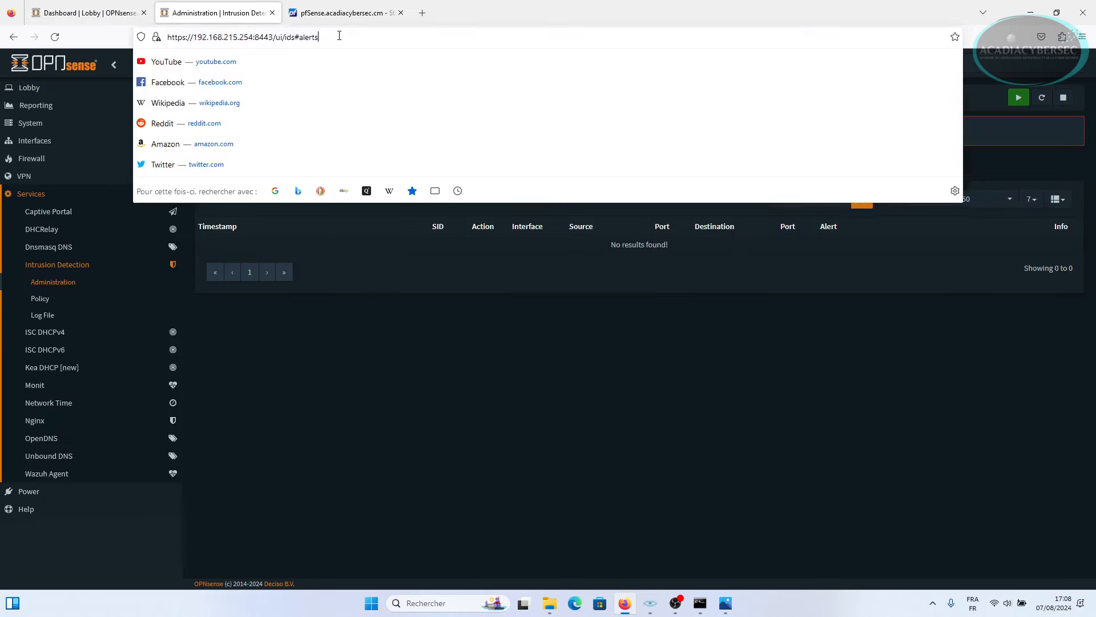
{"action": "key", "text": "Return"}
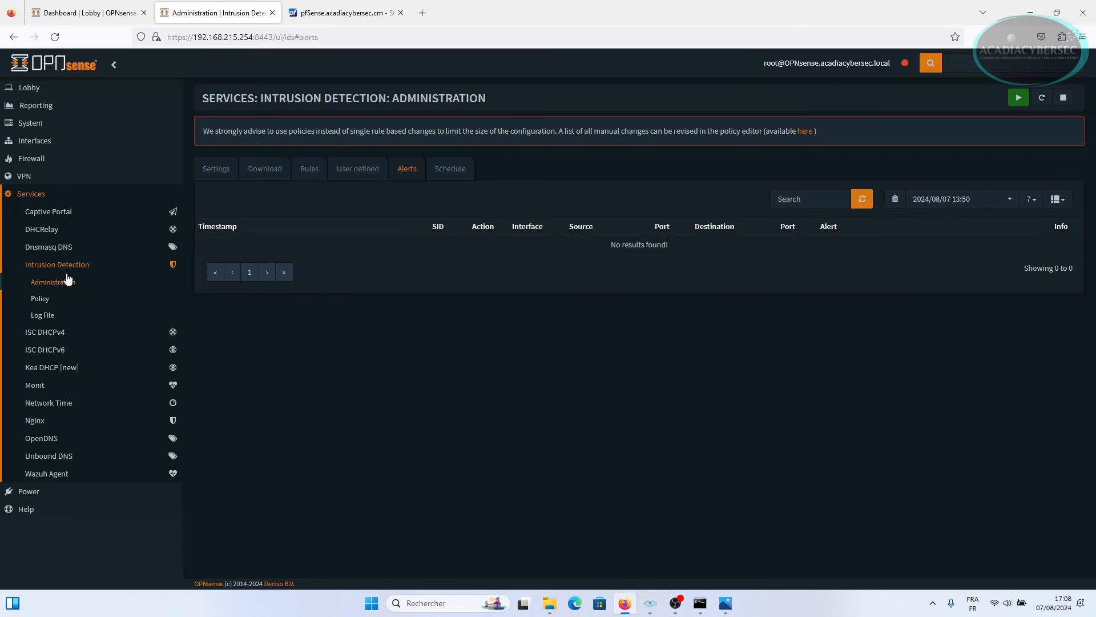
Reload the pfSense dashboard, confirming Quitter la page.
{"action": "left_click", "coordinate": [351, 12]}
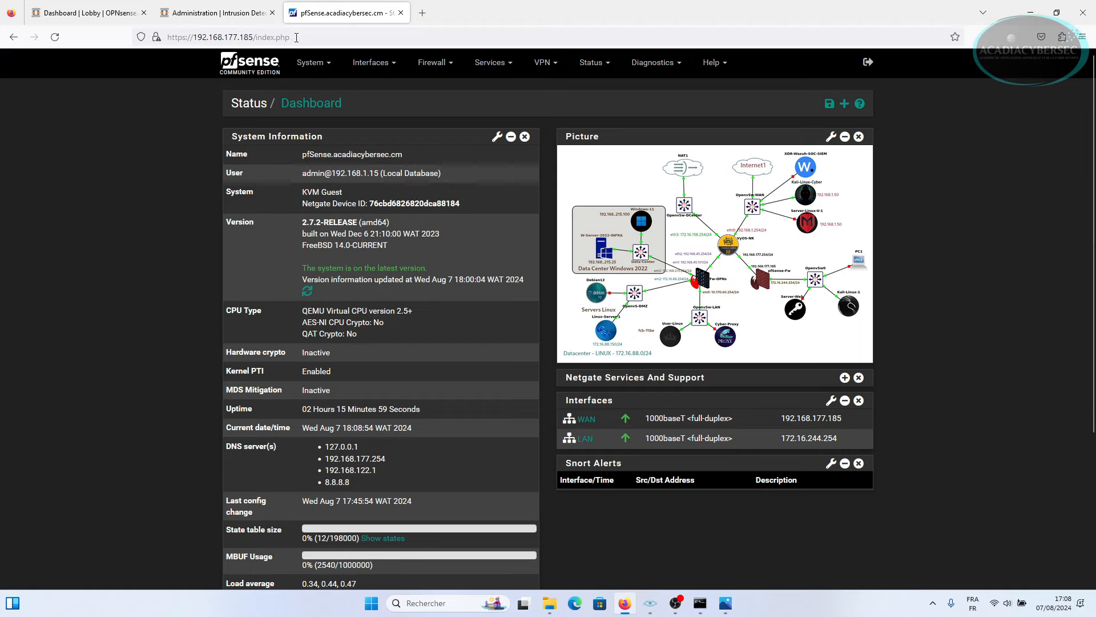
{"action": "left_click", "coordinate": [321, 40]}
{"action": "key", "text": "Return"}
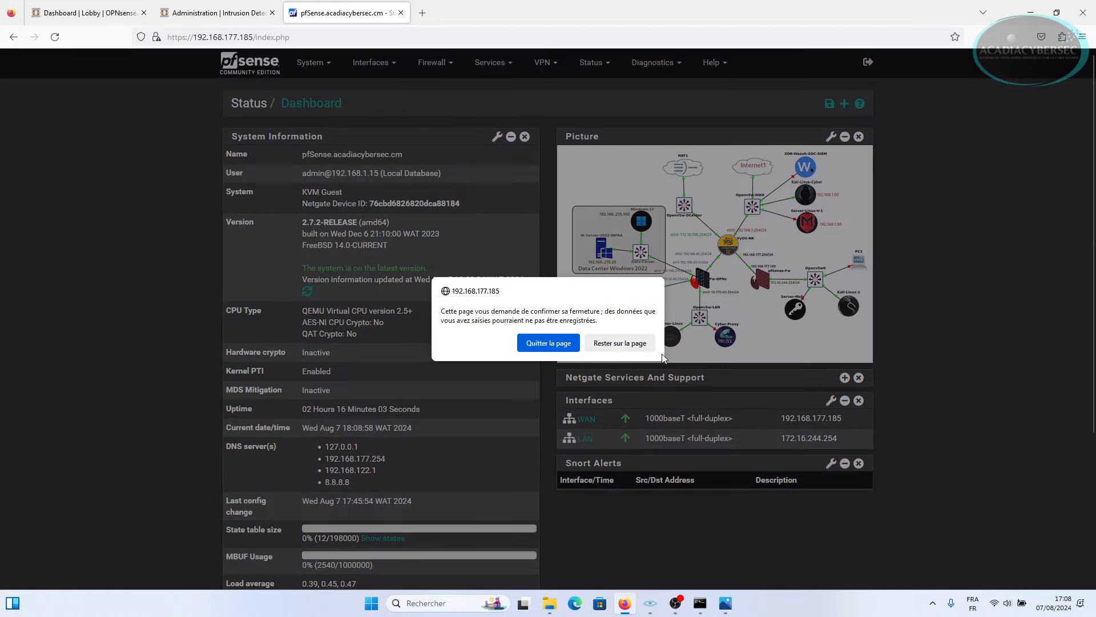
{"action": "left_click", "coordinate": [548, 343]}
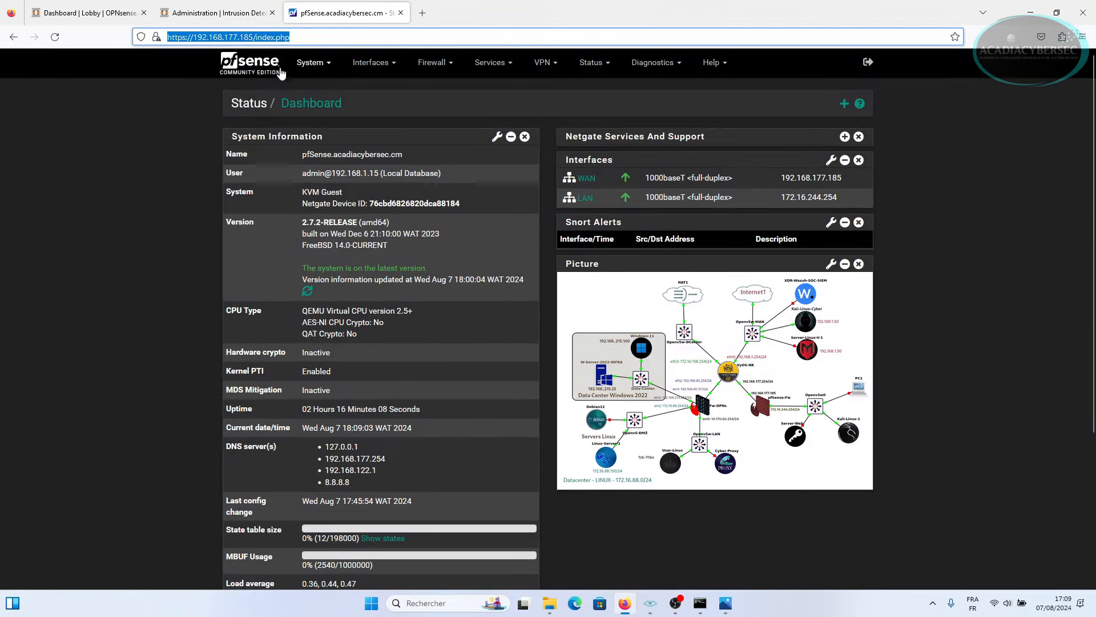
Select the OPNsense dashboard's IP address and compare it with the network diagram.
{"action": "left_click", "coordinate": [251, 36]}
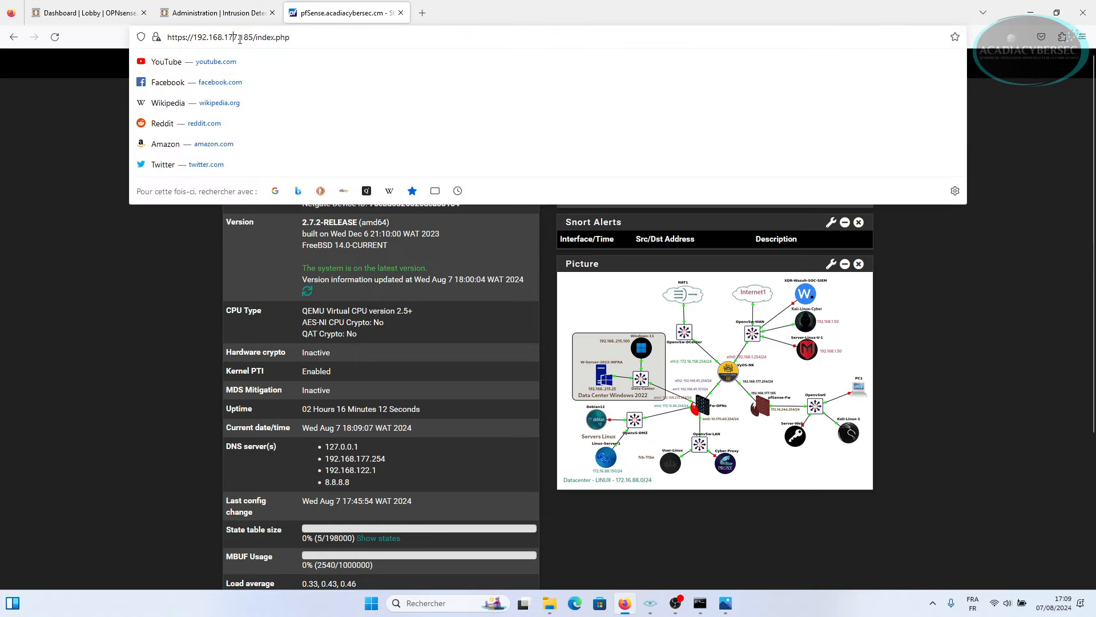
{"action": "left_click", "coordinate": [73, 14]}
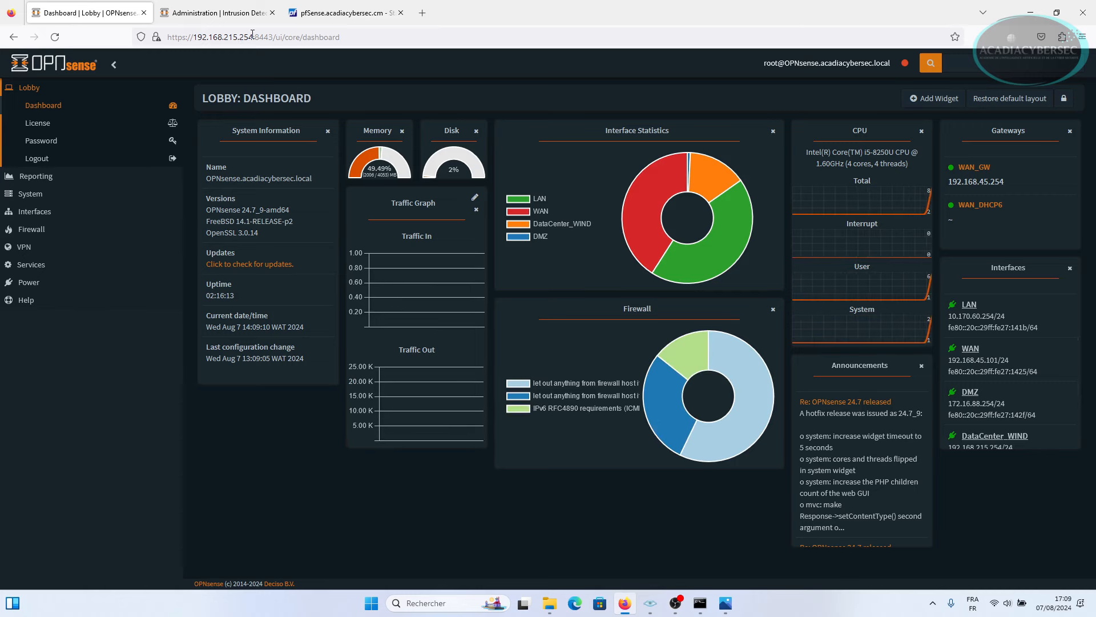
{"action": "left_click", "coordinate": [252, 36]}
{"action": "key", "text": "shift+Left"}
{"action": "key", "text": "shift+Left"}
{"action": "key", "text": "shift+Left"}
{"action": "key", "text": "shift+Left"}
{"action": "key", "text": "shift+Left"}
{"action": "key", "text": "shift+Left"}
{"action": "key", "text": "shift+Left"}
{"action": "key", "text": "shift+Left"}
{"action": "key", "text": "shift+Left"}
{"action": "key", "text": "shift+Left"}
{"action": "key", "text": "shift+Left"}
{"action": "key", "text": "shift+Left"}
{"action": "key", "text": "shift+Left"}
{"action": "key", "text": "shift+Left"}
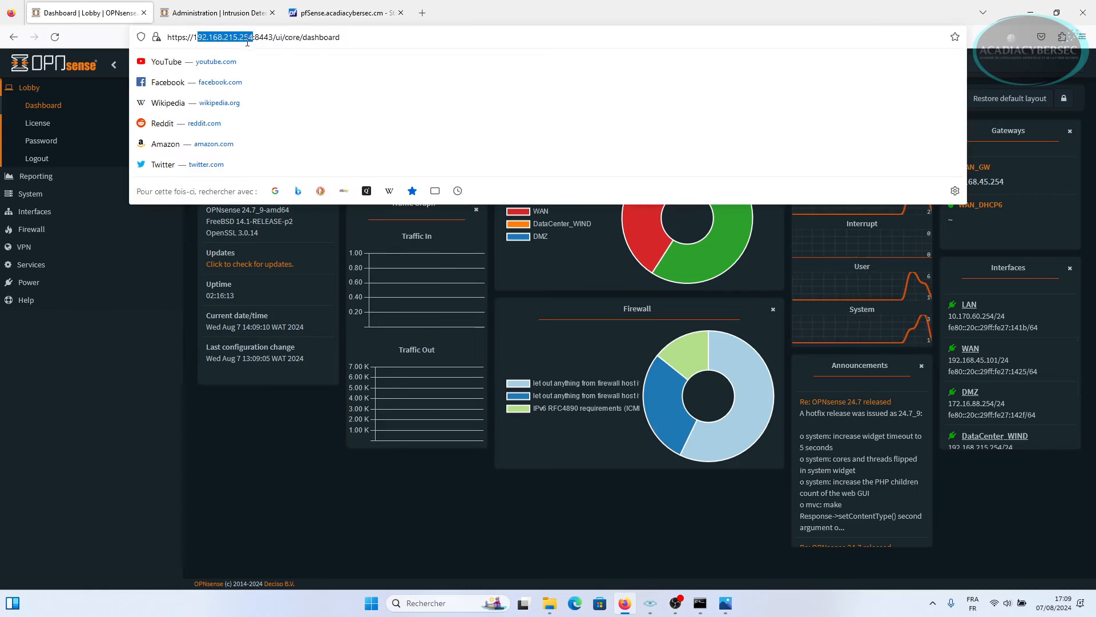
{"action": "left_click", "coordinate": [725, 602]}
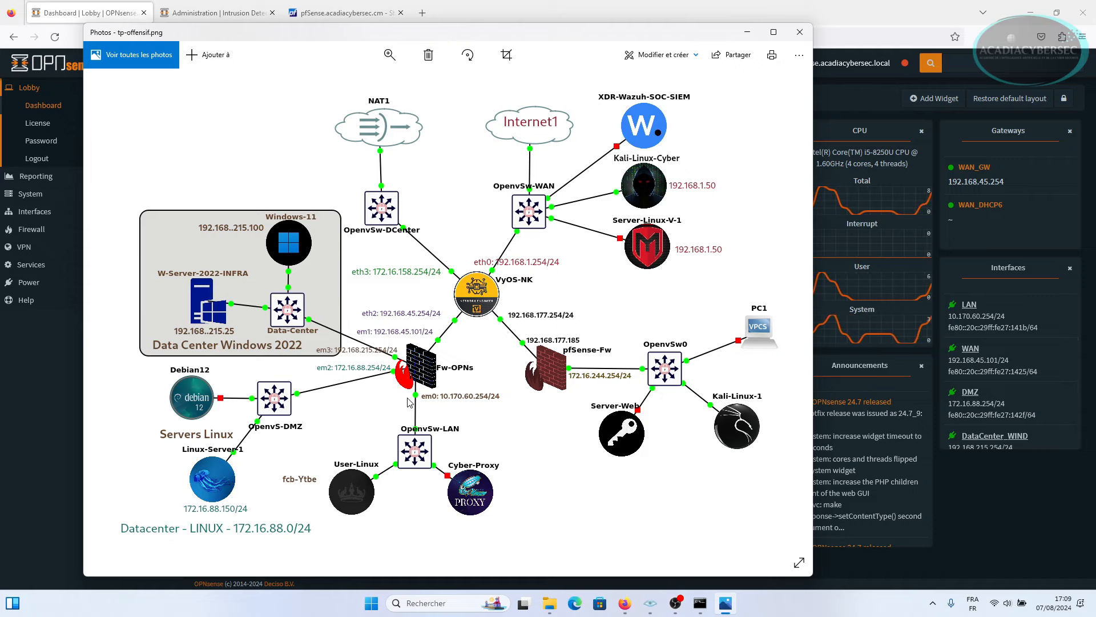
{"action": "left_click", "coordinate": [745, 36]}
{"action": "left_click", "coordinate": [217, 14]}
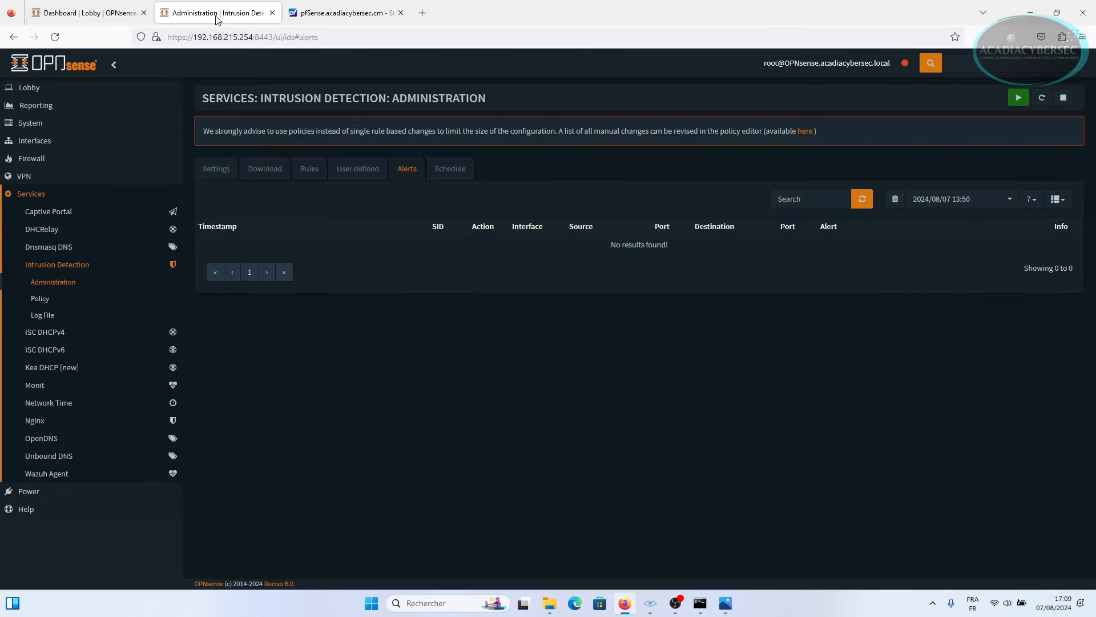
{"action": "left_click", "coordinate": [105, 21]}
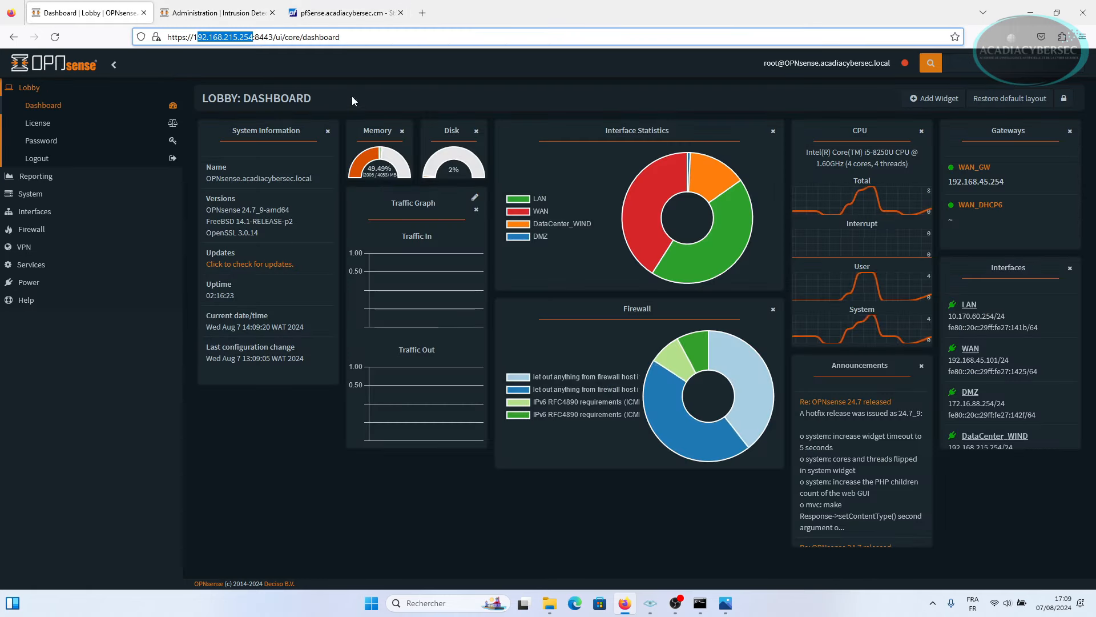
{"action": "left_click", "coordinate": [650, 603]}
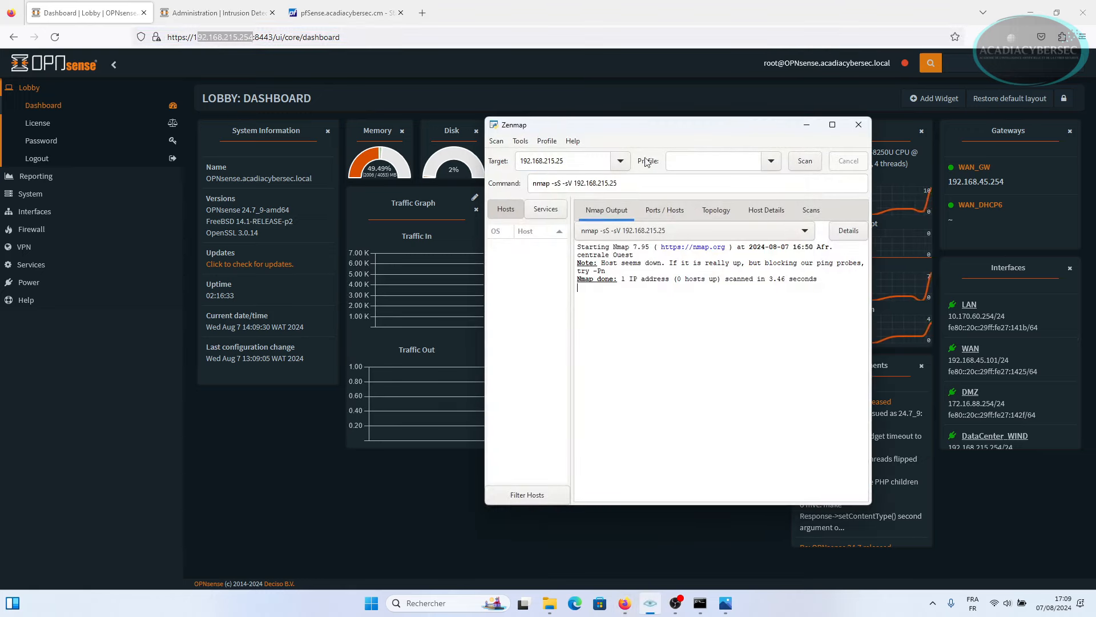
Rerun nmap -sS -sV 192.168.215.25 in Zenmap, which now reports 0 hosts up.
{"action": "left_click_drag", "start_coordinate": [676, 129], "coordinate": [759, 129]}
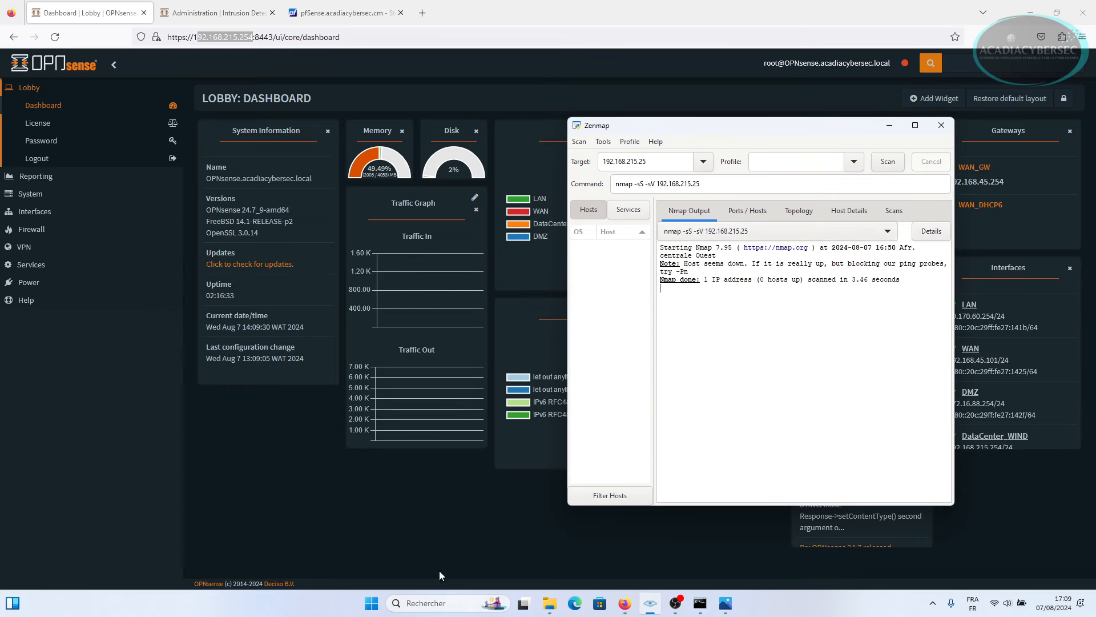
{"action": "left_click", "coordinate": [724, 604]}
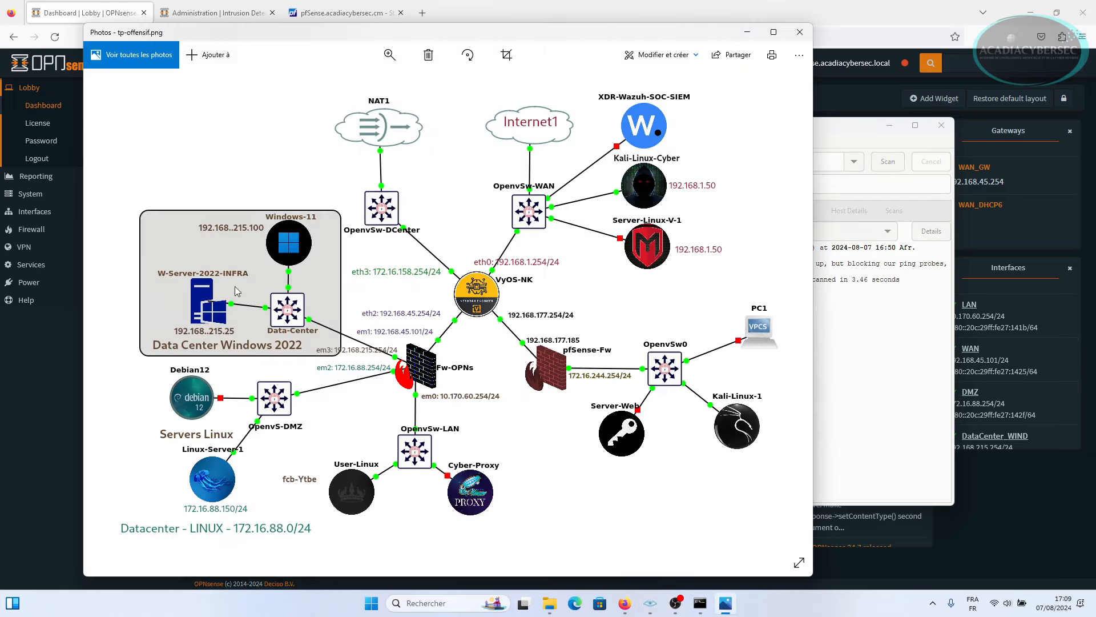
{"action": "left_click", "coordinate": [748, 32]}
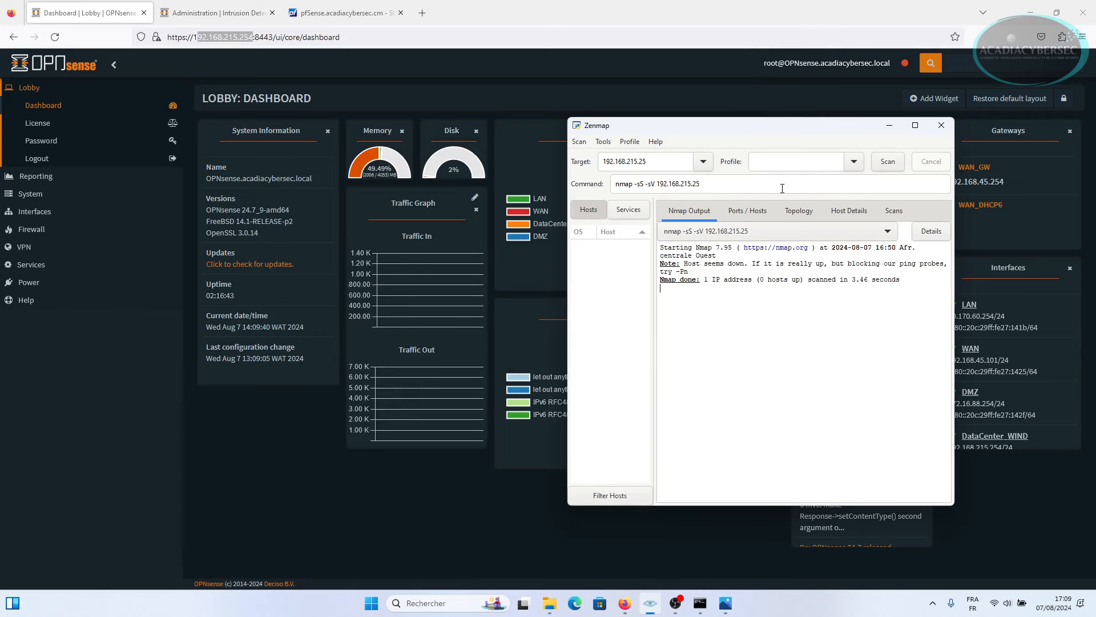
{"action": "left_click", "coordinate": [865, 179]}
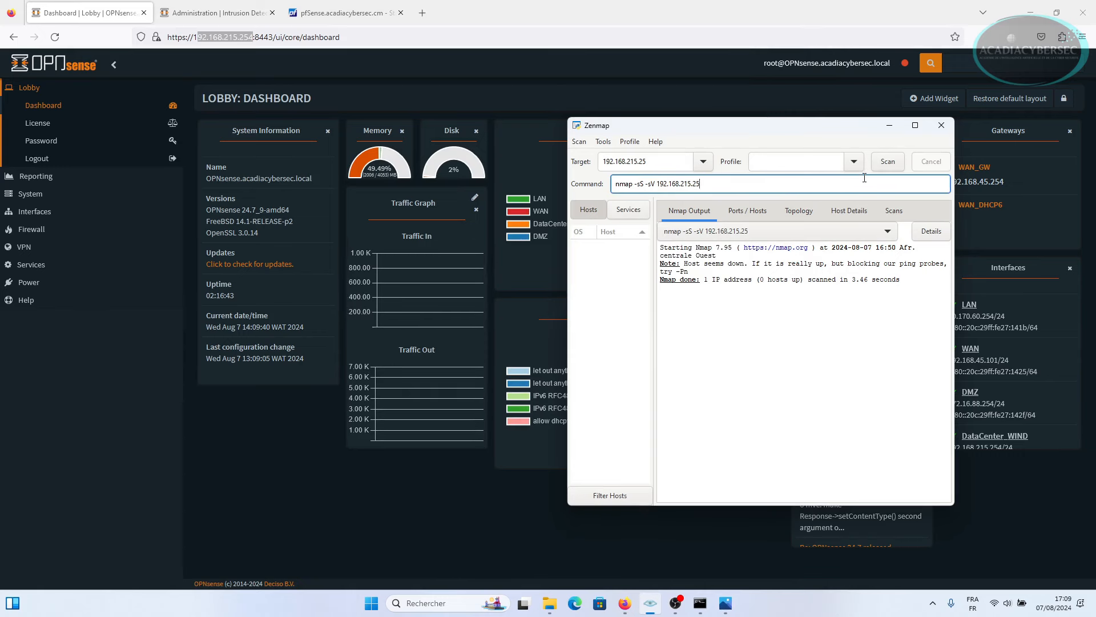
{"action": "key", "text": "Return"}
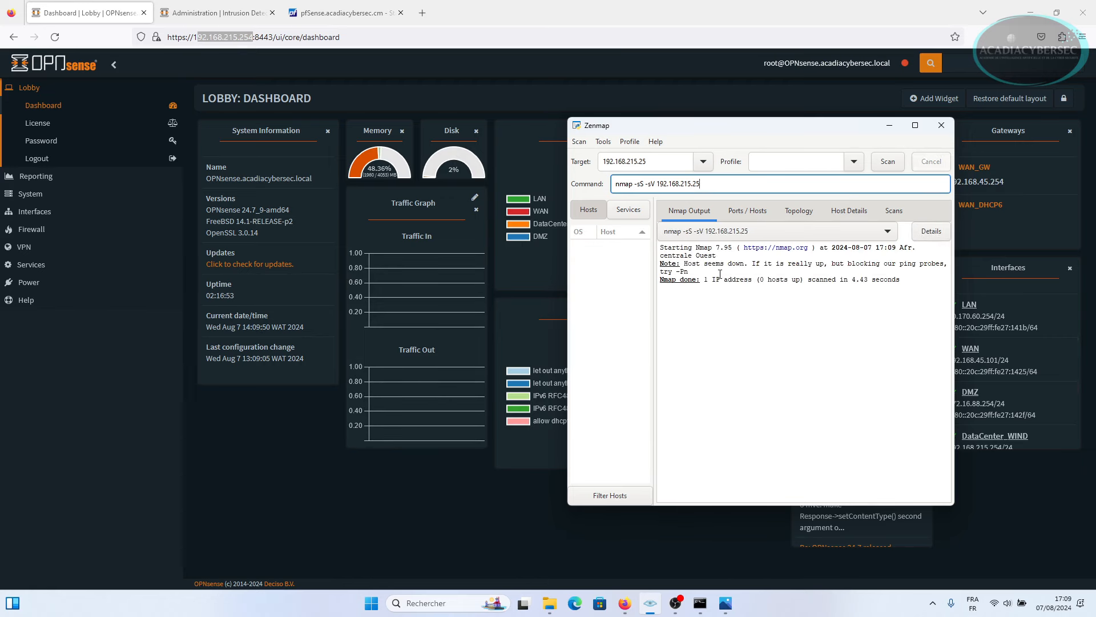
{"action": "left_click_drag", "start_coordinate": [908, 280], "coordinate": [696, 247]}
{"action": "left_click", "coordinate": [753, 317]}
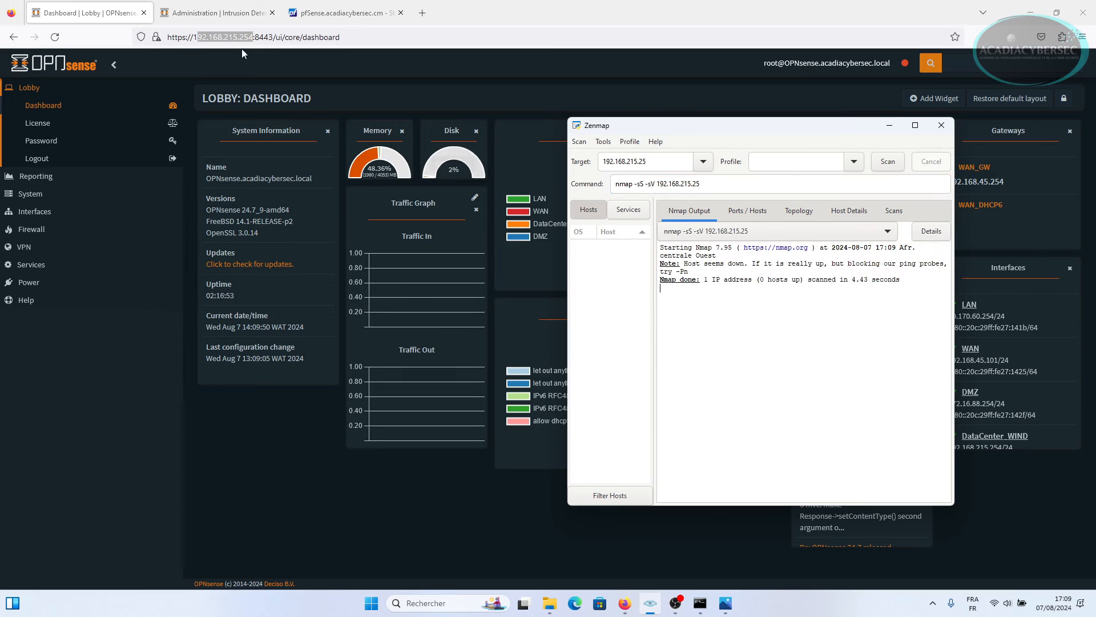
{"action": "left_click", "coordinate": [230, 12]}
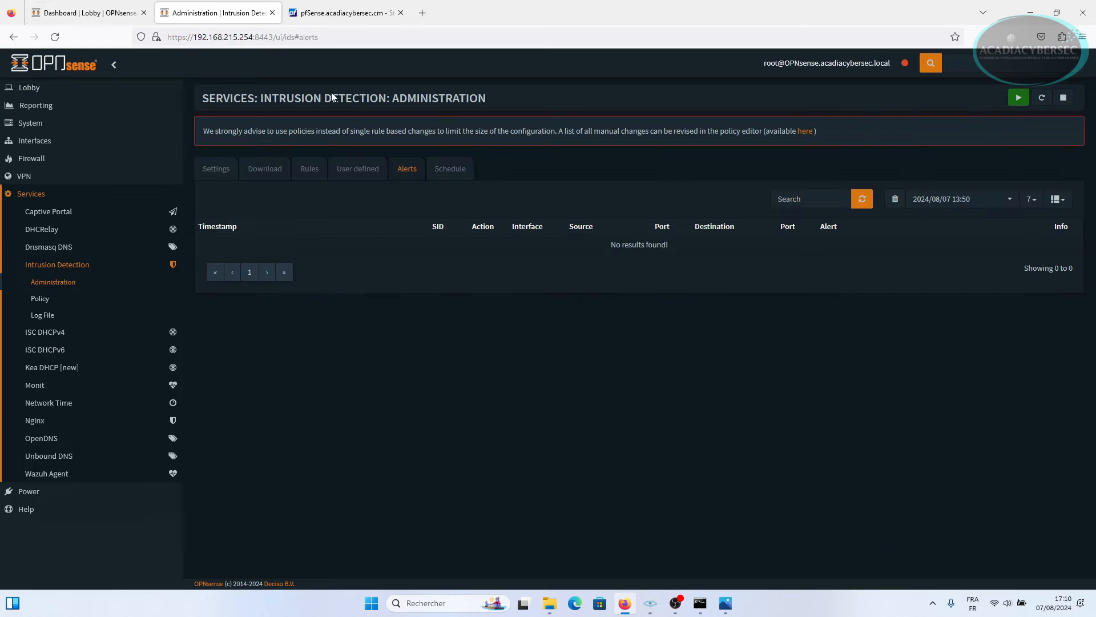
{"action": "left_click", "coordinate": [55, 37]}
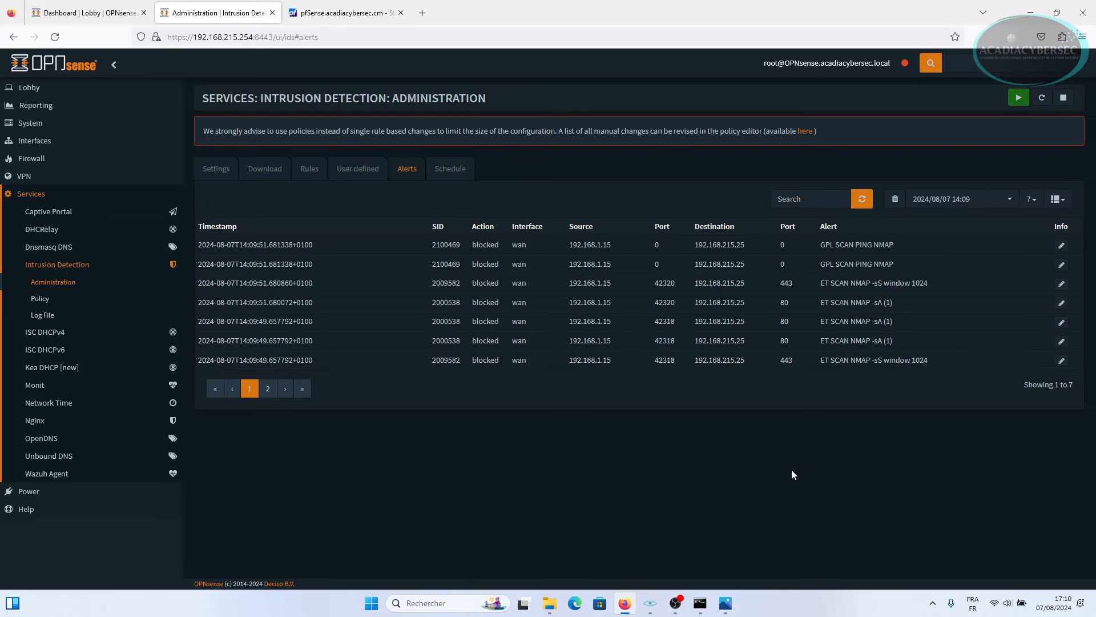
{"action": "key", "text": "ctrl+plus"}
{"action": "key", "text": "ctrl+plus"}
{"action": "key", "text": "ctrl+plus"}
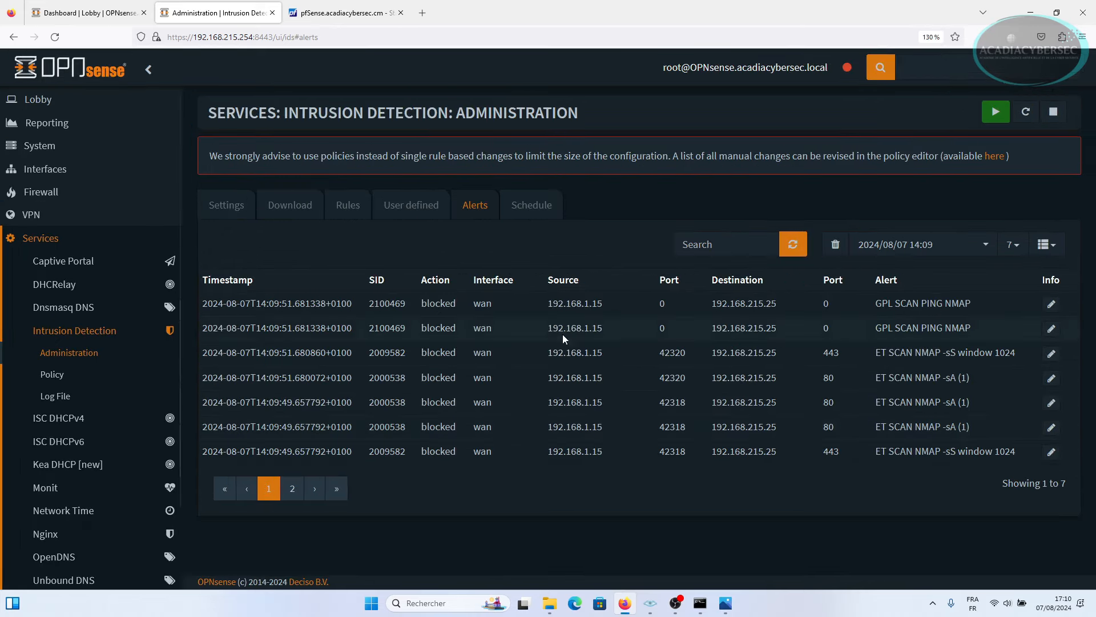
{"action": "left_click_drag", "start_coordinate": [547, 303], "coordinate": [603, 303]}
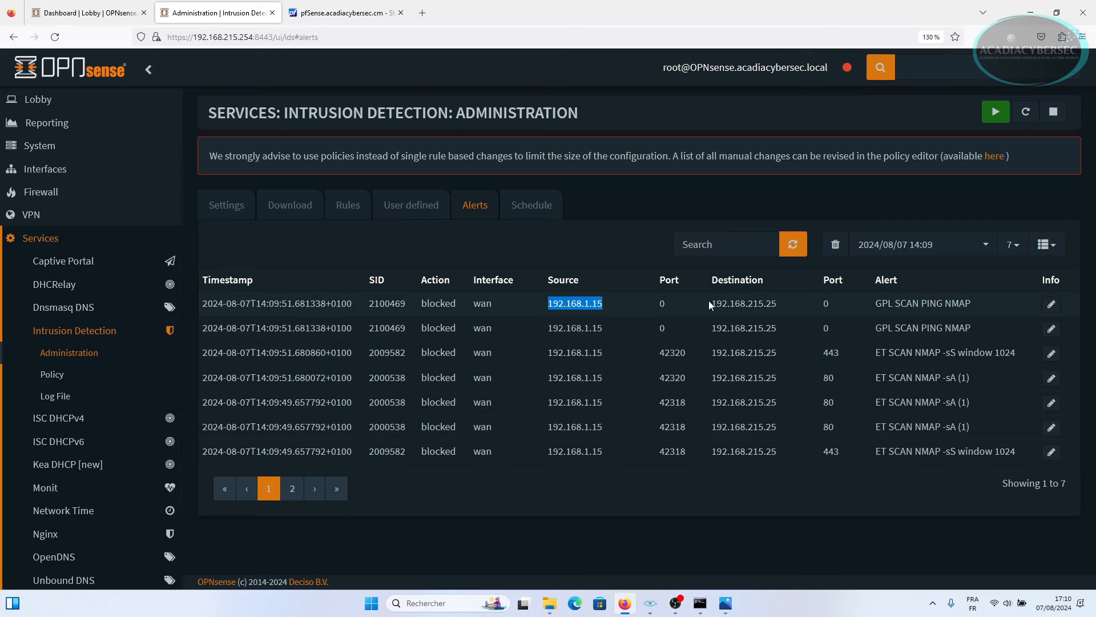
{"action": "left_click_drag", "start_coordinate": [709, 304], "coordinate": [782, 307]}
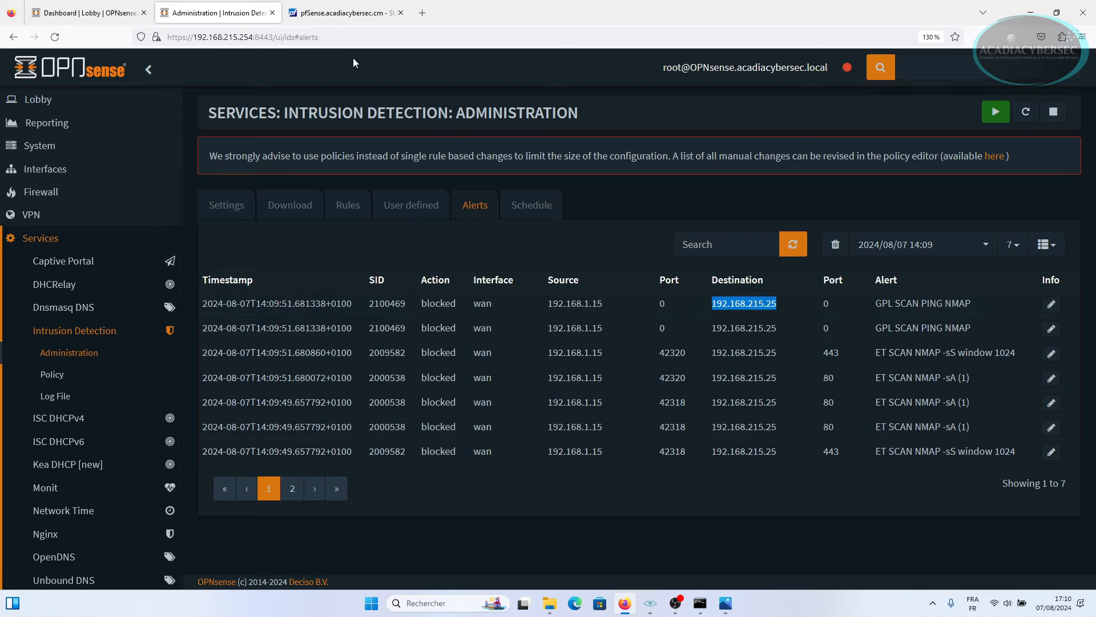
{"action": "left_click", "coordinate": [650, 603]}
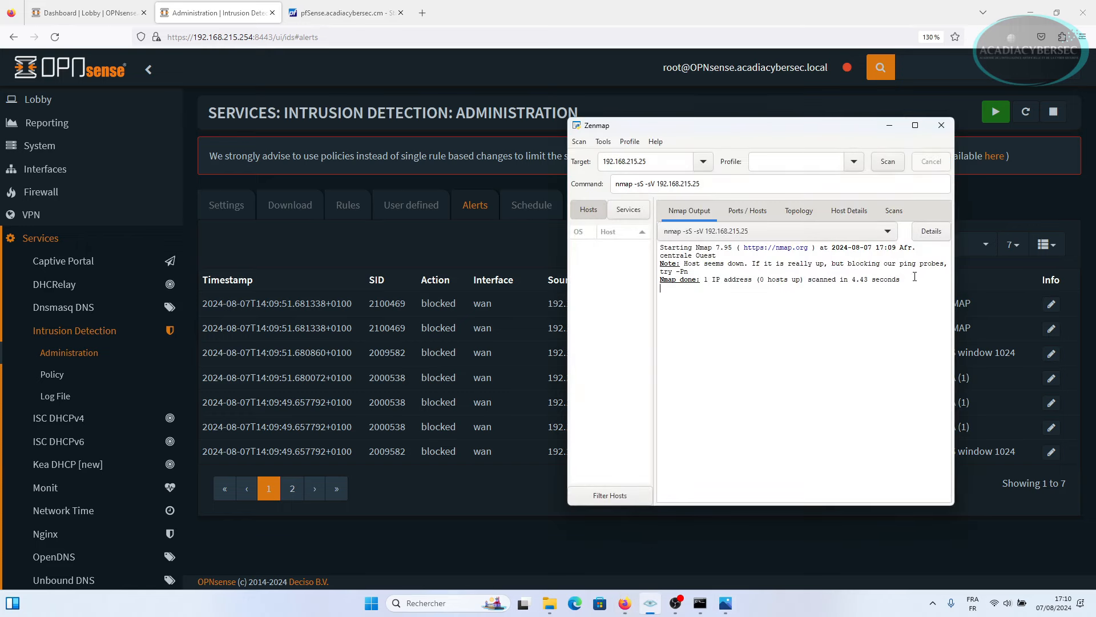
{"action": "left_click_drag", "start_coordinate": [915, 277], "coordinate": [660, 244]}
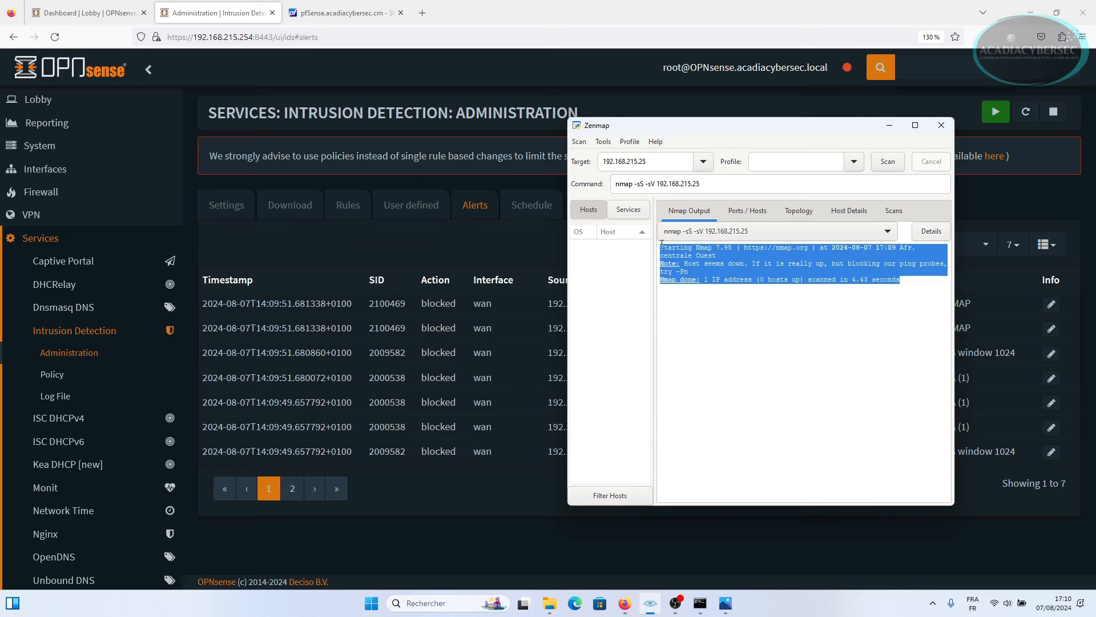
{"action": "left_click", "coordinate": [510, 509]}
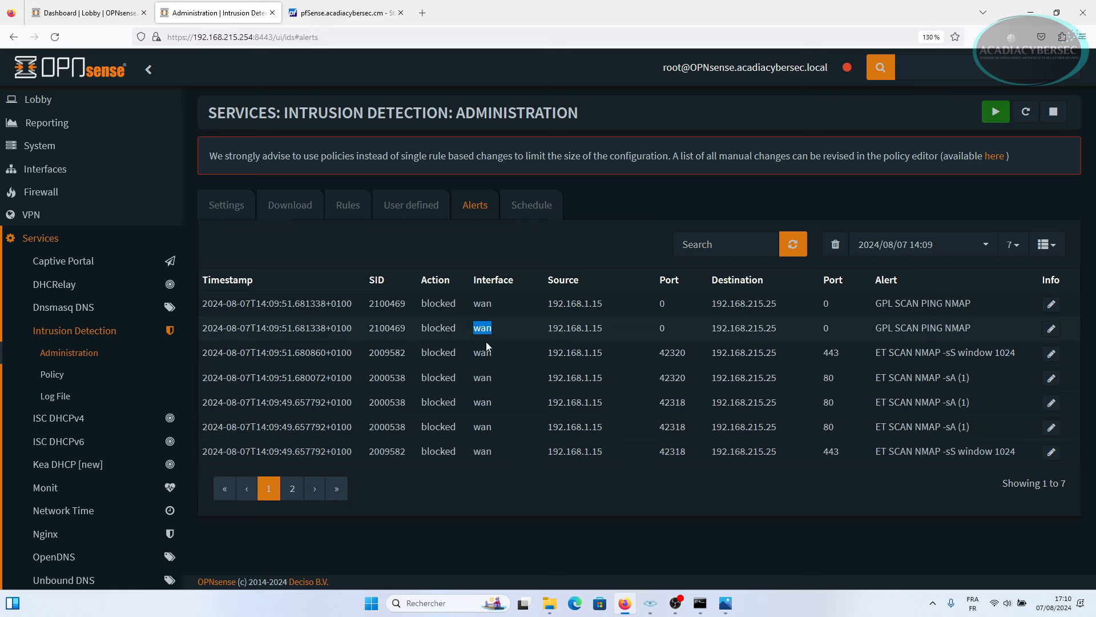
{"action": "left_click_drag", "start_coordinate": [472, 354], "coordinate": [504, 354]}
{"action": "left_click_drag", "start_coordinate": [417, 356], "coordinate": [453, 351]}
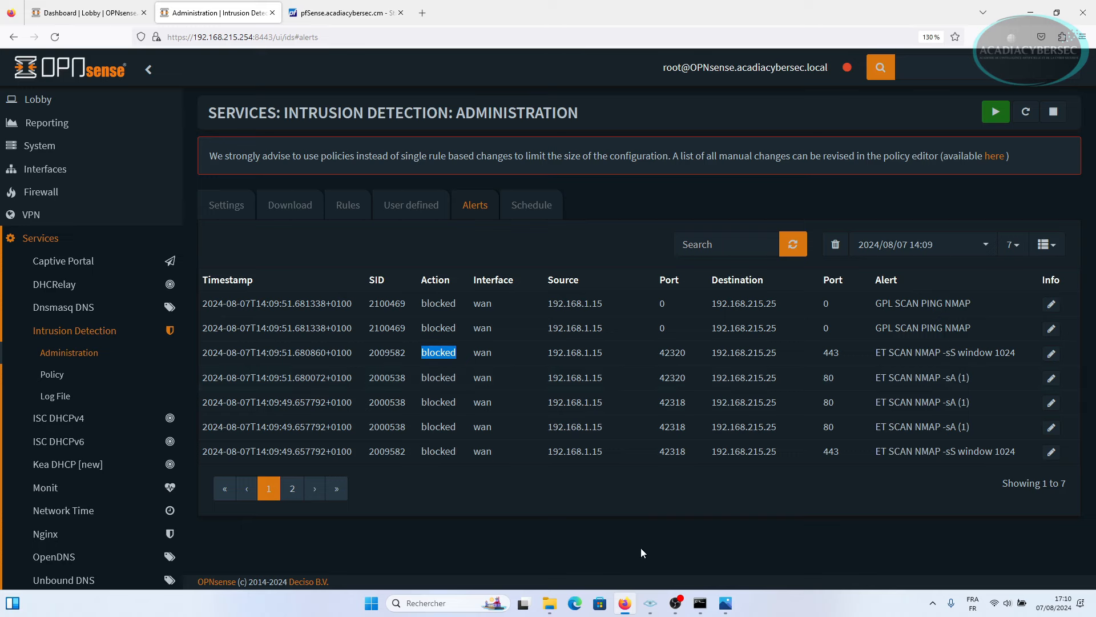
{"action": "mouse_move", "coordinate": [657, 614]}
{"action": "left_click", "coordinate": [422, 12]}
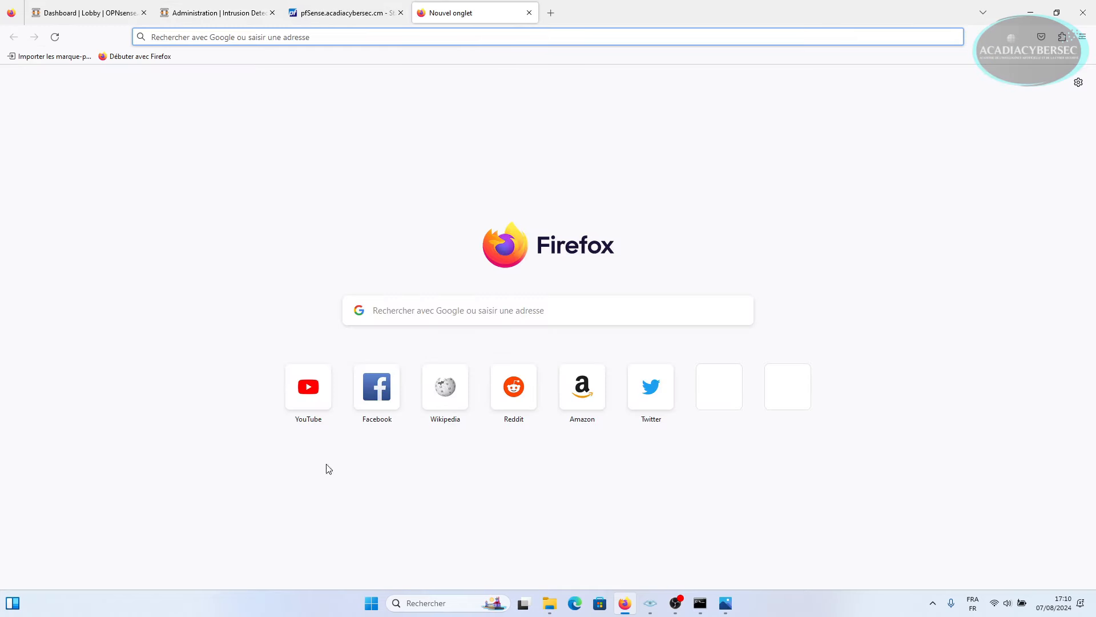
{"action": "left_click", "coordinate": [725, 603]}
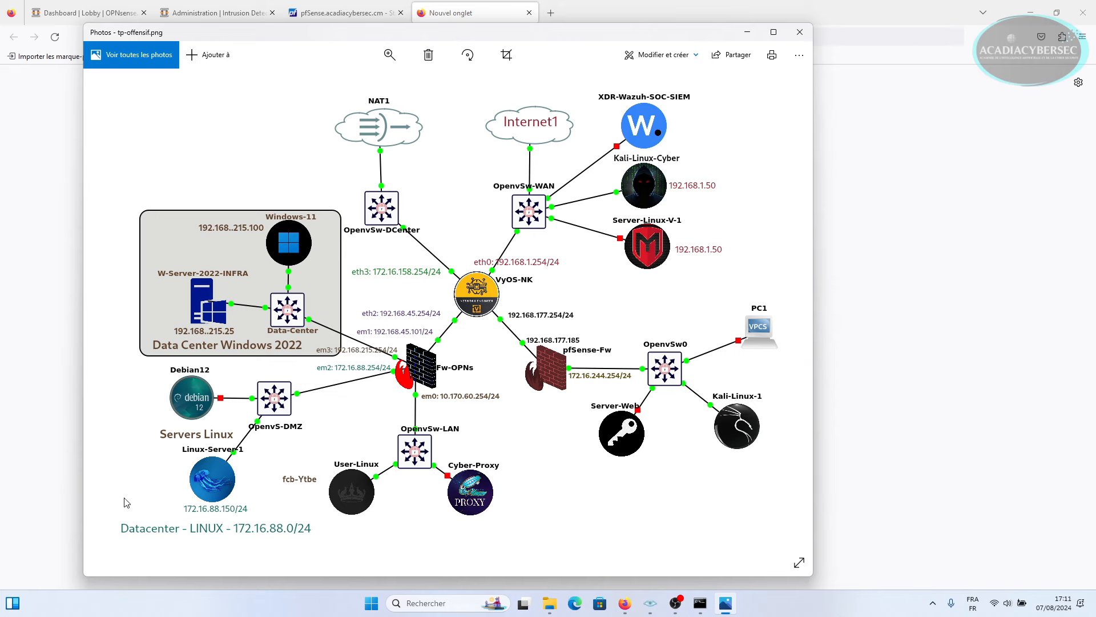
{"action": "left_click", "coordinate": [474, 16]}
{"action": "left_click", "coordinate": [394, 38]}
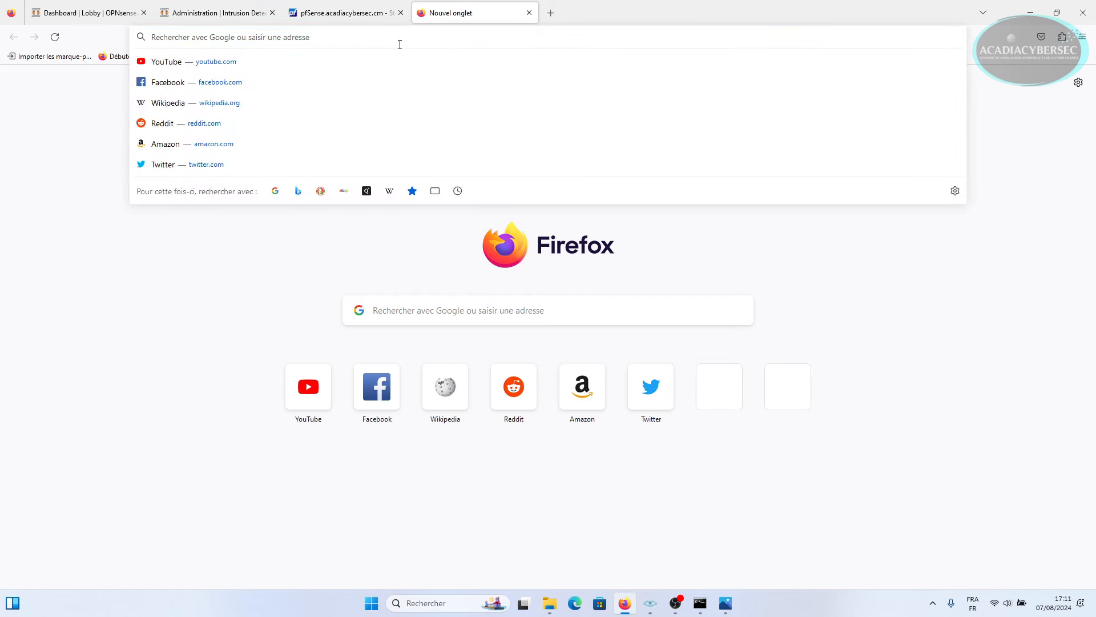
{"action": "type", "text": "h"}
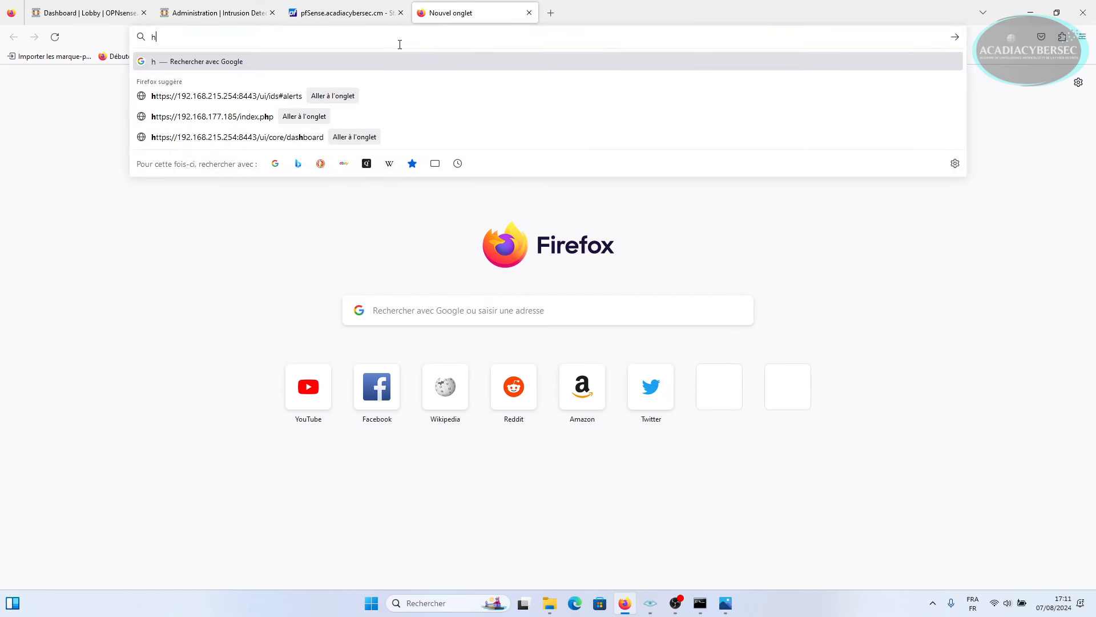
{"action": "type", "text": "ttps"}
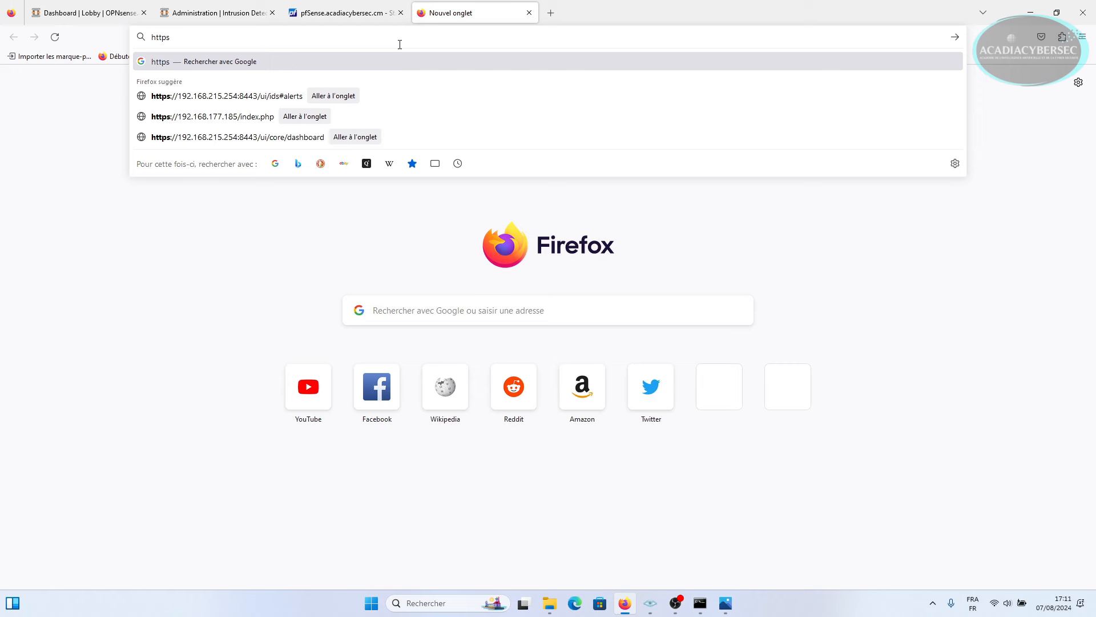
{"action": "type", "text": ":"}
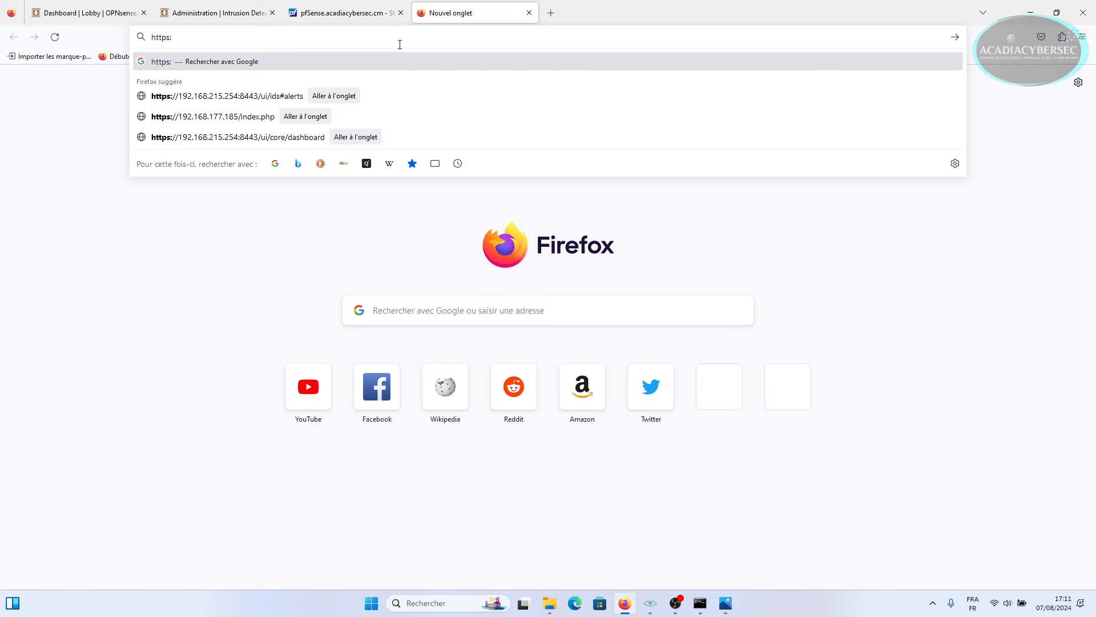
{"action": "type", "text": "//"}
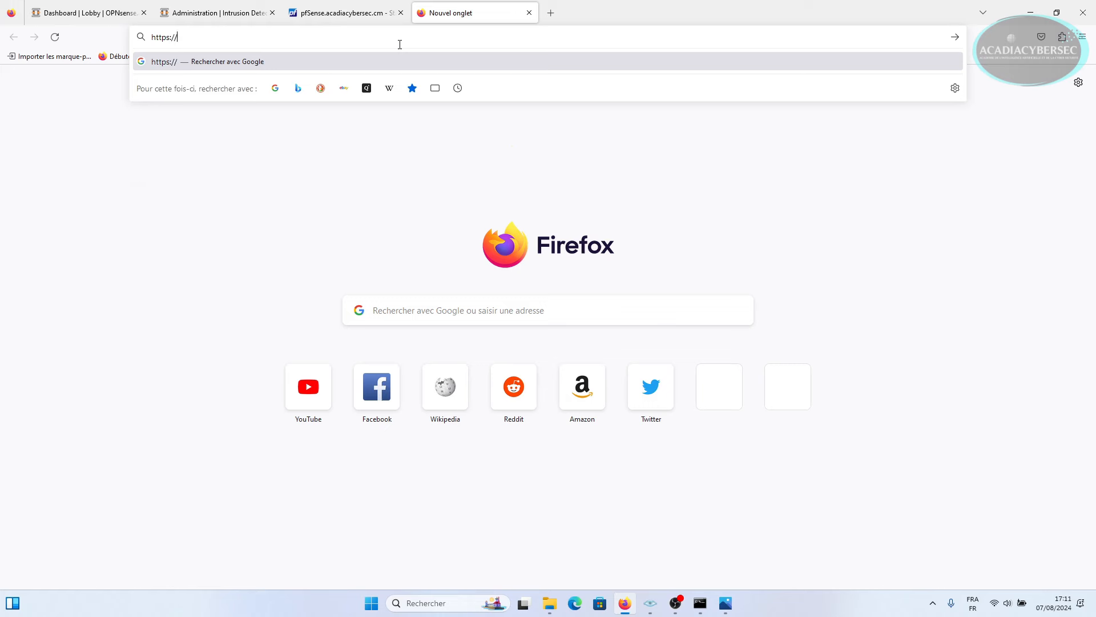
{"action": "left_click", "coordinate": [725, 603]}
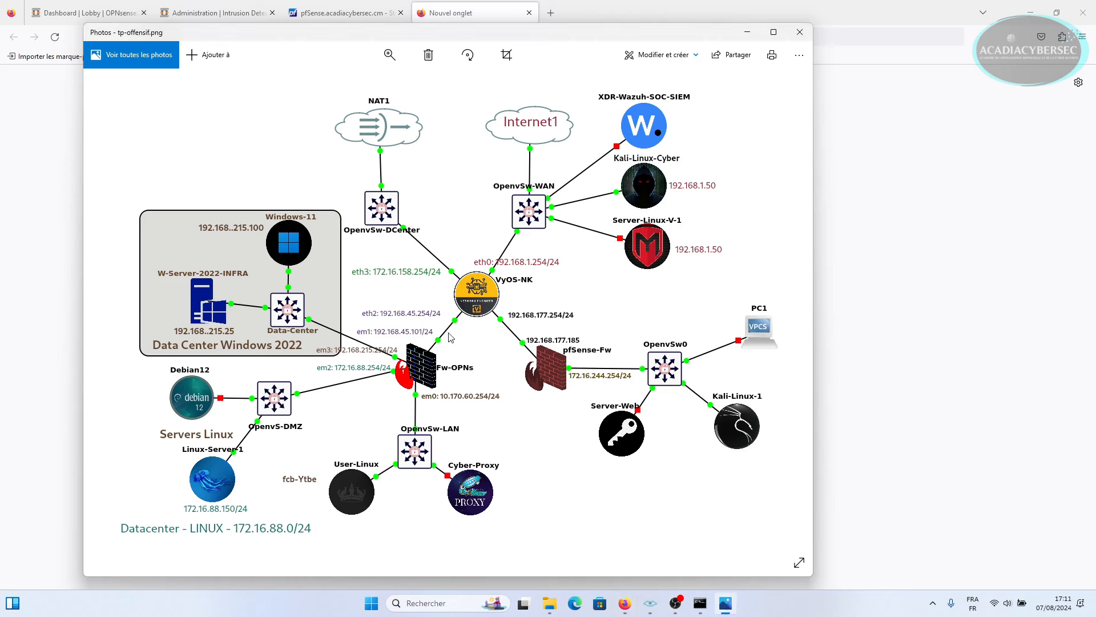
{"action": "left_click", "coordinate": [624, 603]}
{"action": "type", "text": "19"}
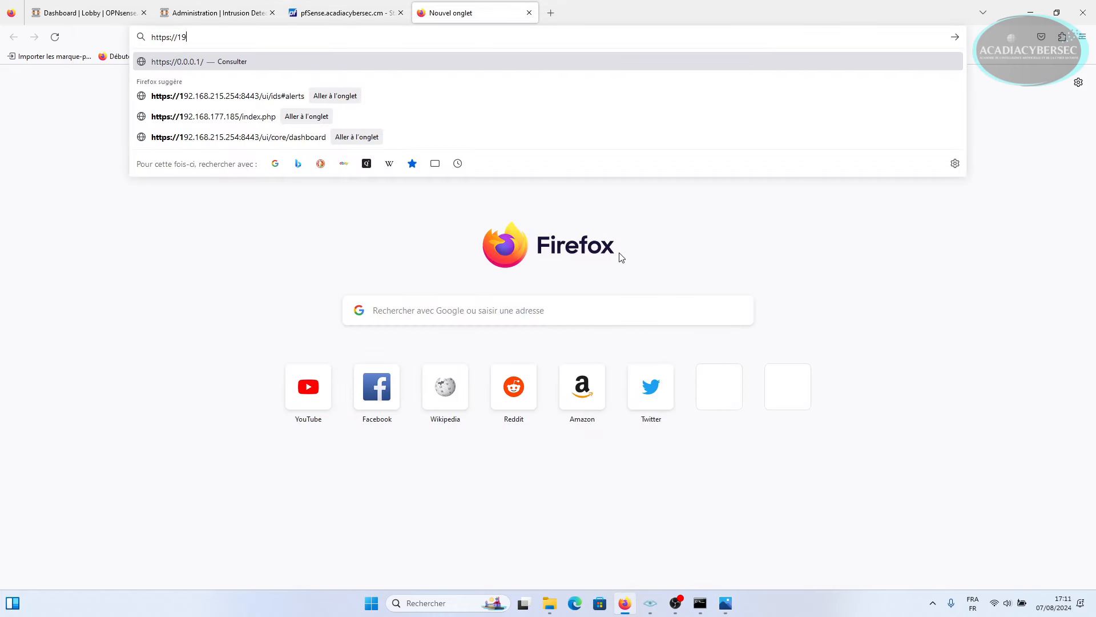
{"action": "type", "text": "2.16"}
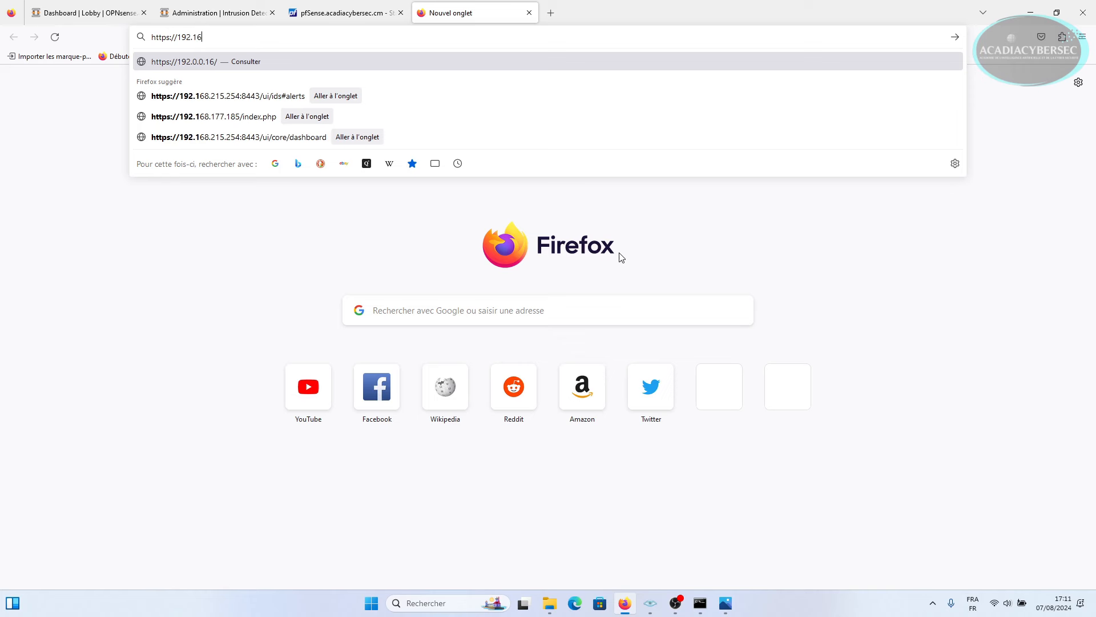
{"action": "type", "text": "8.45.101"}
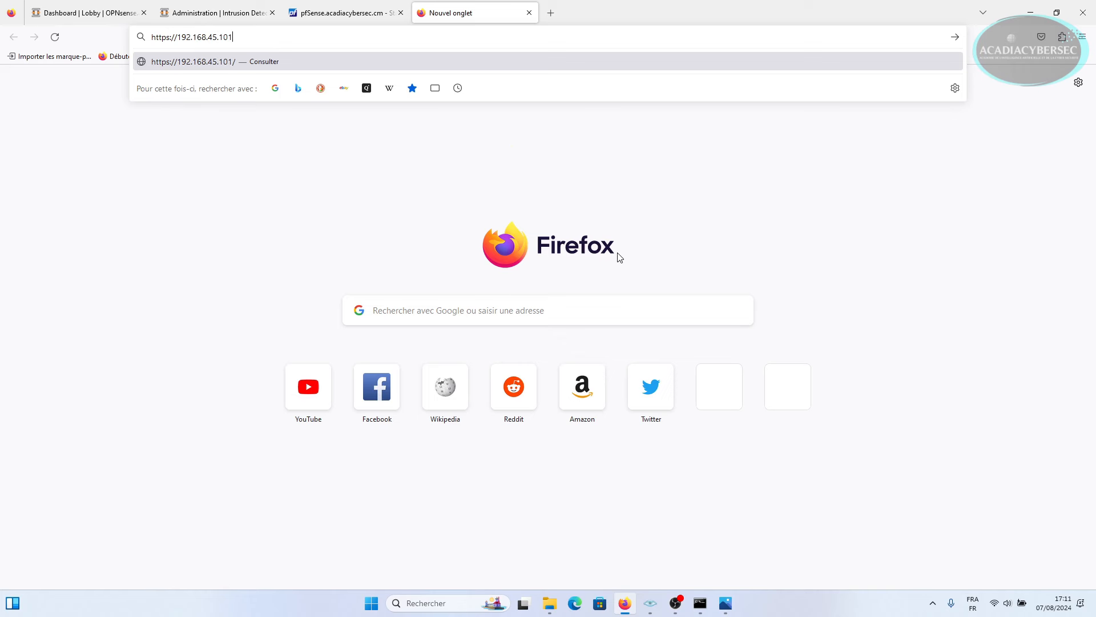
{"action": "key", "text": "Return"}
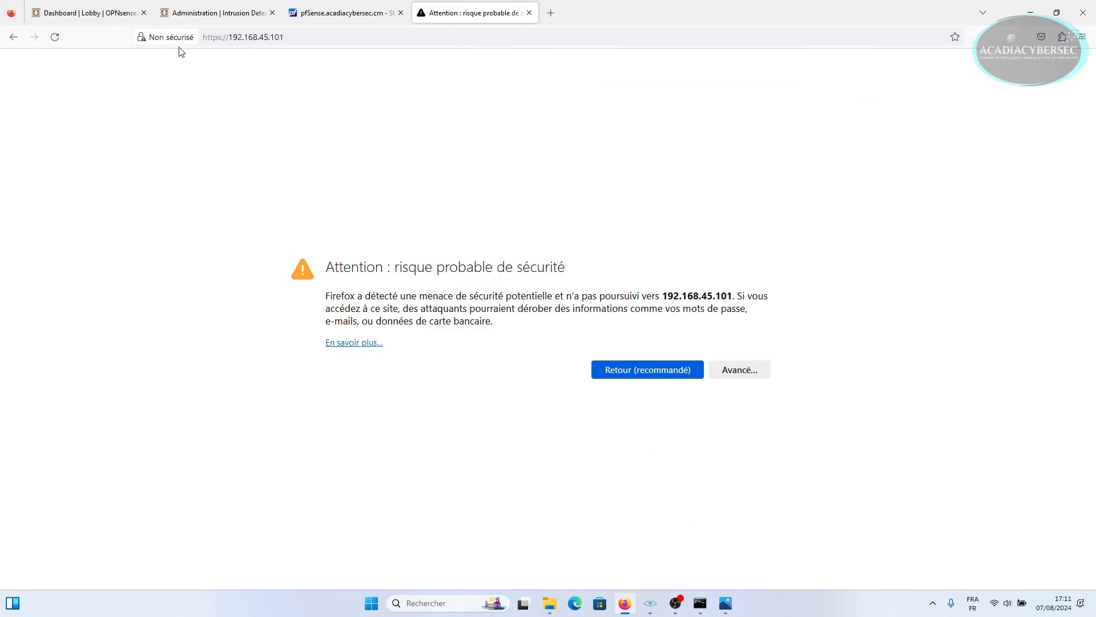
{"action": "left_click", "coordinate": [740, 371]}
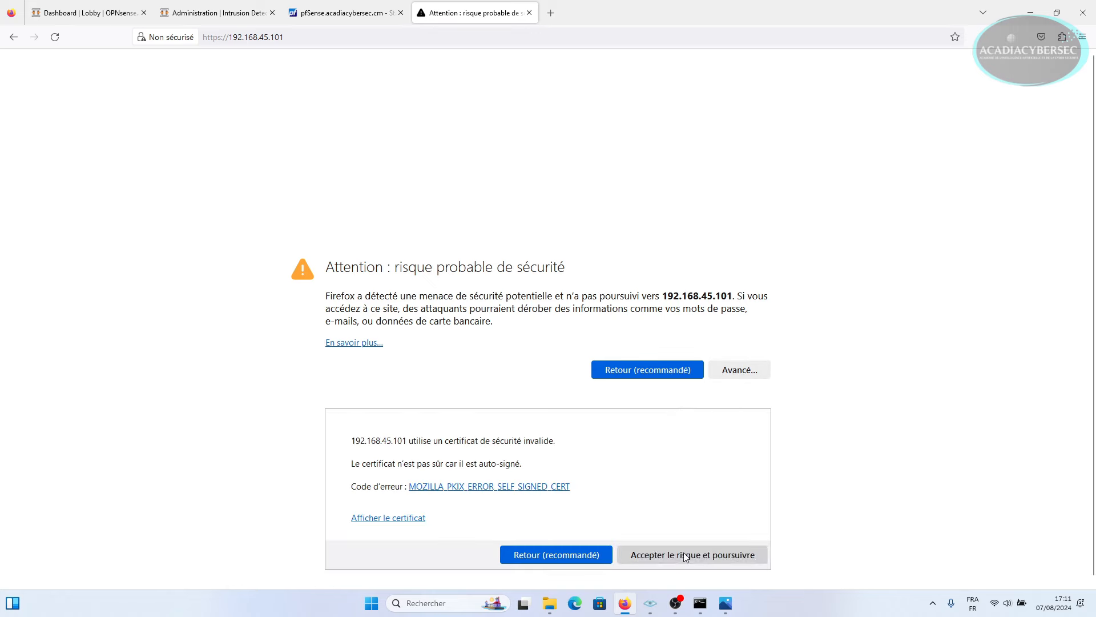
{"action": "left_click", "coordinate": [684, 555]}
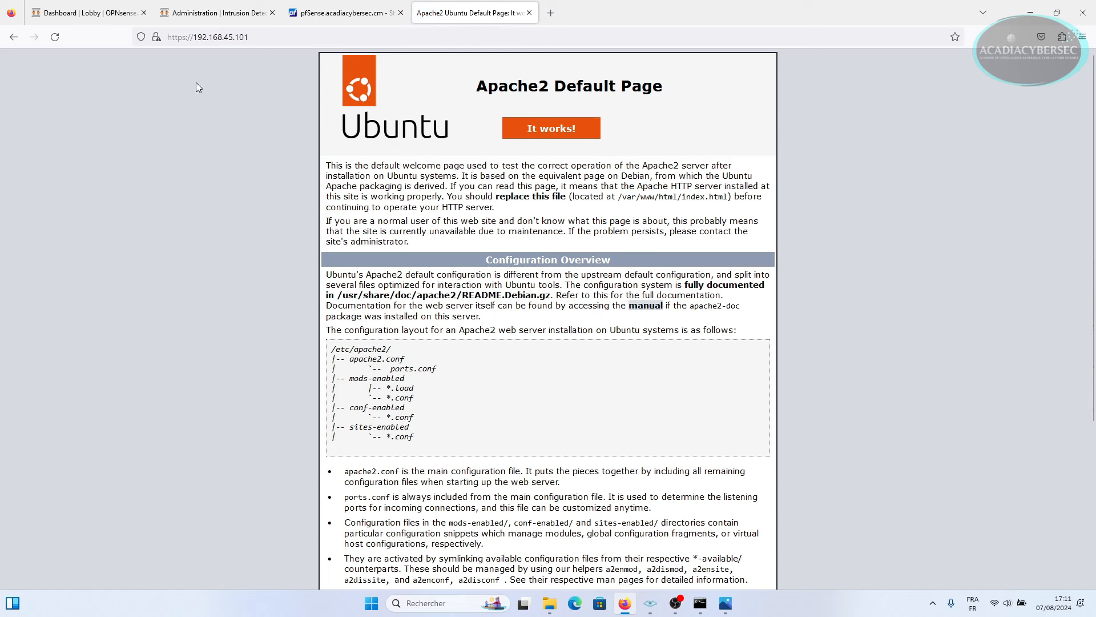
Append /?toto= to the page address.
{"action": "left_click_drag", "start_coordinate": [269, 40], "coordinate": [166, 44]}
{"action": "left_click", "coordinate": [273, 31]}
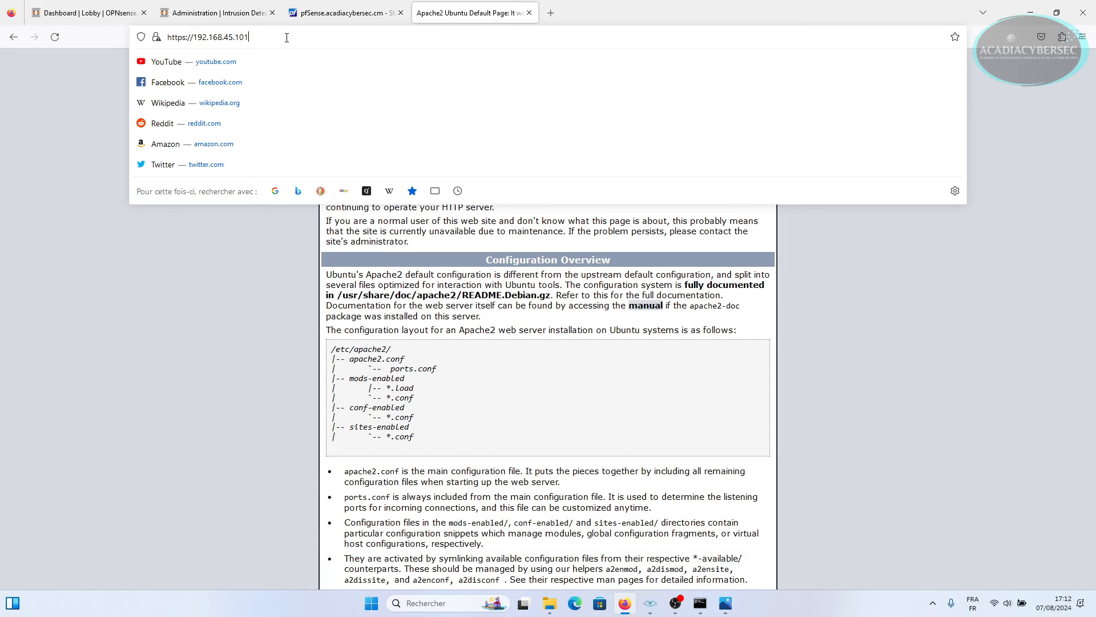
{"action": "type", "text": "/"}
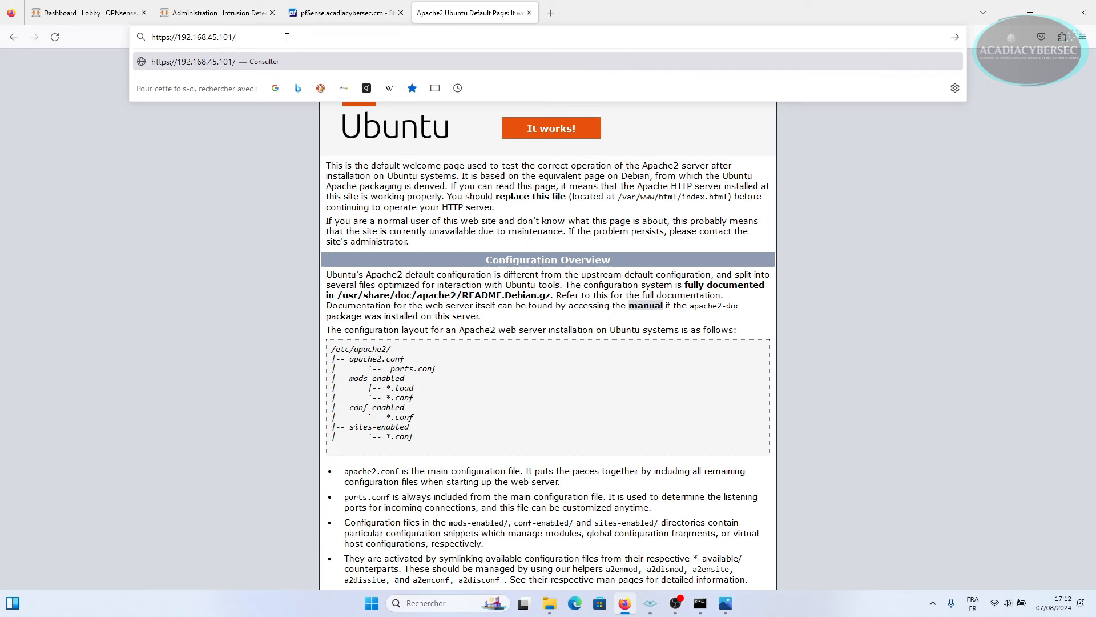
{"action": "type", "text": "?toto='1'='1"}
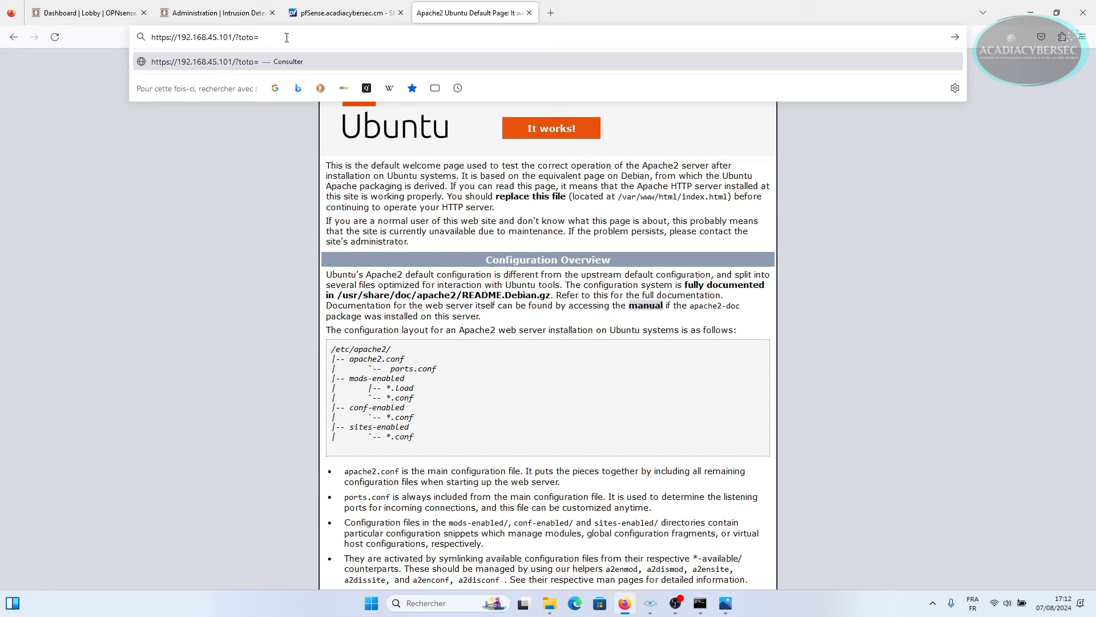
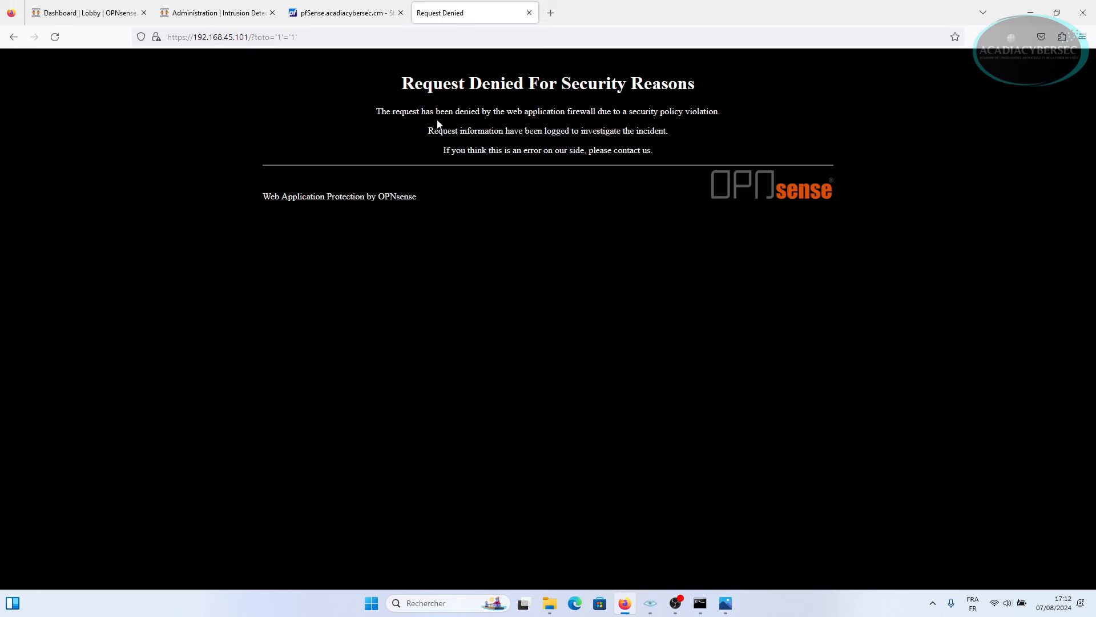
Highlight the Request Denied message lines, check the pfSense dashboard, then return to OPNsense.
{"action": "left_click_drag", "start_coordinate": [378, 111], "coordinate": [691, 127]}
{"action": "left_click", "coordinate": [608, 121]}
{"action": "left_click_drag", "start_coordinate": [434, 130], "coordinate": [622, 130]}
{"action": "left_click", "coordinate": [539, 147]}
{"action": "left_click", "coordinate": [336, 19]}
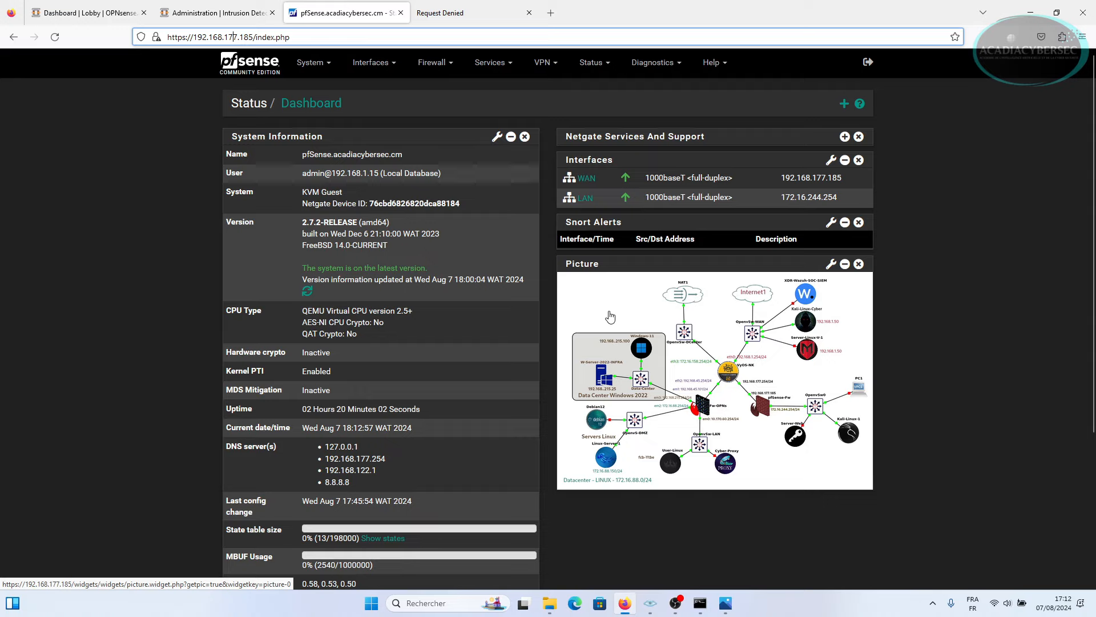
{"action": "left_click", "coordinate": [86, 13]}
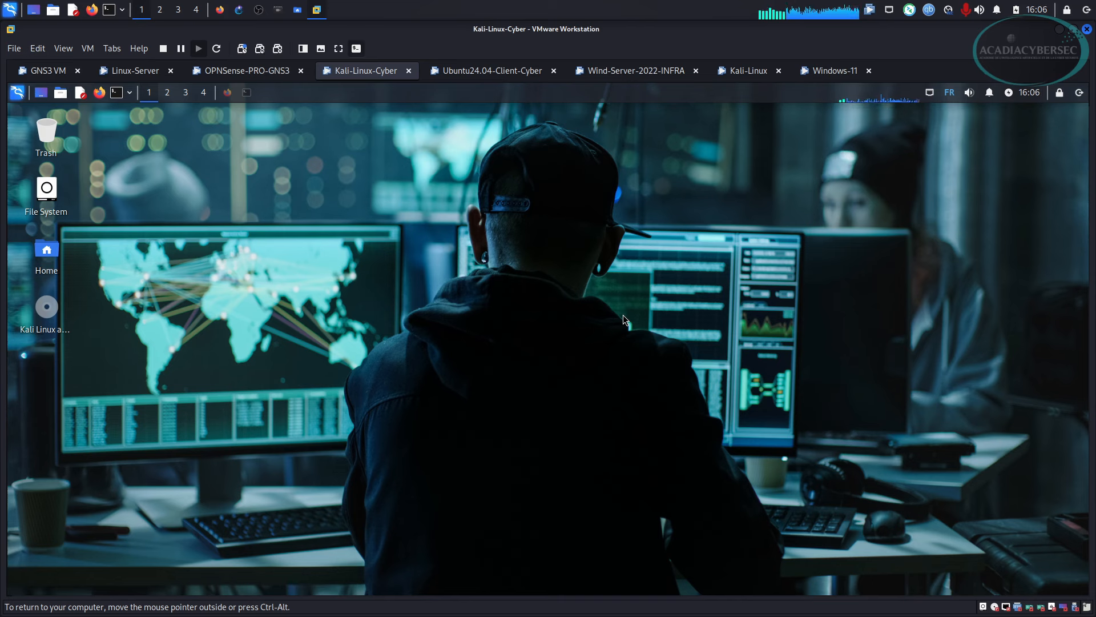
Review the GNS3 lab topology, then bring OBS Studio to the front.
{"action": "left_click", "coordinate": [238, 9]}
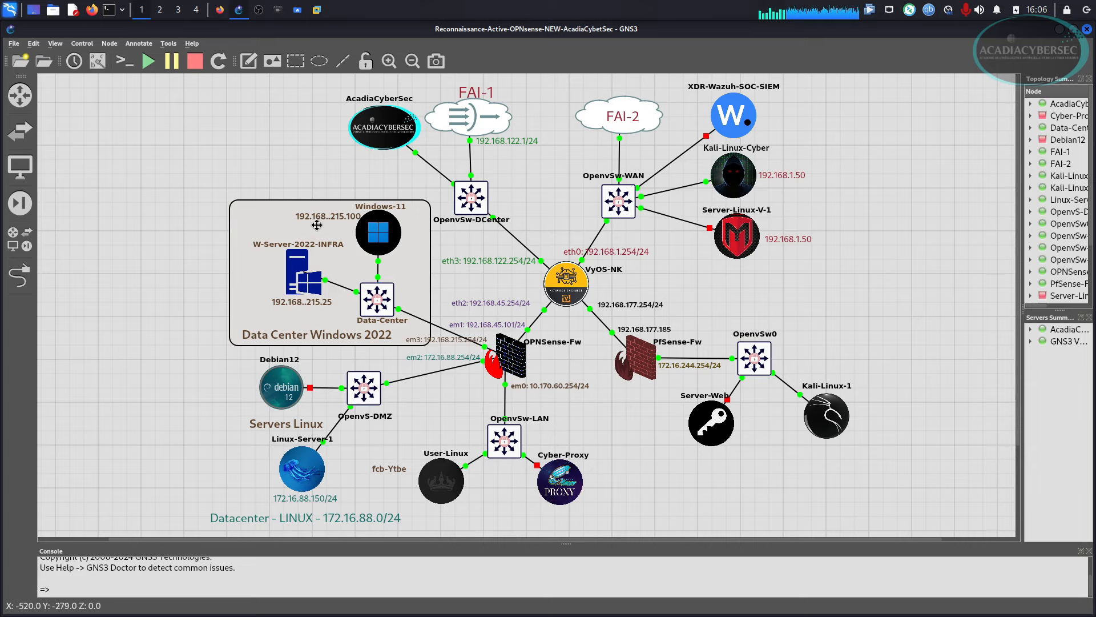
{"action": "left_click", "coordinate": [259, 10]}
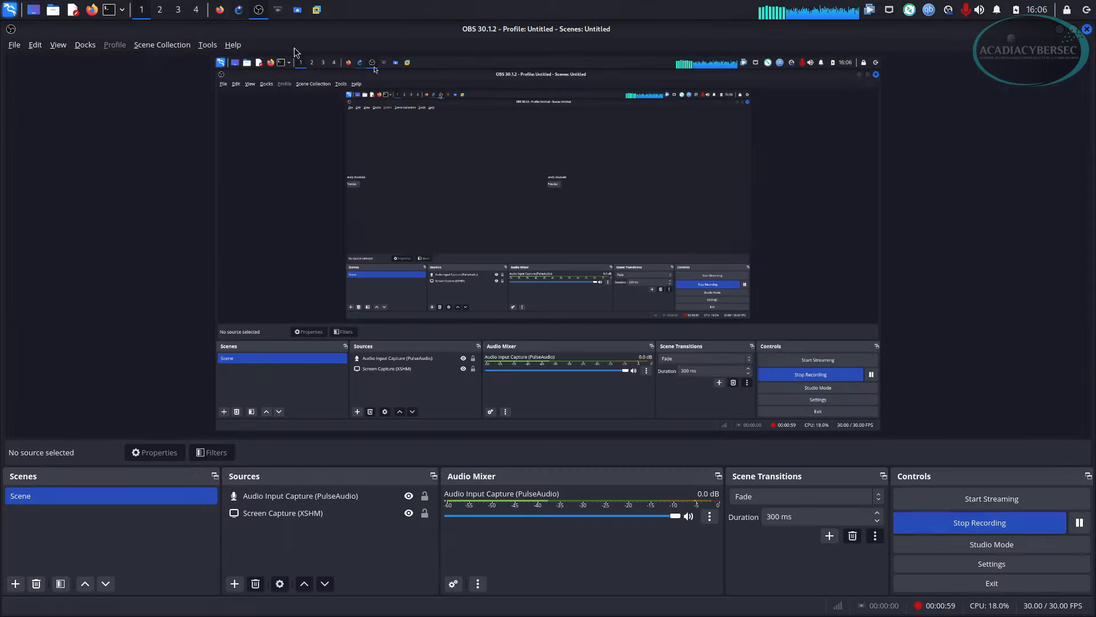